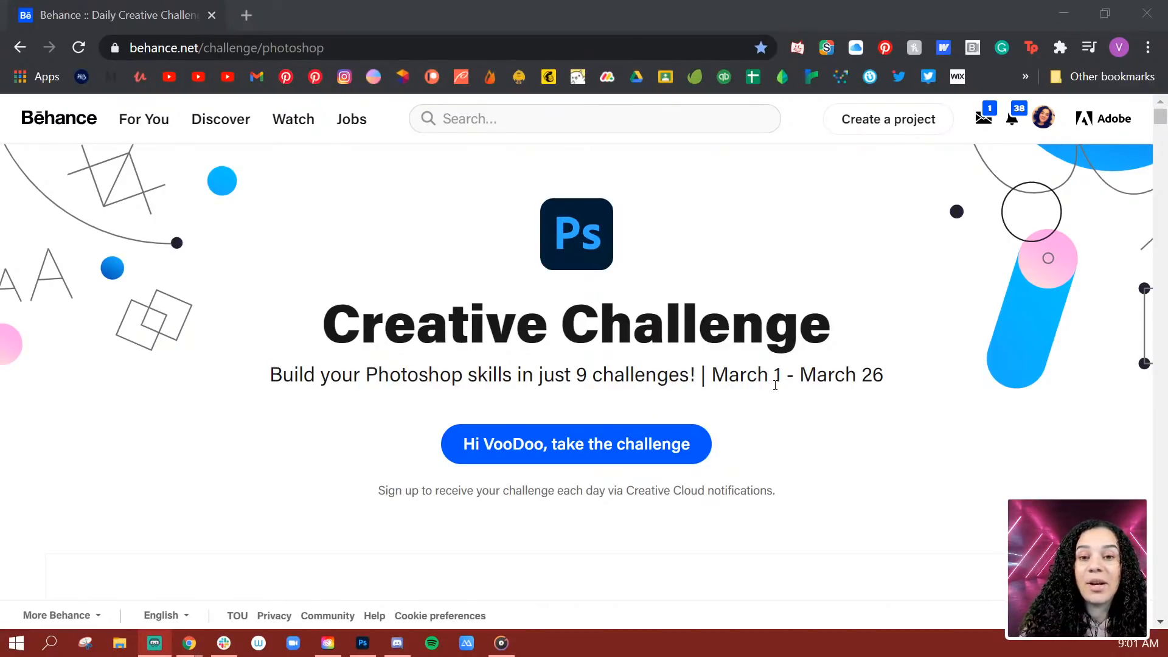
Look over the Photo Compositing and Packaging Design cards on the Photoshop Creative Challenge page
scroll(629, 396, down, 10)
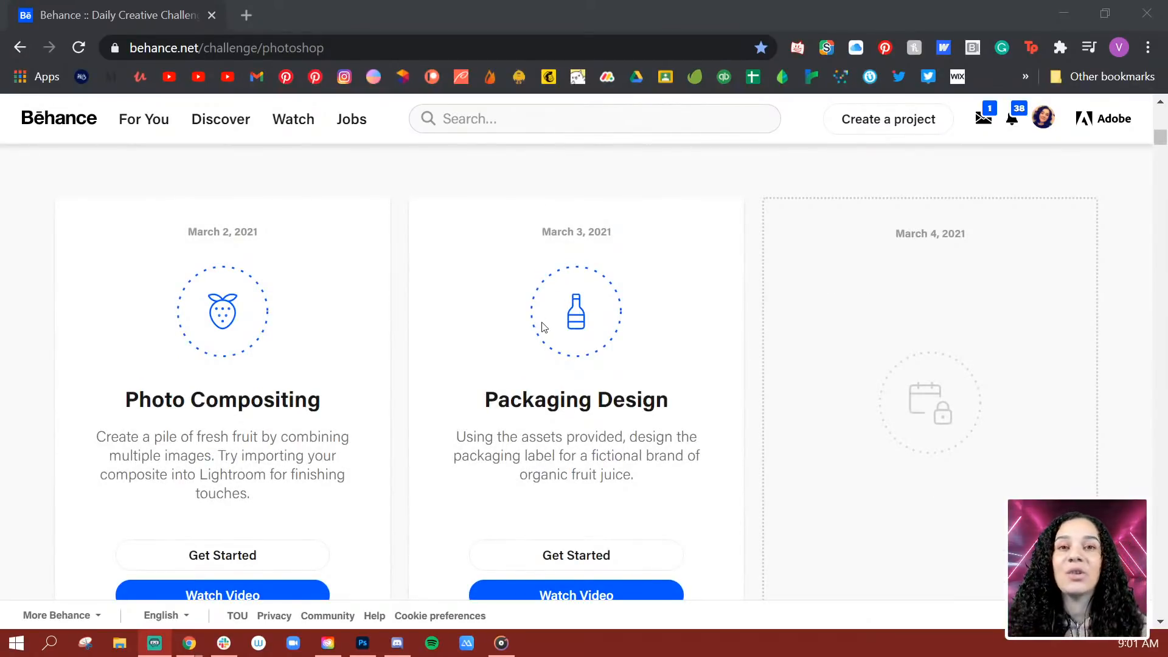
scroll(576, 410, down, 1)
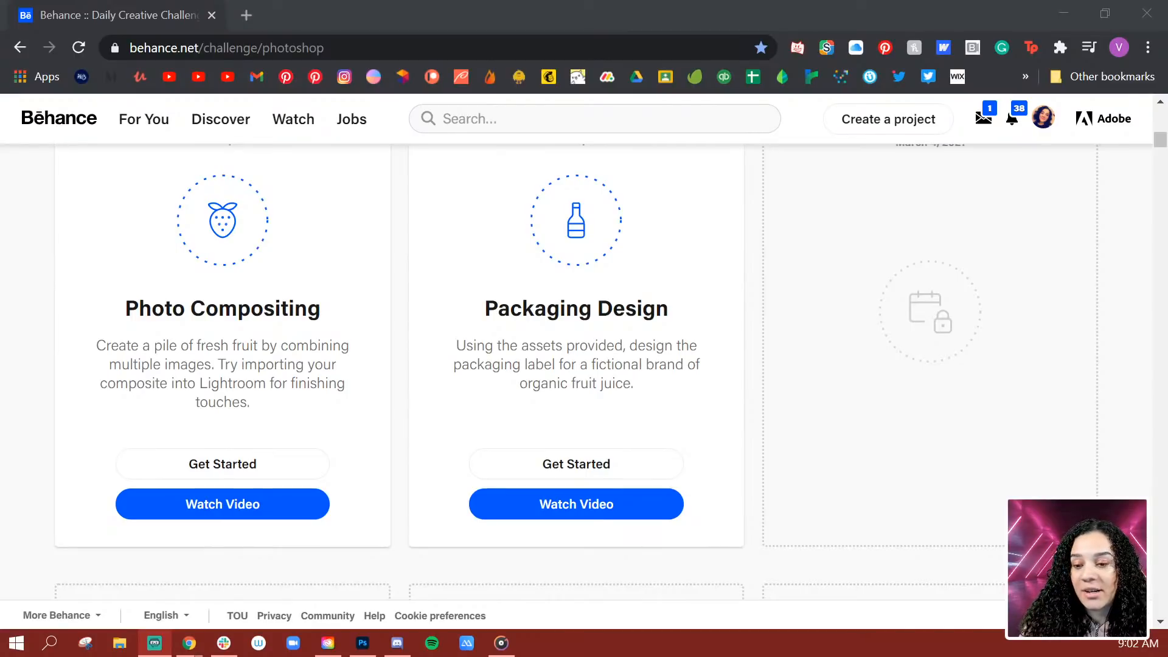
Switch to Discord, browse the challenge channel's fruit composites, and view the stacked orange and blueberry image enlarged
key(alt+Tab)
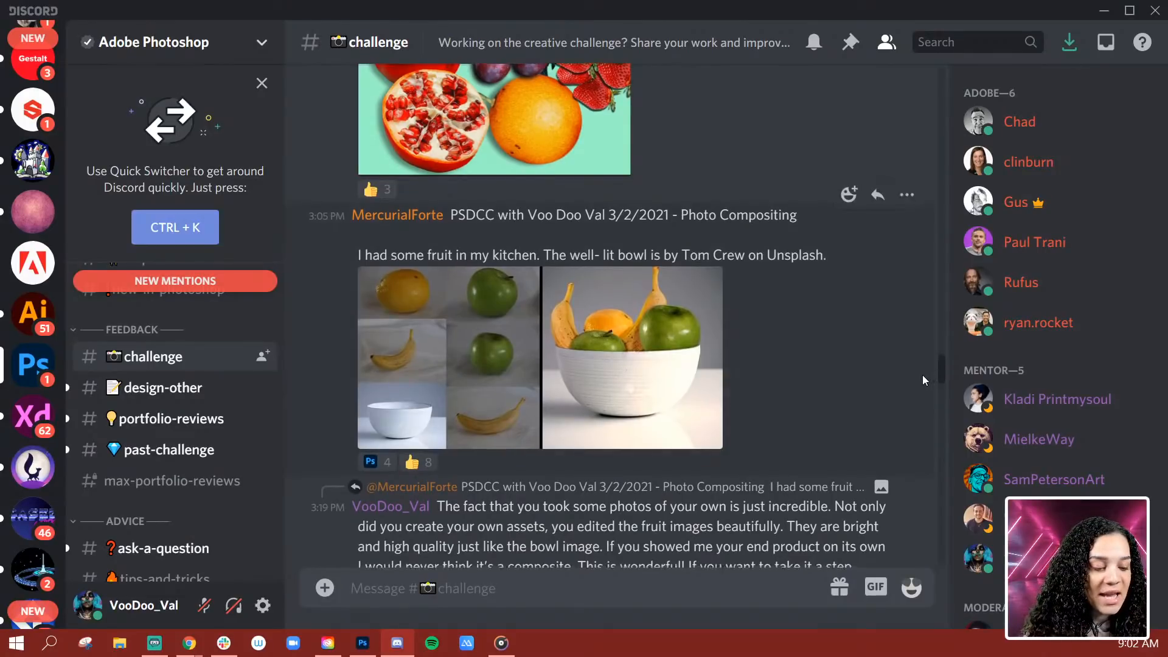
scroll(922, 375, down, 3)
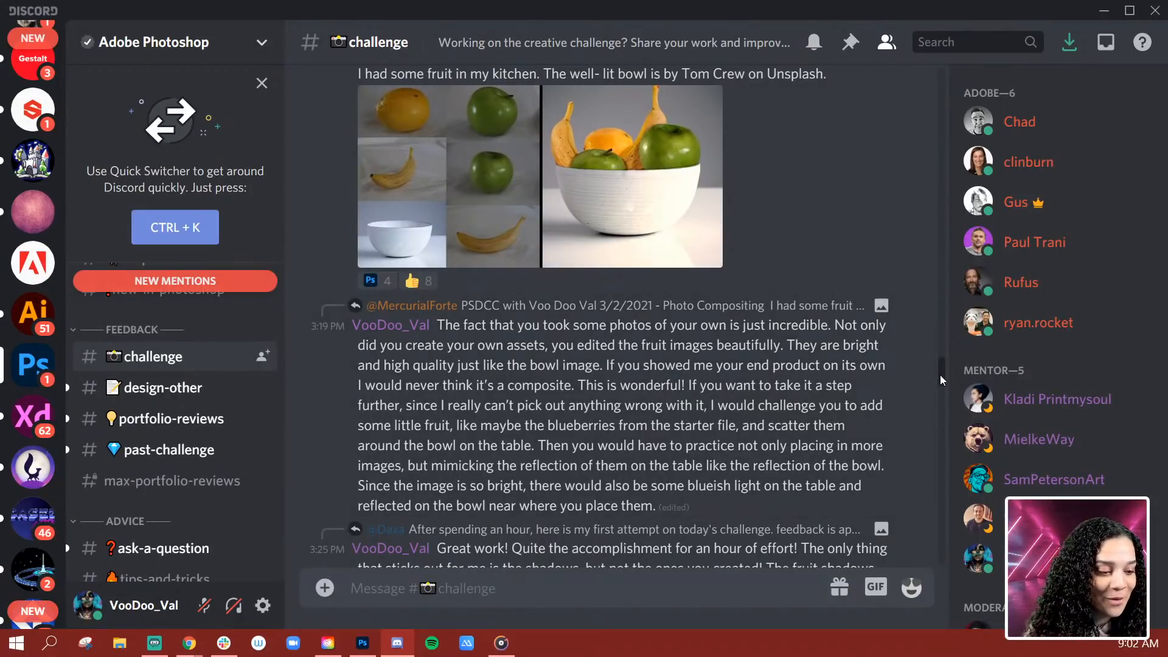
mouse_move(940, 372)
mouse_down()
mouse_move(935, 328)
mouse_move(945, 311)
mouse_move(969, 527)
mouse_up()
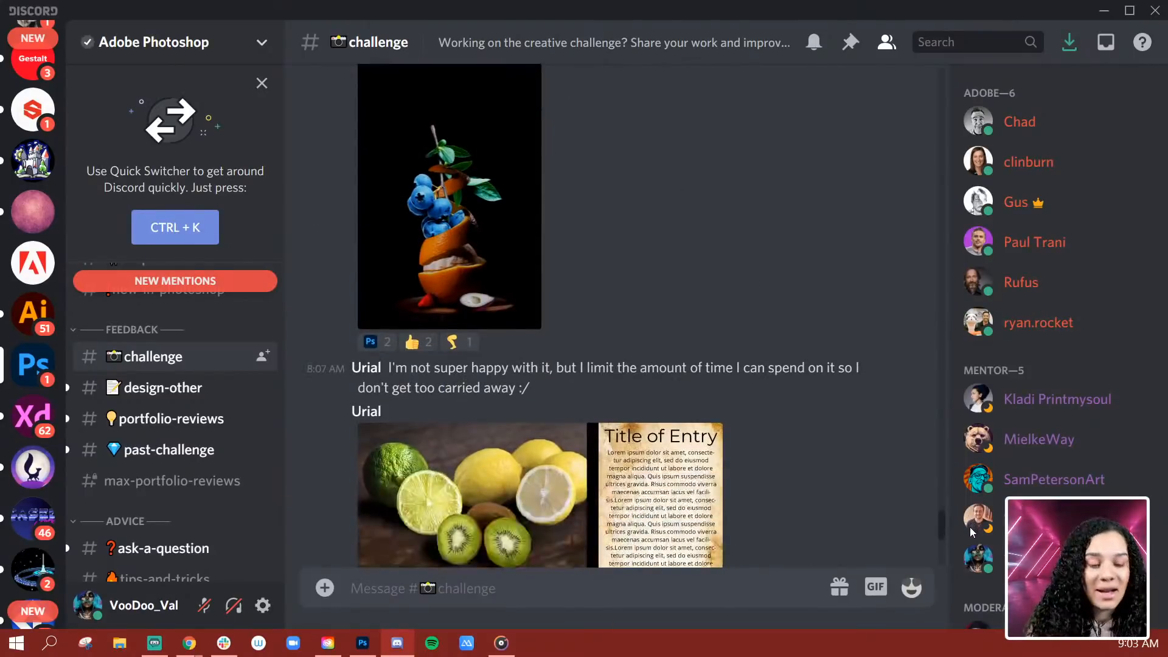
click(459, 295)
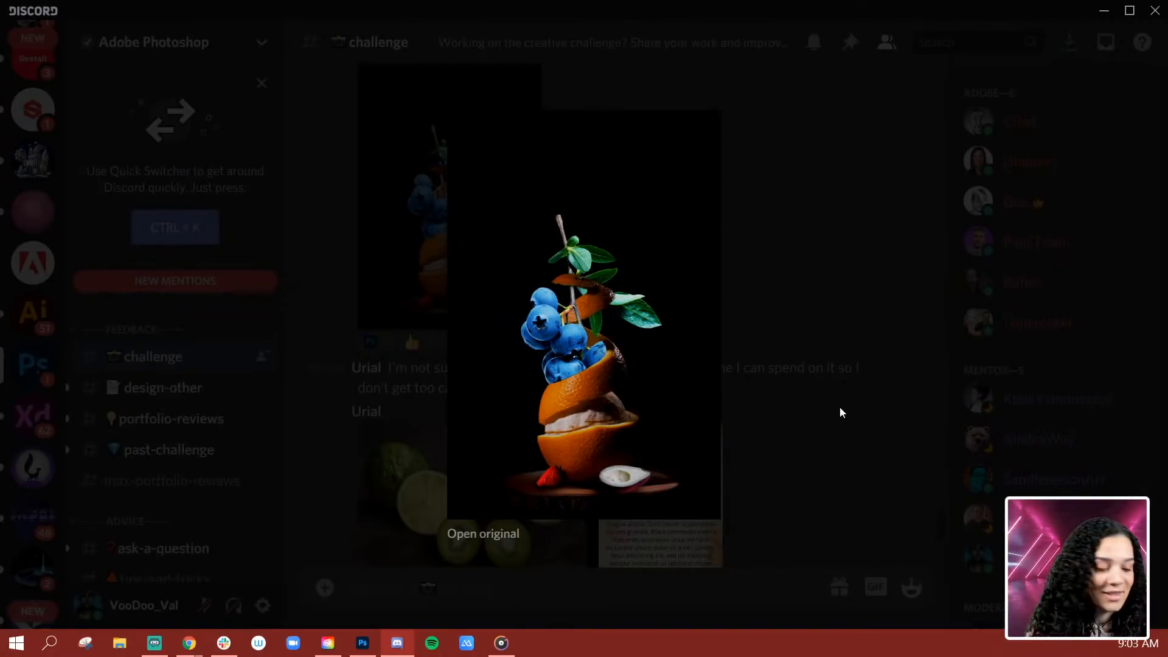
click(820, 394)
Browse the newer submissions in the challenge channel and view the orange FRUITS juice-shop poster enlarged
scroll(836, 419, down, 5)
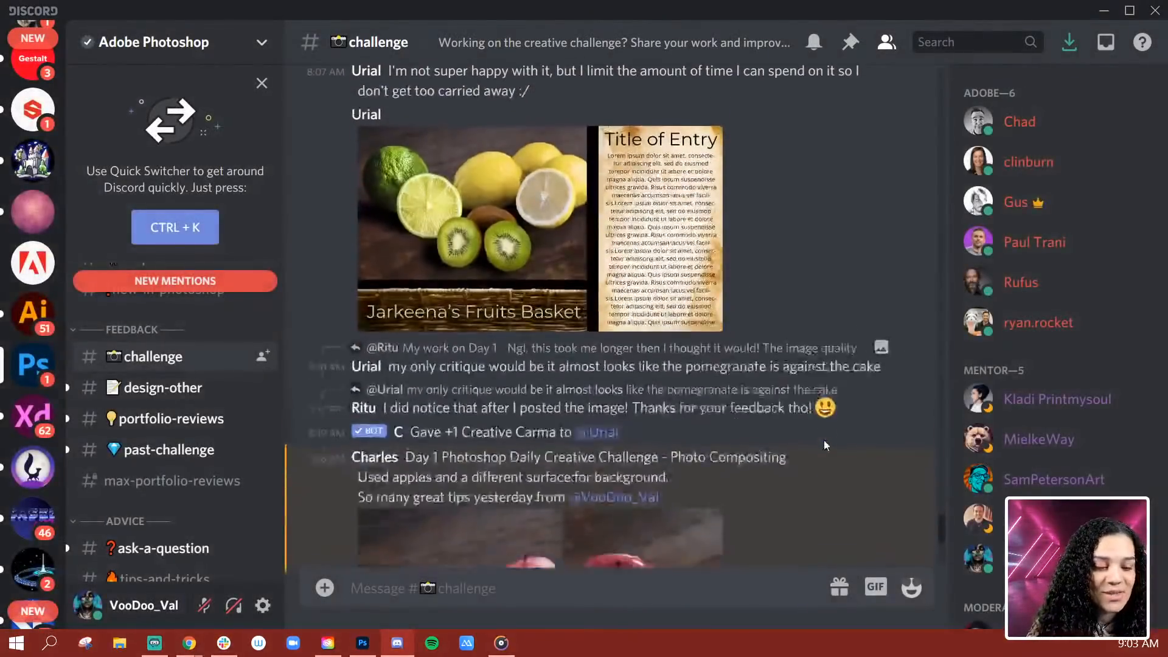
scroll(823, 442, down, 12)
scroll(815, 446, up, 8)
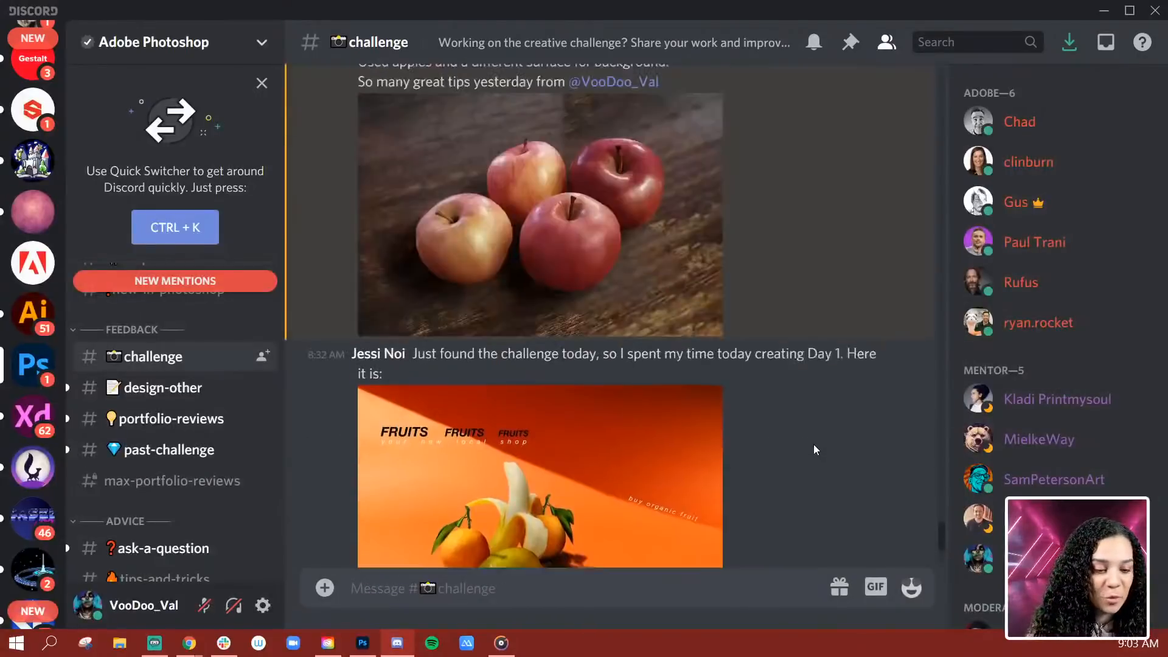
scroll(812, 445, down, 1)
scroll(811, 447, down, 2)
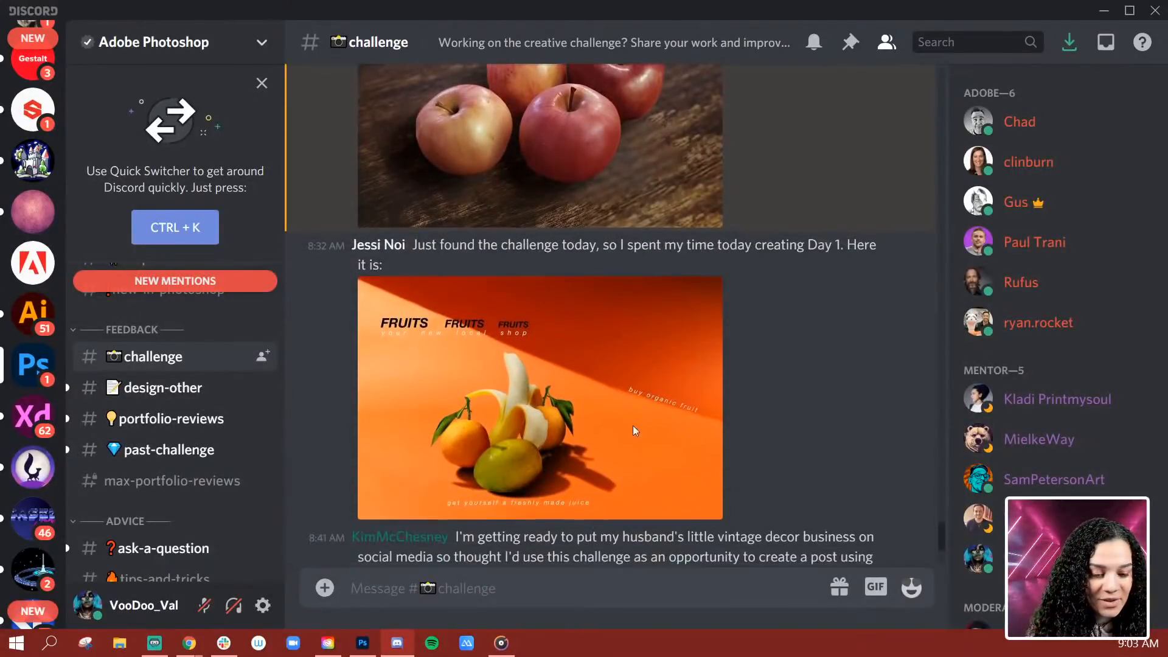
click(593, 426)
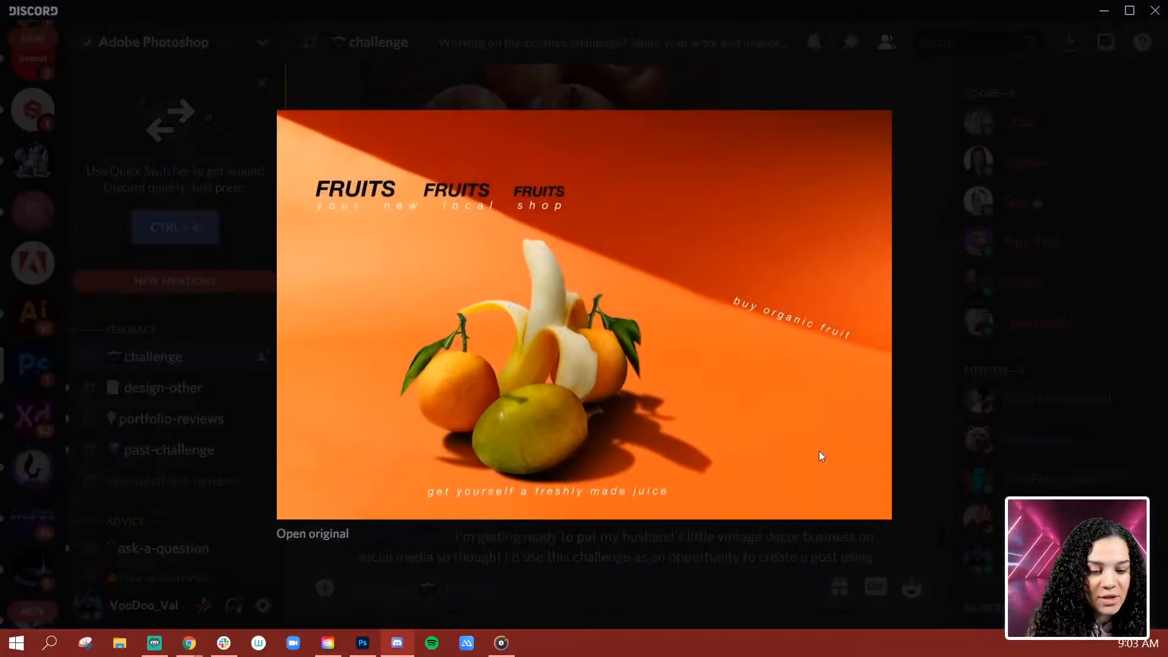
click(919, 423)
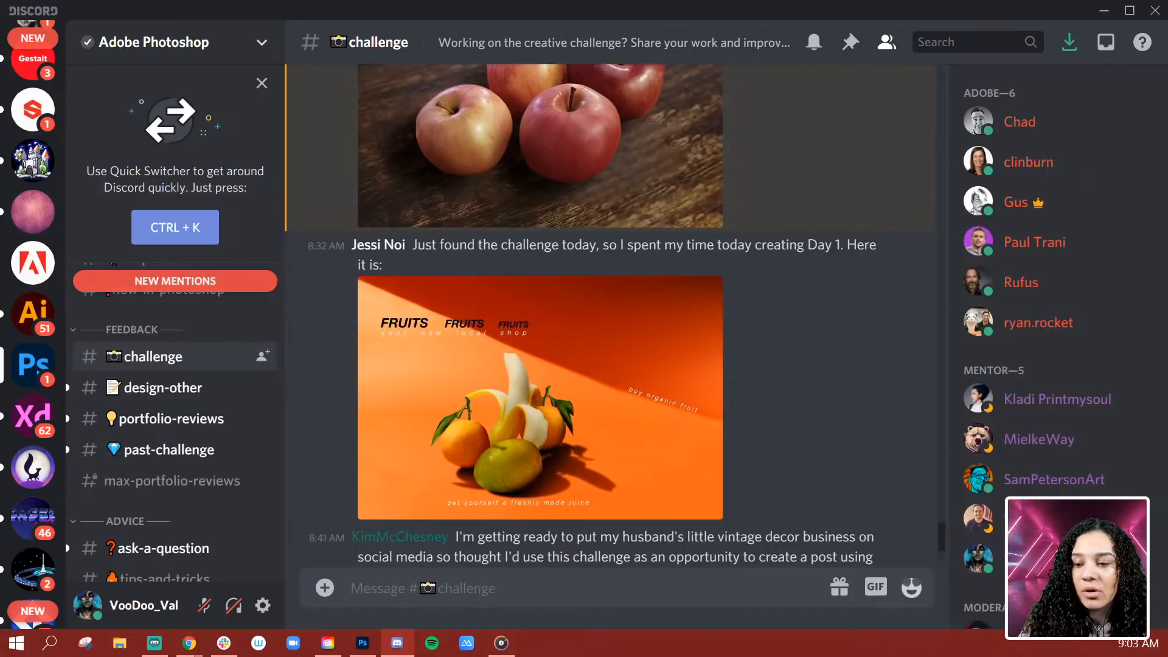
Switch back to the Behance challenge page and get started with the Packaging Design challenge
key(alt+Tab)
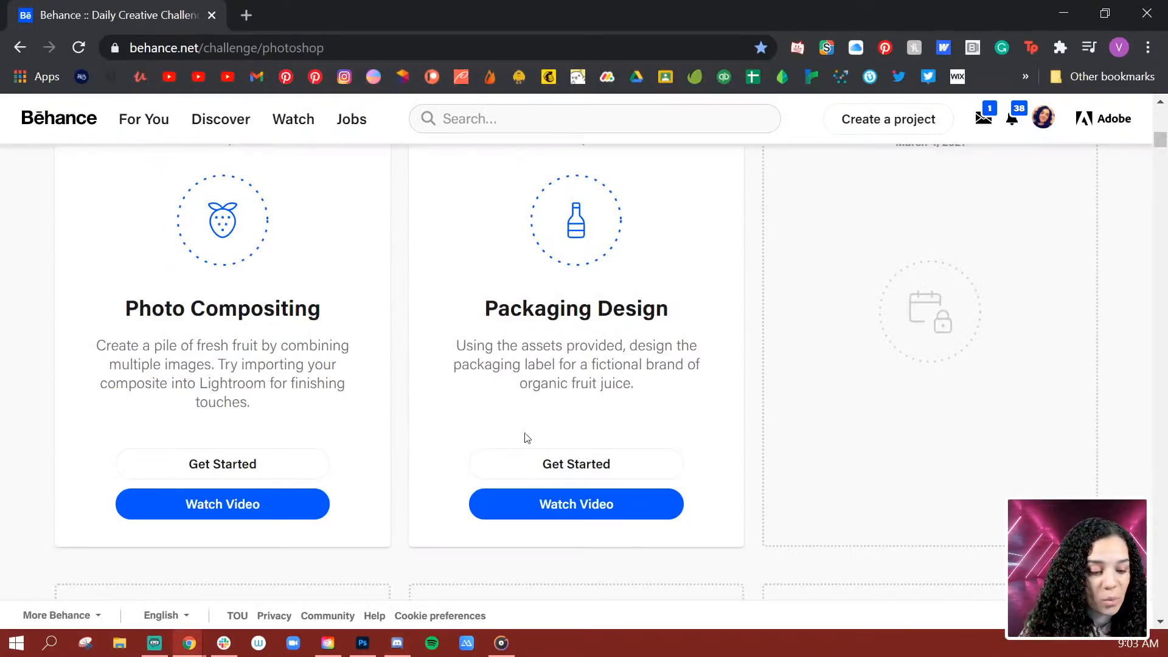
click(553, 476)
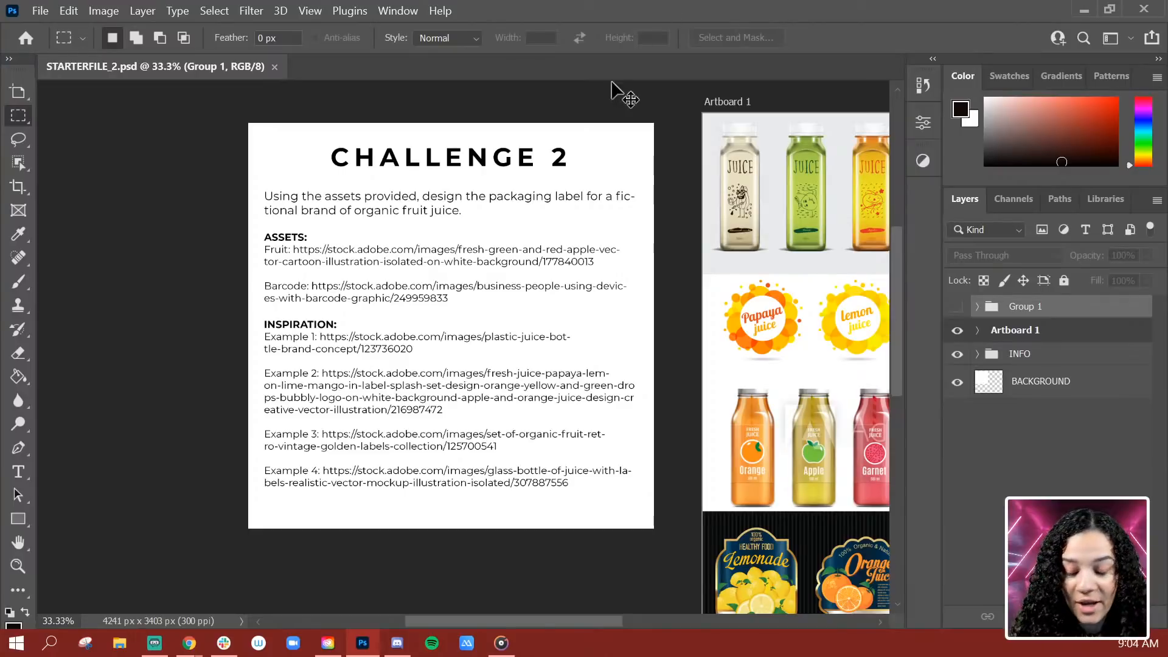
In Photoshop, move Artboard 1 down slightly so its top edge lines up with the Challenge 2 page, and return to the Rectangular Marquee tool
key(ctrl+minus)
drag(761, 464, 668, 413)
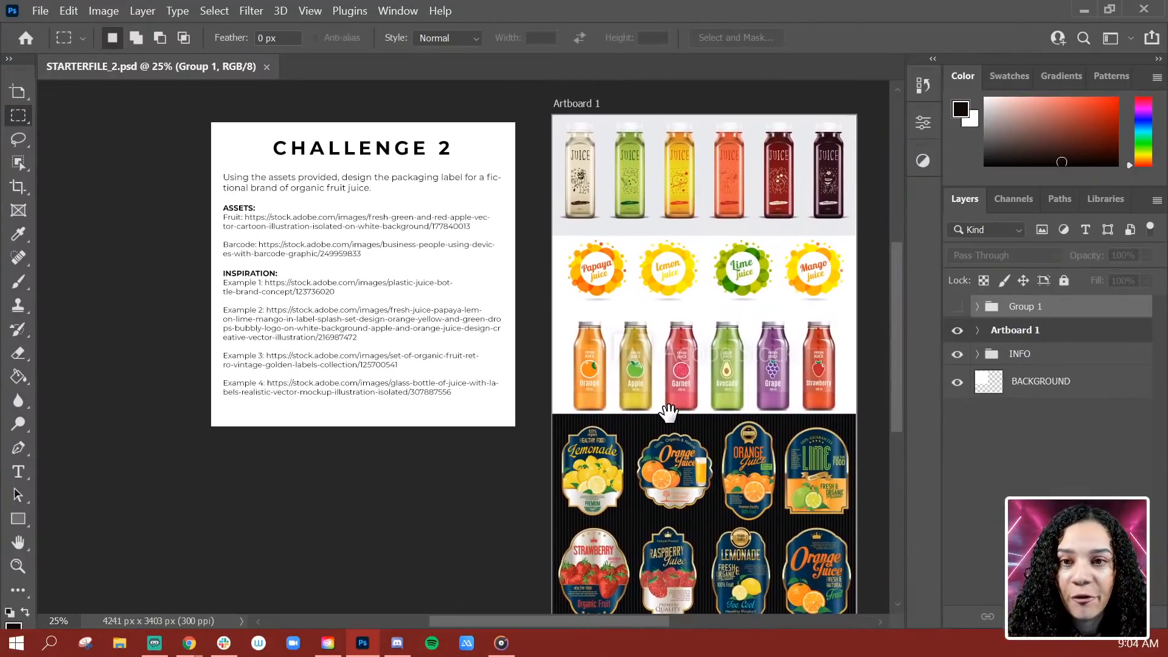
key(v)
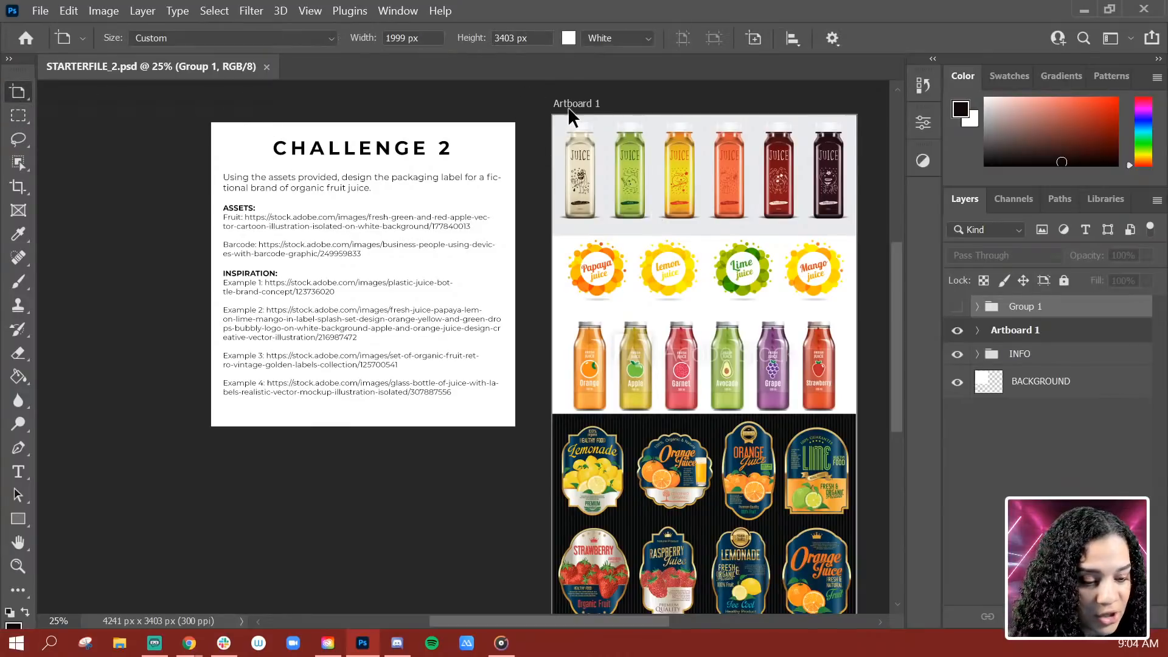
drag(574, 103, 574, 111)
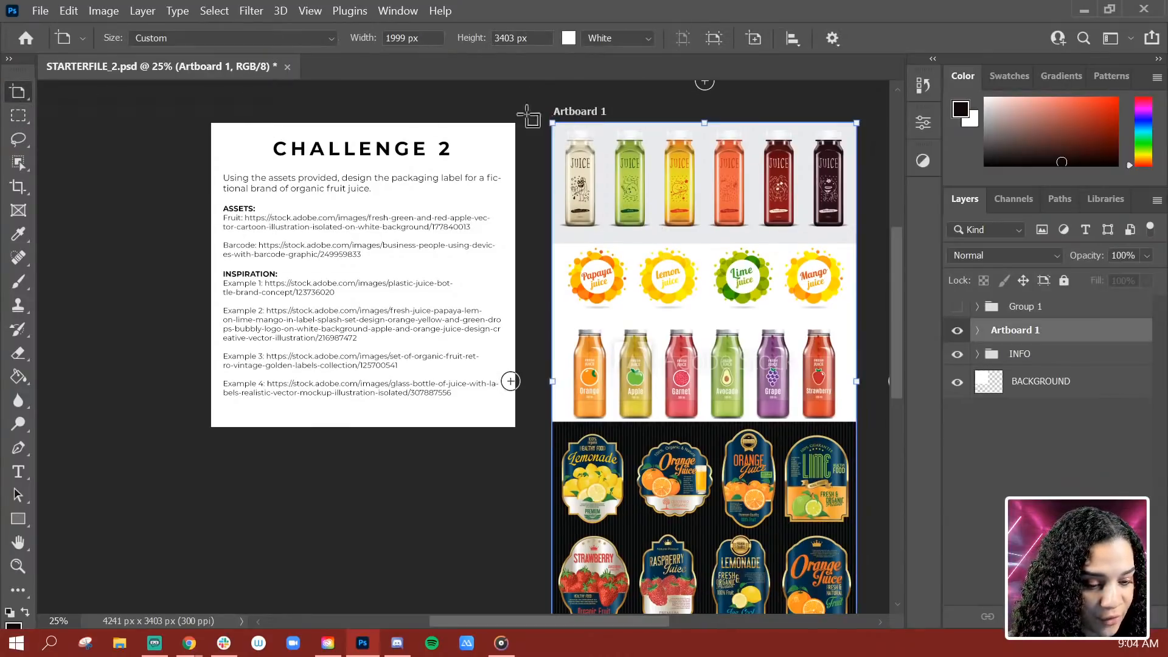
click(17, 115)
Read the Challenge 2 brief with its asset links and look over the inspiration images on Artboard 1
key(ctrl+plus)
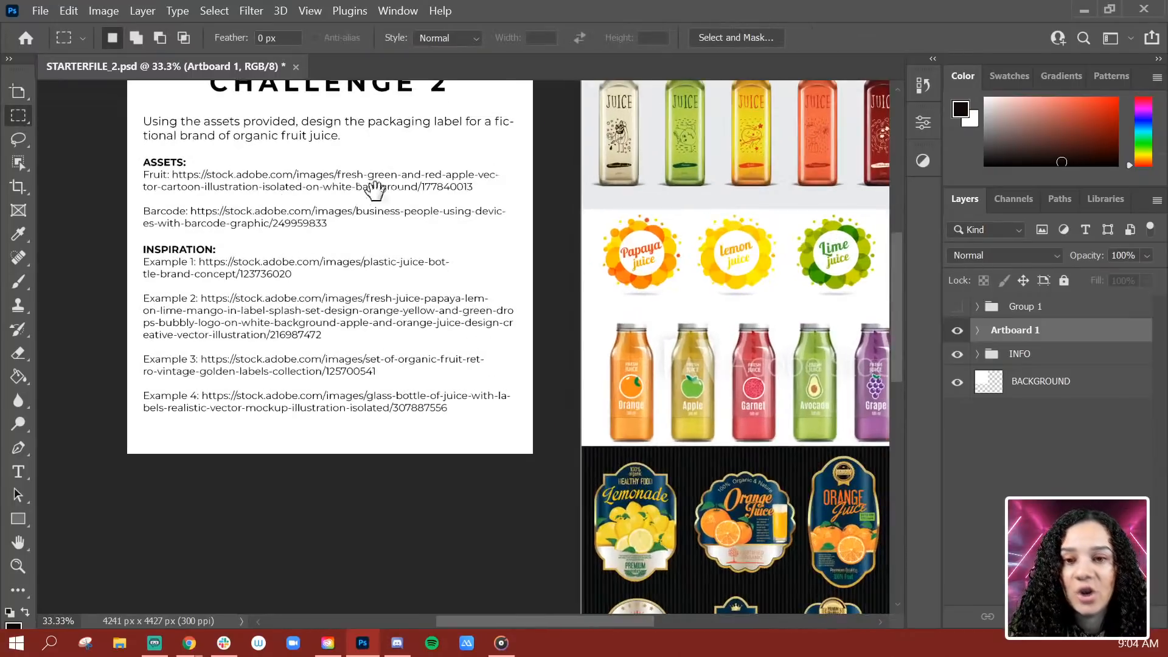
drag(372, 188, 571, 273)
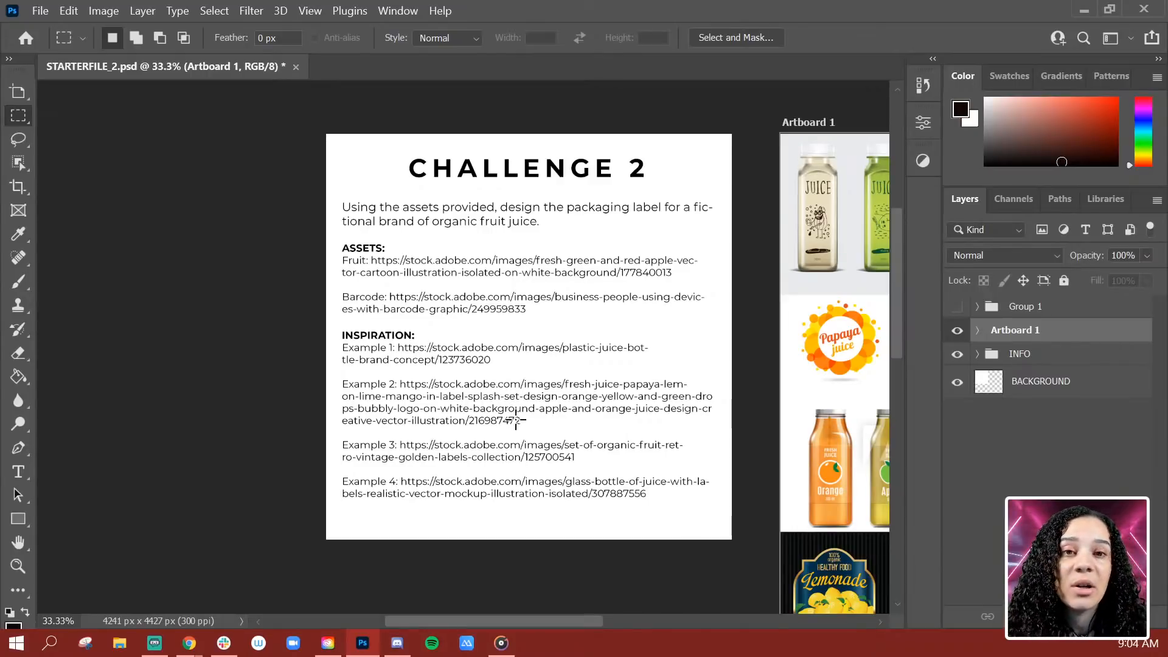
drag(774, 208, 300, 190)
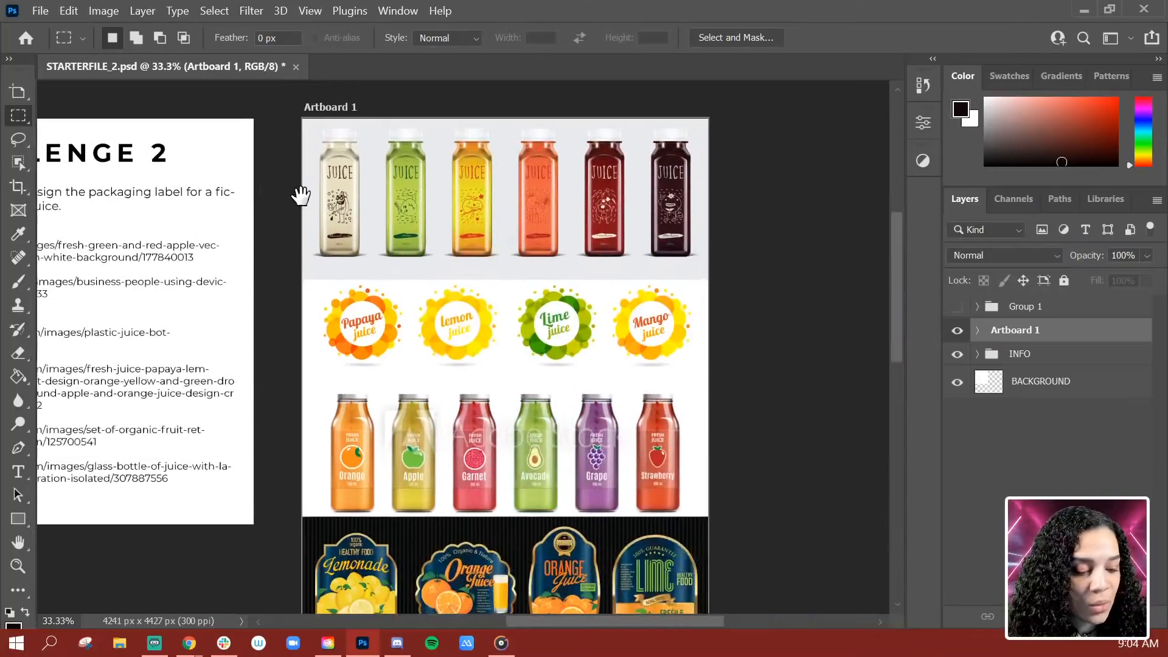
scroll(539, 271, down, 4)
mouse_move(539, 272)
mouse_down()
mouse_move(535, 257)
mouse_move(552, 285)
mouse_up()
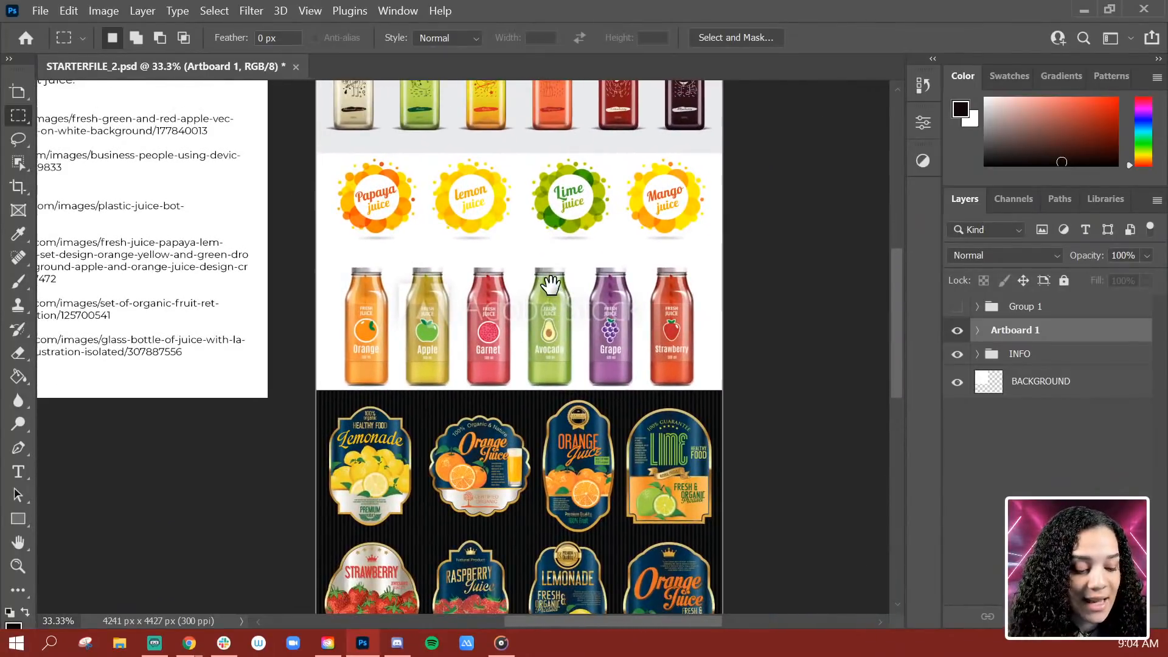
scroll(548, 313, down, 1)
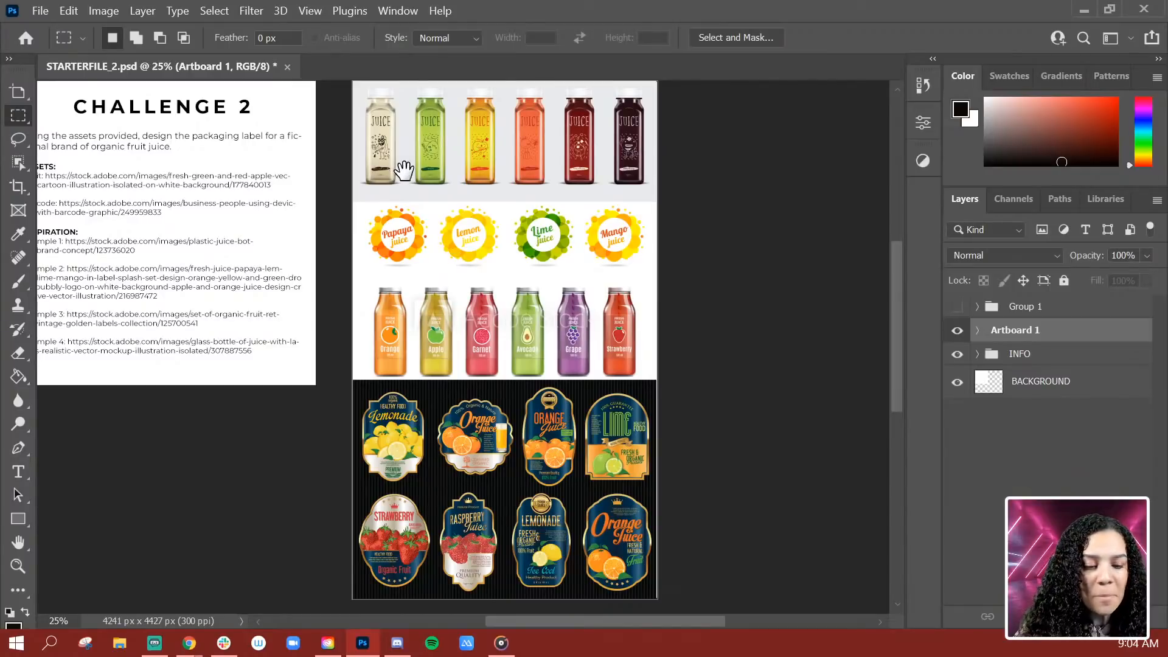
drag(404, 164, 453, 169)
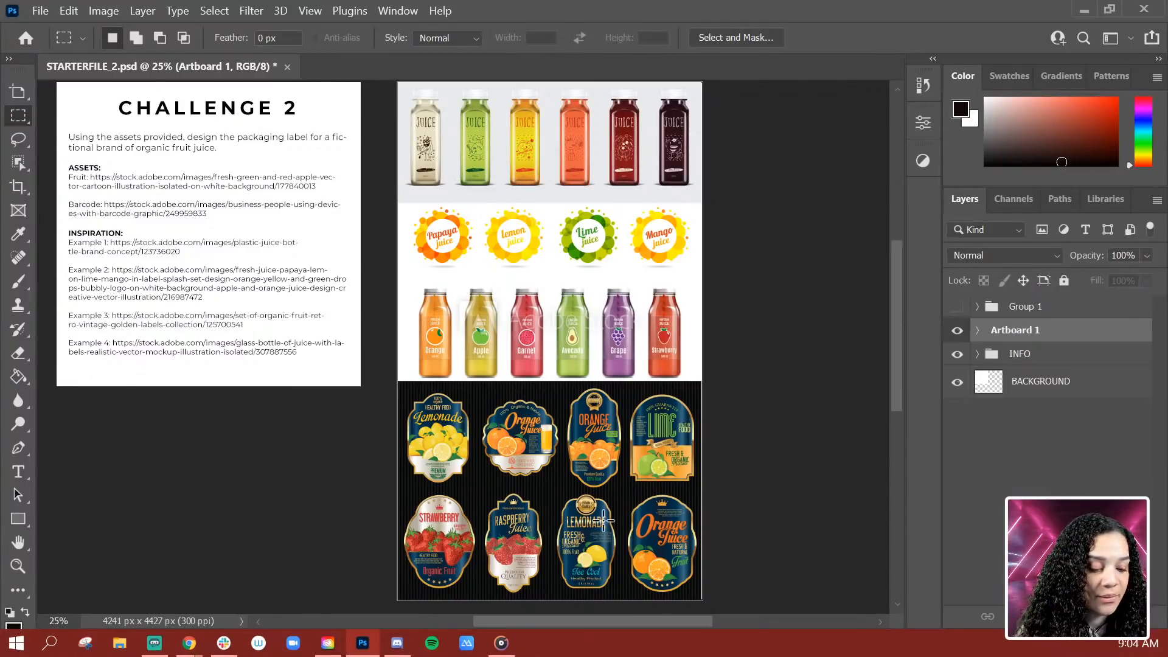
Examine the shapes, typography and fruit illustrations of the gold-framed vintage labels on Artboard 1's black section
key(ctrl+plus)
key(ctrl+plus)
drag(695, 503, 595, 242)
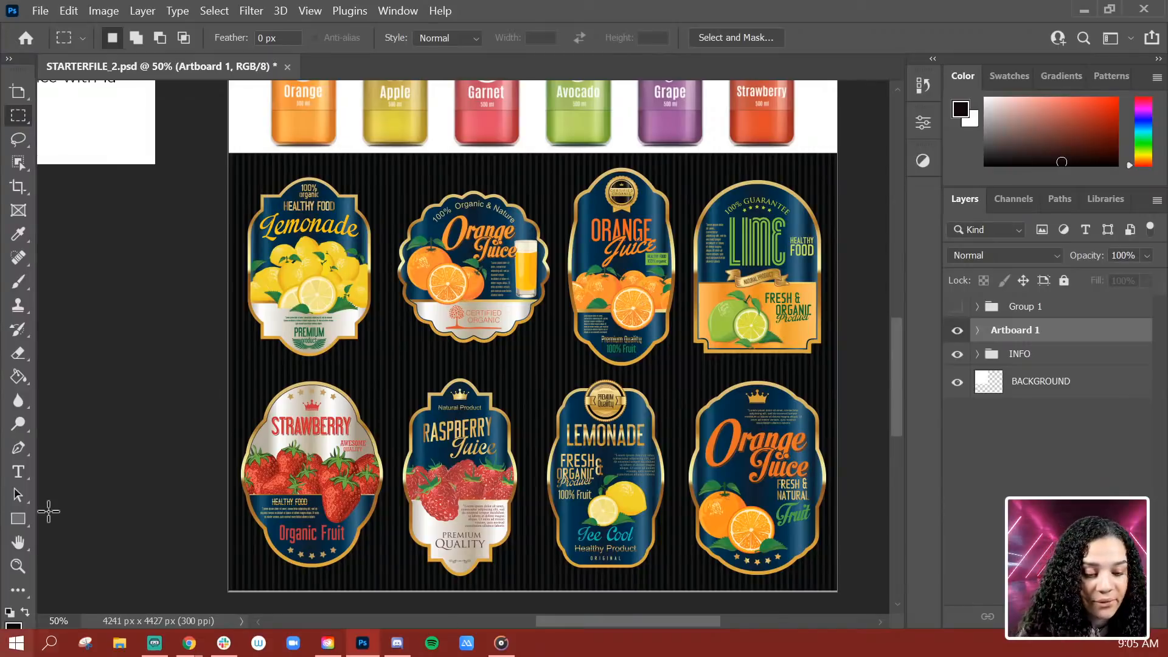
key(ctrl+plus)
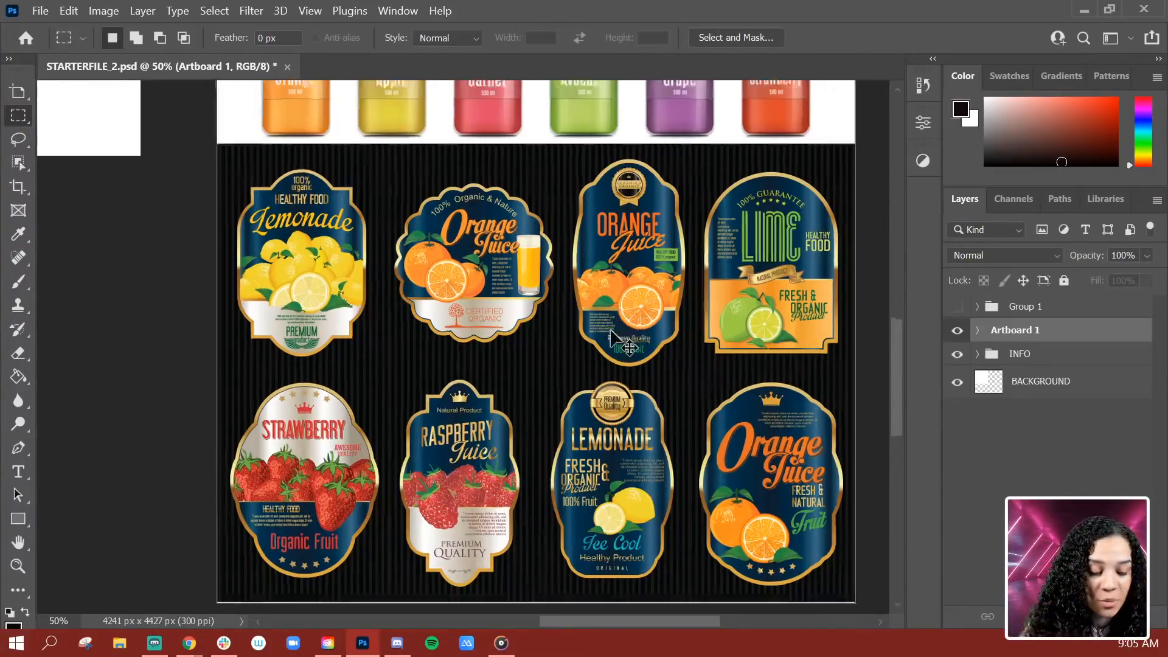
drag(254, 553, 241, 487)
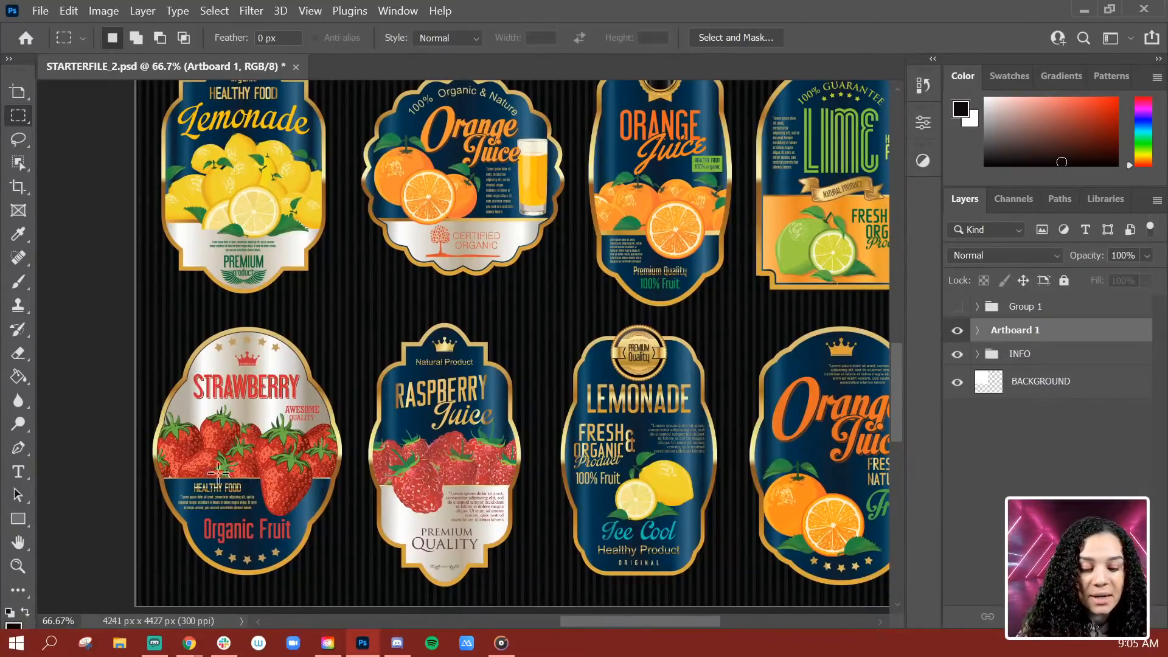
drag(753, 418, 685, 405)
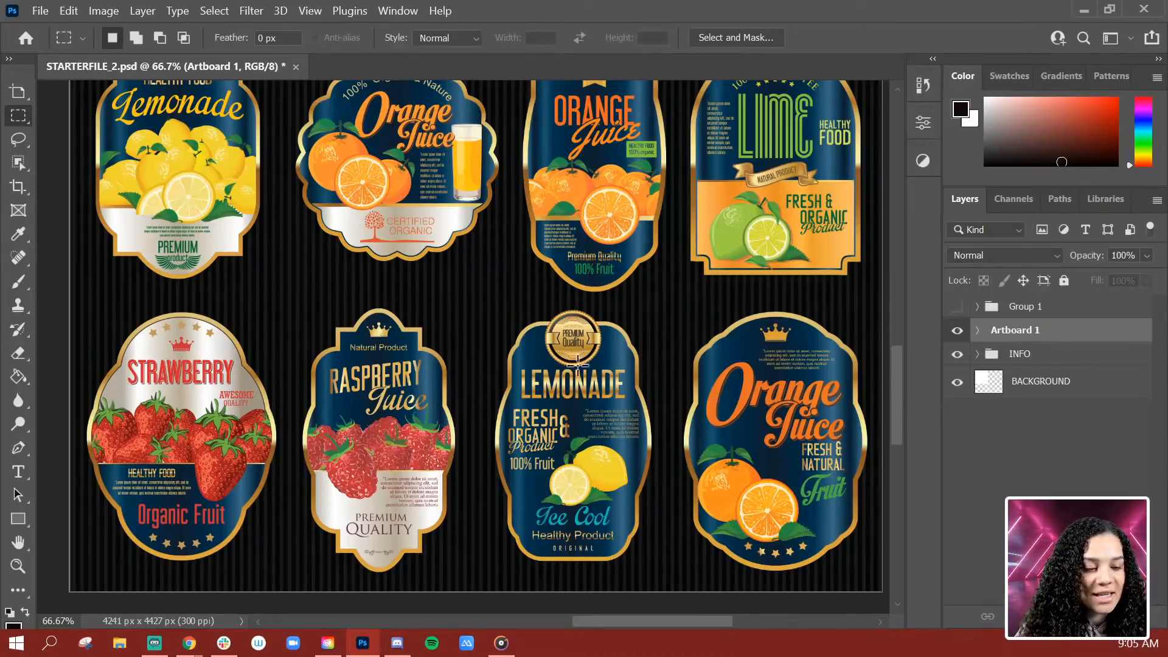
Examine the Fresh Juice bottles with fruit icons and the round splash-style juice labels above them
drag(522, 302, 542, 575)
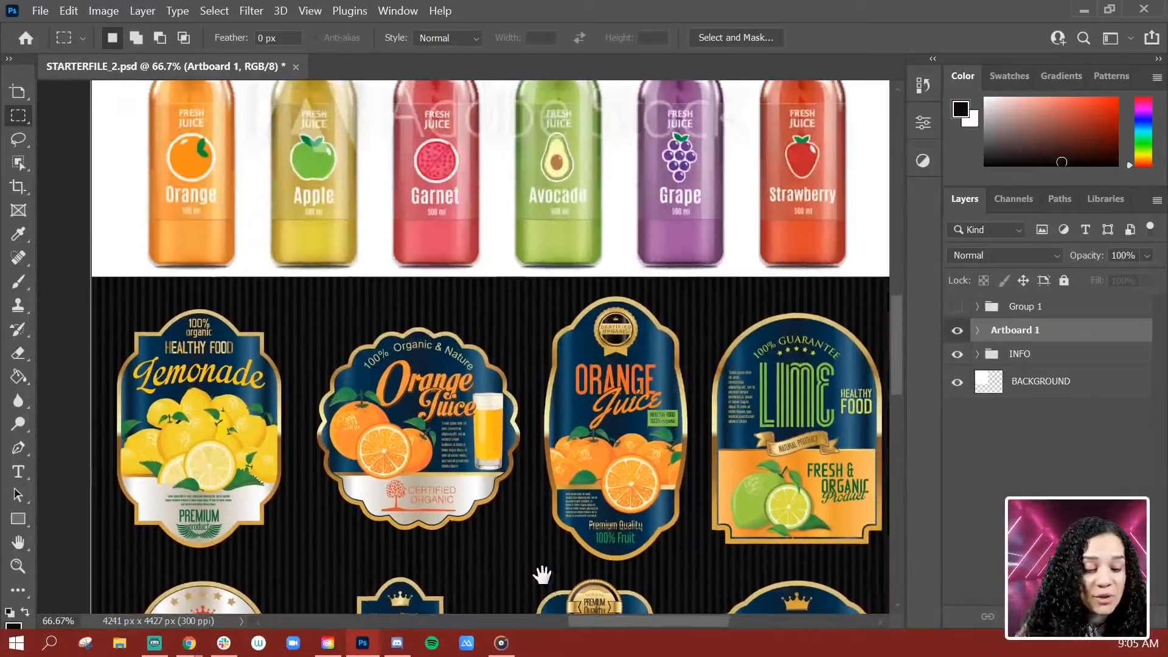
drag(599, 100, 588, 282)
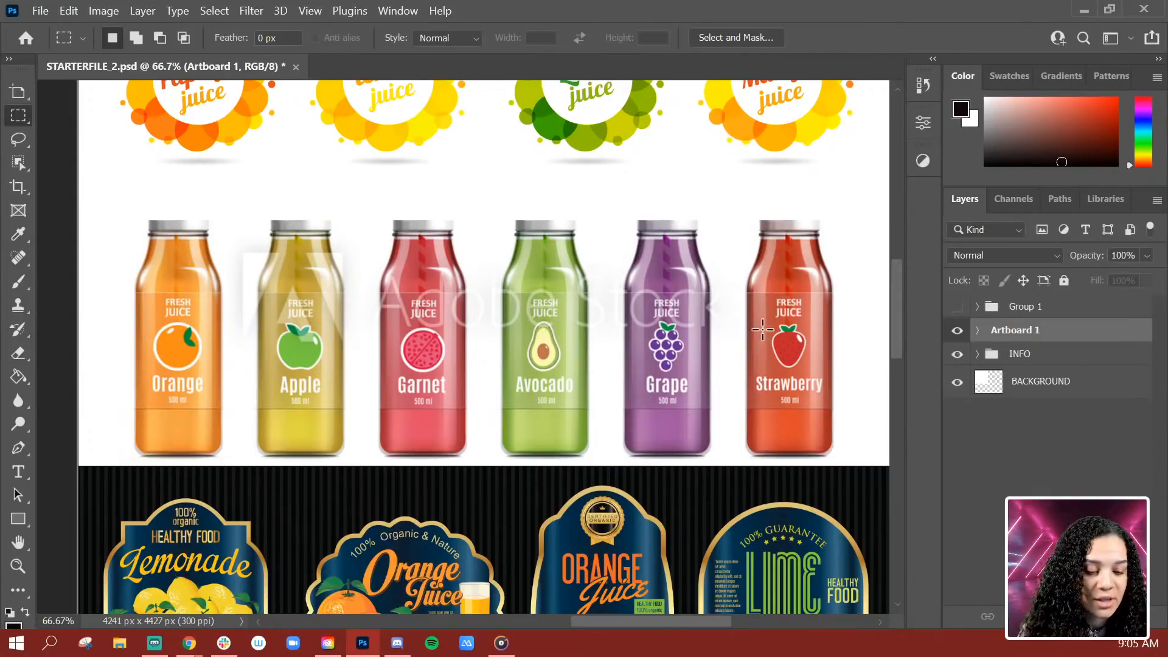
scroll(795, 362, up, 5)
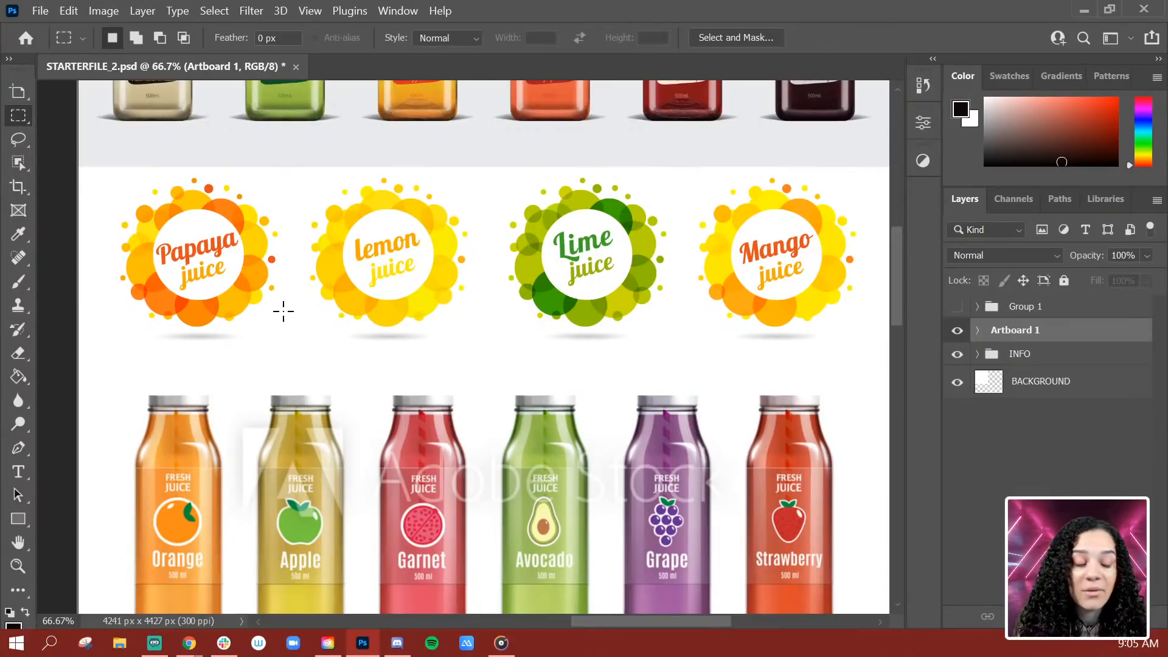
scroll(282, 332, up, 5)
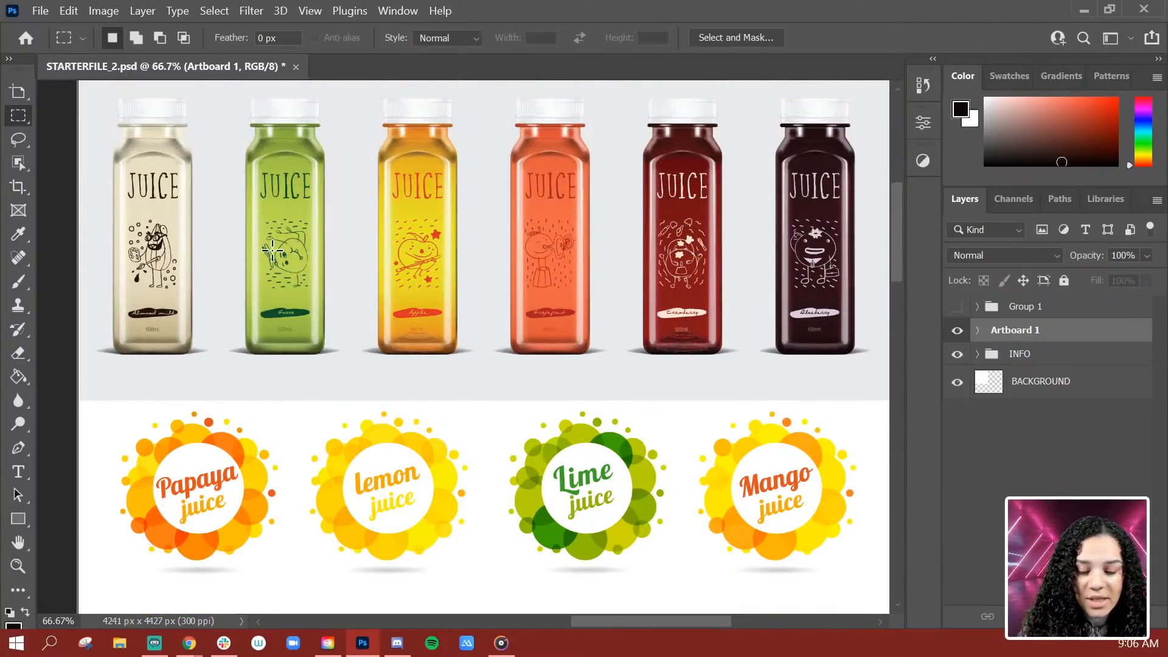
Inspect the hand-drawn character labels on the row of JUICE bottles at 100%, and return to a 25% overview
key(ctrl+plus)
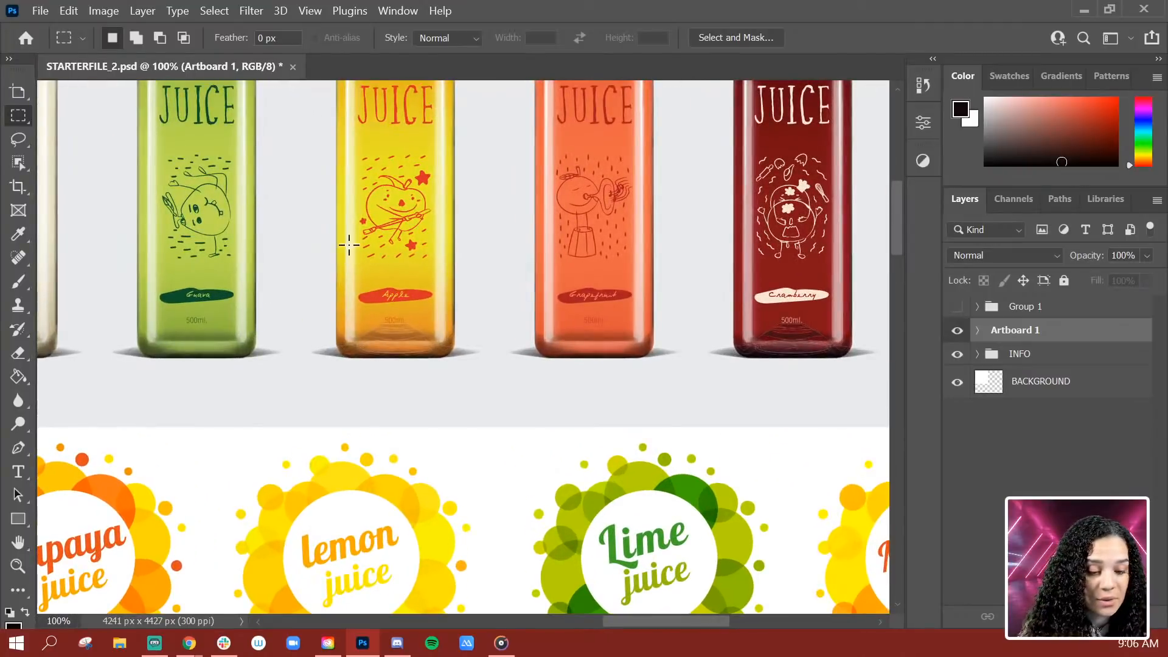
drag(349, 244, 513, 351)
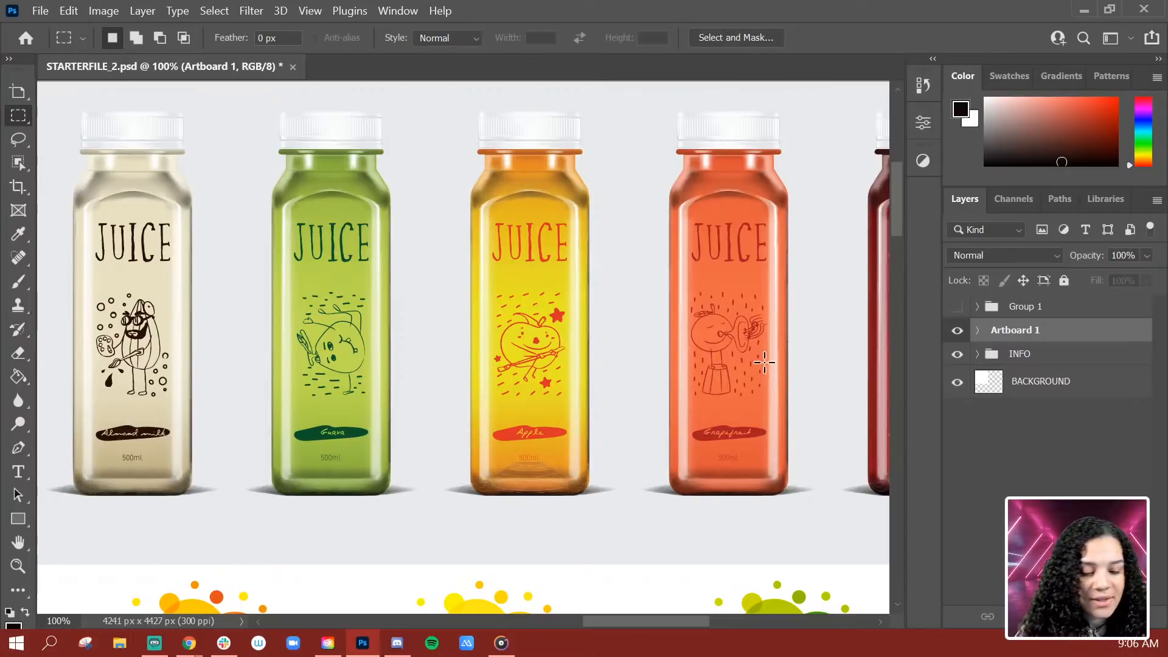
drag(763, 360, 454, 354)
drag(696, 365, 451, 367)
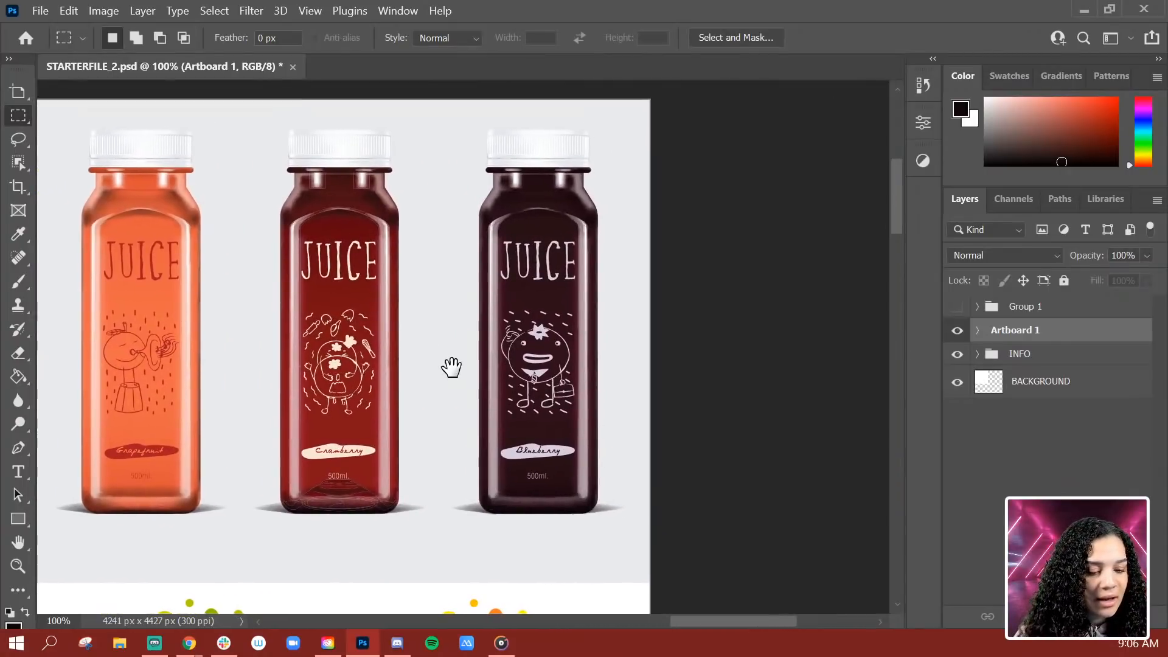
drag(227, 397, 454, 368)
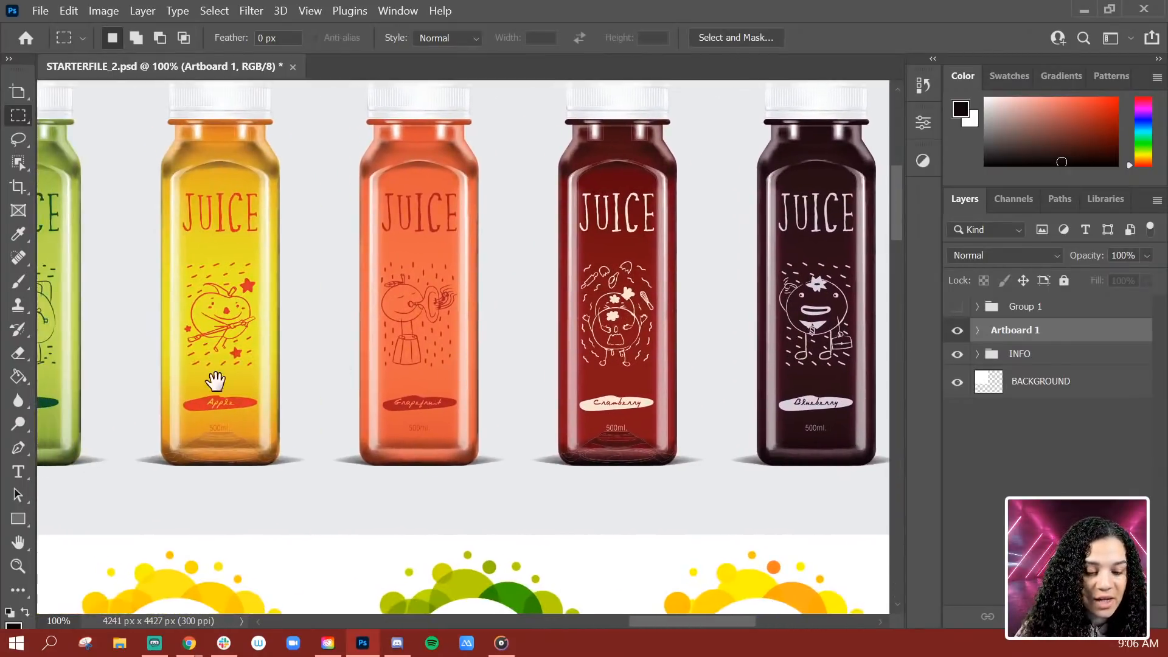
drag(216, 377, 497, 367)
mouse_move(306, 377)
mouse_down()
mouse_move(422, 357)
mouse_move(401, 356)
mouse_up()
key(ctrl+minus)
key(ctrl+minus)
key(ctrl+minus)
key(ctrl+minus)
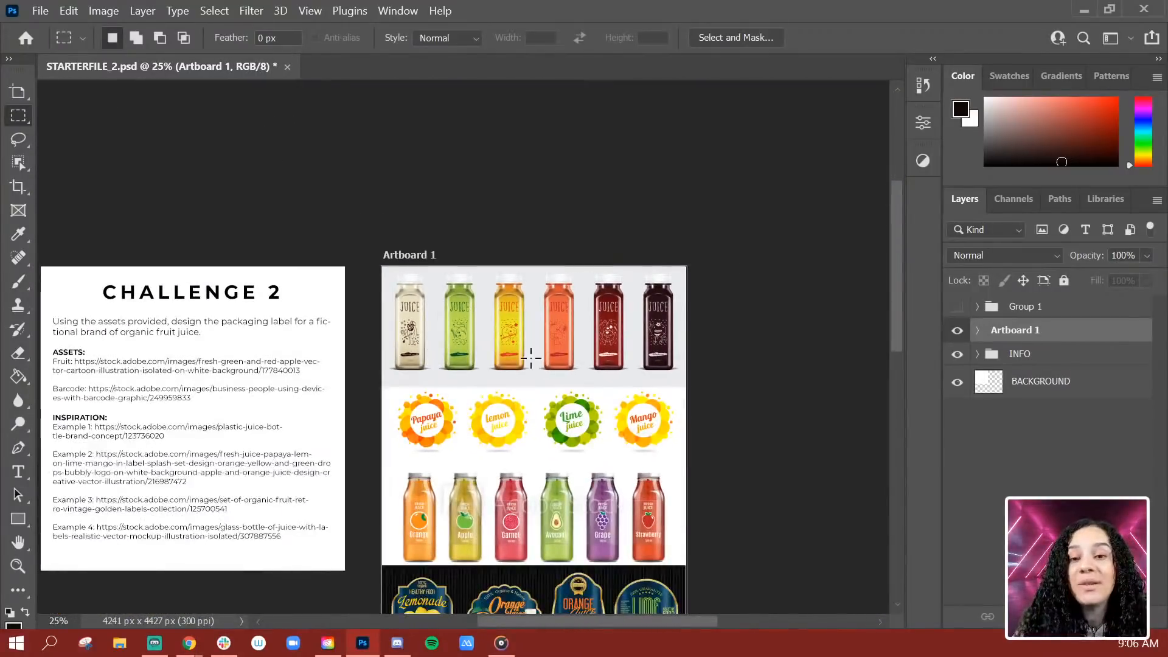
Draw a trial artboard beside Artboard 1 with the Artboard tool, remove it and return to the Rectangular Marquee tool
drag(550, 429, 712, 268)
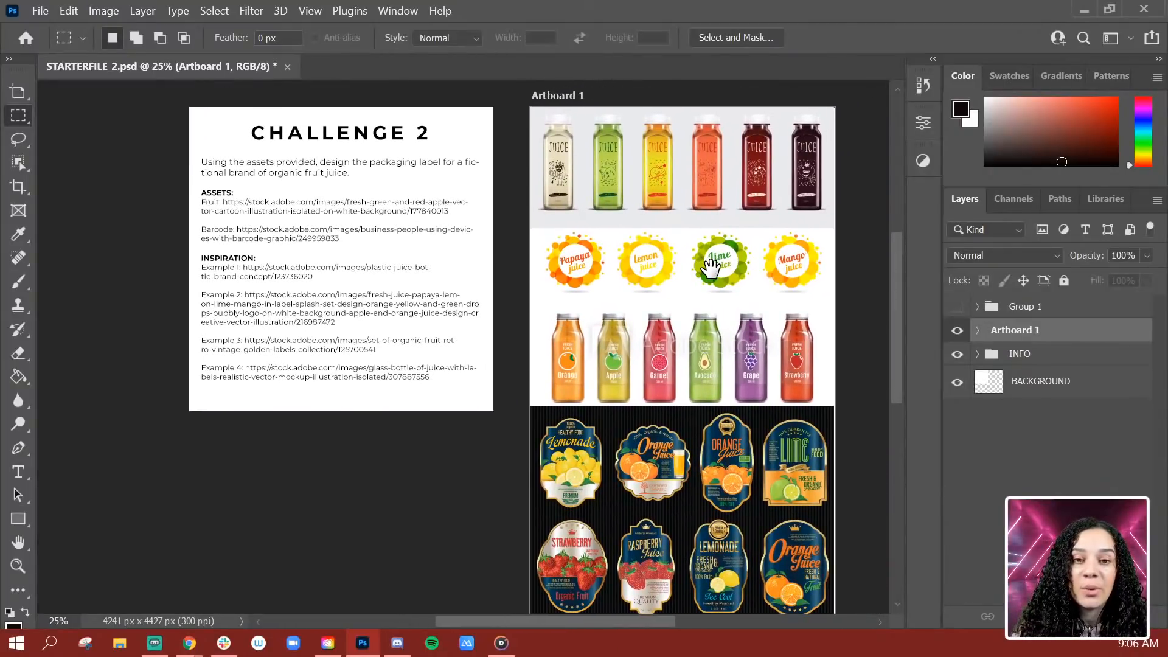
key(ctrl+minus)
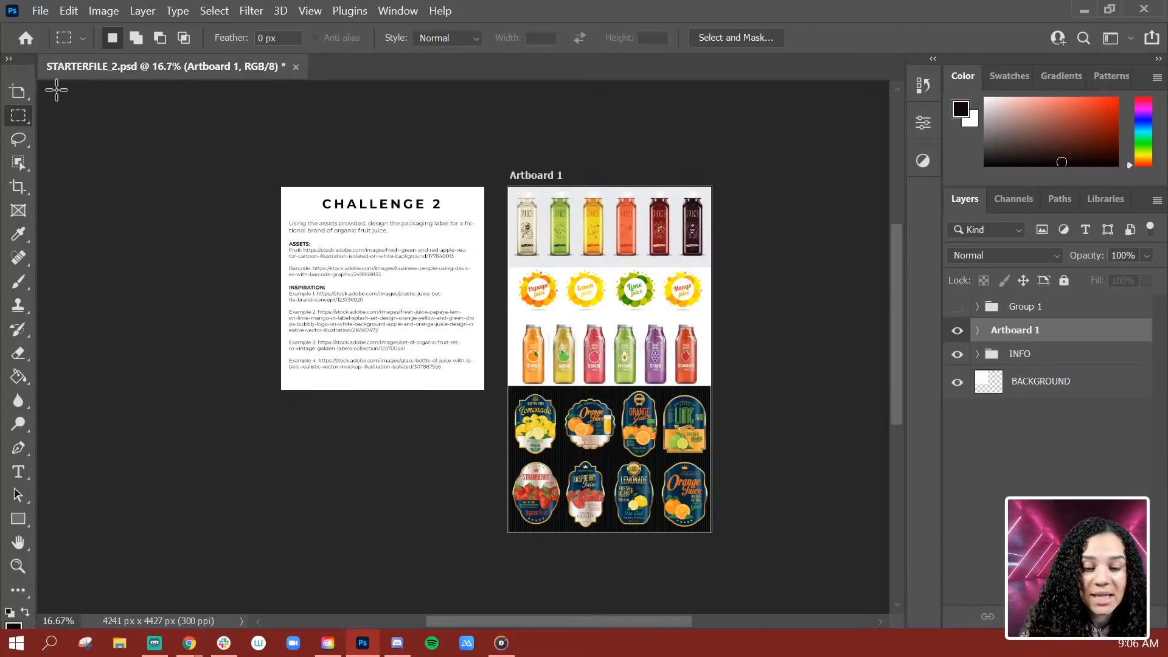
click(21, 95)
click(80, 94)
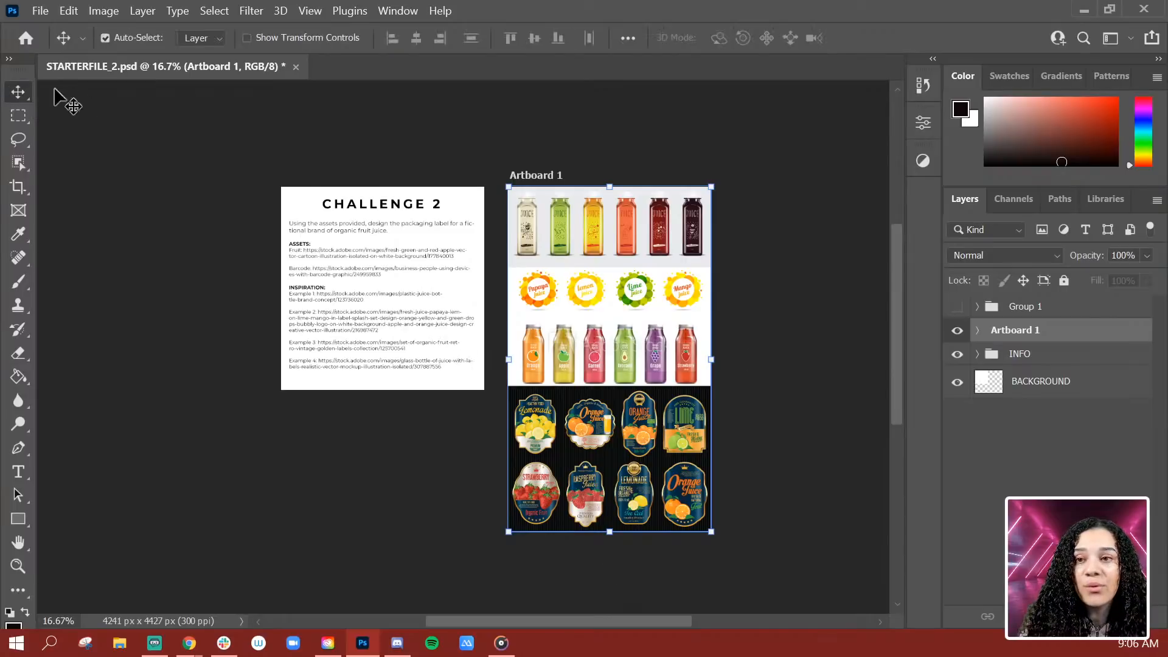
click(15, 95)
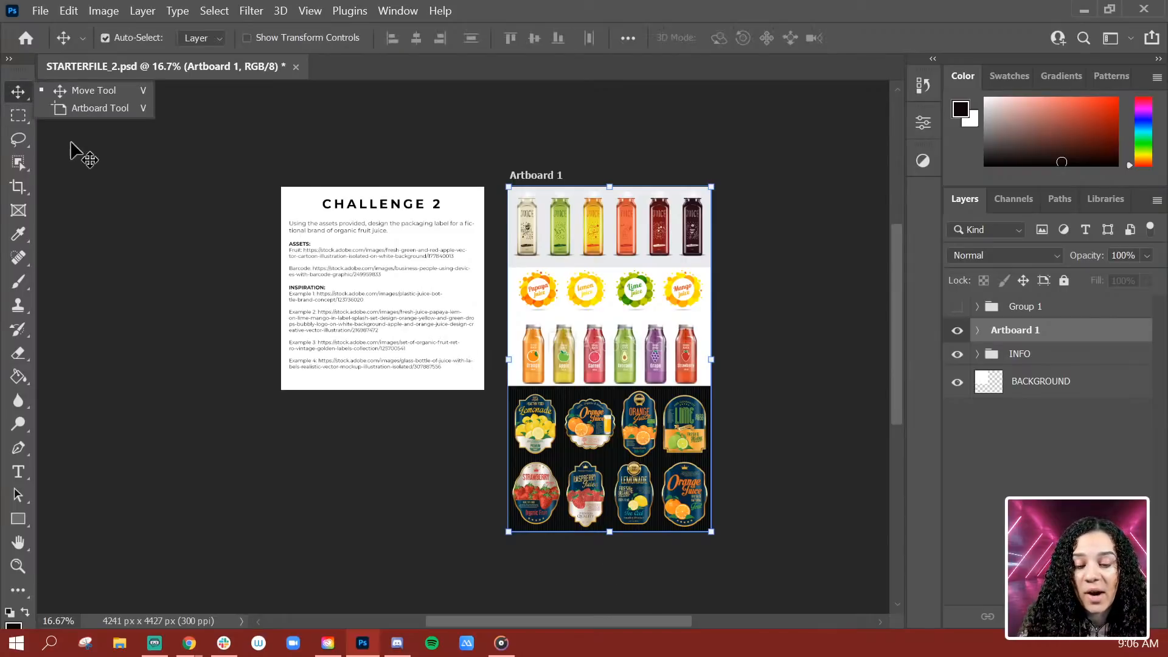
click(94, 107)
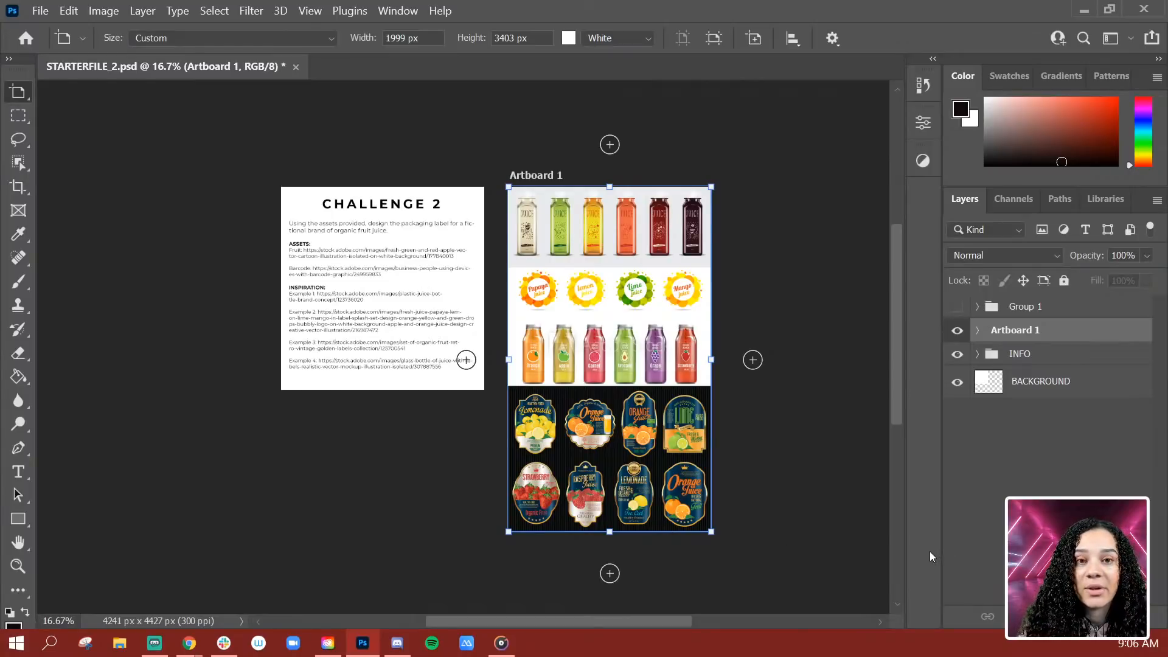
drag(759, 198, 876, 394)
key(Delete)
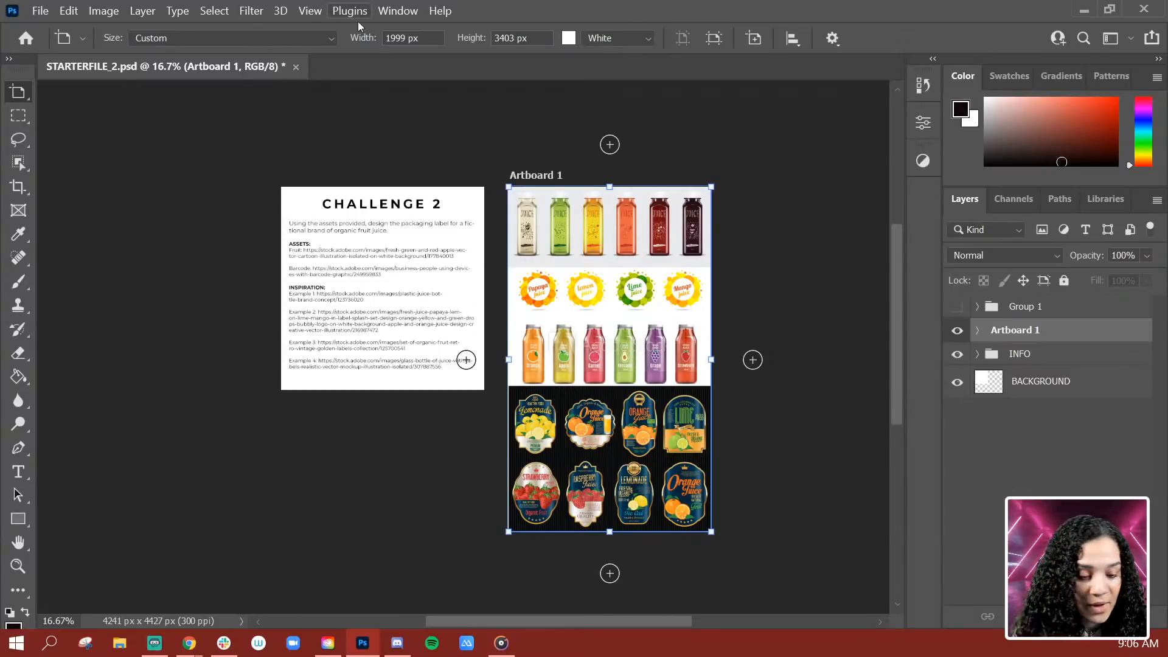
key(ctrl+plus)
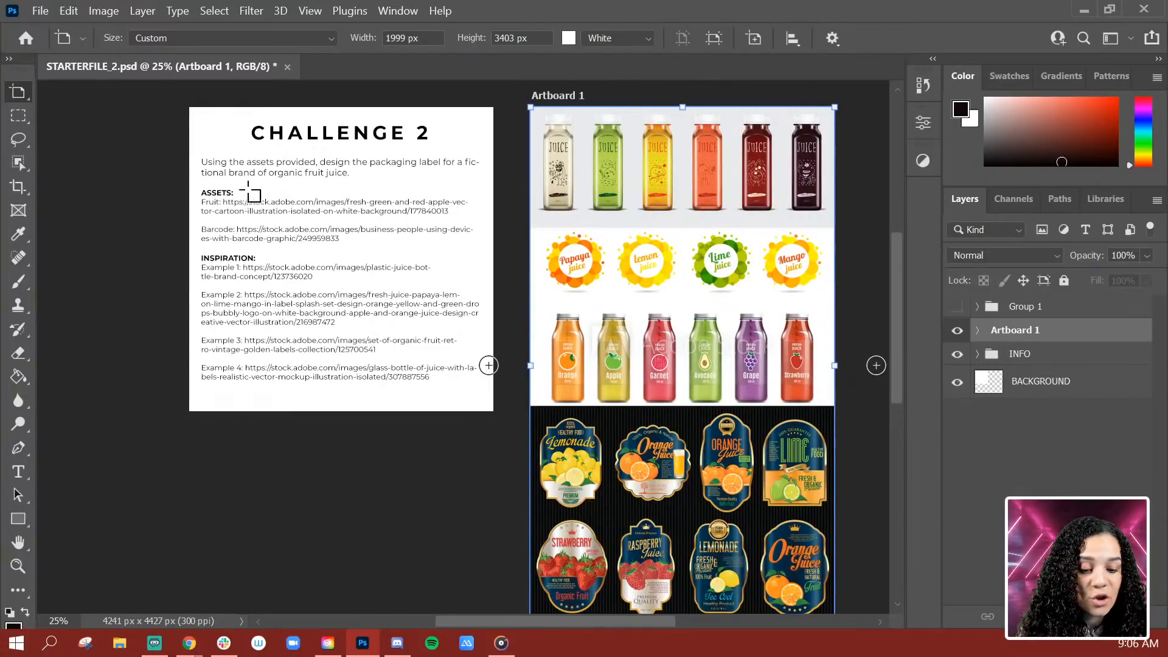
key(m)
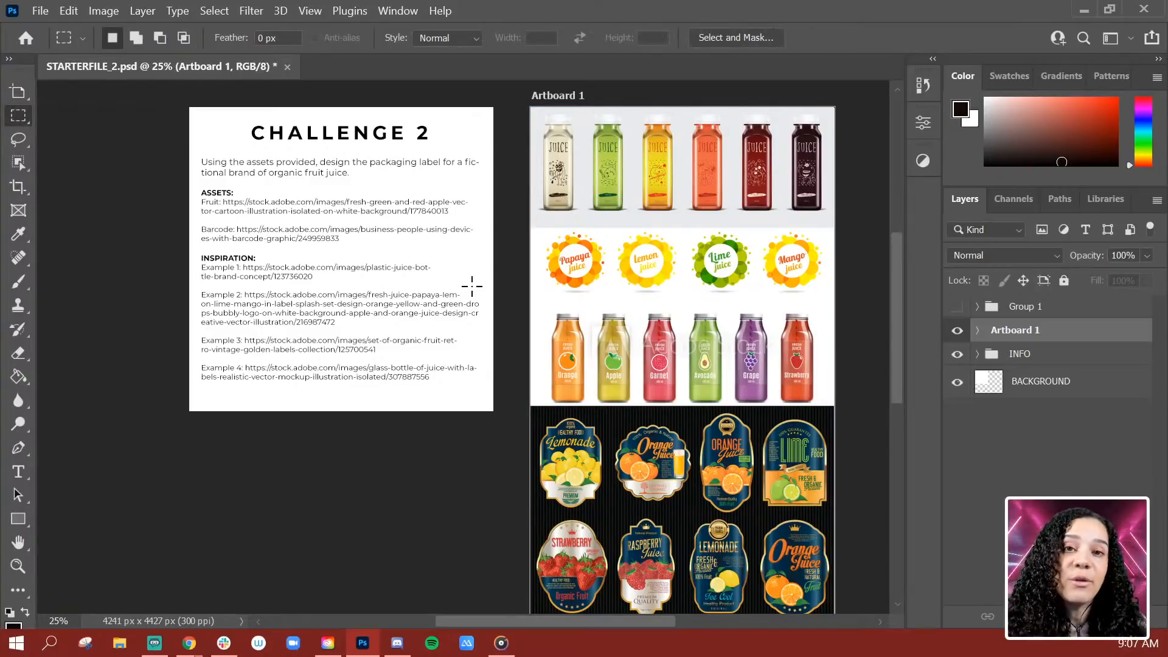
Hide the INFO brief, and reveal and expand Group 1 with the apple and barcode assets
click(957, 355)
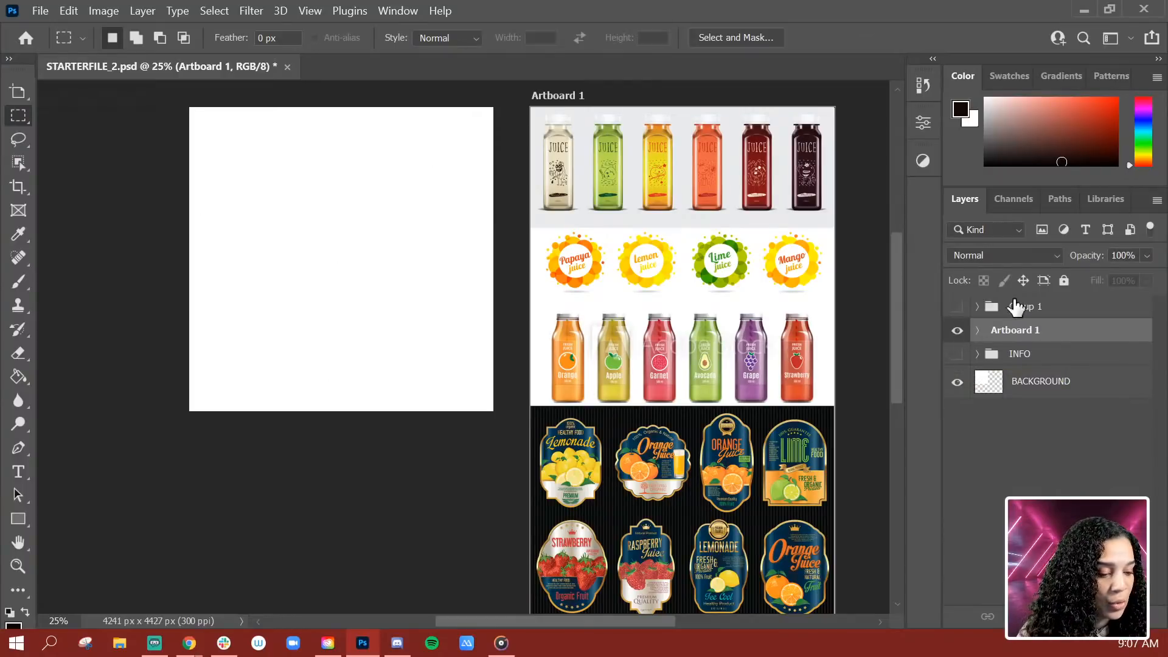
click(956, 306)
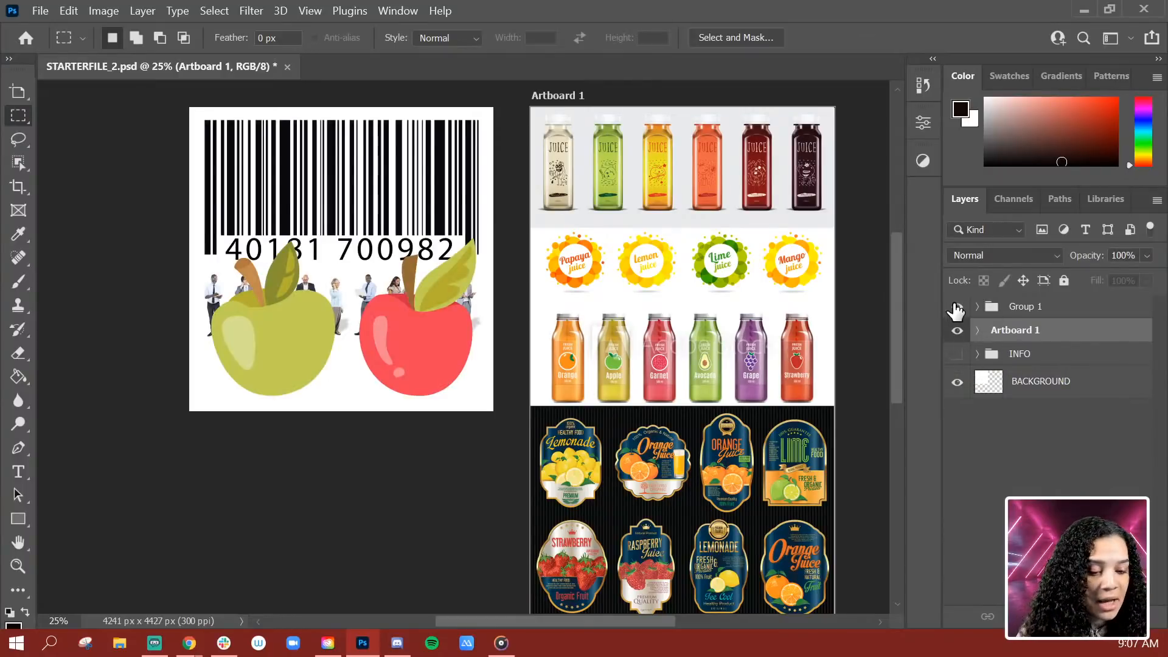
click(976, 306)
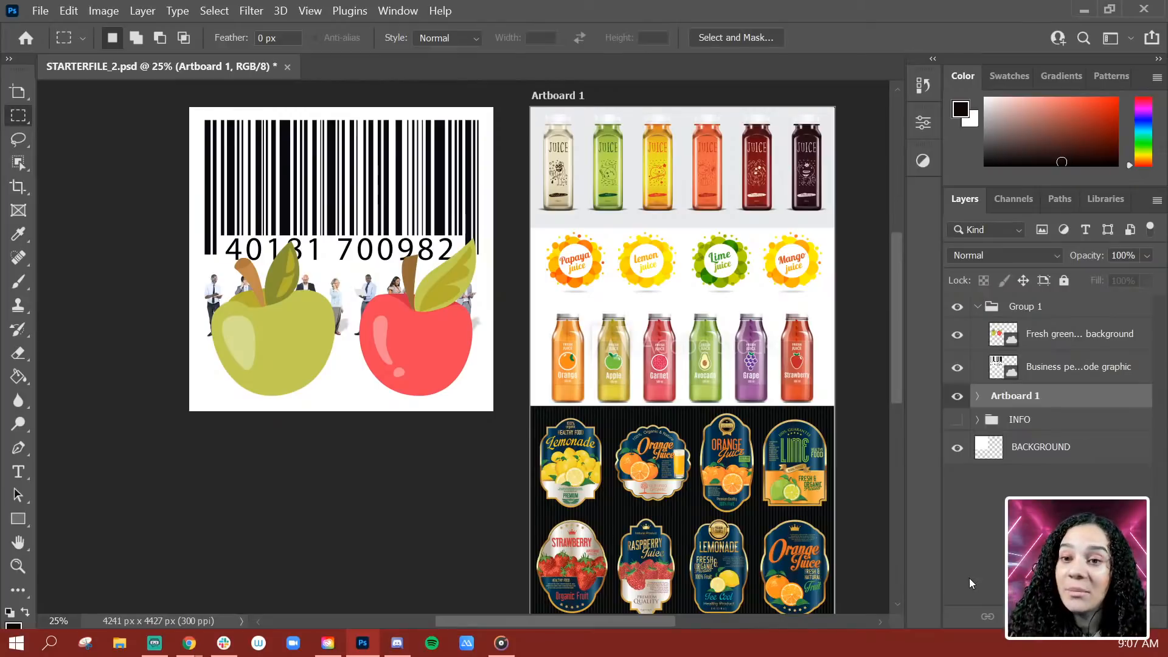
Hide the apple and barcode layers in Group 1, and add a new empty layer above Artboard 1
click(957, 334)
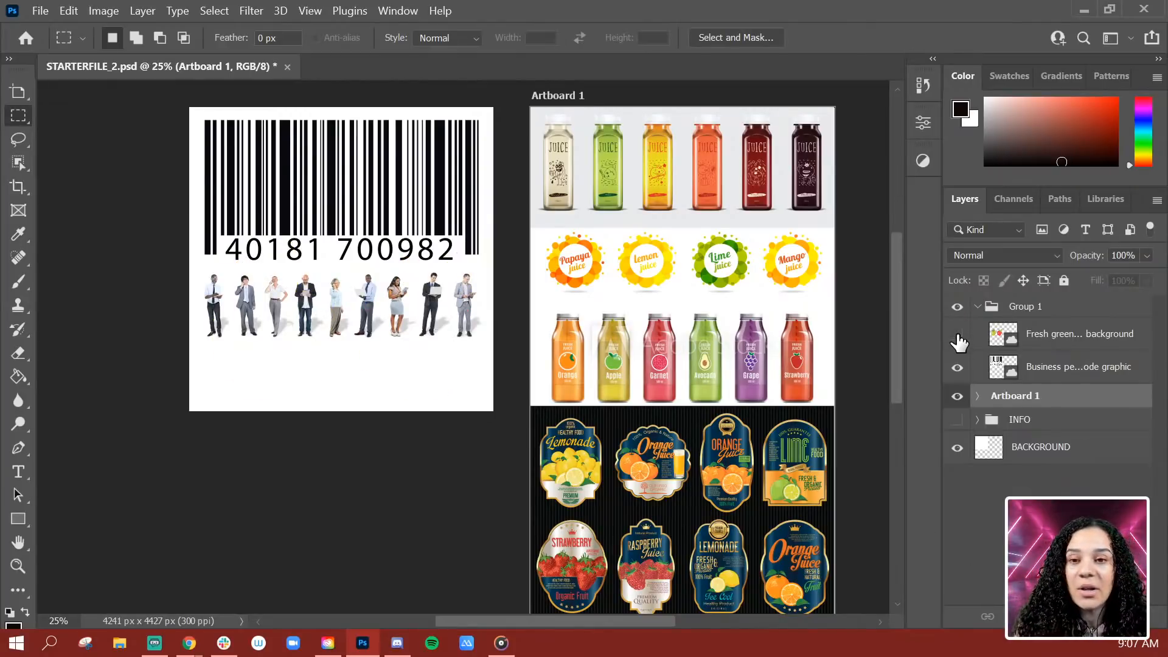
key(ctrl+plus)
drag(426, 182, 436, 333)
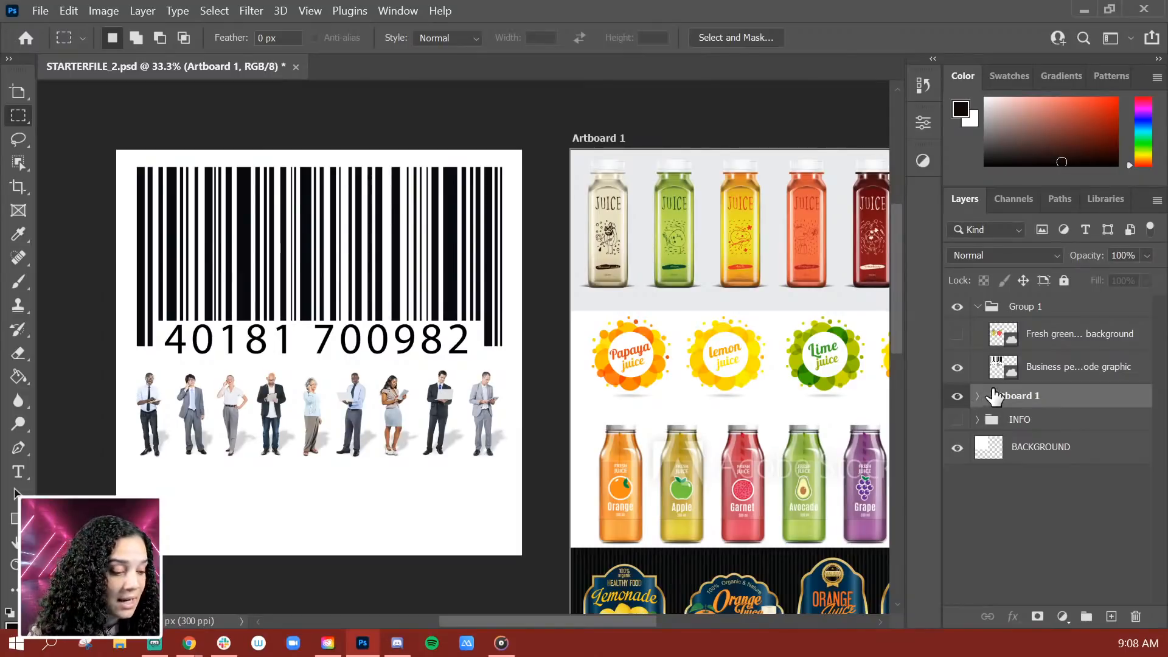
click(957, 367)
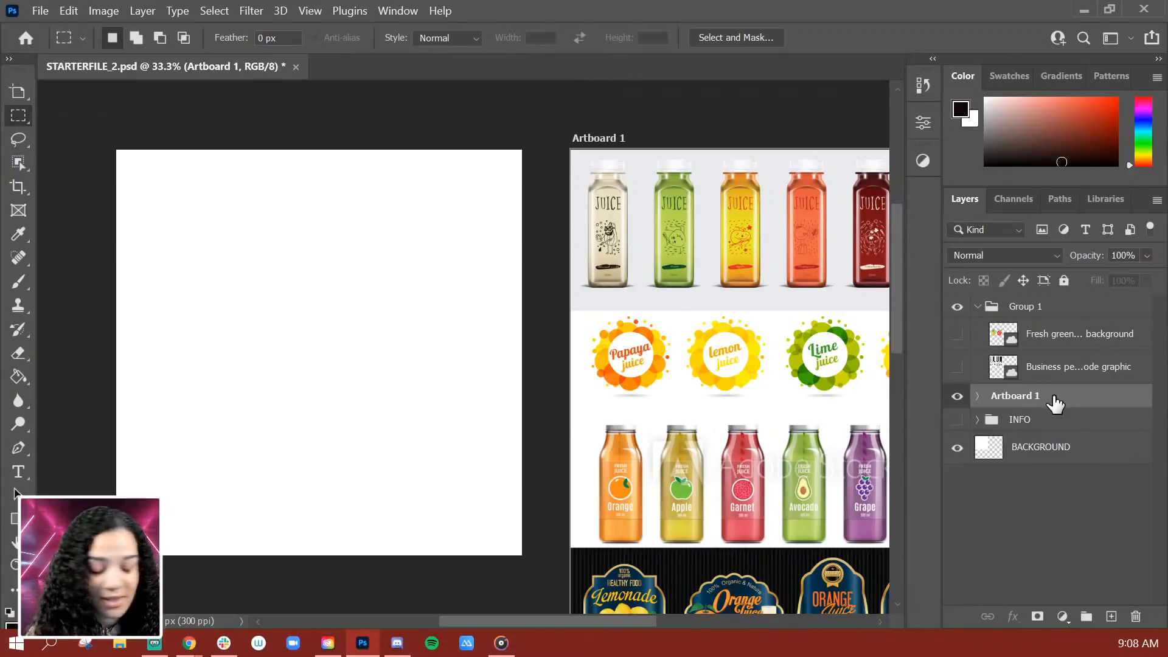
key(ctrl+shift+alt+n)
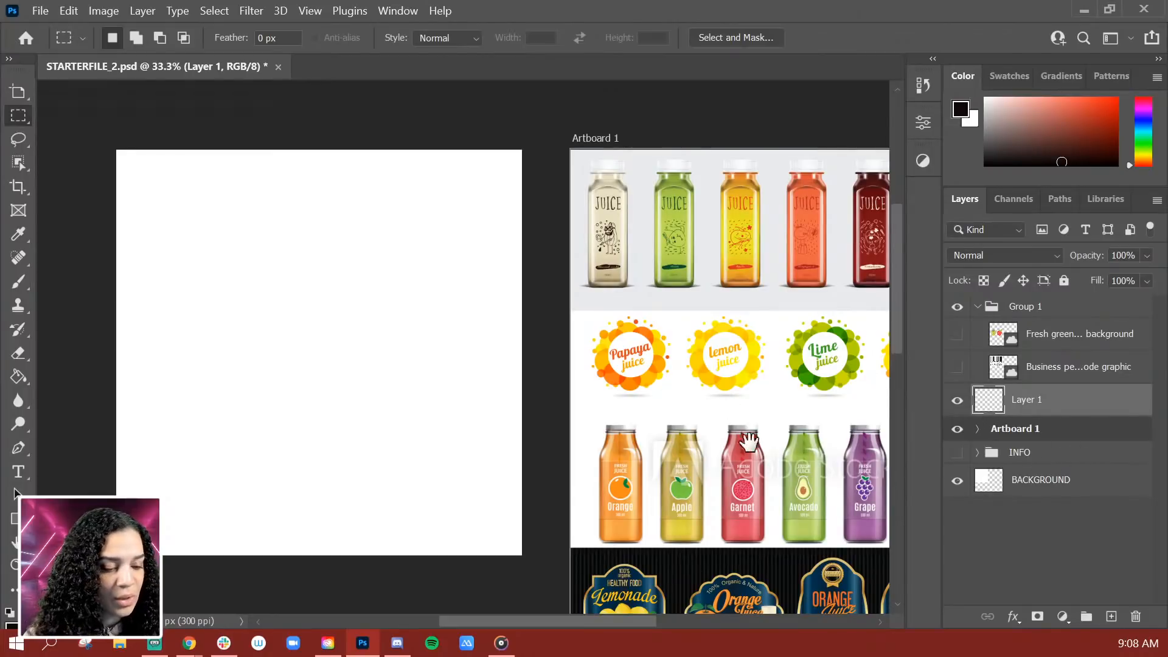
Compare the bottles, splash labels and gold-framed vintage labels on Artboard 1 for label shape ideas, including the Orange Juice and Lime labels up close
drag(748, 441, 680, 315)
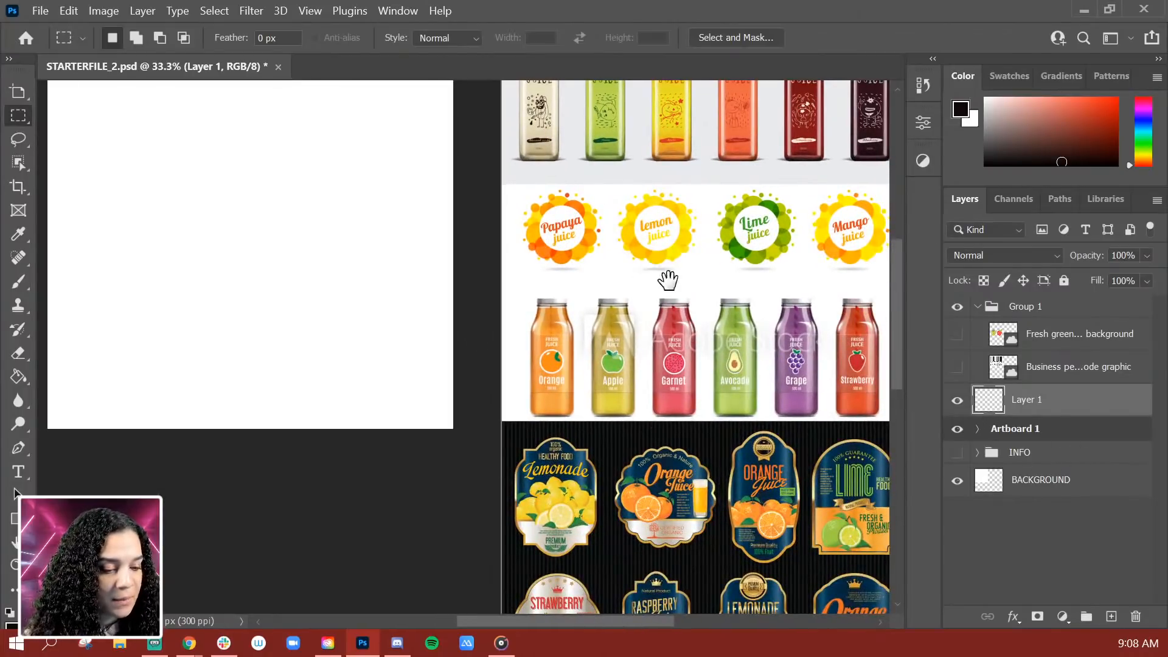
drag(725, 364, 713, 428)
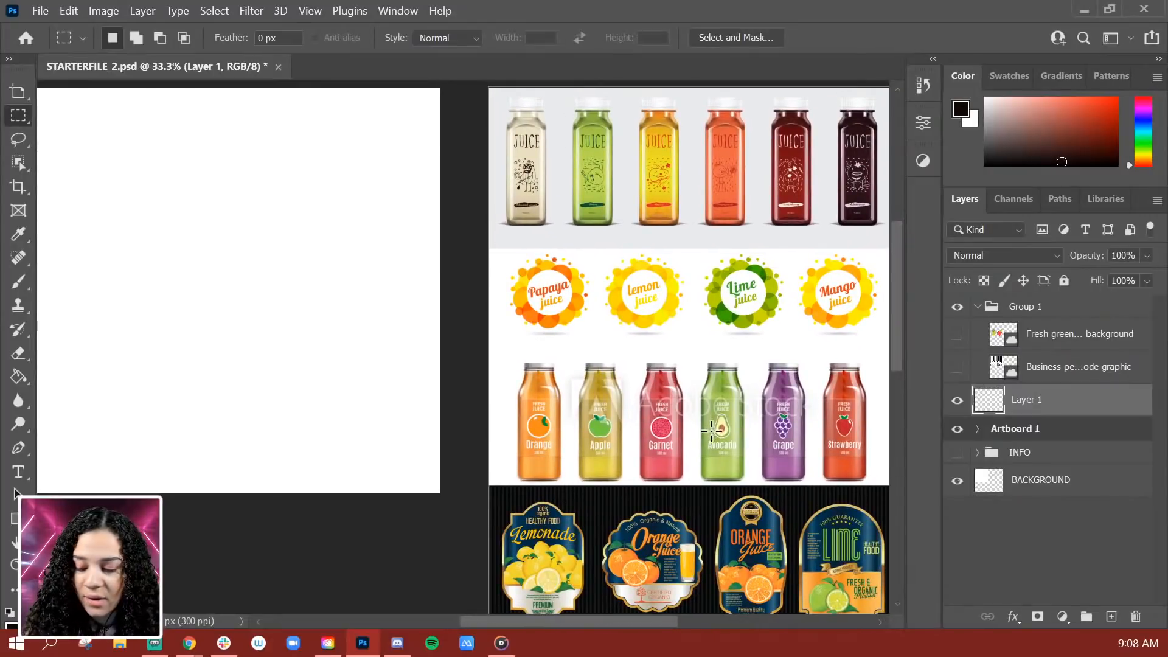
key(ctrl+minus)
drag(623, 441, 664, 399)
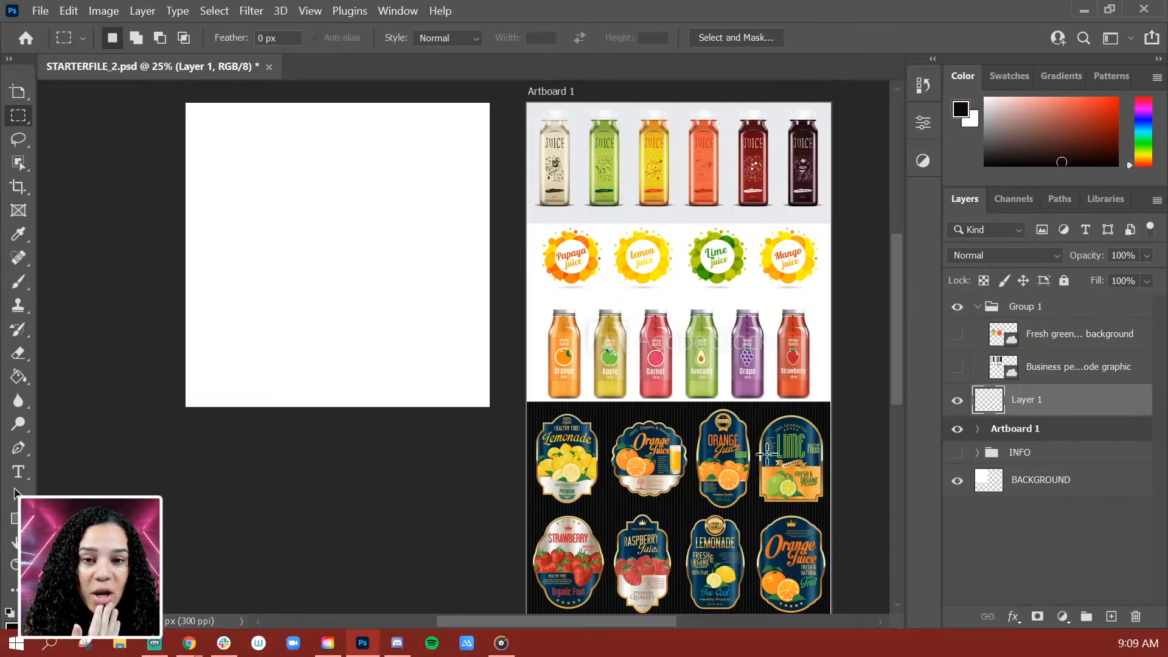
key(ctrl+plus)
key(ctrl+plus)
key(ctrl+plus)
drag(729, 446, 476, 313)
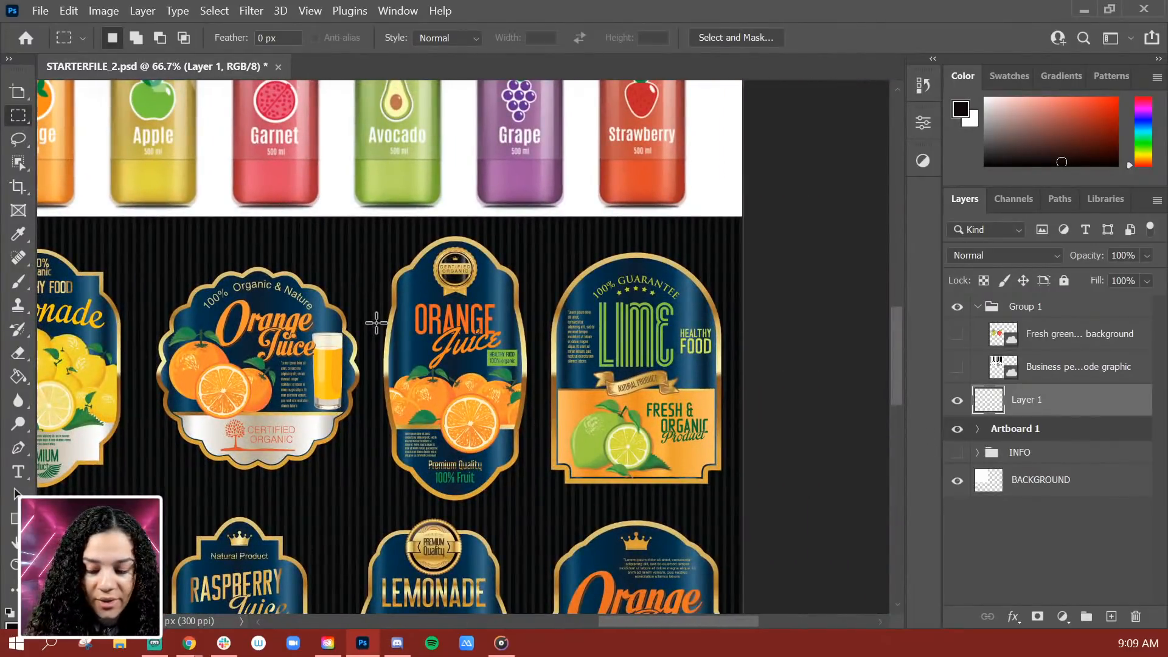
key(ctrl+minus)
key(ctrl+minus)
key(ctrl+minus)
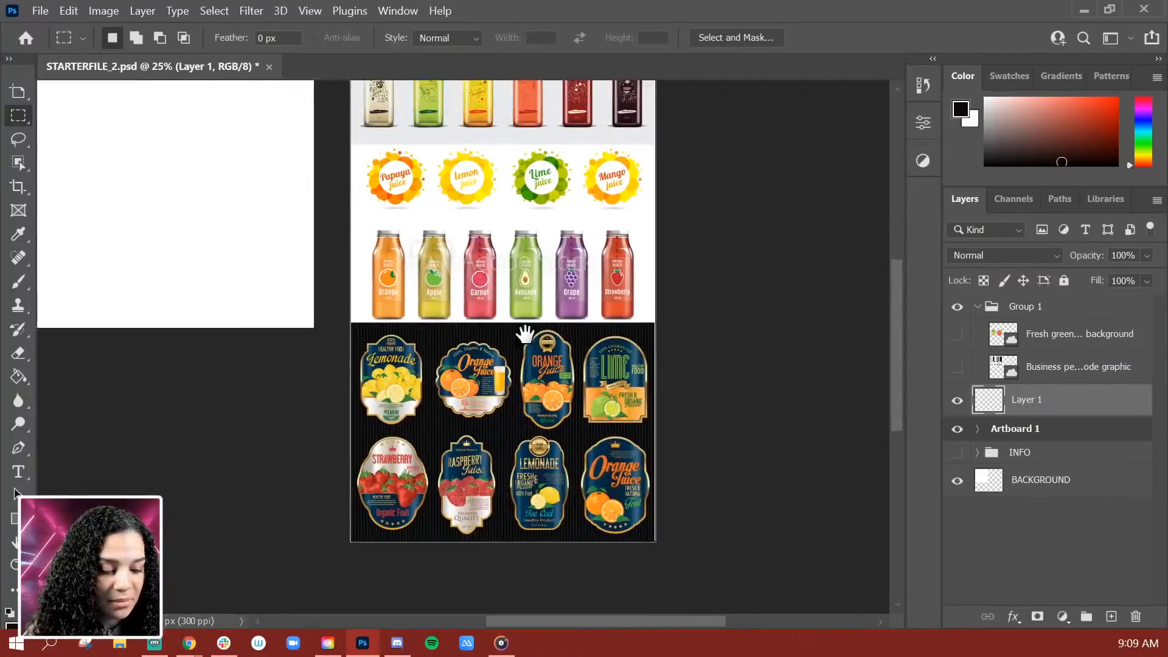
drag(525, 334, 649, 453)
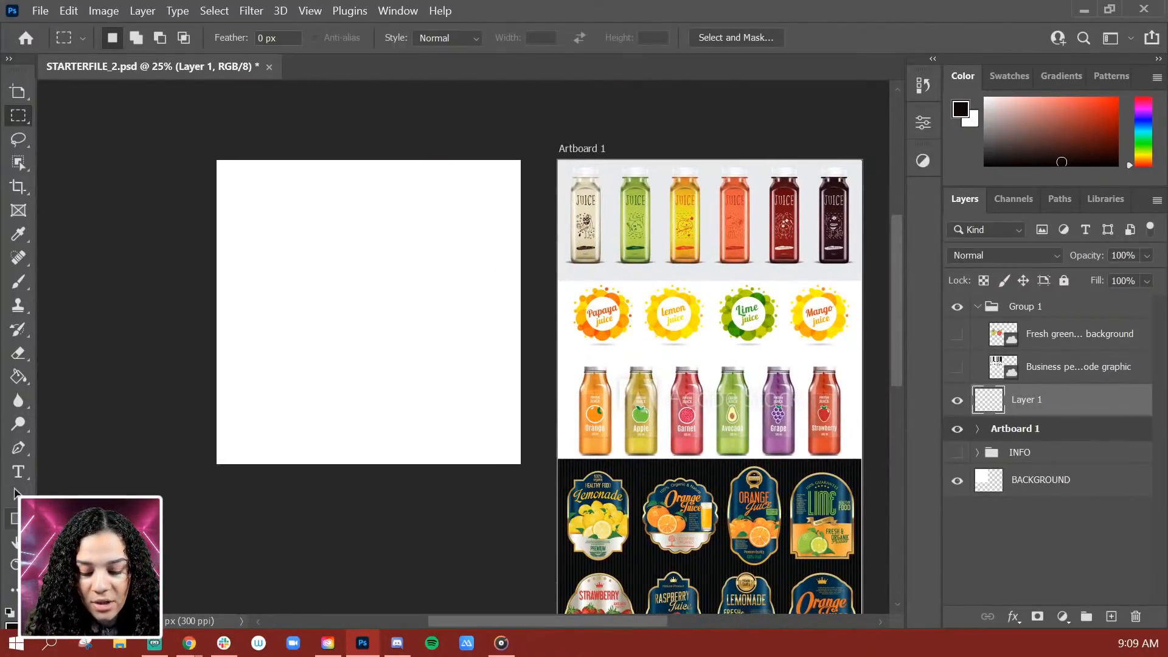
Draw a black rounded rectangle about 1228 by 1654 px with 10 px corners on the blank white canvas
click(15, 518)
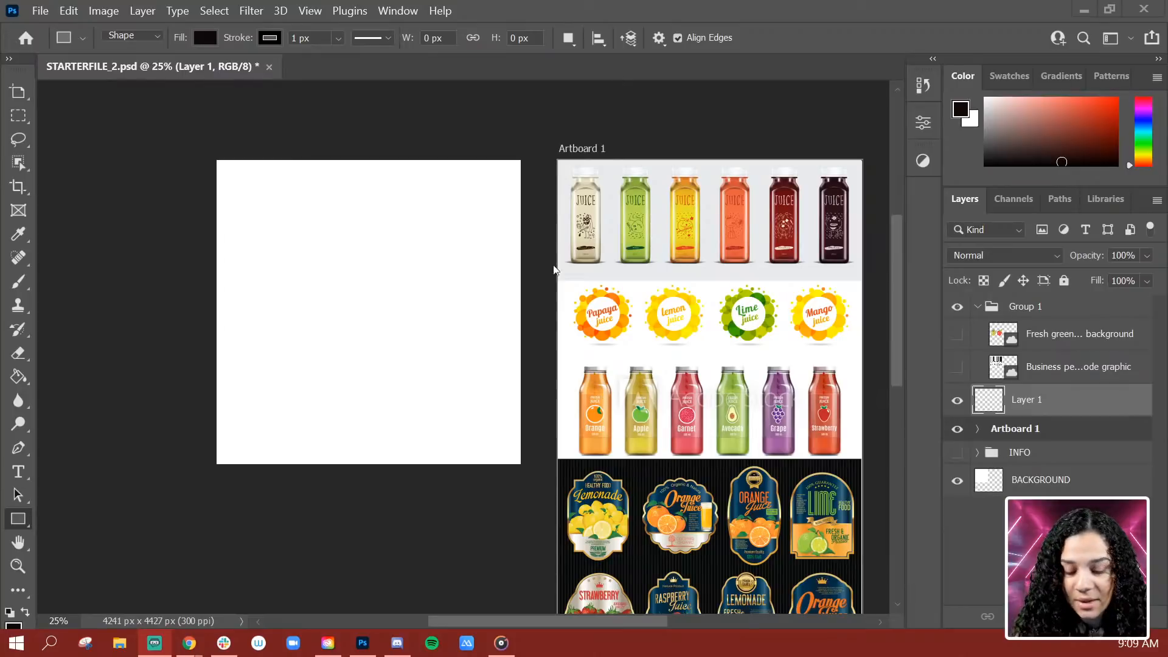
click(18, 518)
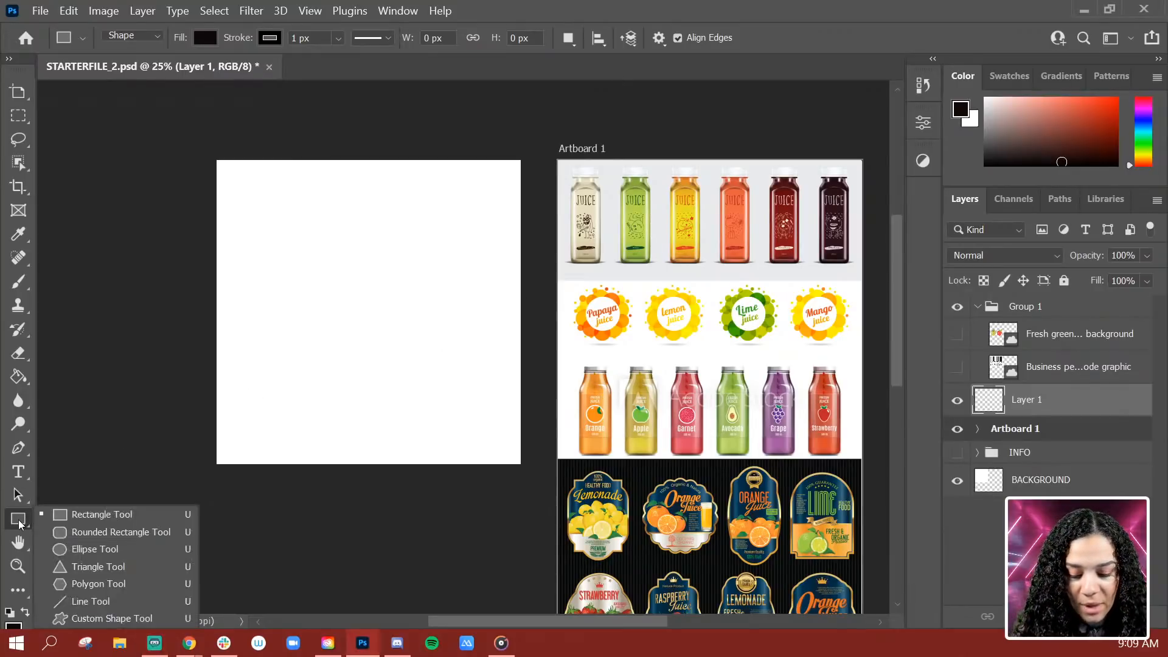
click(97, 531)
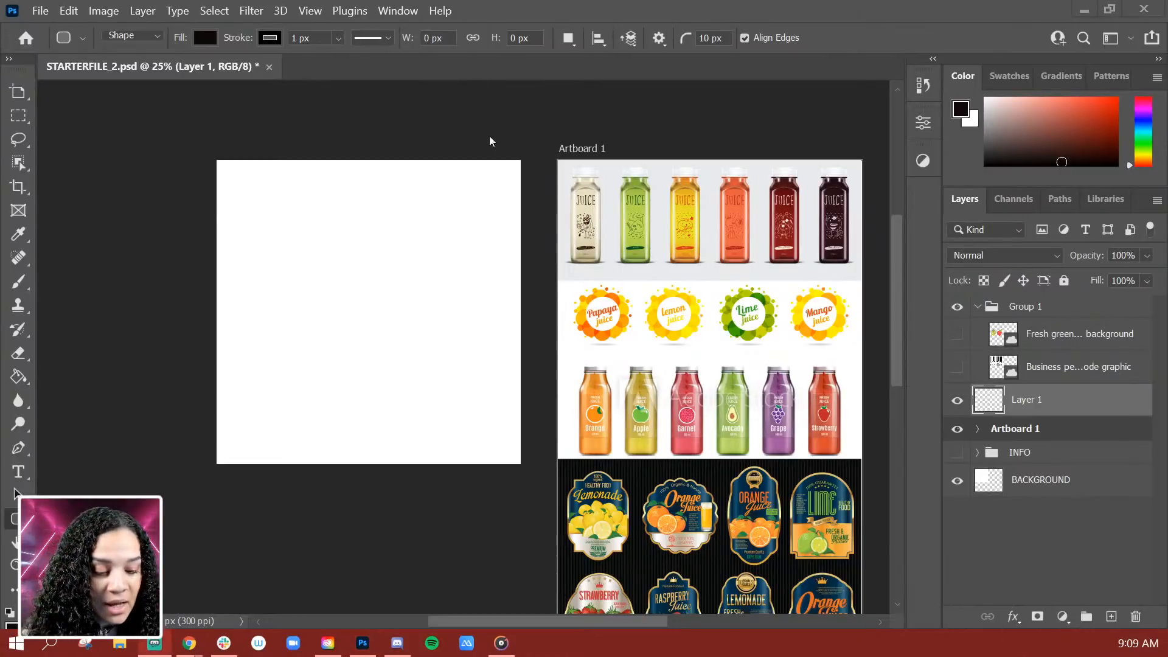
drag(279, 182, 466, 433)
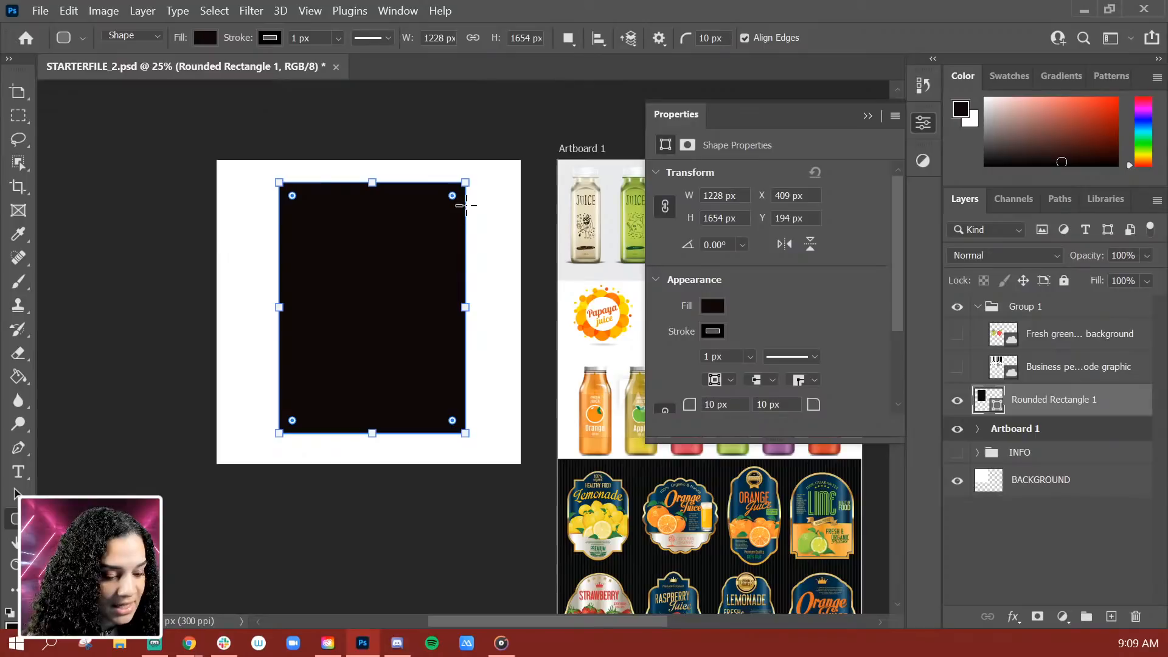
Set both top corner radii of the rounded rectangle to 100 px in its shape properties
drag(896, 297, 905, 350)
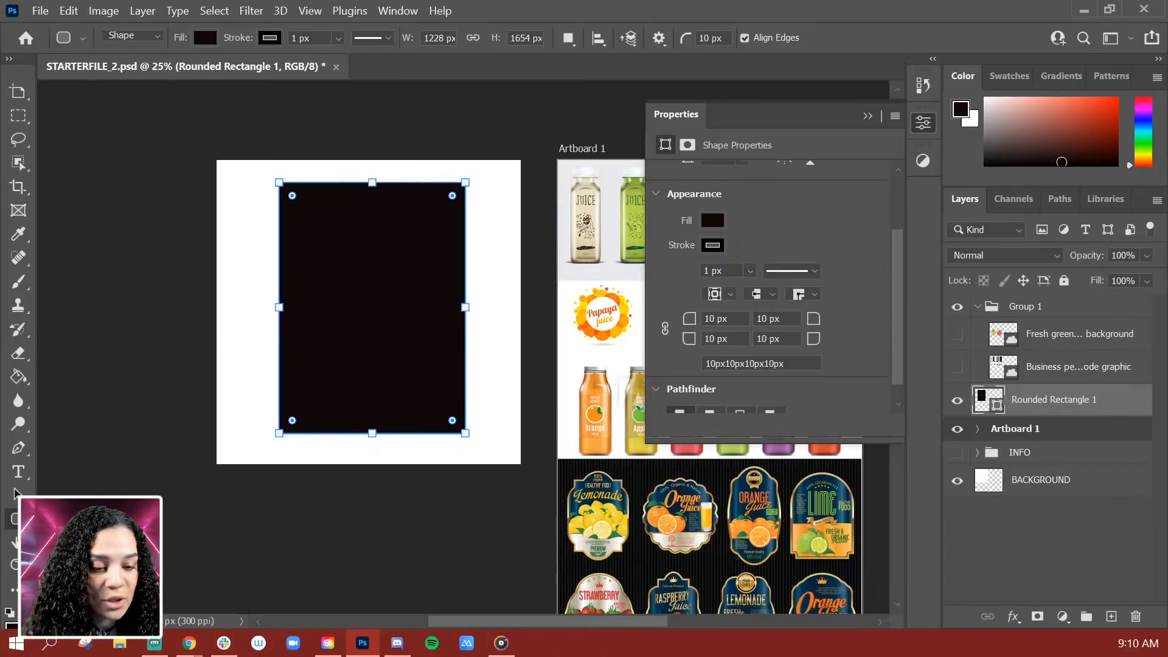
click(397, 10)
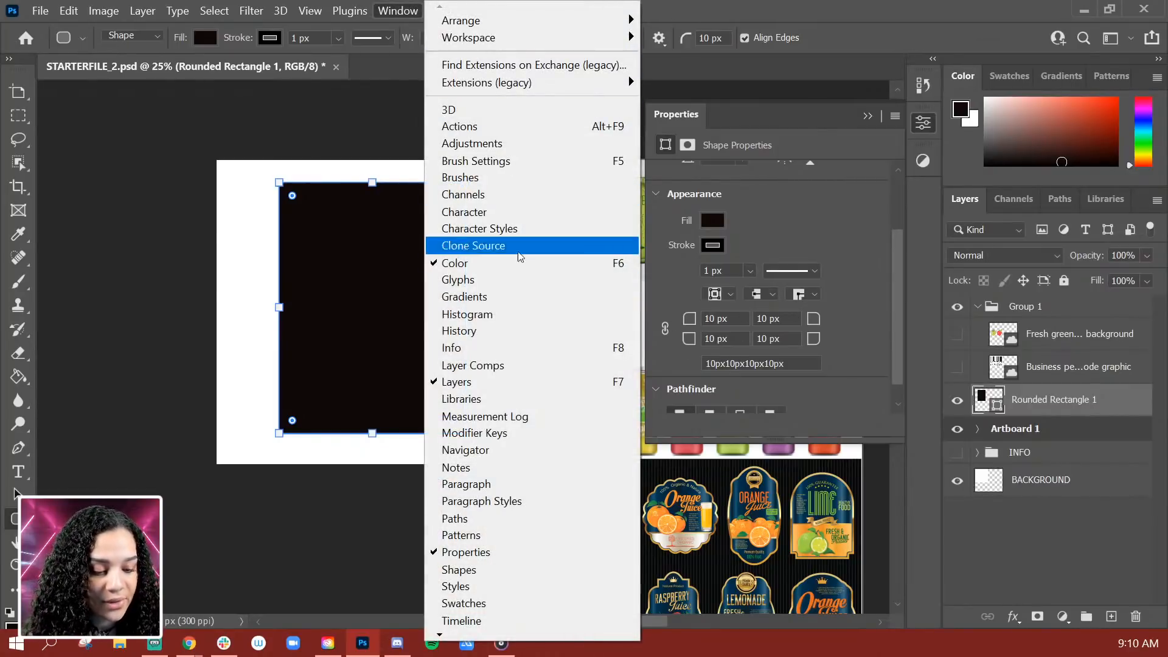
click(252, 113)
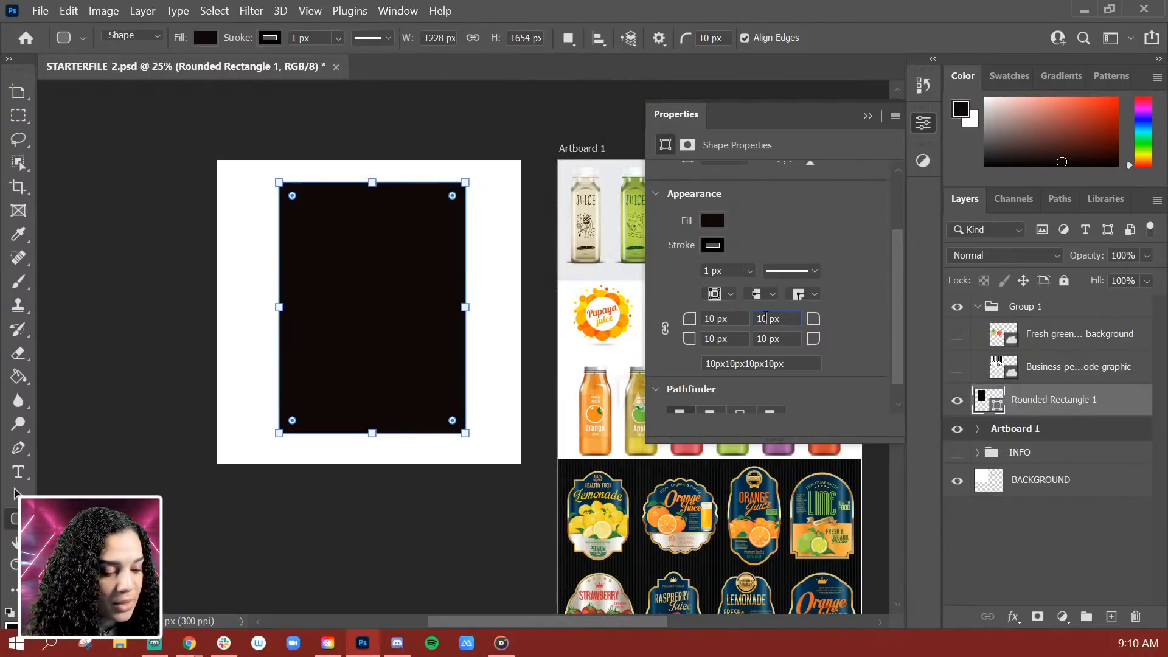
text(0)
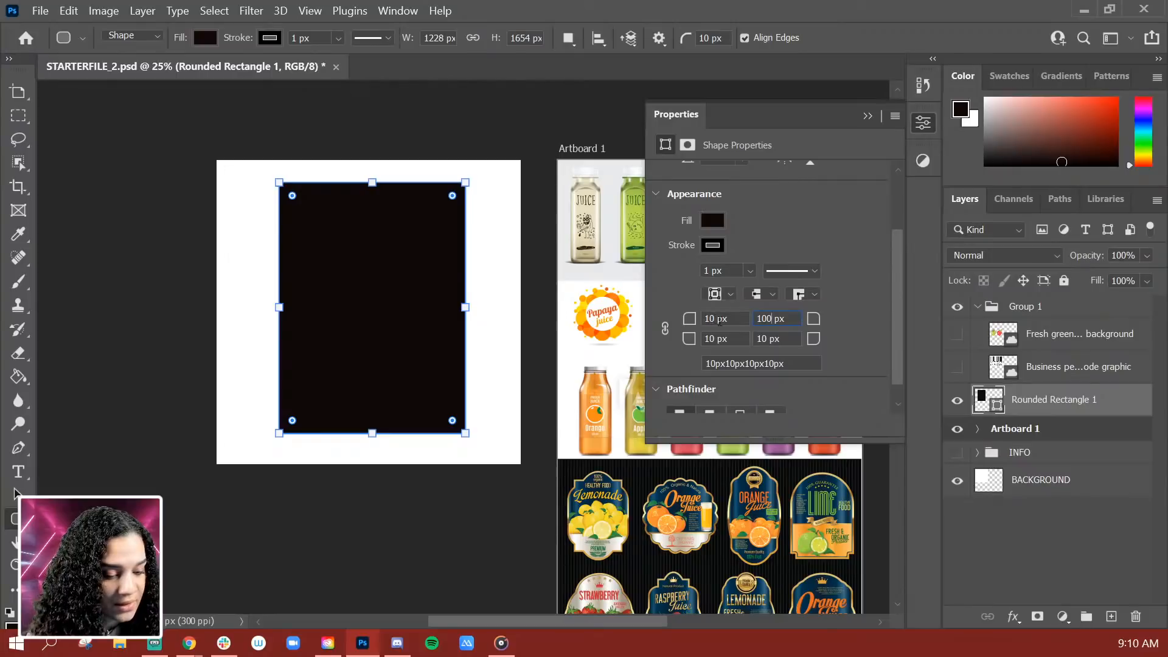
click(719, 321)
text(0)
key(Return)
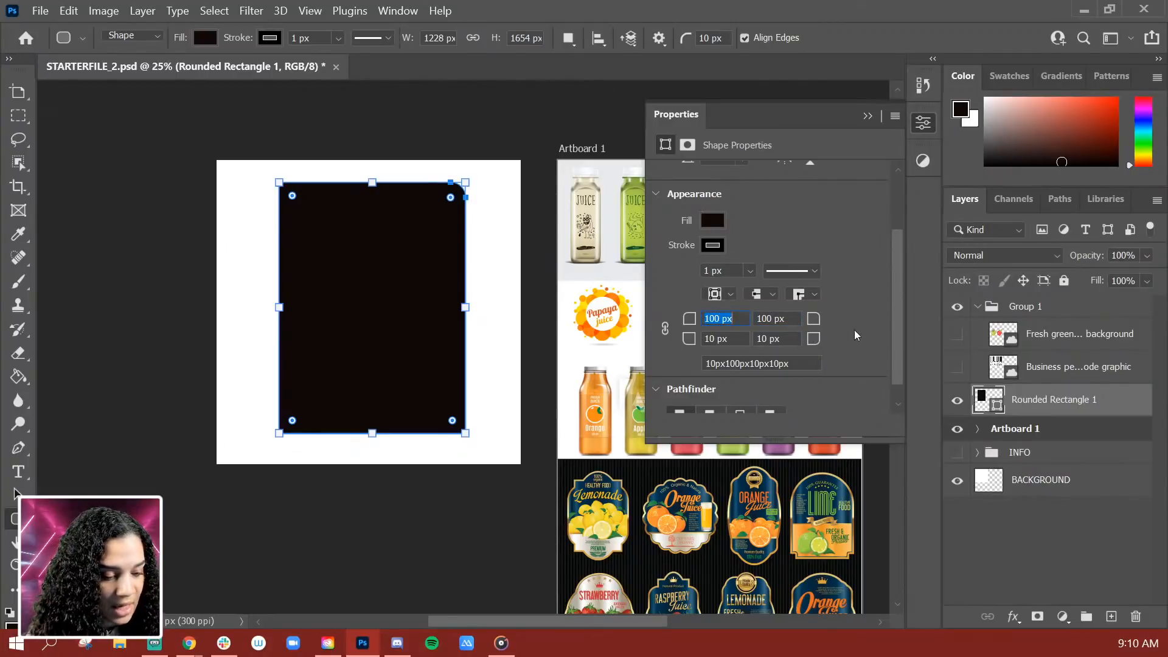
Set both top corner radii of the rounded rectangle to 500 px to form an arched label shape
click(759, 318)
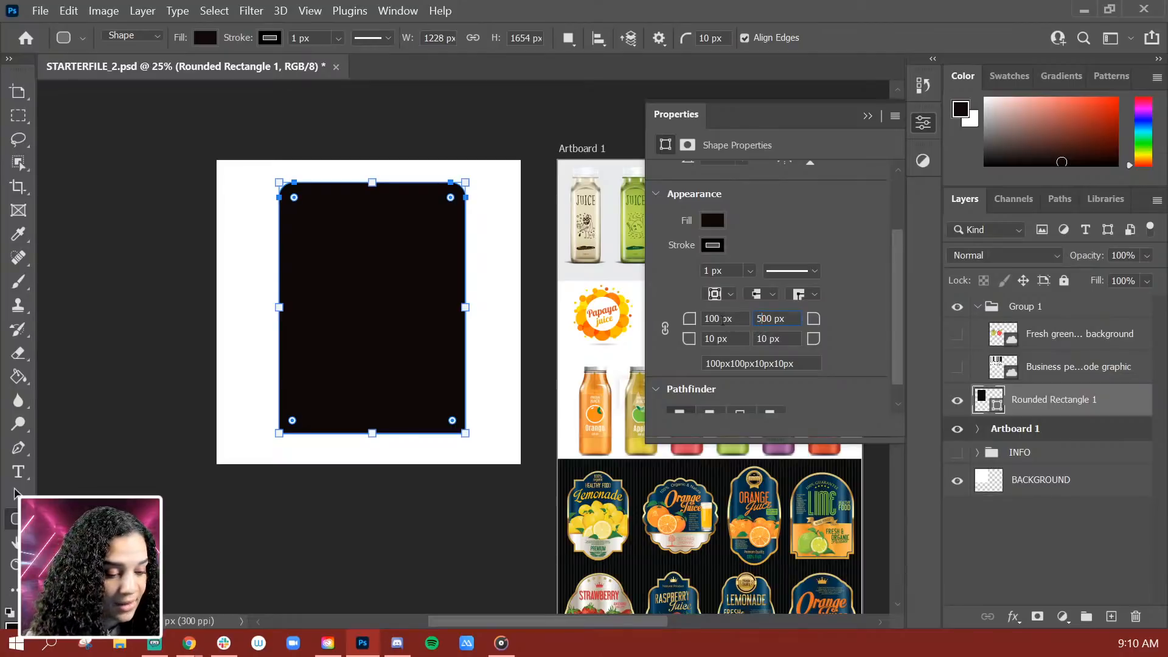
click(709, 318)
text(5)
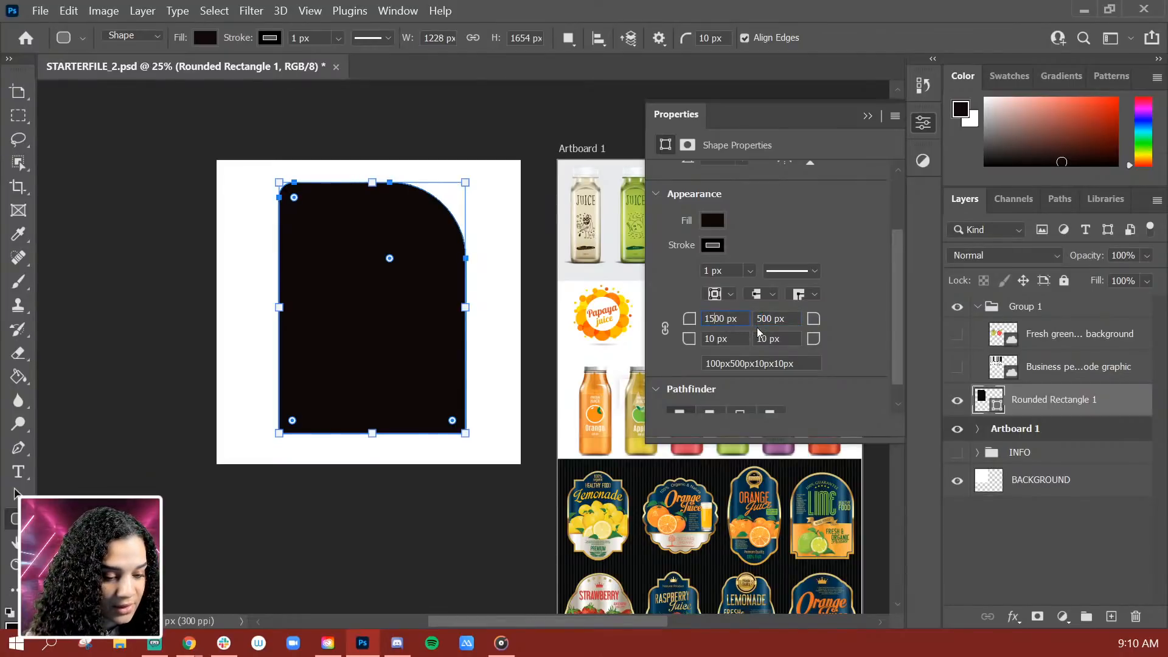
key(BackSpace)
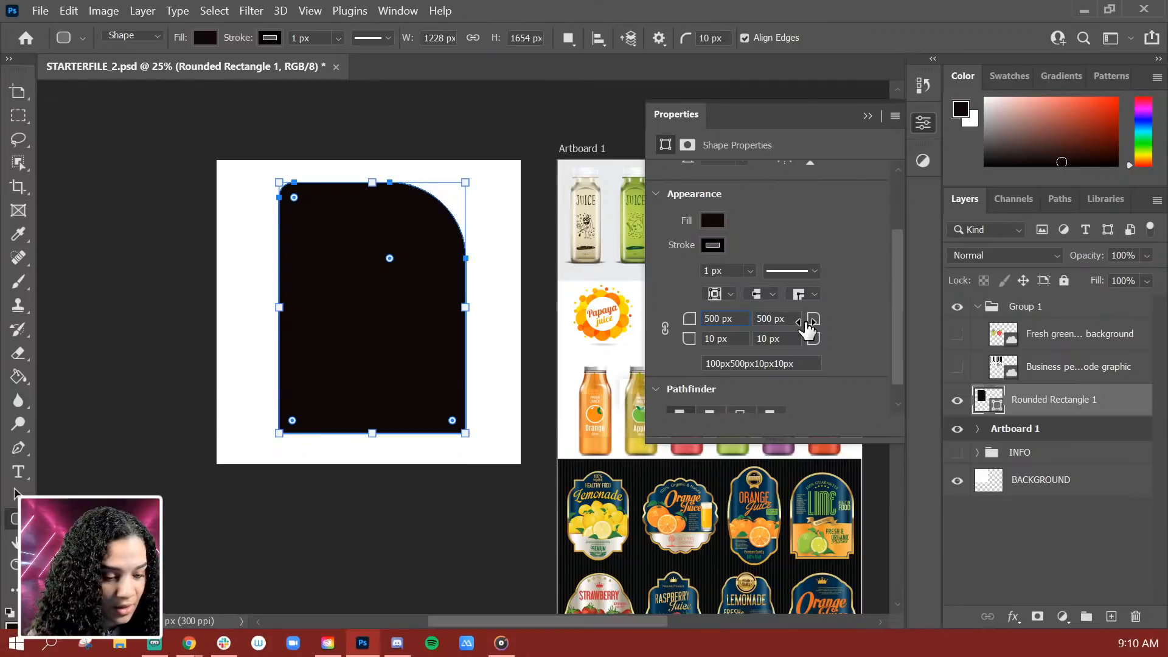
click(843, 330)
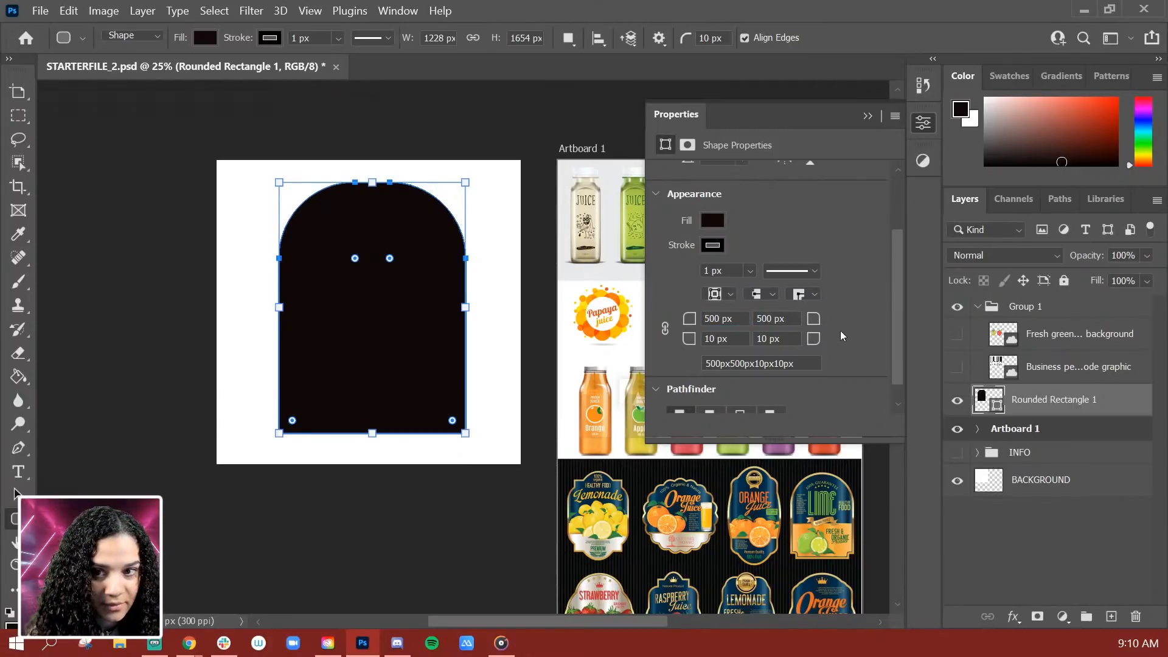
Set both top corner radii of the black arched shape to 600 px so its top becomes a full semicircle
key(BackSpace)
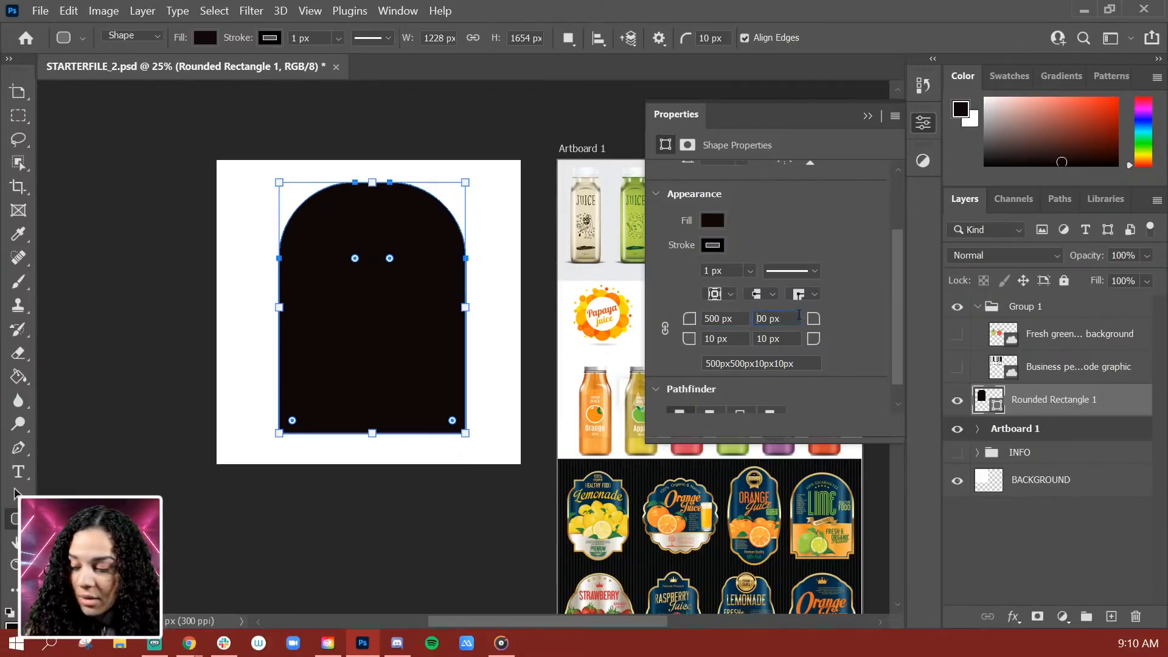
text(6)
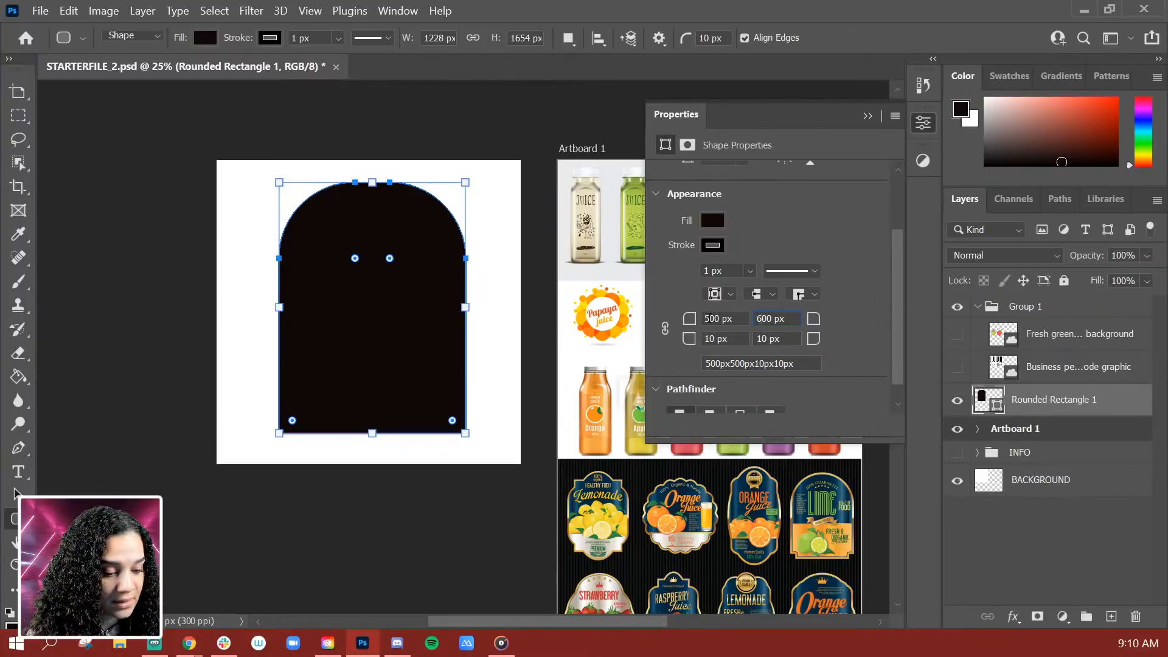
click(709, 318)
key(BackSpace)
text(6)
key(Return)
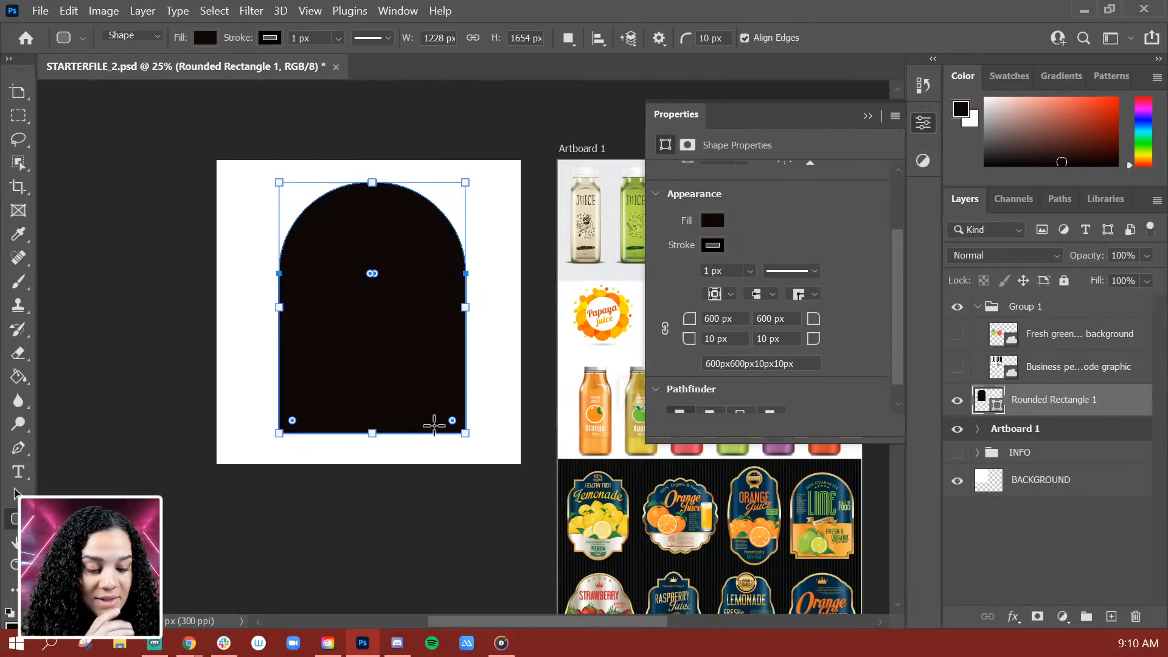
Set both bottom corner radii of the arched shape to 20 px
key(ctrl+plus)
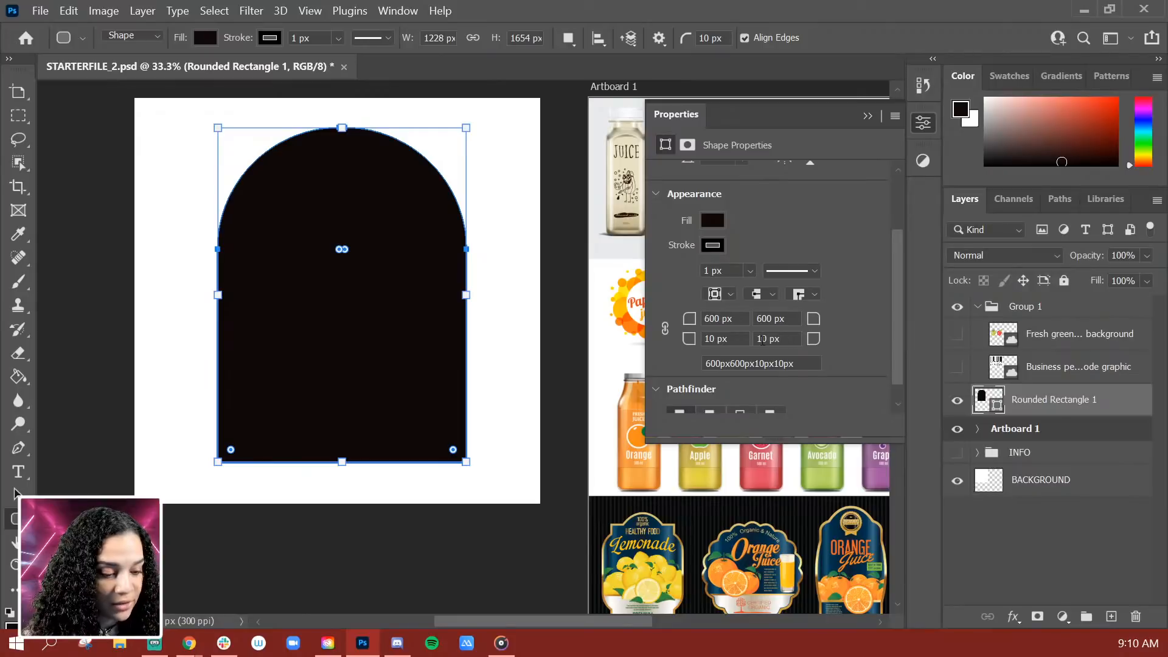
click(753, 340)
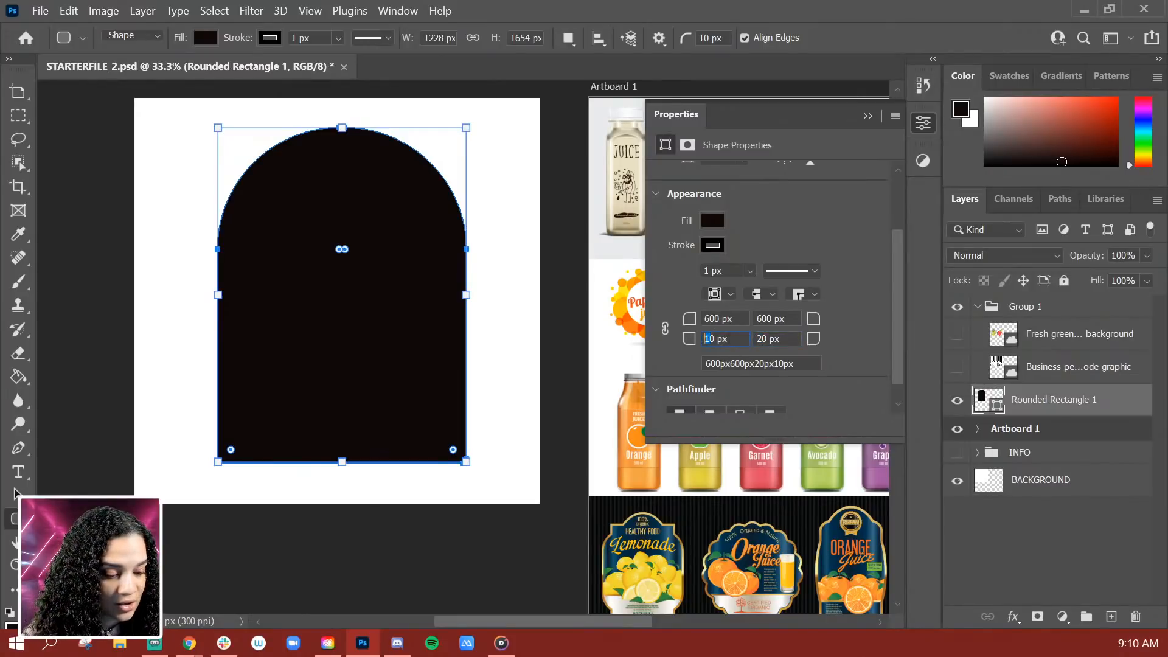
text(2)
key(Return)
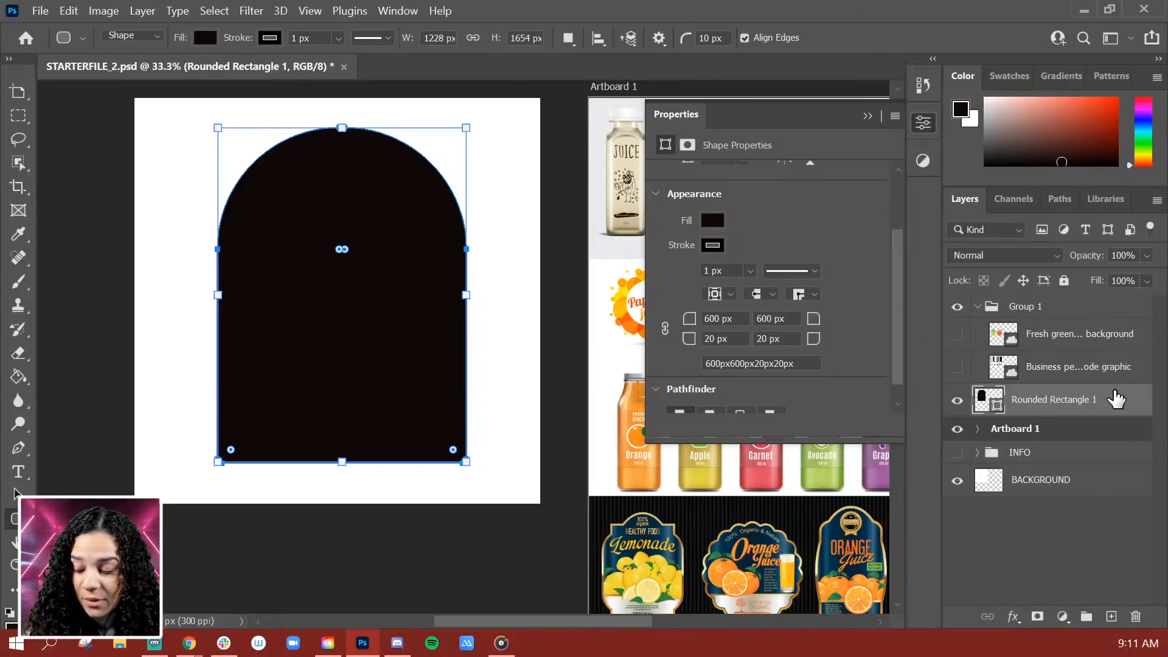
key(Return)
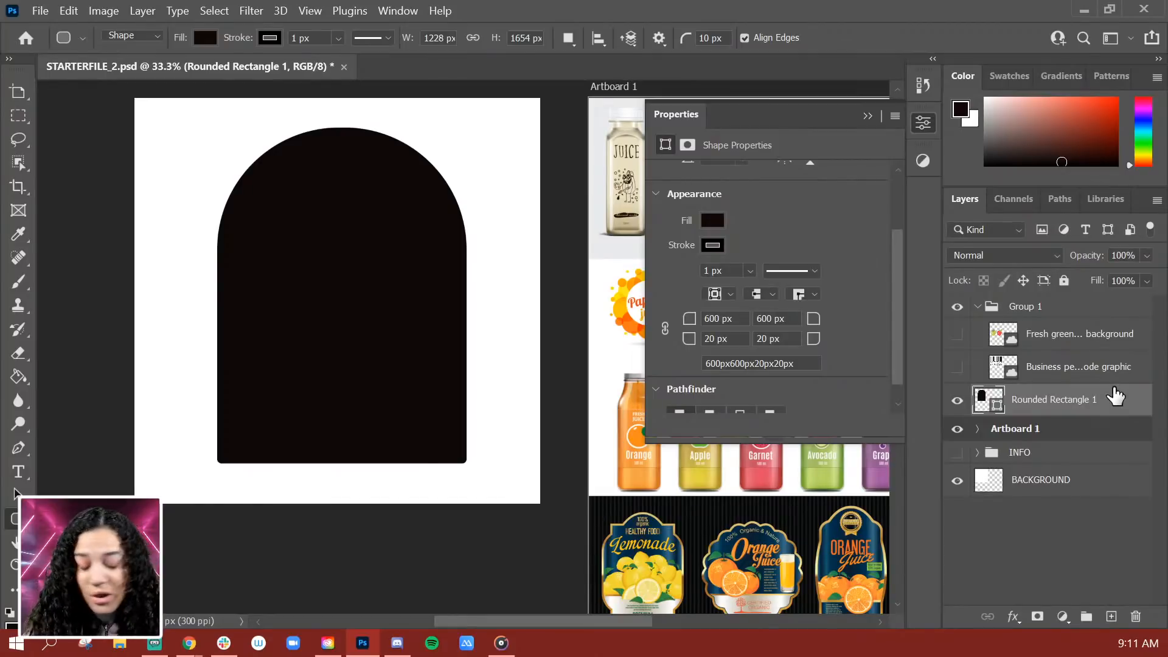
Duplicate the arched shape layer and remove the stroke from the copy
key(ctrl+j)
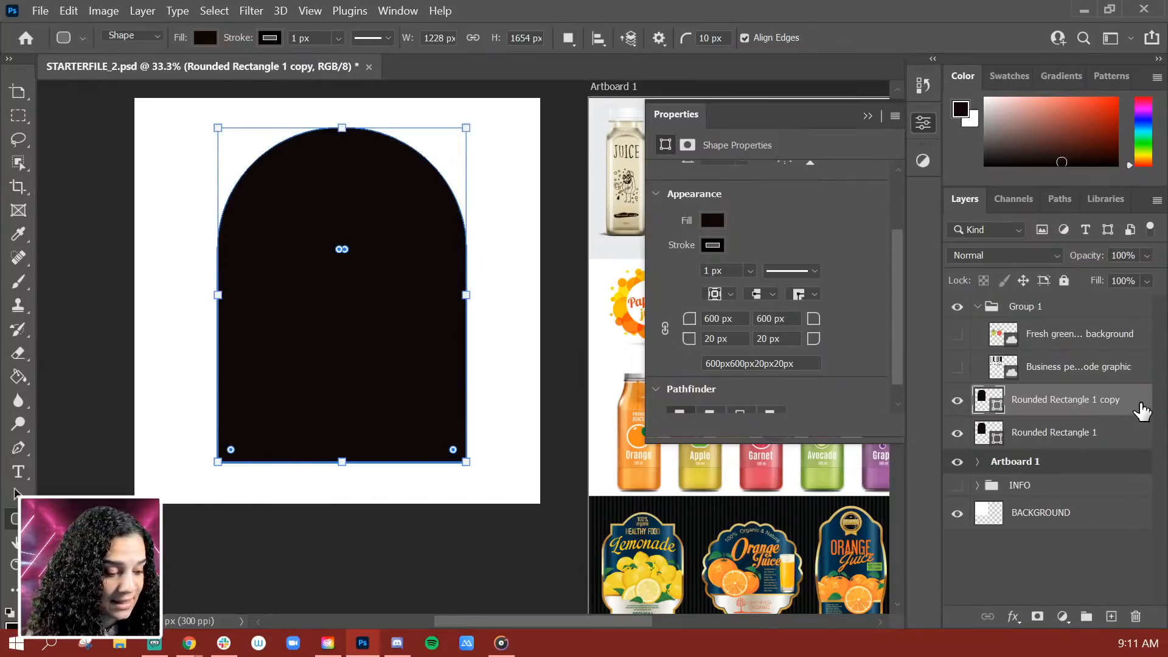
key(Return)
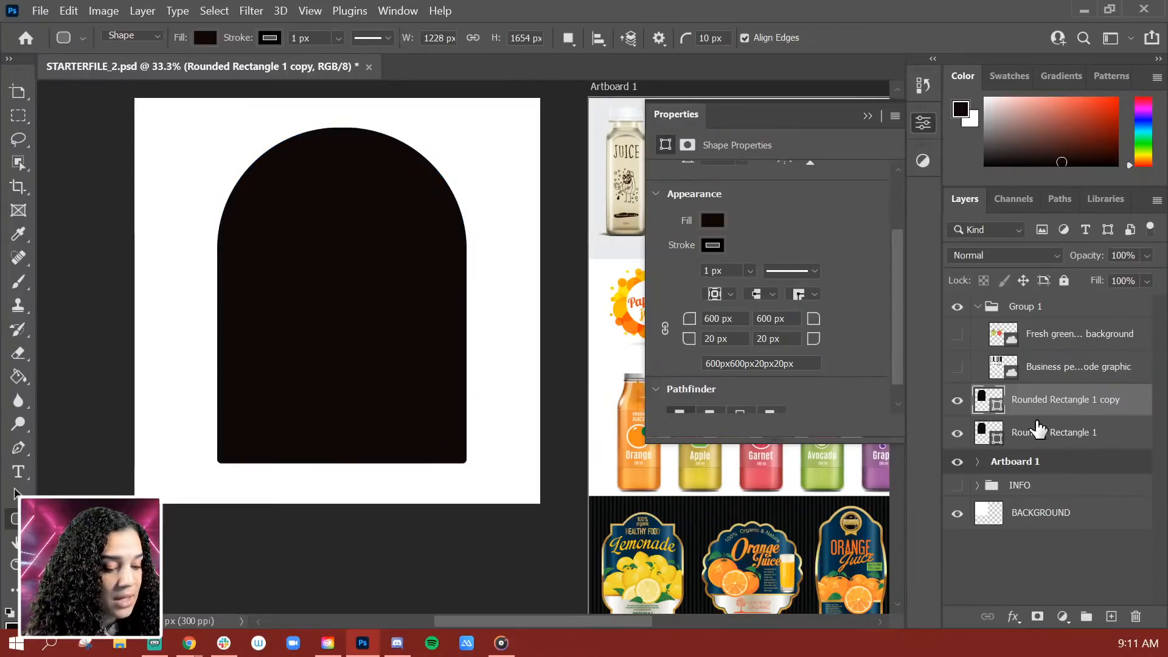
click(710, 245)
click(671, 281)
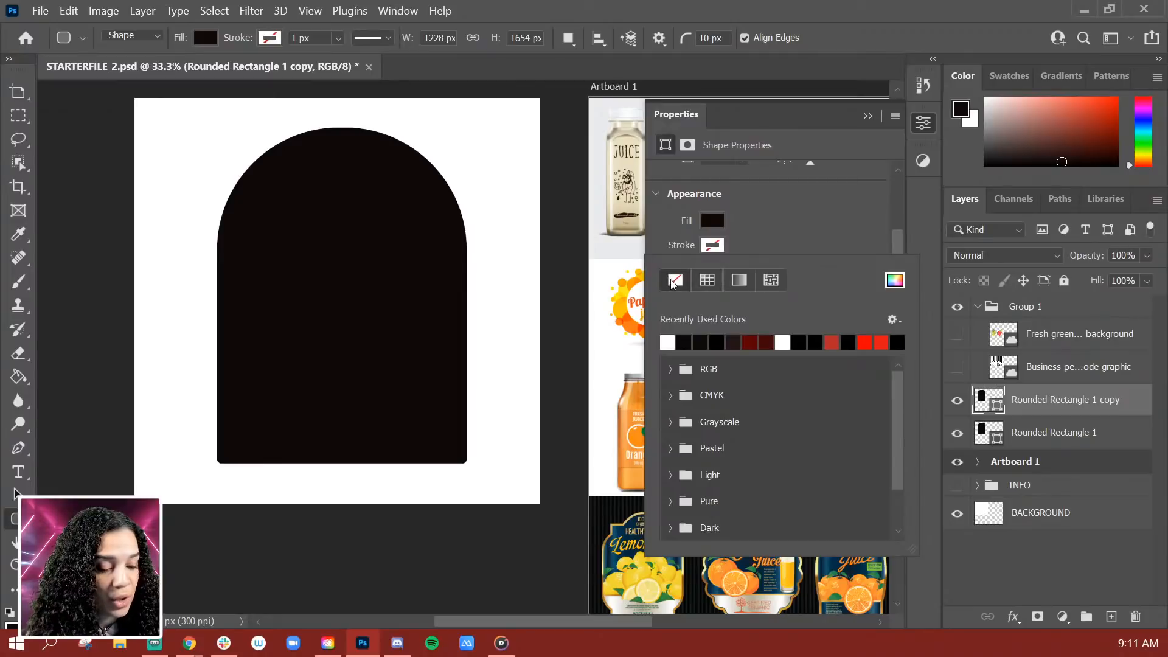
click(789, 243)
Remove the stroke from the original Rounded Rectangle 1 shape beneath the copy
click(1089, 433)
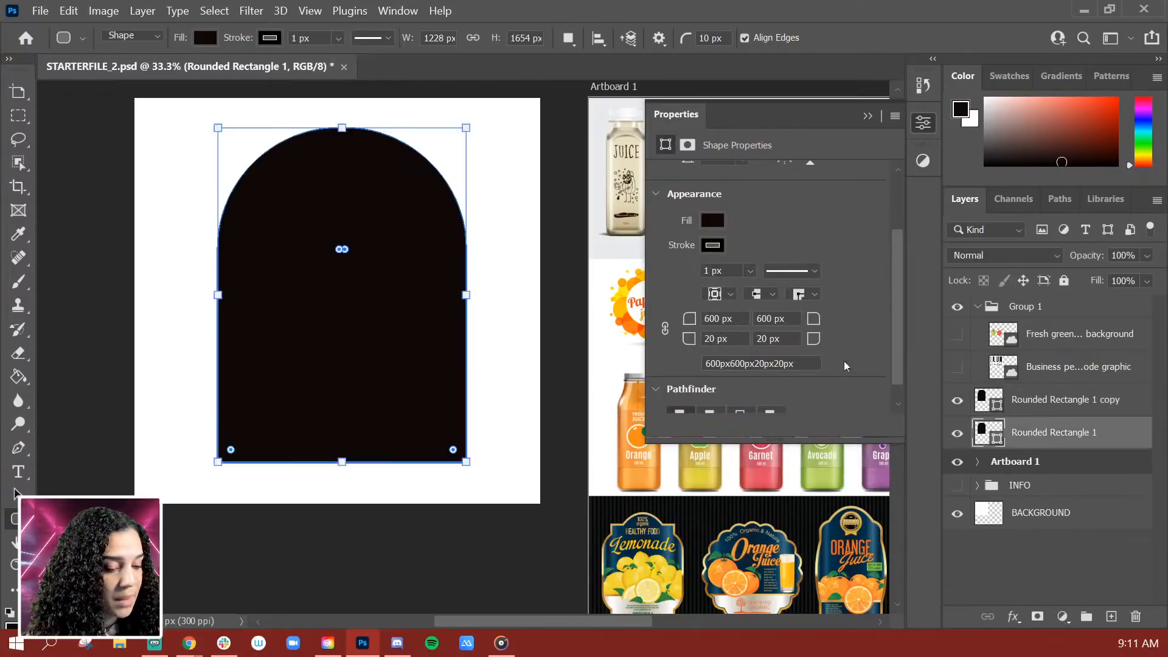
click(710, 245)
click(671, 281)
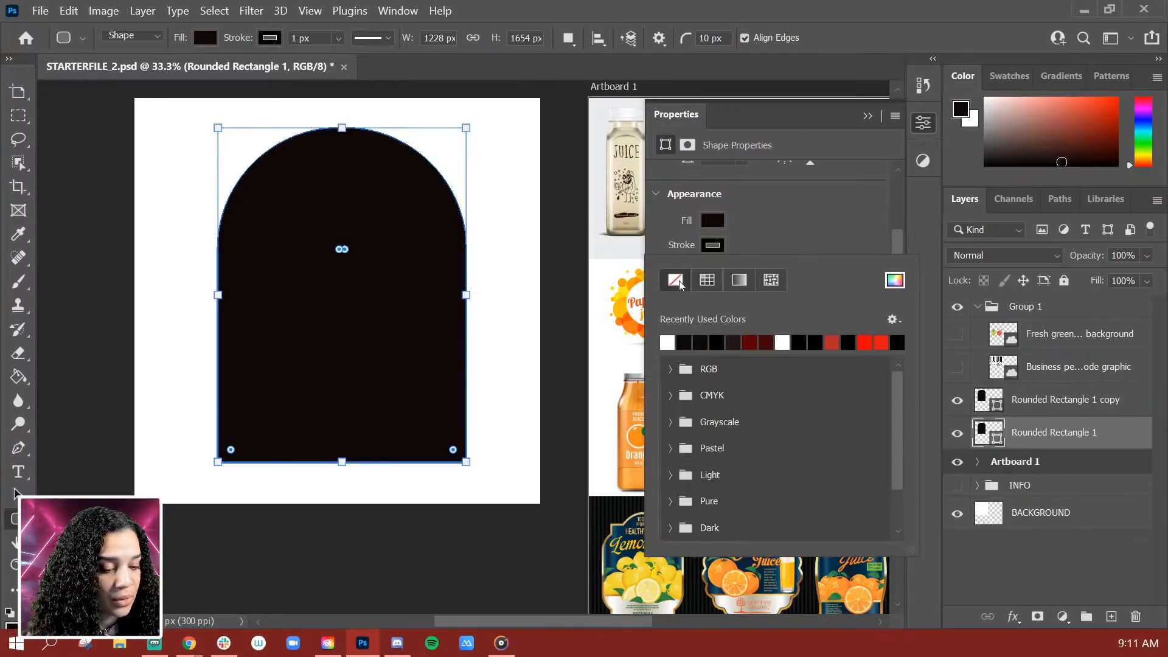
click(772, 229)
Fill the original arched shape with a light cream colour, #ffe8cb
click(714, 224)
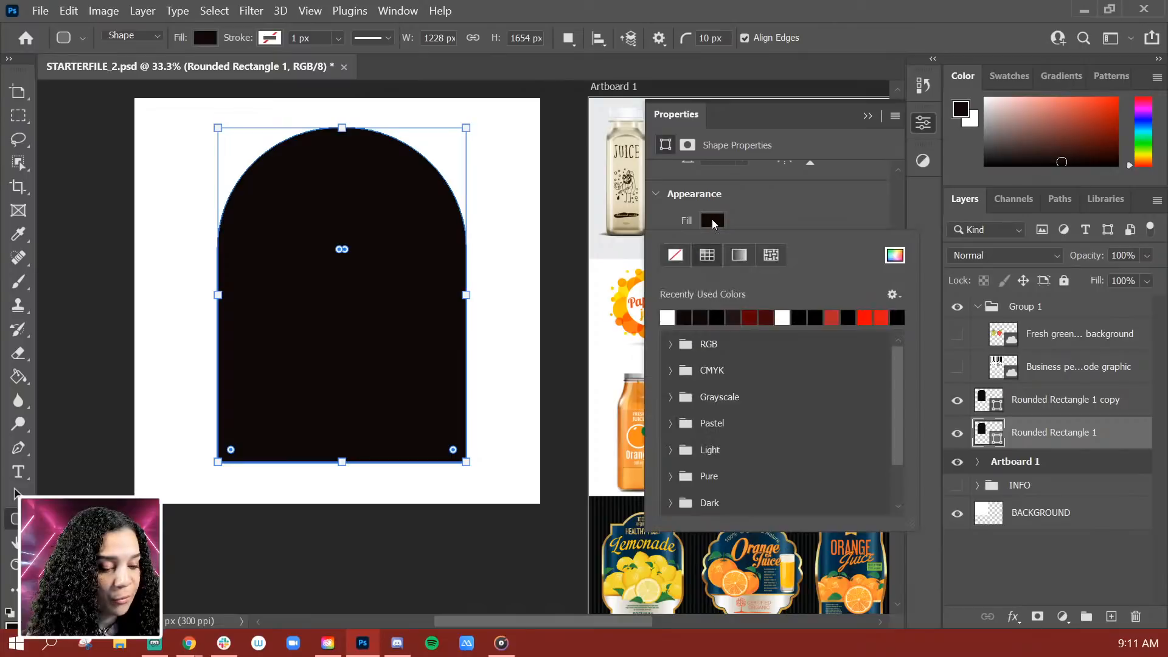
click(894, 255)
click(388, 143)
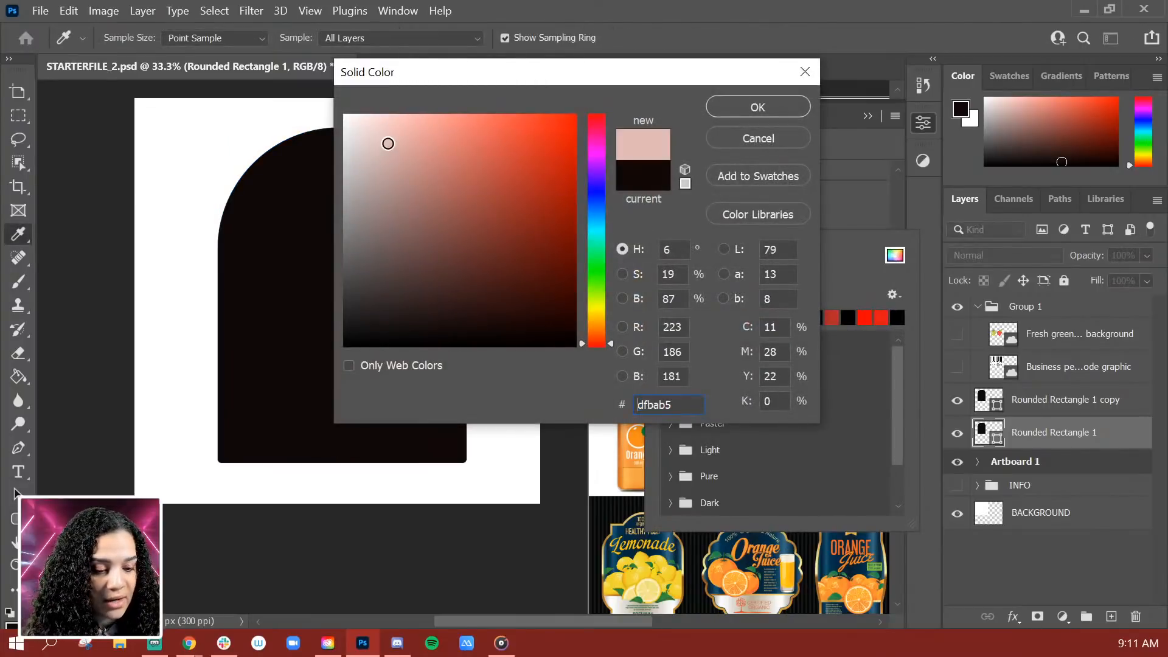
mouse_move(388, 144)
mouse_down()
mouse_move(388, 133)
mouse_move(482, 115)
mouse_move(415, 133)
mouse_move(389, 123)
mouse_up()
drag(598, 320, 601, 325)
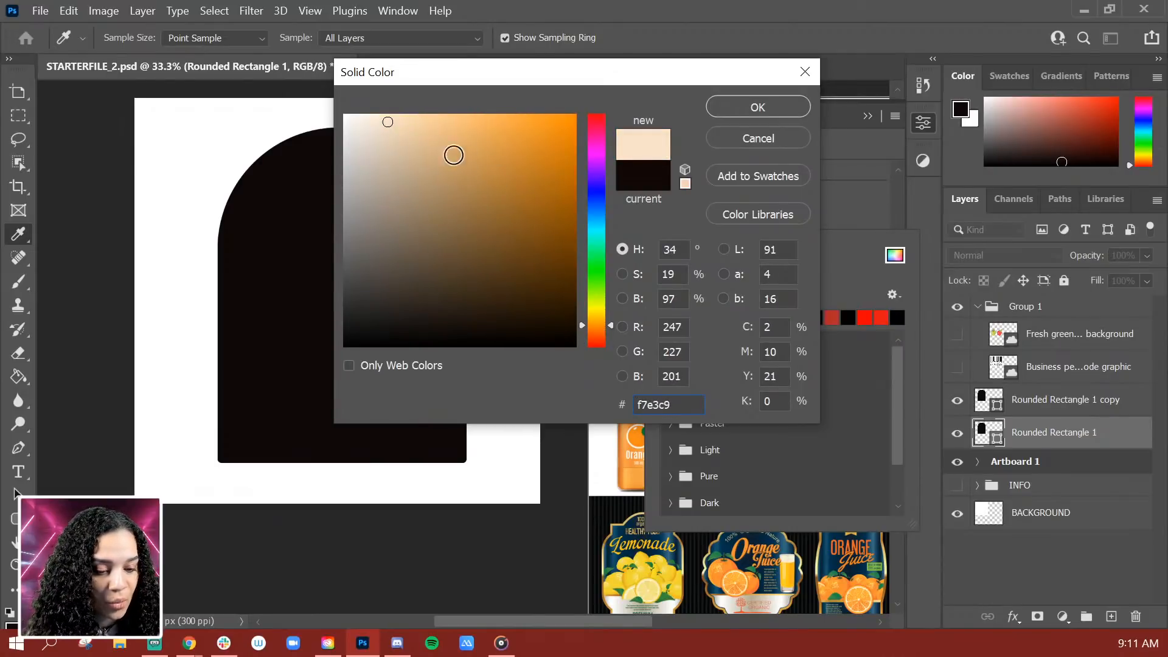
mouse_move(453, 154)
mouse_down()
mouse_move(438, 141)
mouse_move(440, 117)
mouse_move(413, 114)
mouse_move(396, 136)
mouse_move(392, 110)
mouse_up()
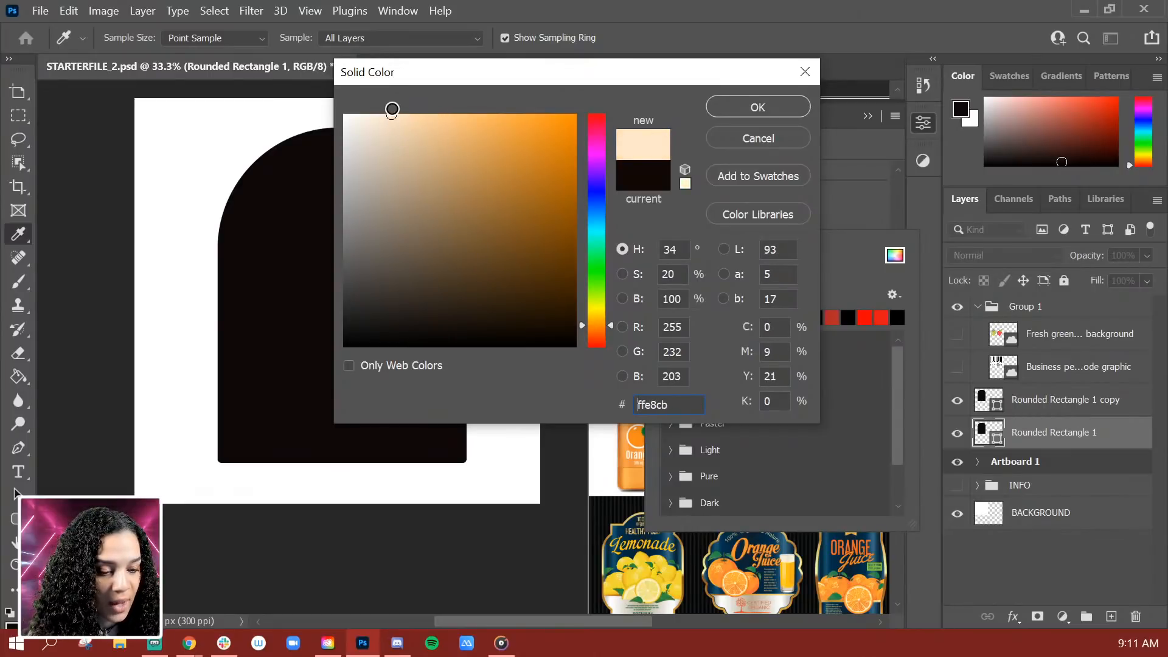
click(768, 111)
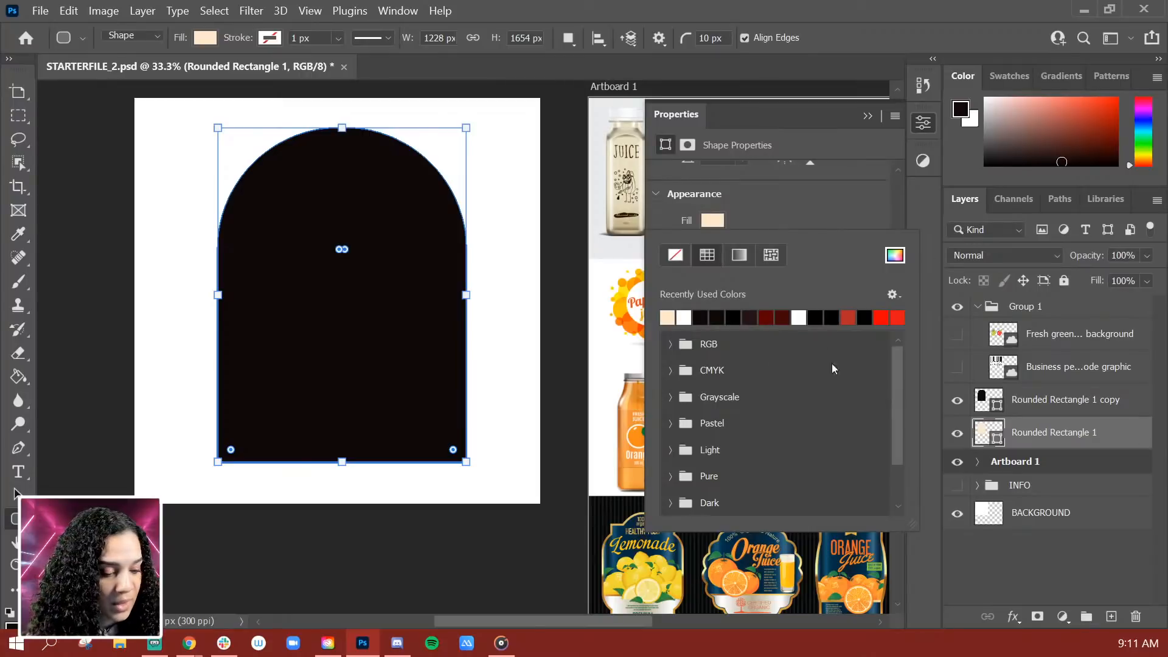
Give Rounded Rectangle 1 copy a muted red stroke from the recently used colors and remove its fill
click(1104, 412)
click(1086, 402)
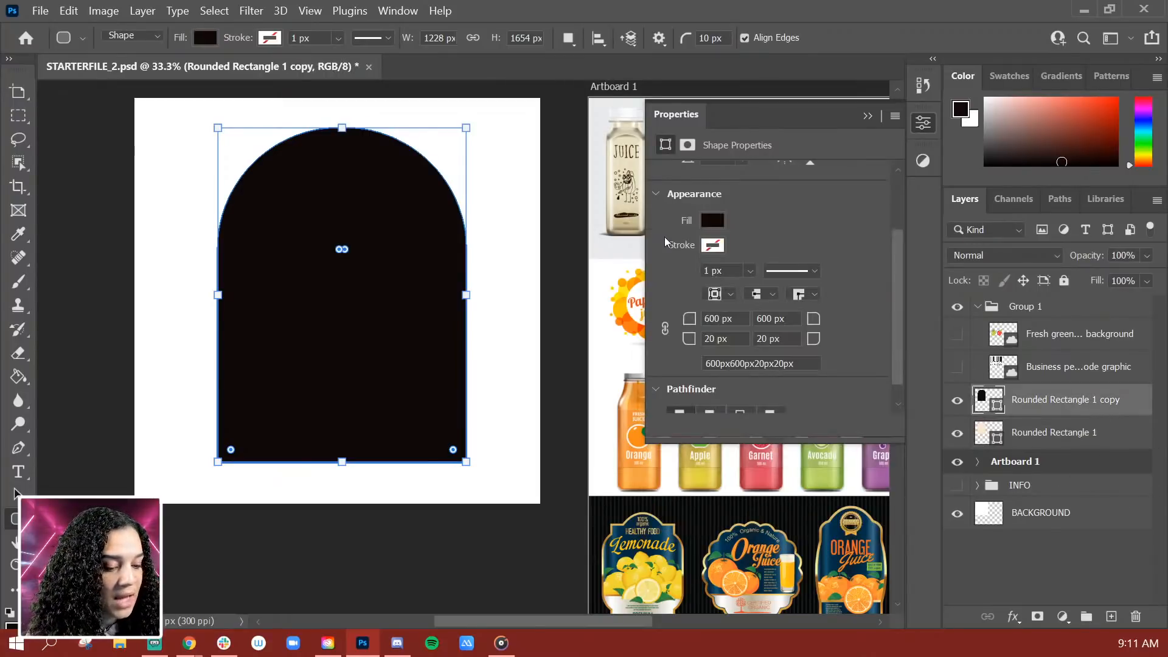
click(715, 245)
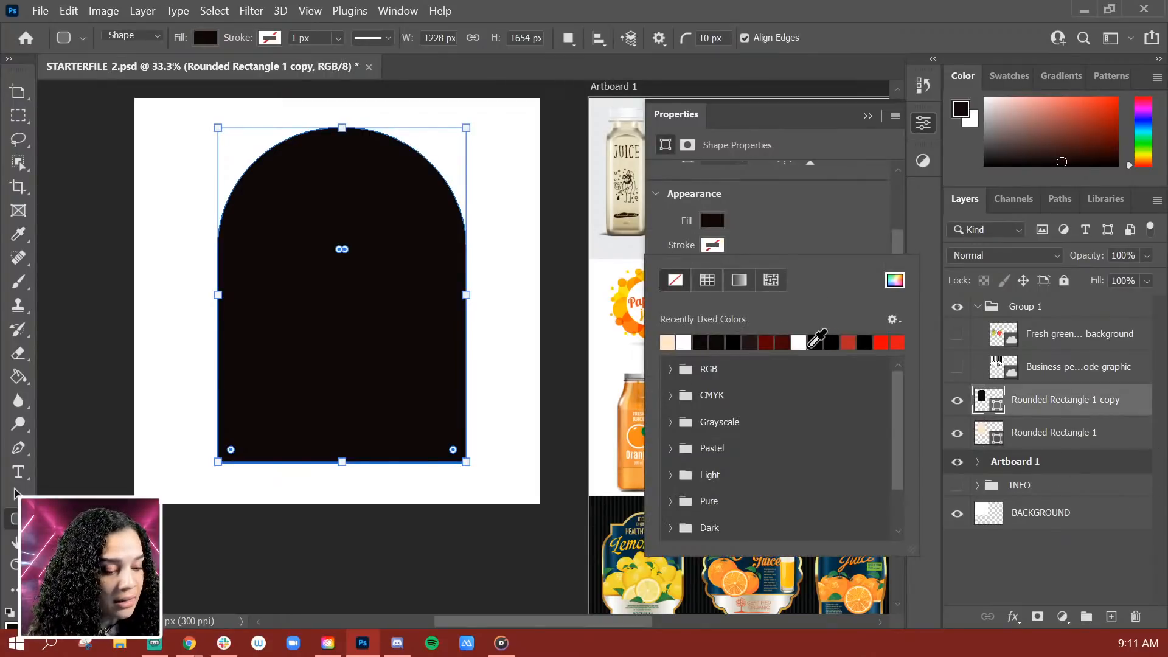
click(851, 343)
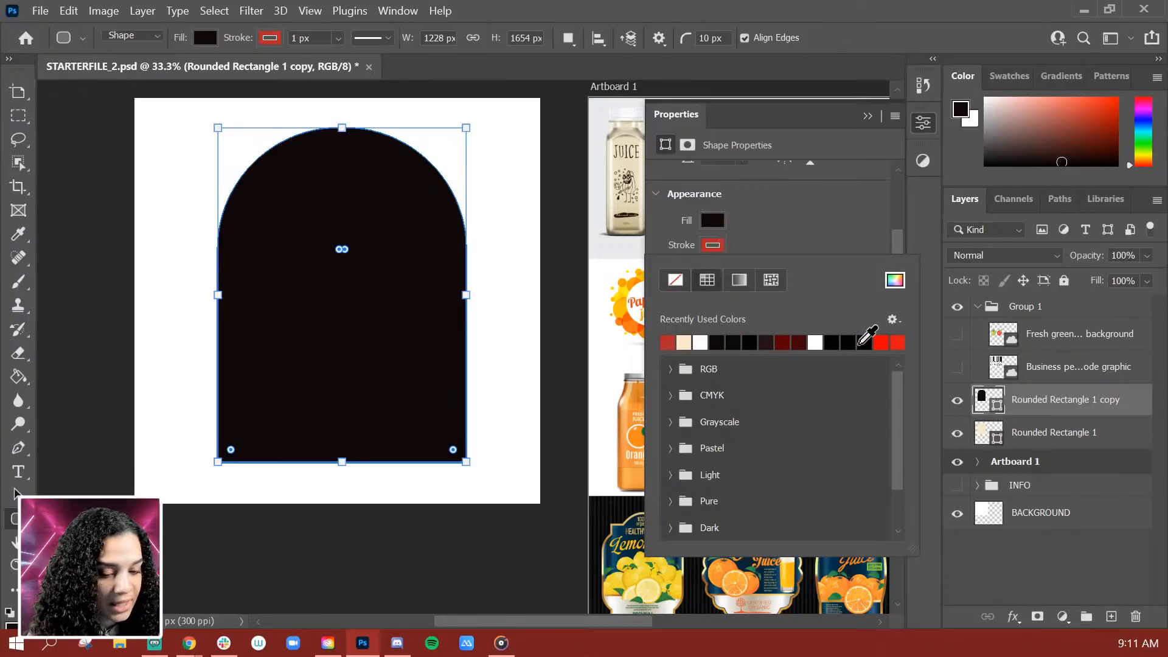
click(795, 229)
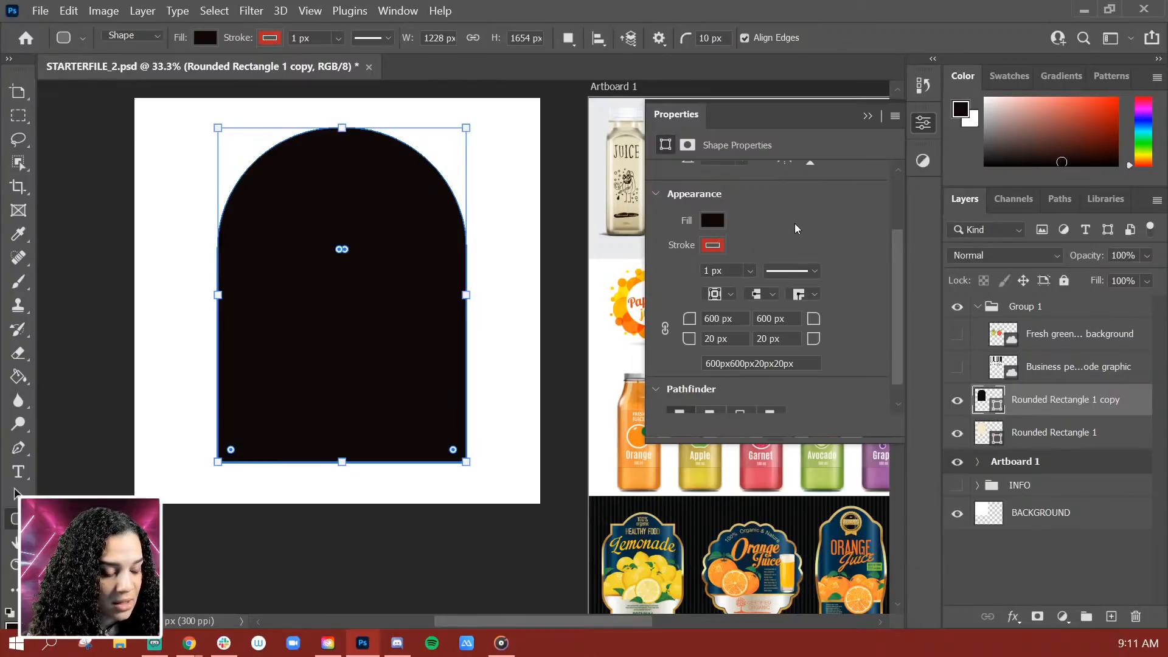
click(712, 221)
click(675, 255)
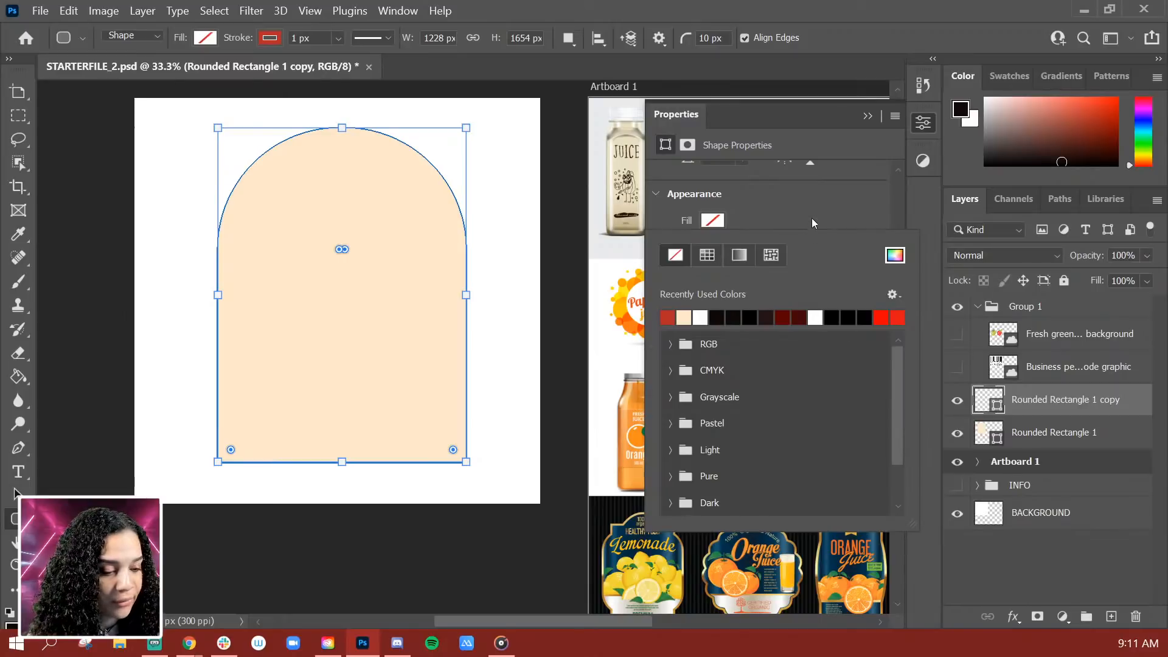
click(811, 219)
Set the stroke width of the red arch outline to 30 px and close the shape properties
click(750, 270)
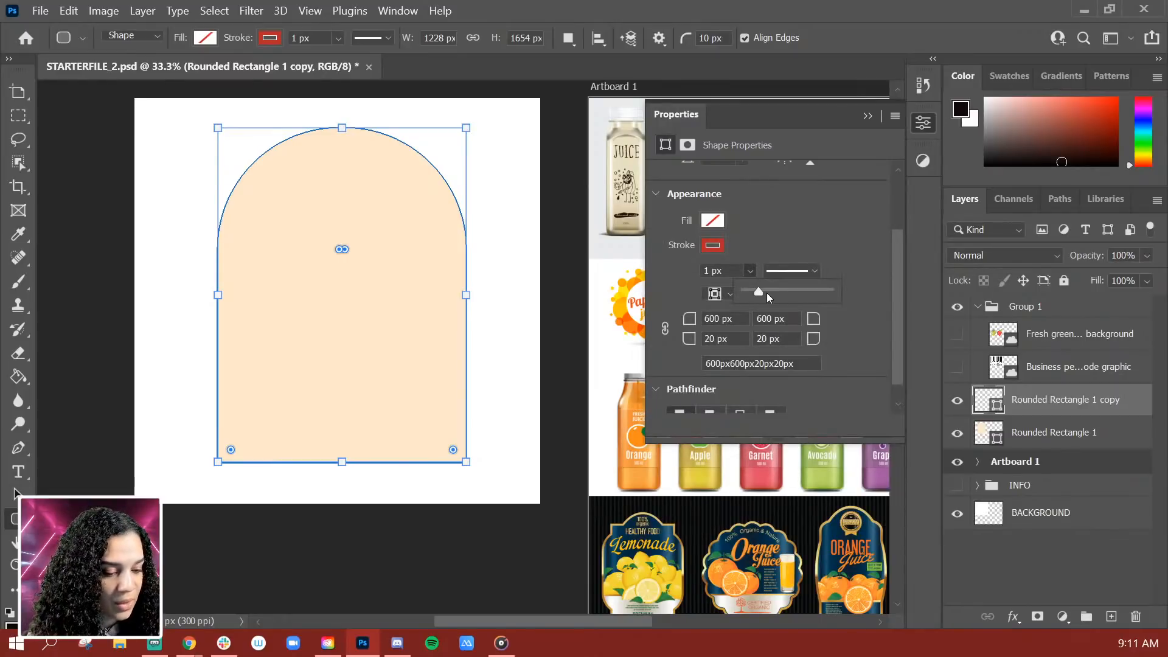
drag(771, 289, 760, 287)
click(768, 290)
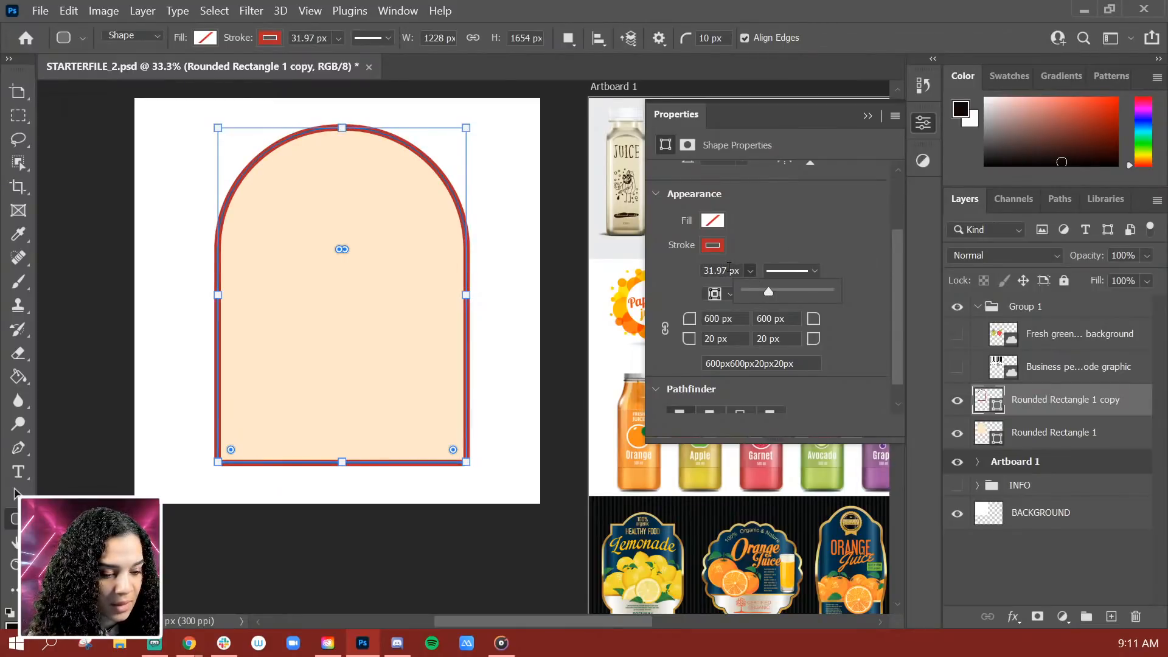
drag(728, 270, 690, 269)
text(30)
key(Return)
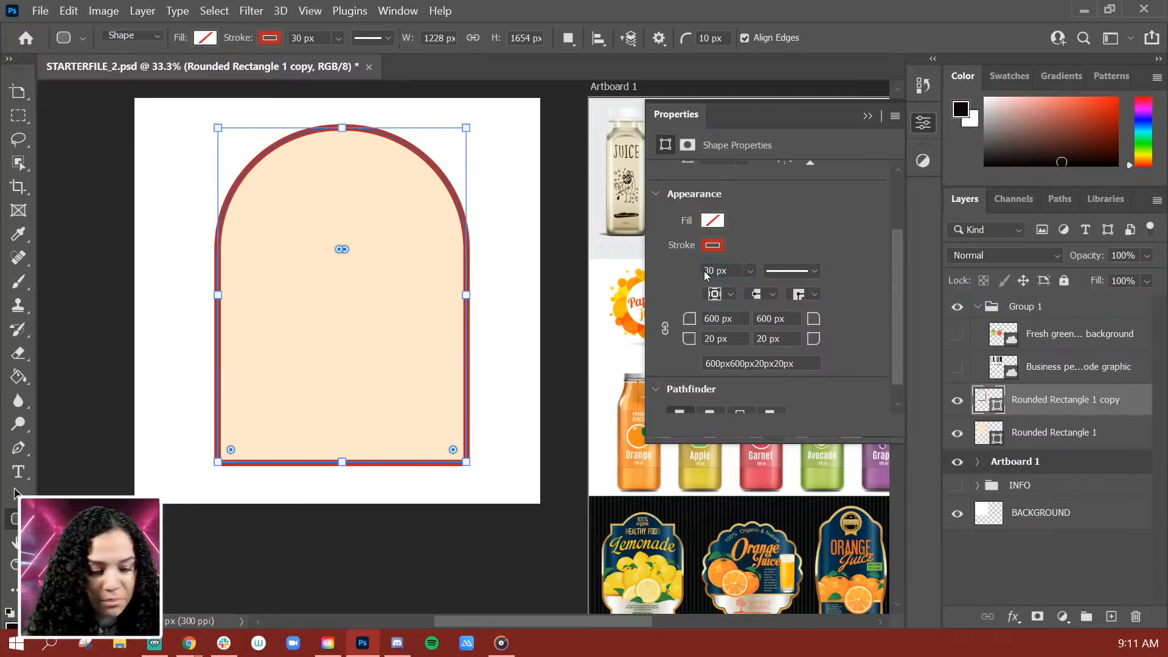
scroll(872, 340, down, 1)
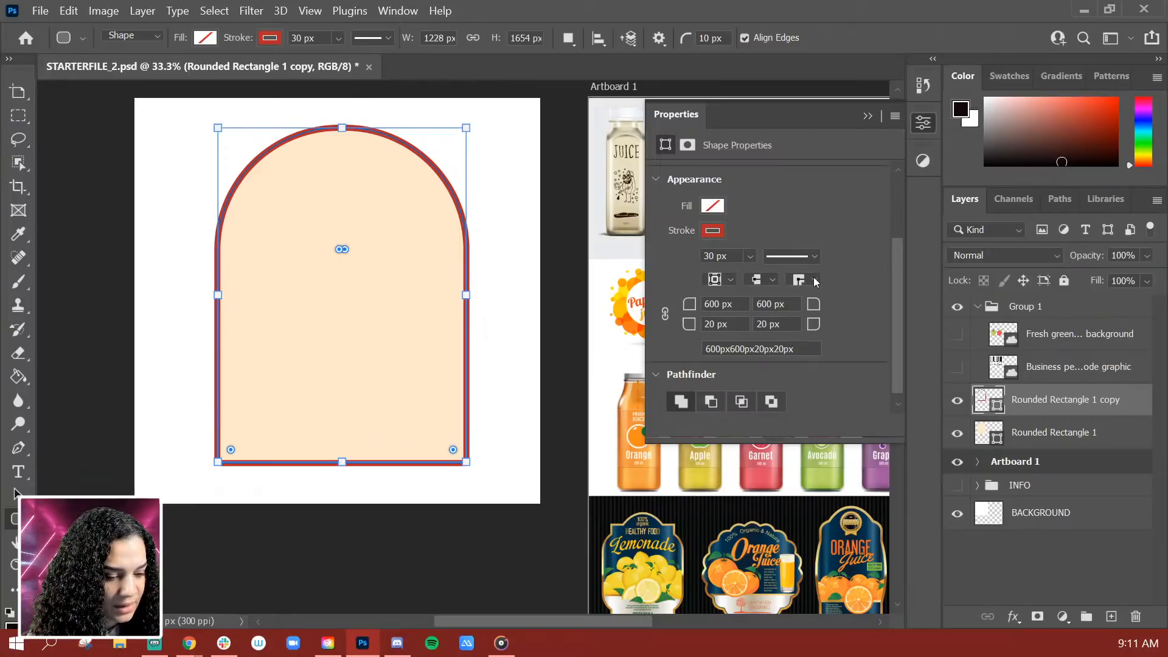
scroll(880, 315, down, 1)
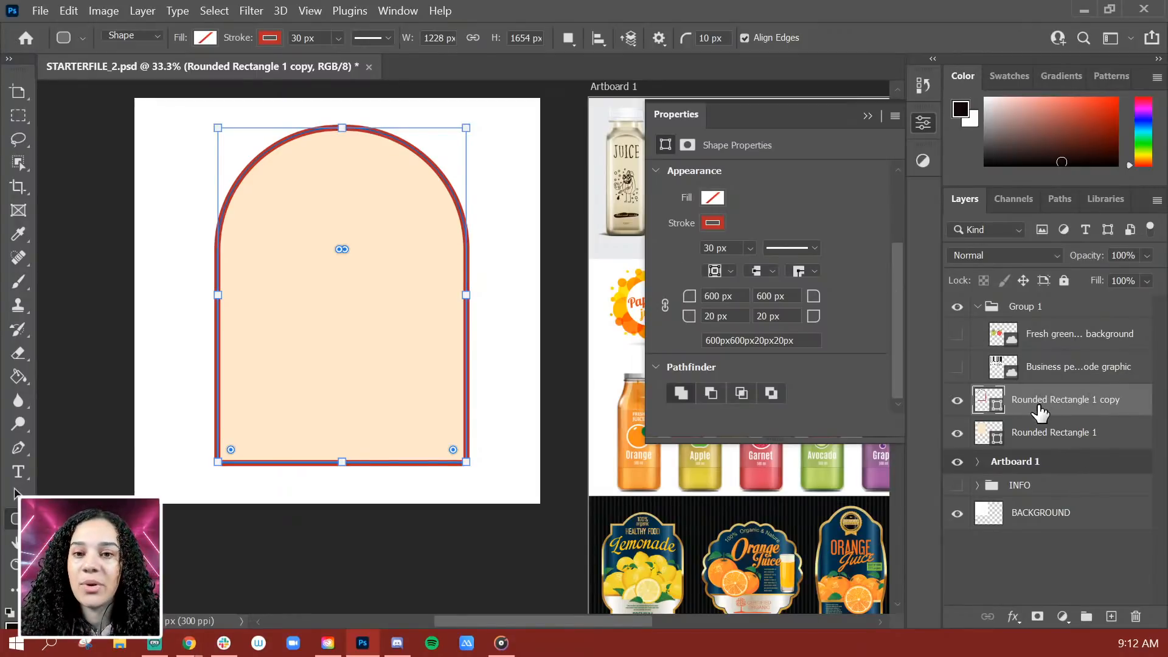
click(923, 122)
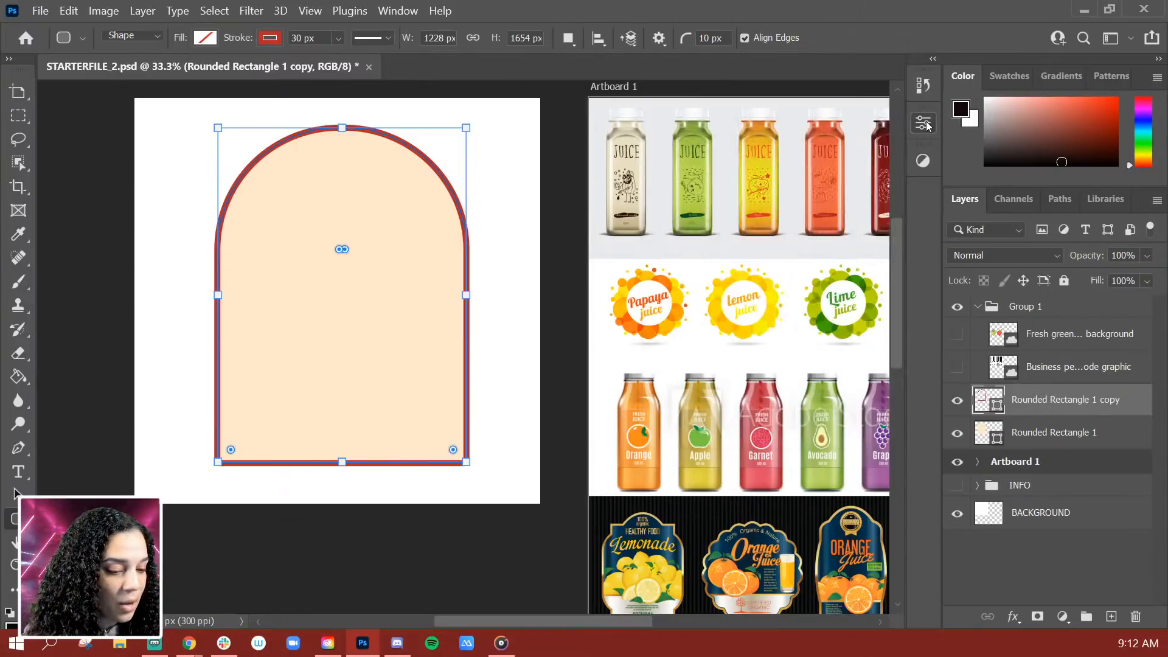
Make the green and red apple illustration layer in Group 1 visible over the label
click(1133, 347)
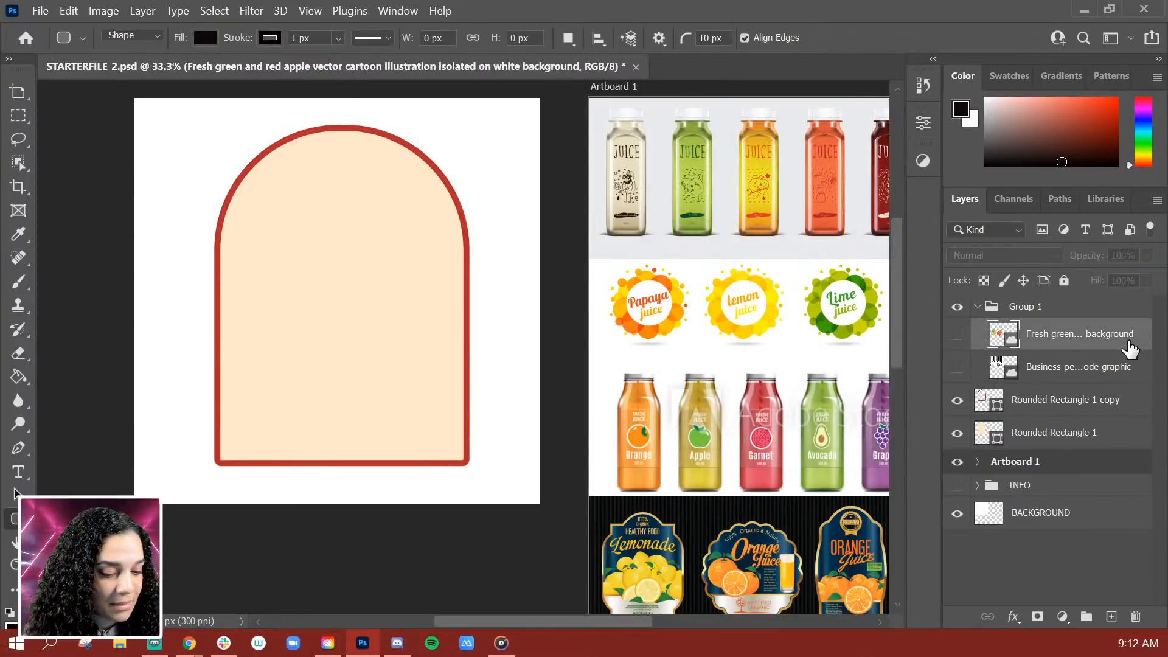
key(ctrl+minus)
key(ctrl+minus)
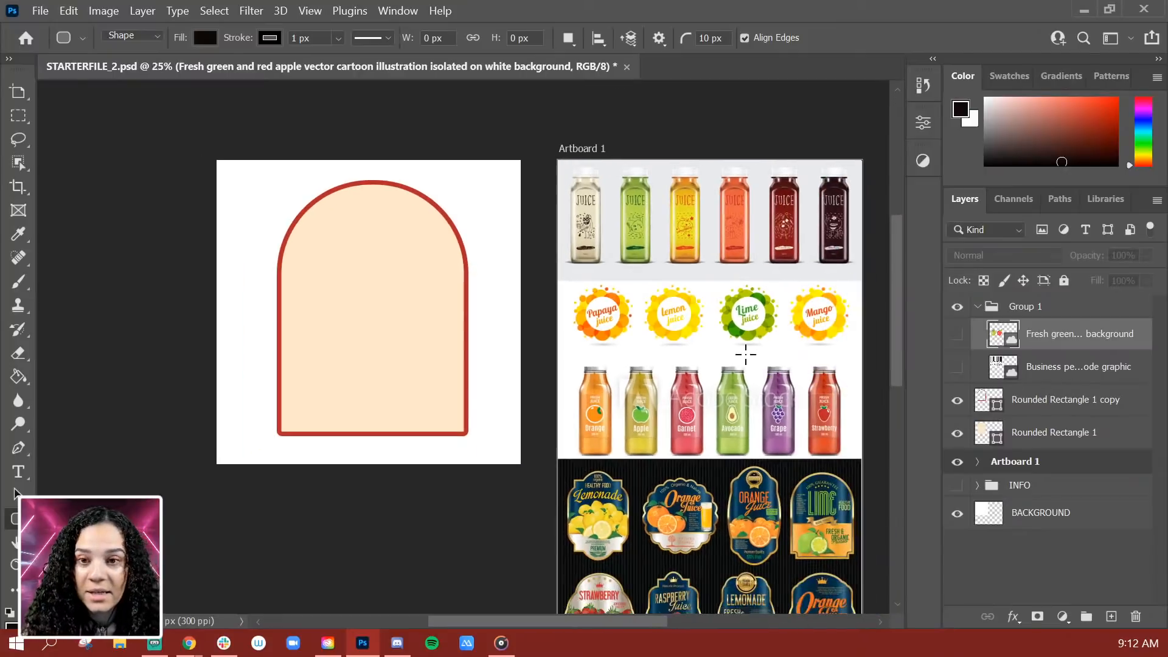
key(ctrl+plus)
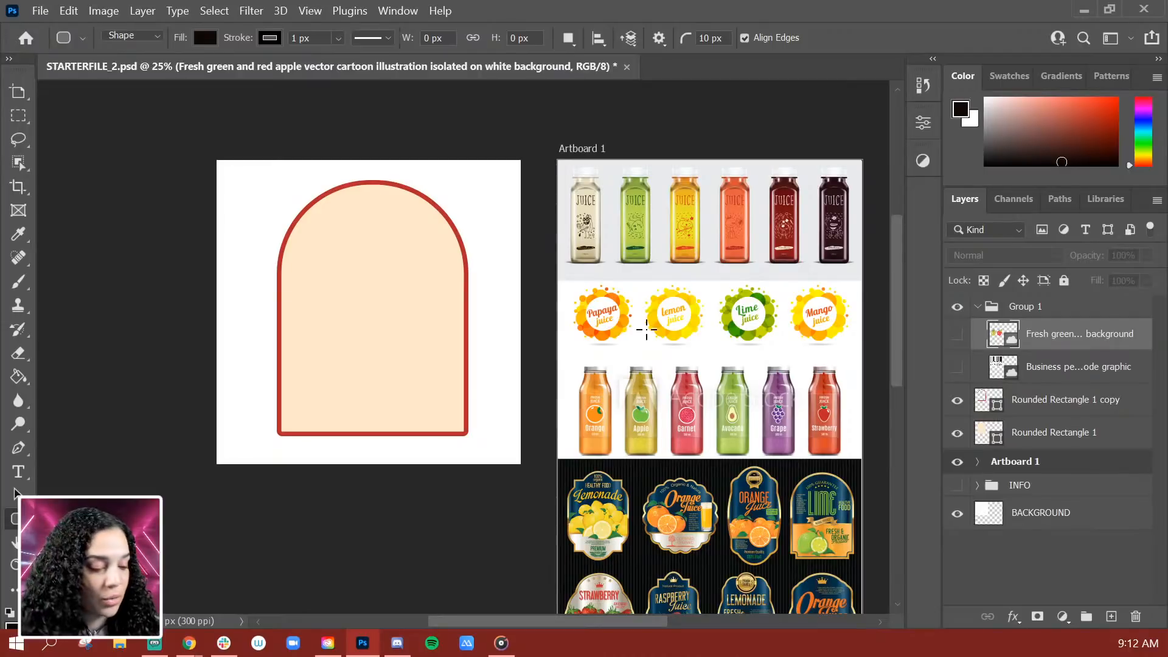
click(957, 335)
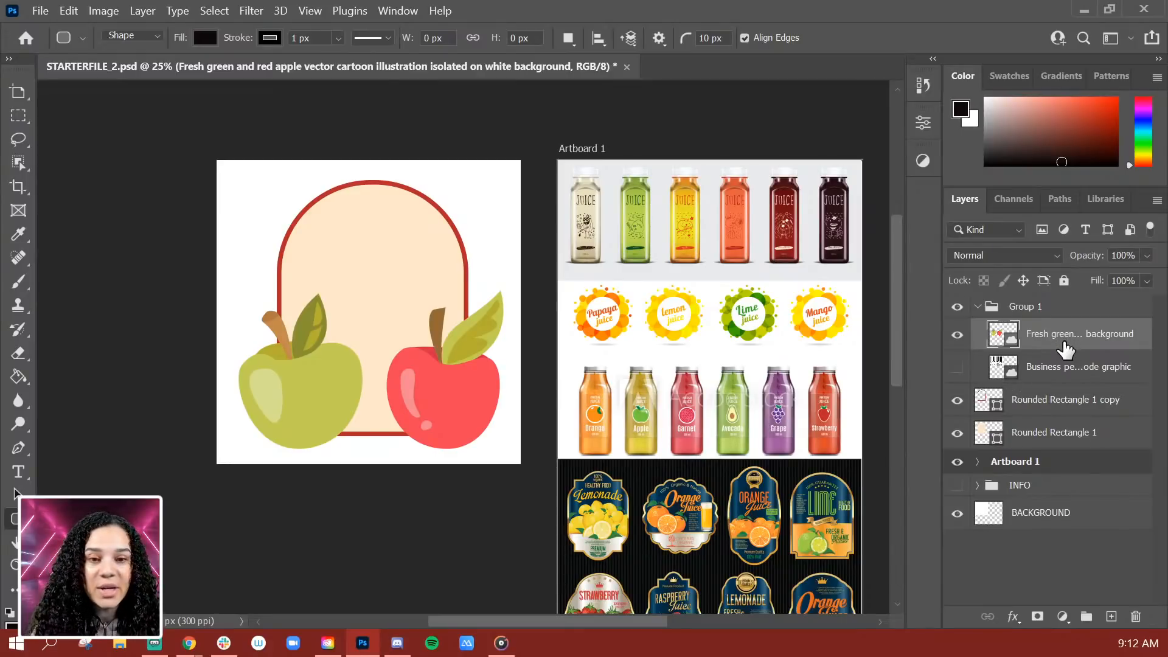
Select the red apple with a rectangular marquee and copy it from the two-apple illustration onto its own layer
scroll(812, 442, down, 1)
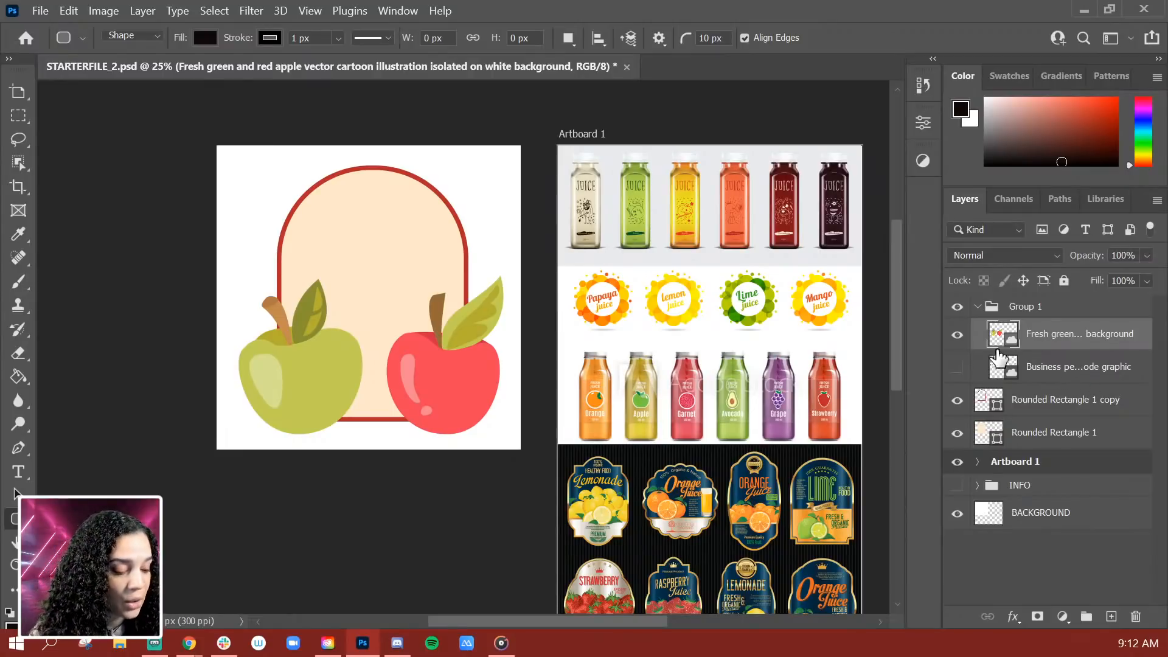
click(18, 115)
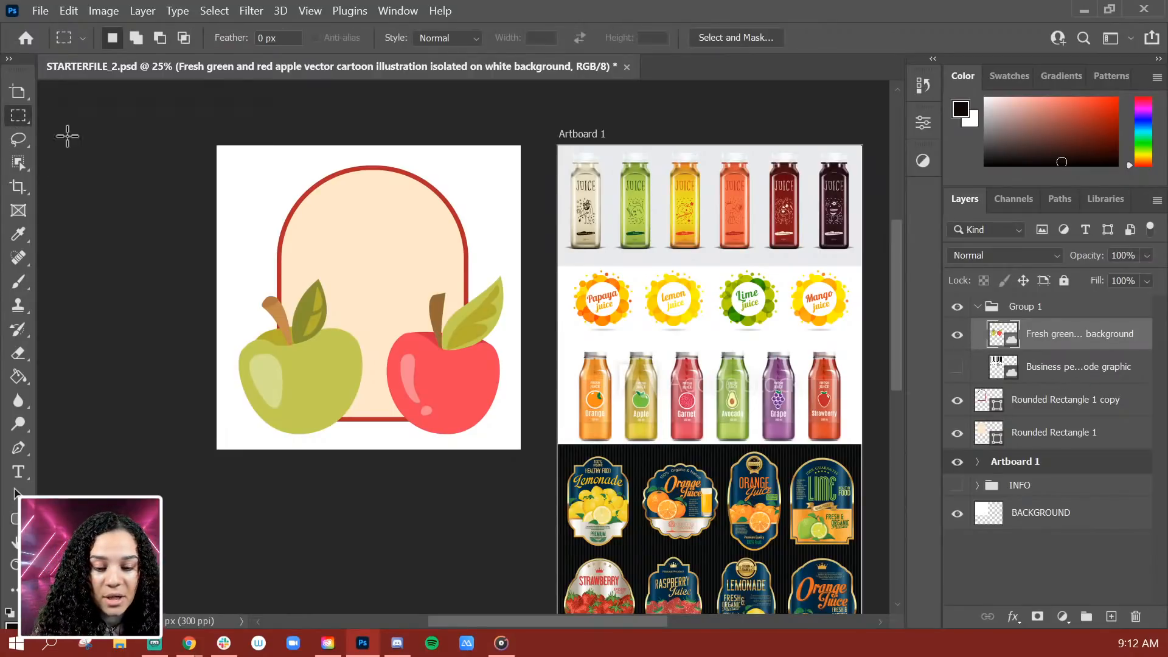
drag(371, 246, 536, 456)
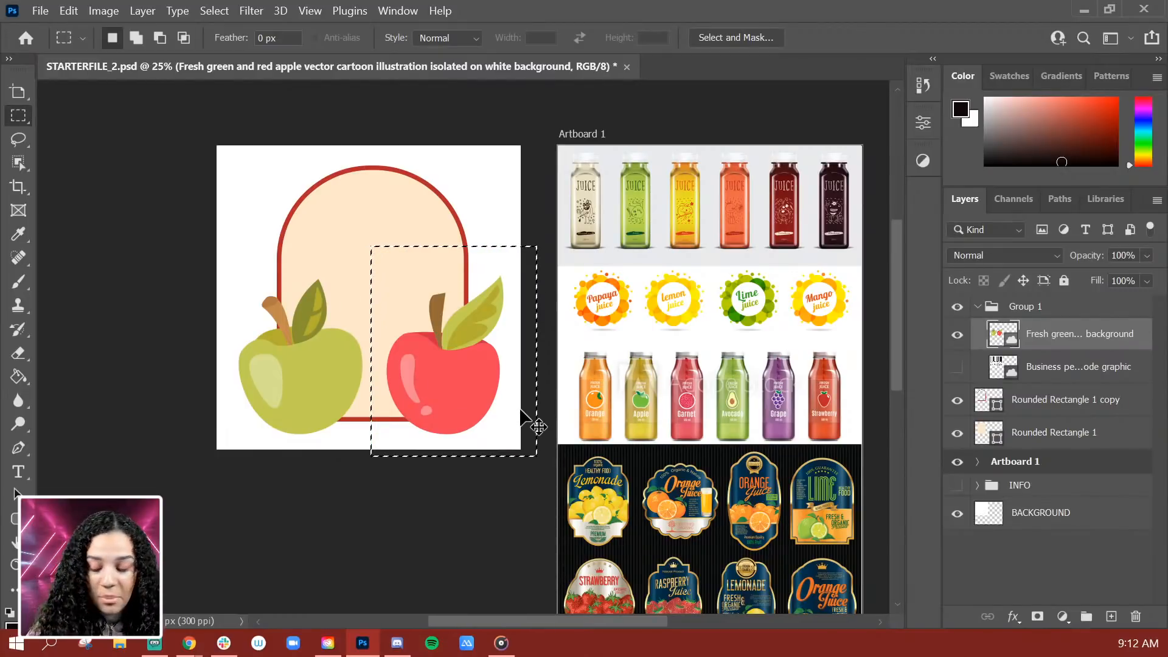
key(ctrl+j)
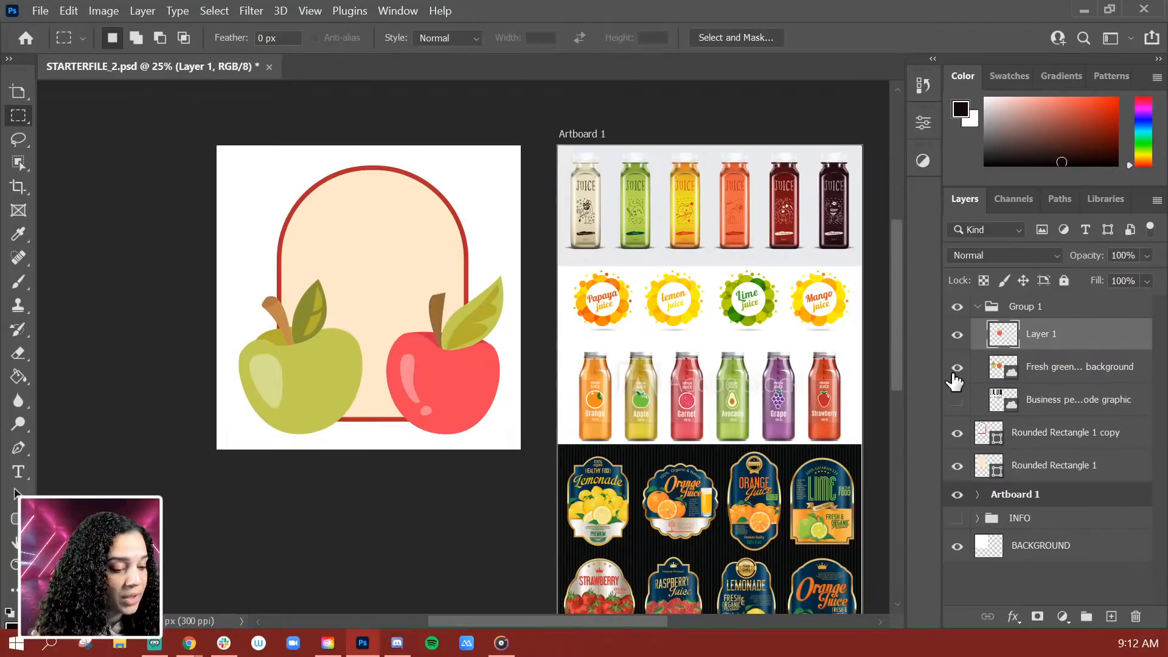
Hide the original two-apple illustration and convert the red apple's layer to a smart object
click(955, 369)
right_click(1077, 338)
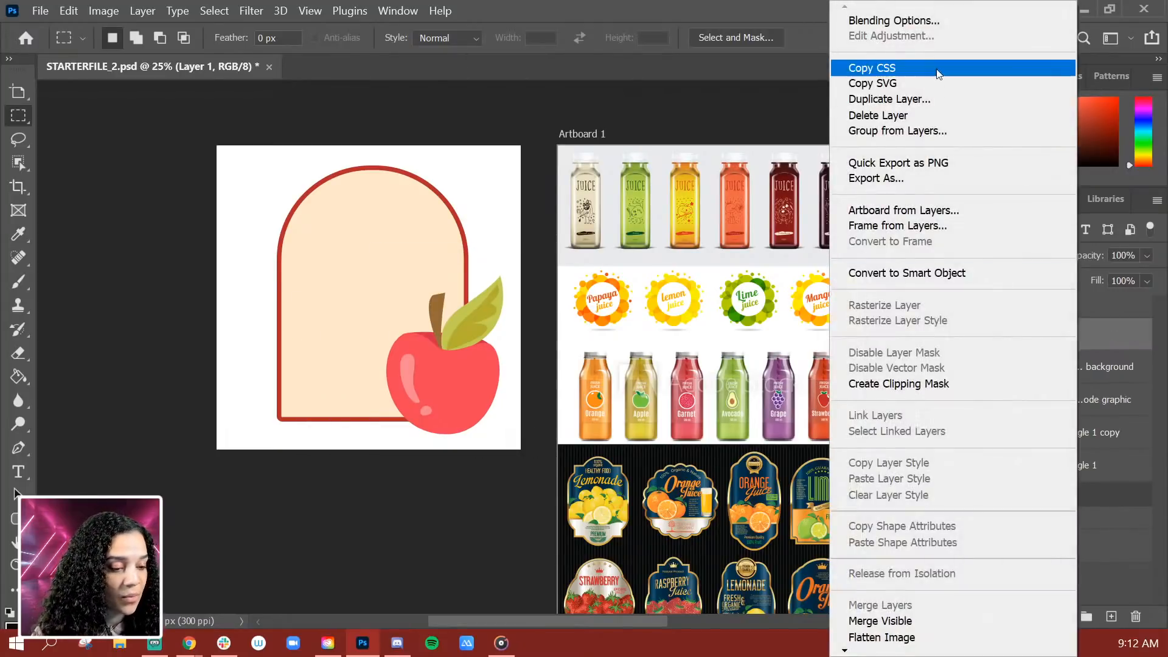
click(946, 280)
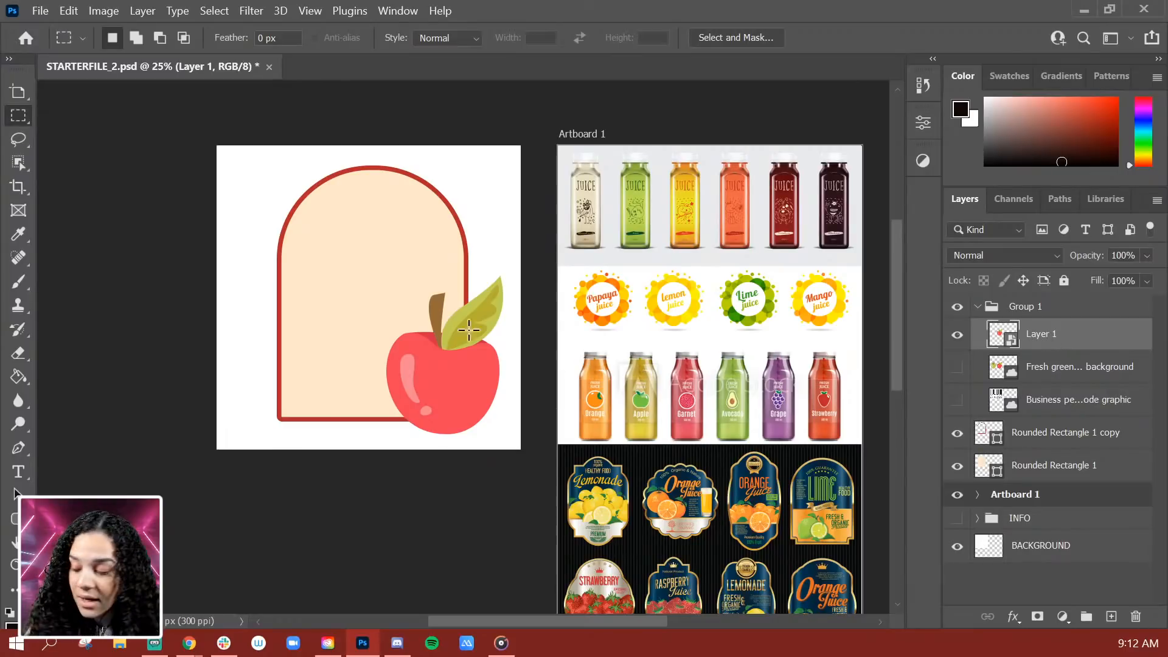
Enlarge the red apple to about 128% and place it upright over the upper part of the arch
key(ctrl+t)
drag(472, 373, 393, 299)
drag(427, 192, 485, 193)
drag(409, 286, 417, 253)
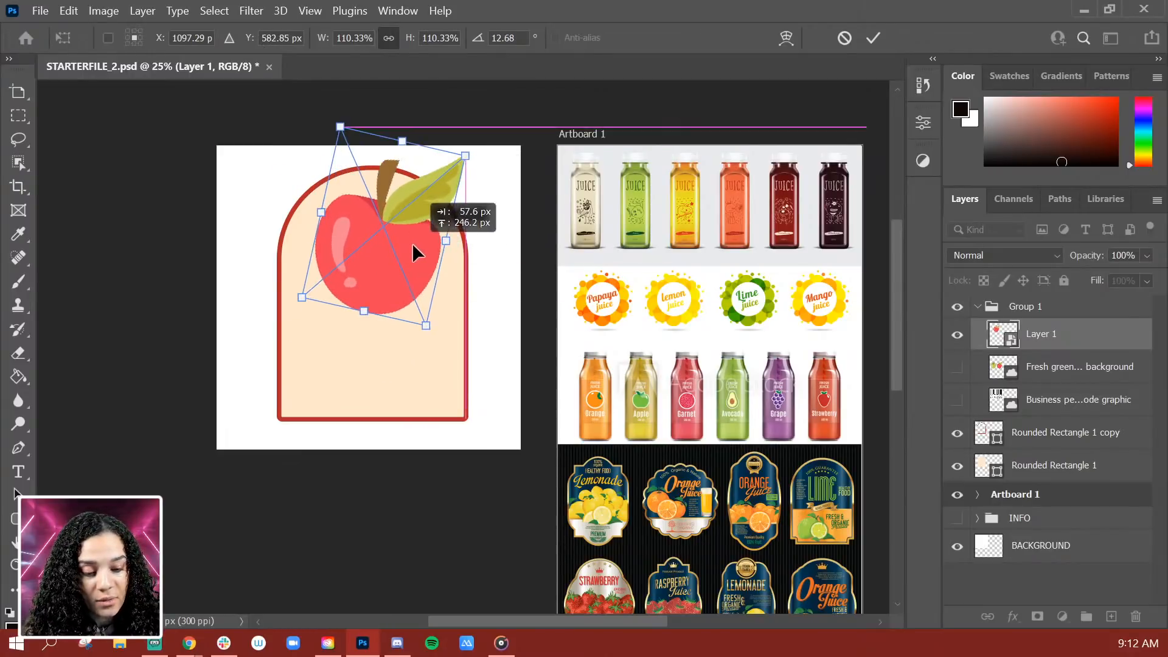
drag(466, 158, 482, 136)
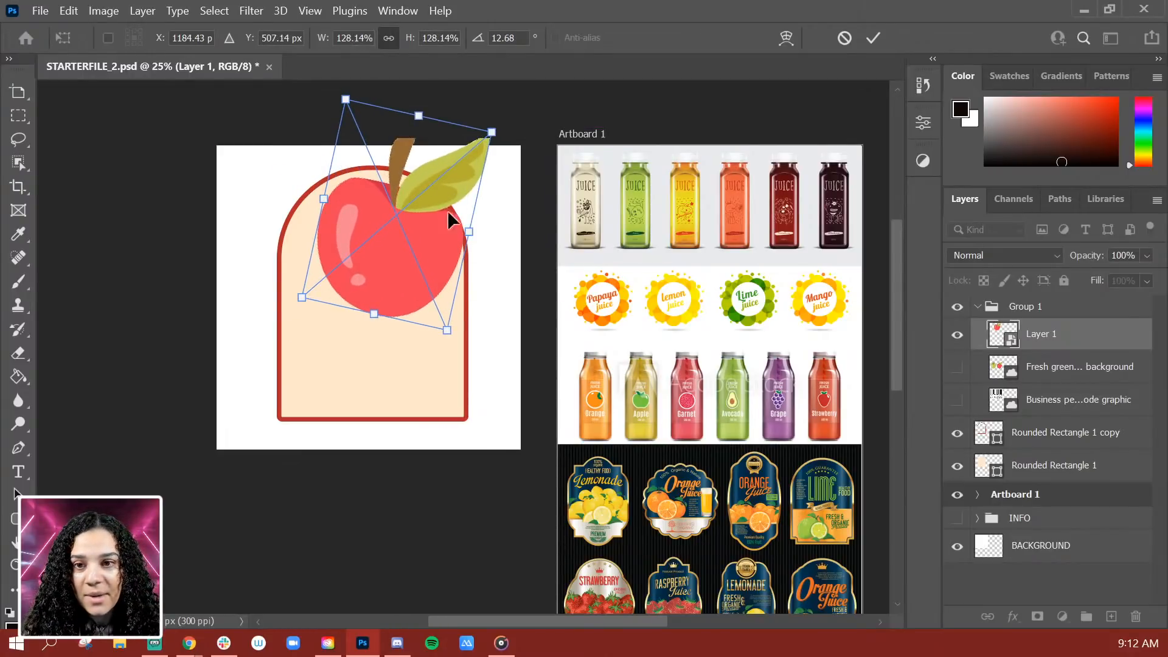
drag(447, 210, 431, 242)
drag(513, 250, 507, 223)
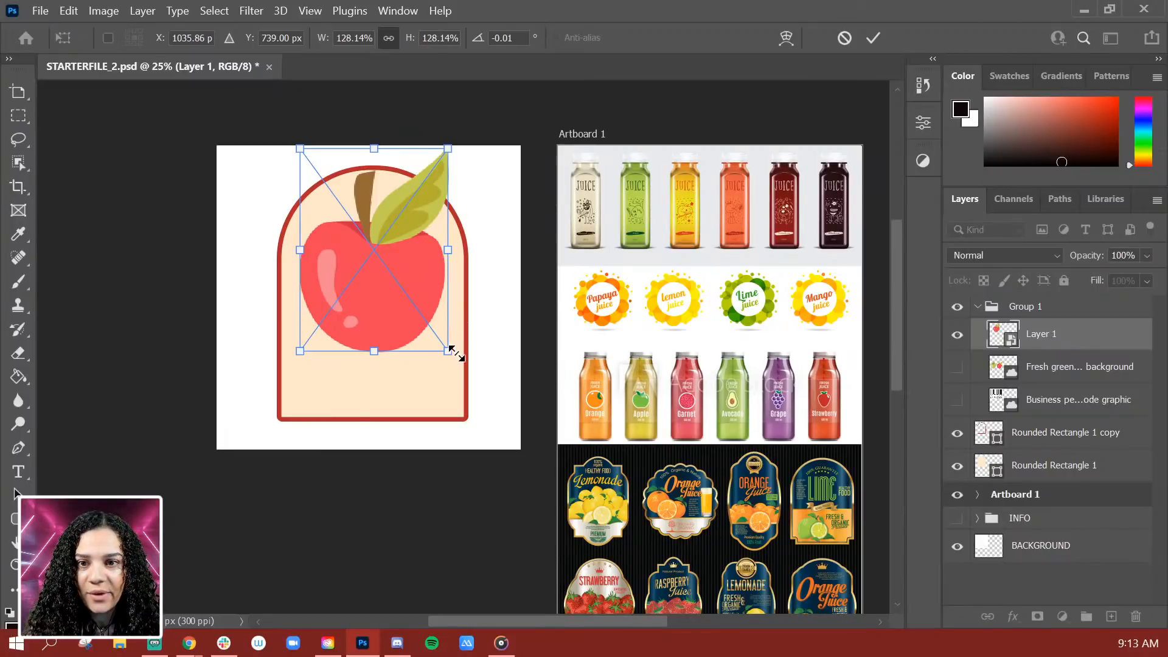
Reduce the apple to about 116% and centre it horizontally in the upper half of the arch, with its stem reaching the outline
drag(449, 350, 443, 329)
drag(388, 294, 401, 300)
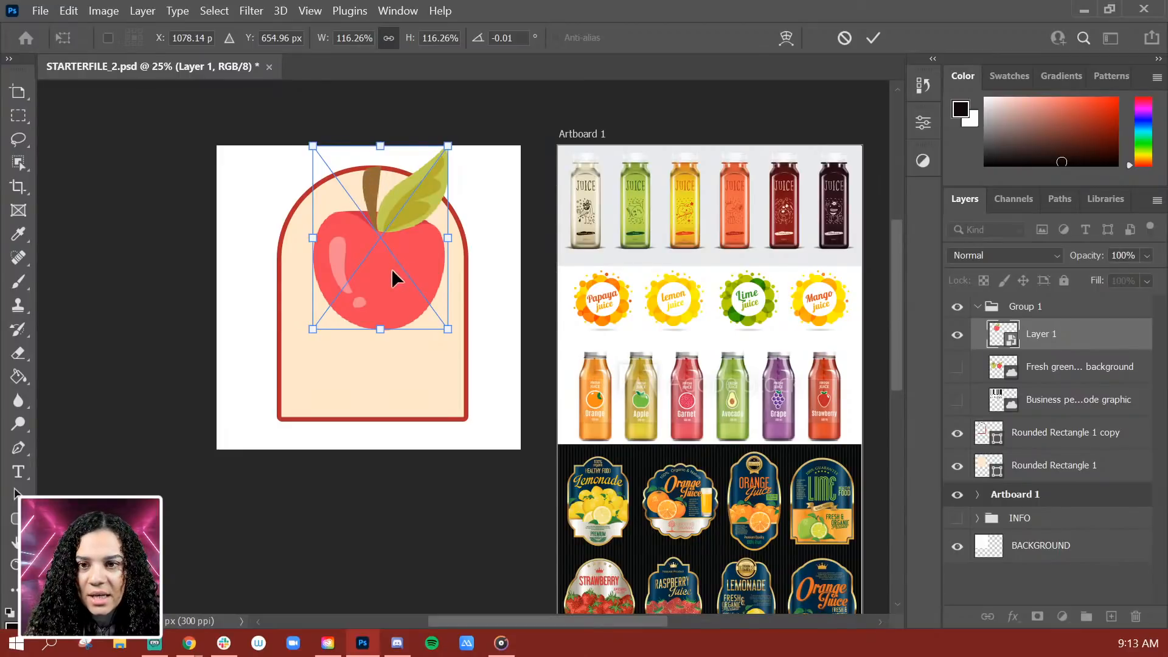
drag(392, 276, 387, 266)
key(Down)
key(Right)
key(Right)
key(Right)
key(Right)
key(Right)
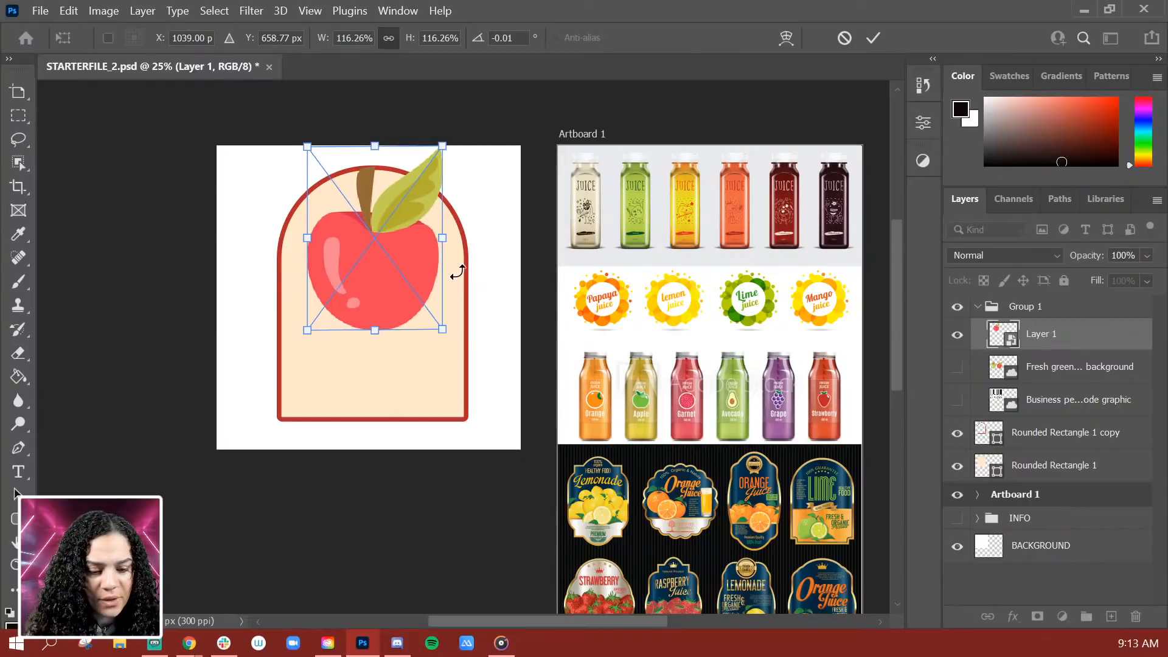
key(Return)
Add a layer mask to the red apple layer
key(m)
key(ctrl+plus)
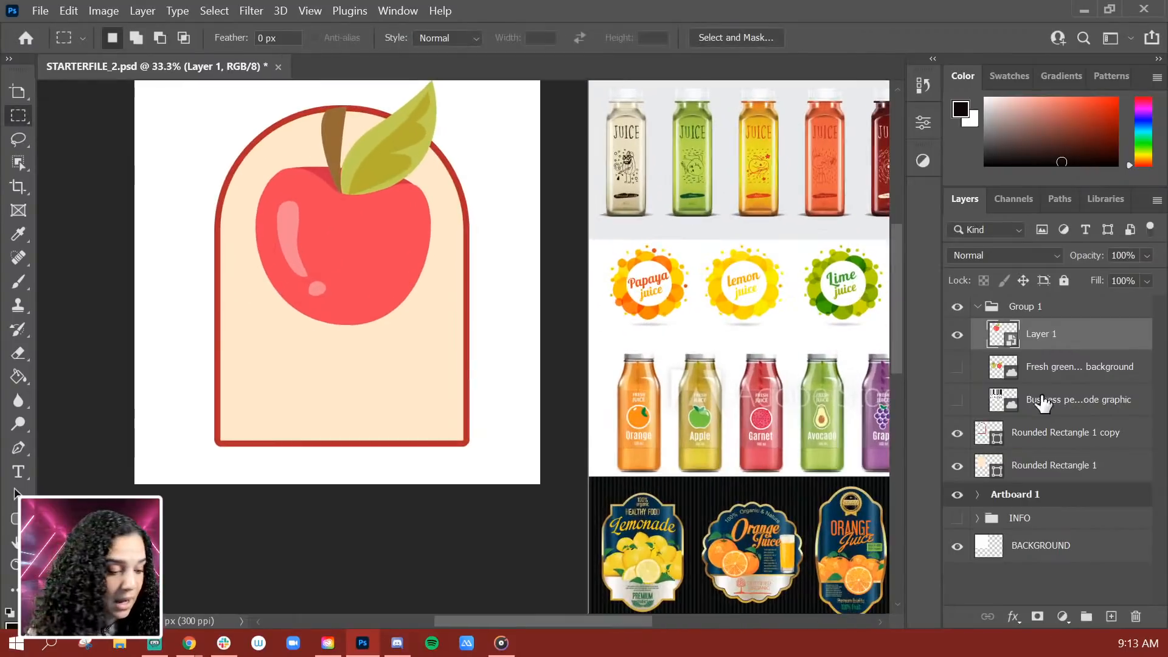
drag(369, 211, 353, 258)
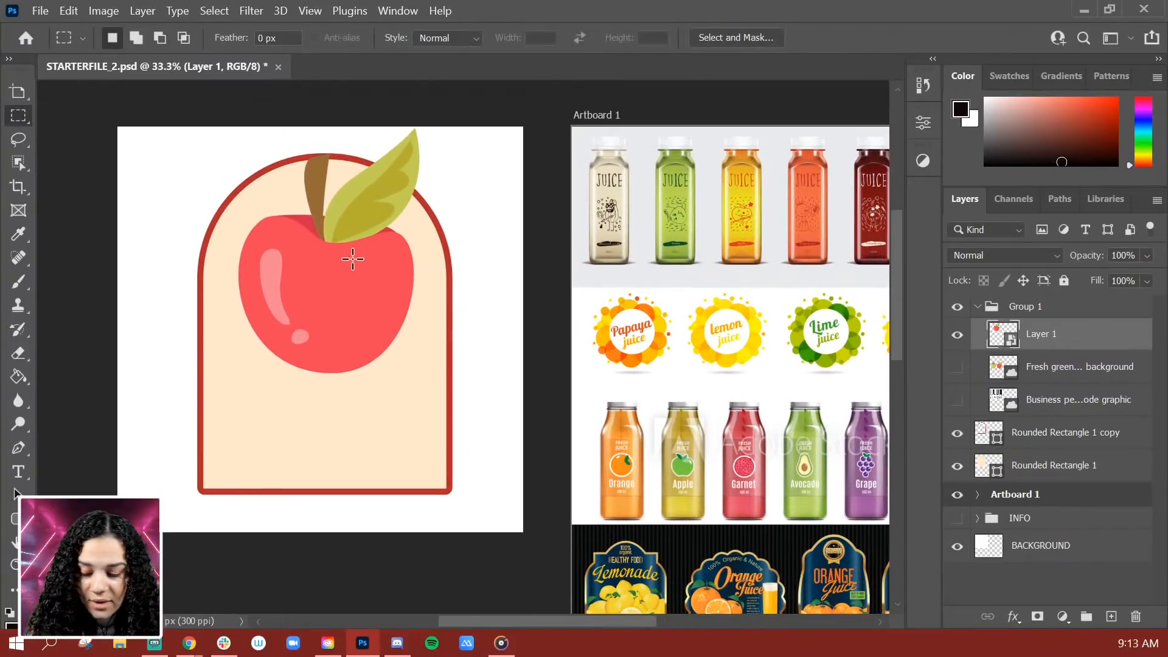
key(ctrl+plus)
click(1037, 619)
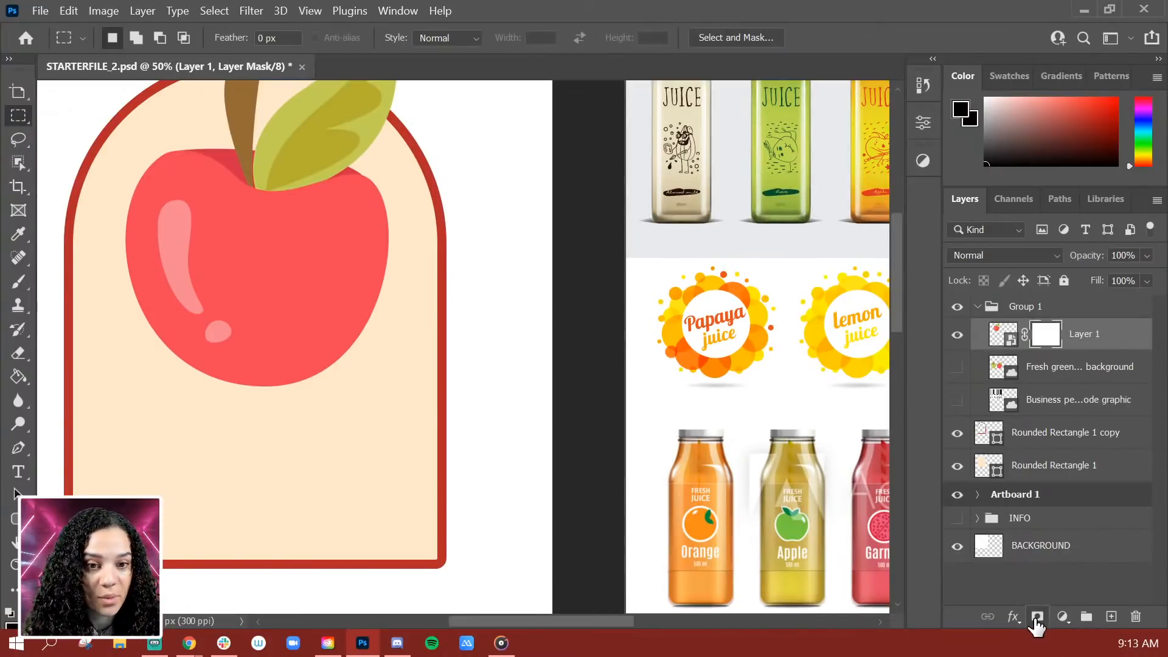
Set up the Brush tool with the Hard Round tip at 100% hardness
drag(321, 245, 362, 381)
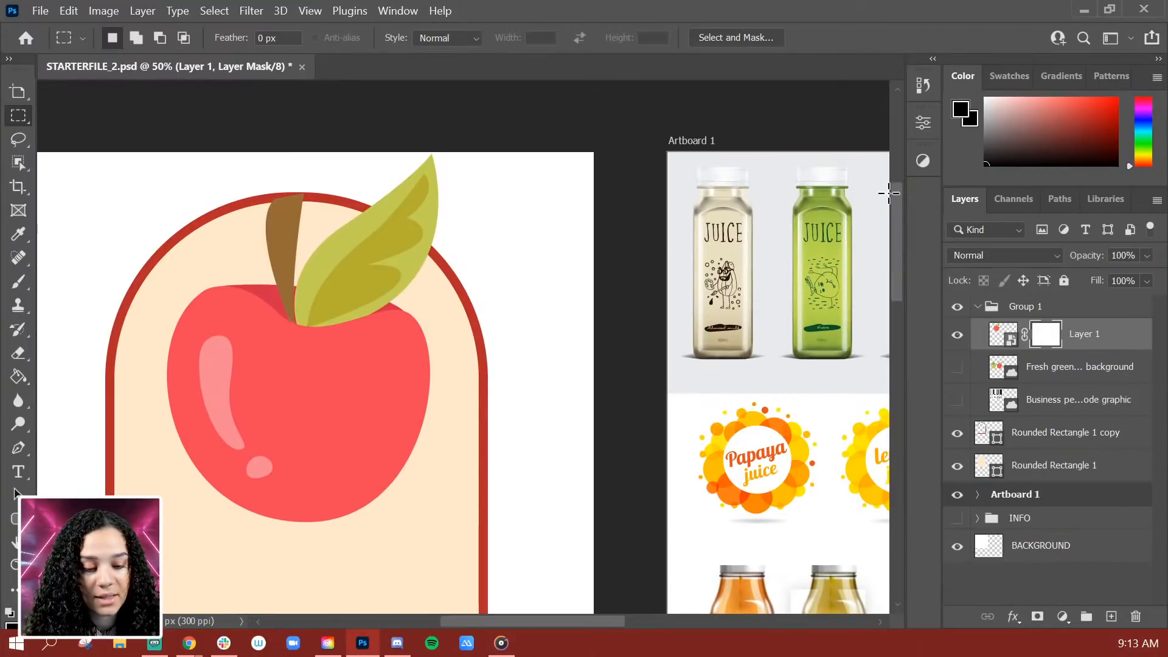
right_click(322, 230)
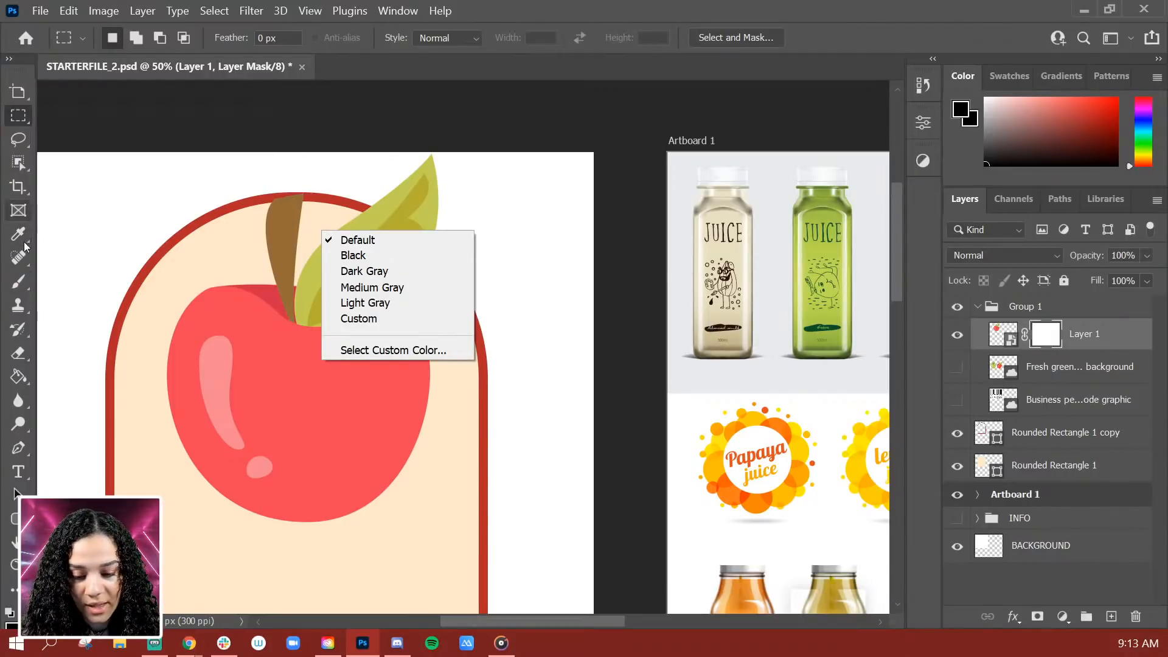
click(18, 281)
right_click(356, 256)
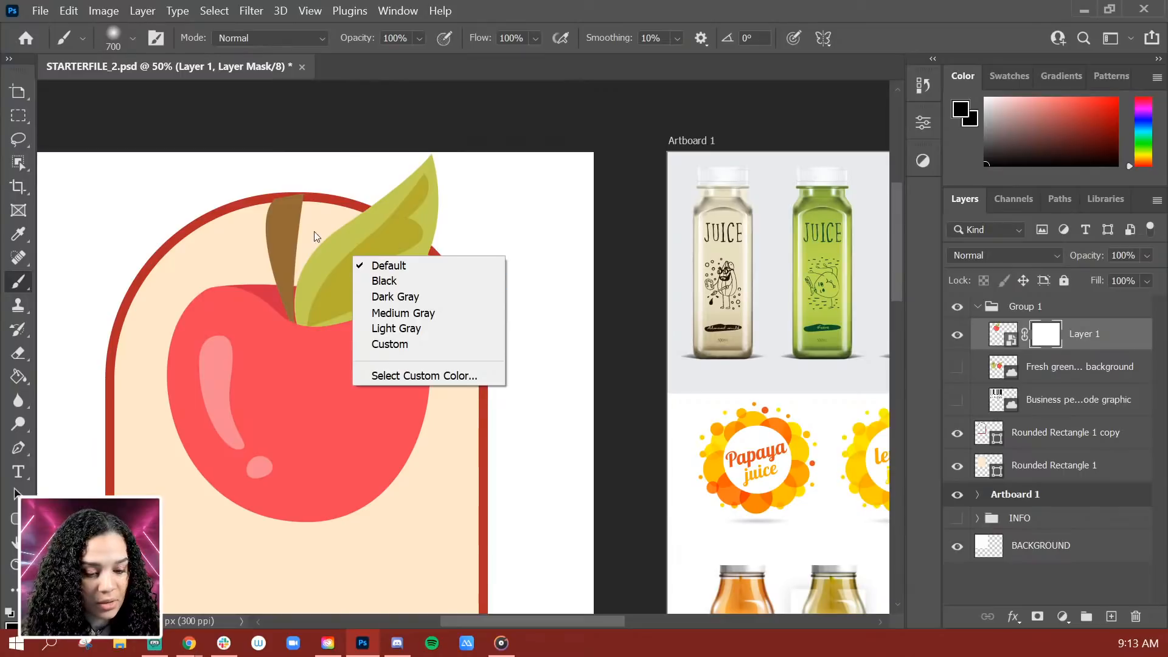
right_click(308, 246)
click(1110, 342)
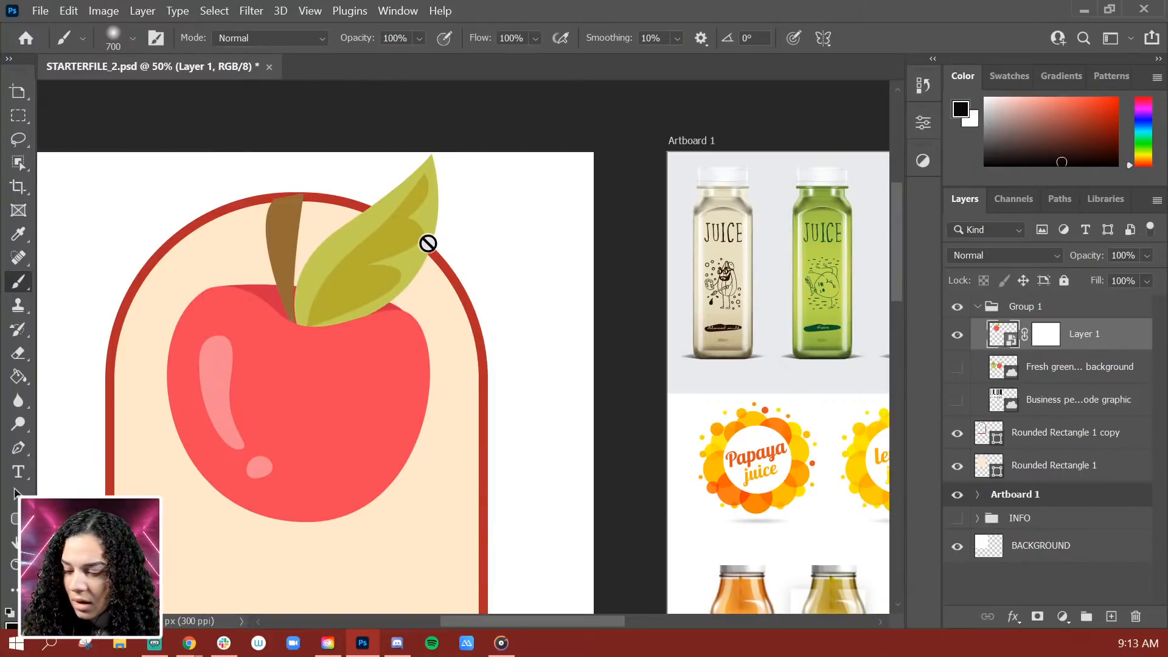
click(131, 39)
click(193, 358)
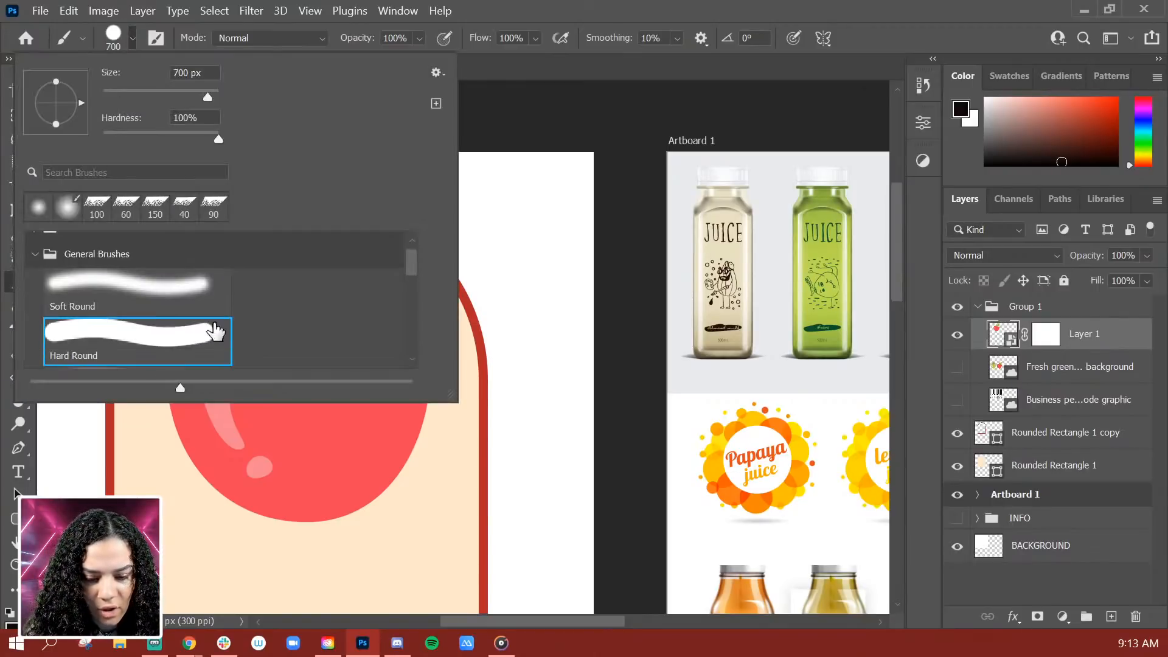
click(1121, 338)
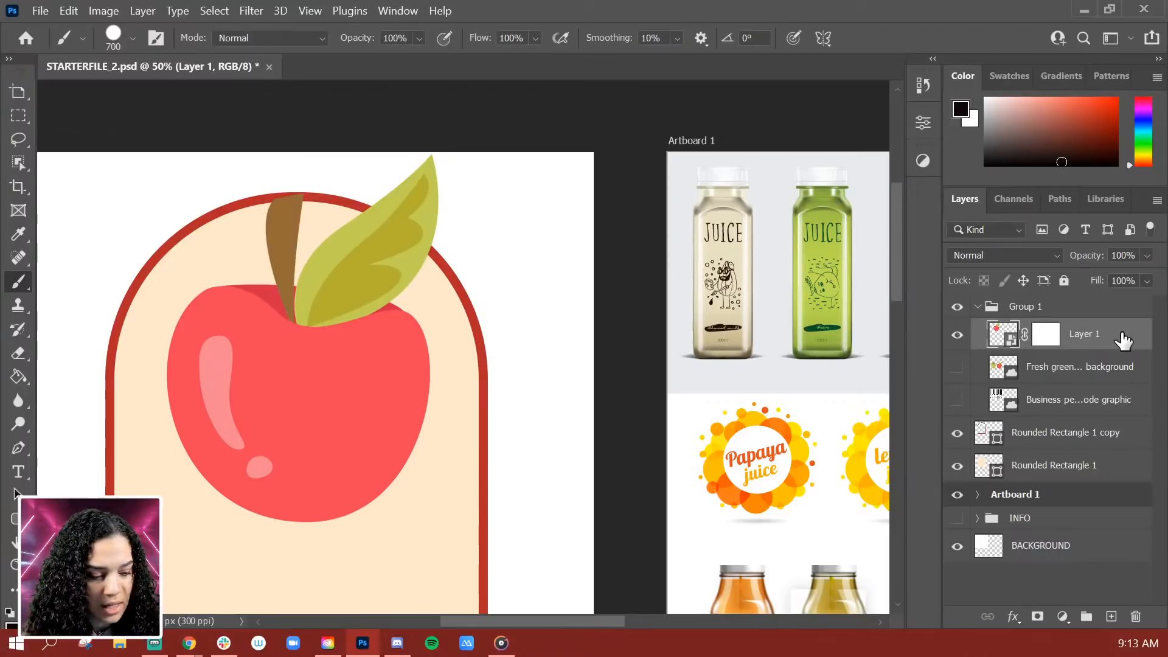
Paint black on the apple's layer mask with a brush reduced to 60 px, trimming the stem's top below the red outline and rounding its end
click(1046, 334)
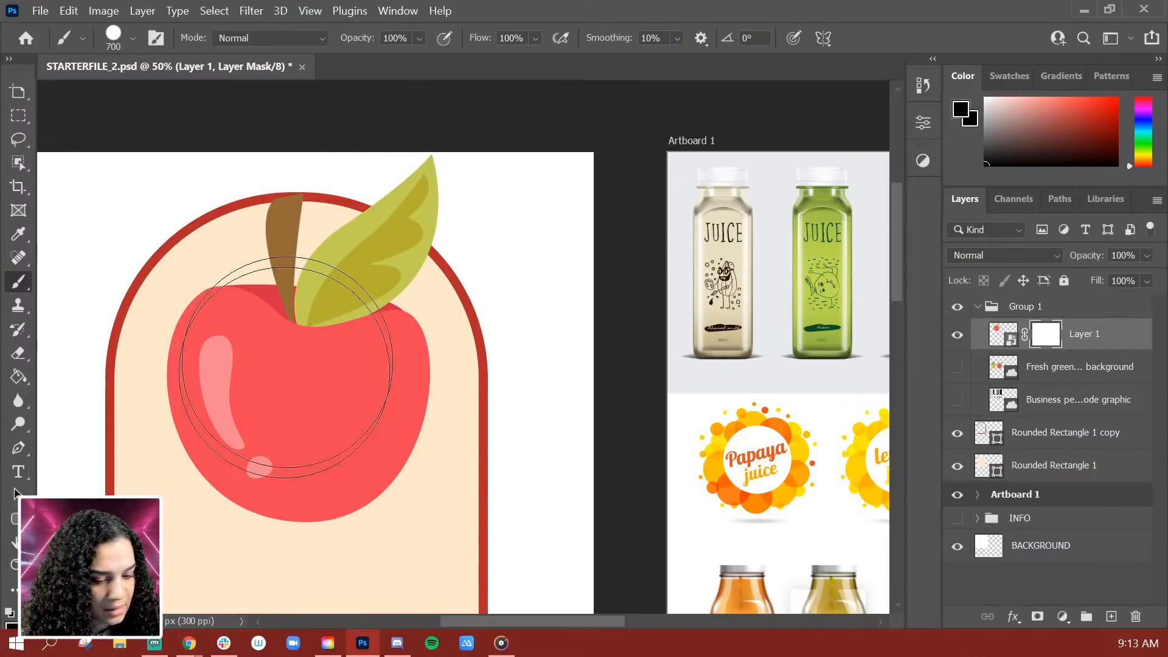
key(bracketleft)
key(bracketleft)
key(bracketleft)
key(bracketleft)
key(bracketleft)
key(bracketleft)
key(bracketleft)
key(bracketleft)
key(bracketleft)
key(bracketleft)
key(bracketleft)
key(bracketleft)
key(bracketleft)
key(bracketleft)
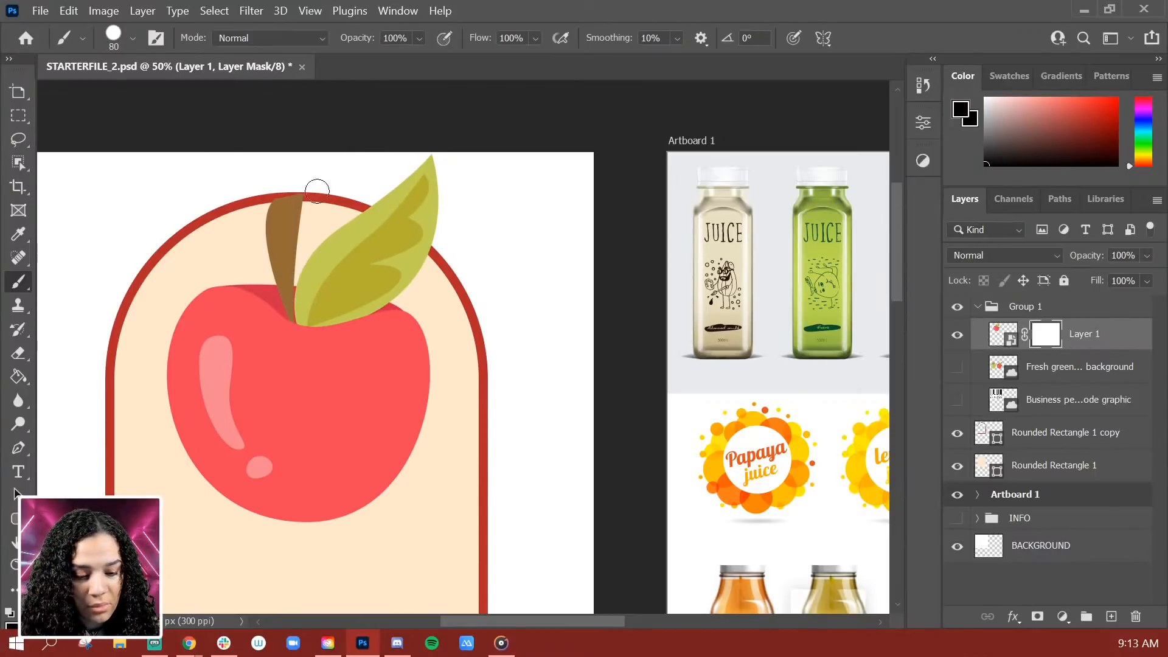
drag(323, 189, 240, 227)
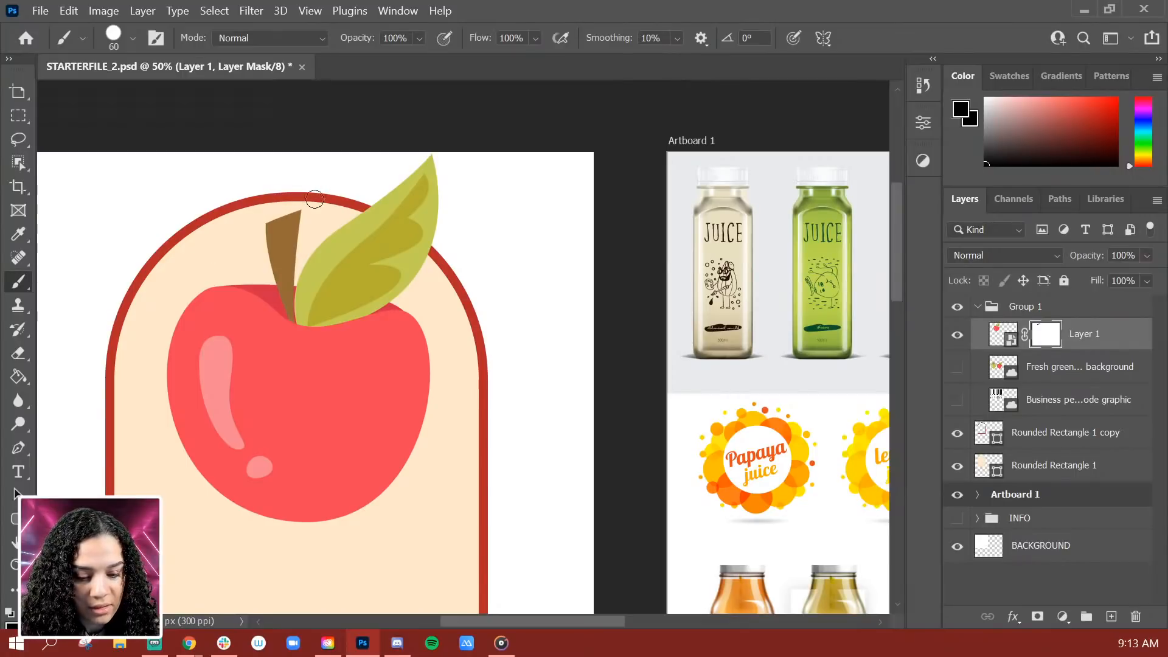
mouse_move(310, 216)
mouse_down()
mouse_move(231, 234)
mouse_move(310, 228)
mouse_move(296, 202)
mouse_move(260, 248)
mouse_up()
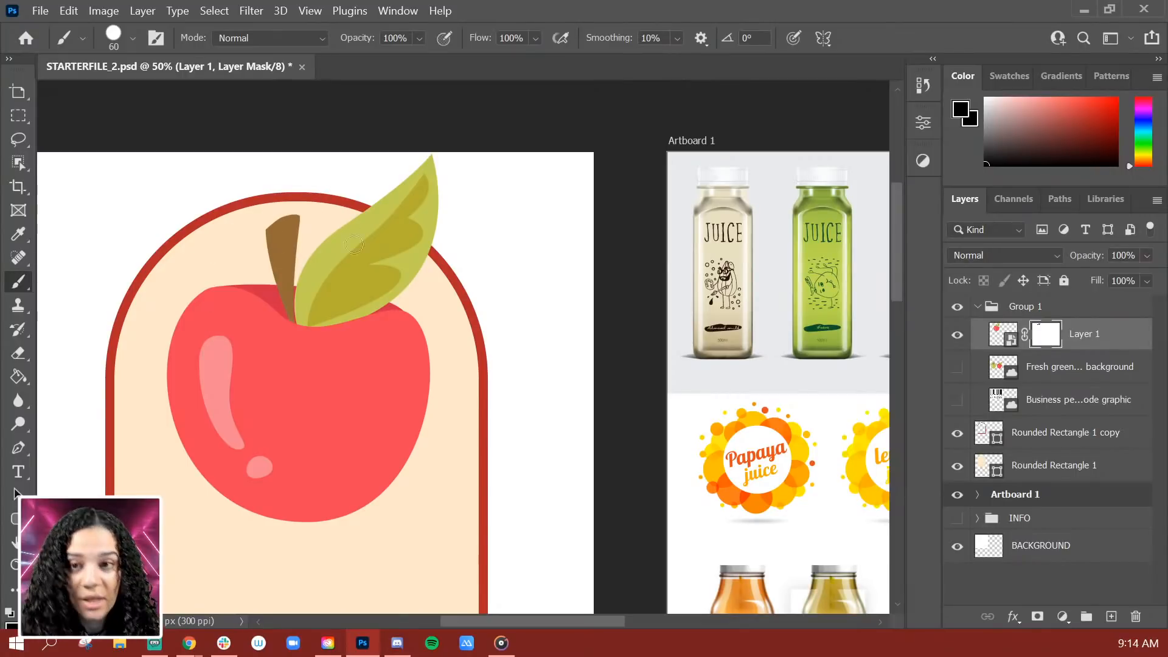
Examine the apple label alongside the reference juice bottles and fruit labels on Artboard 1
scroll(215, 486, down, 1)
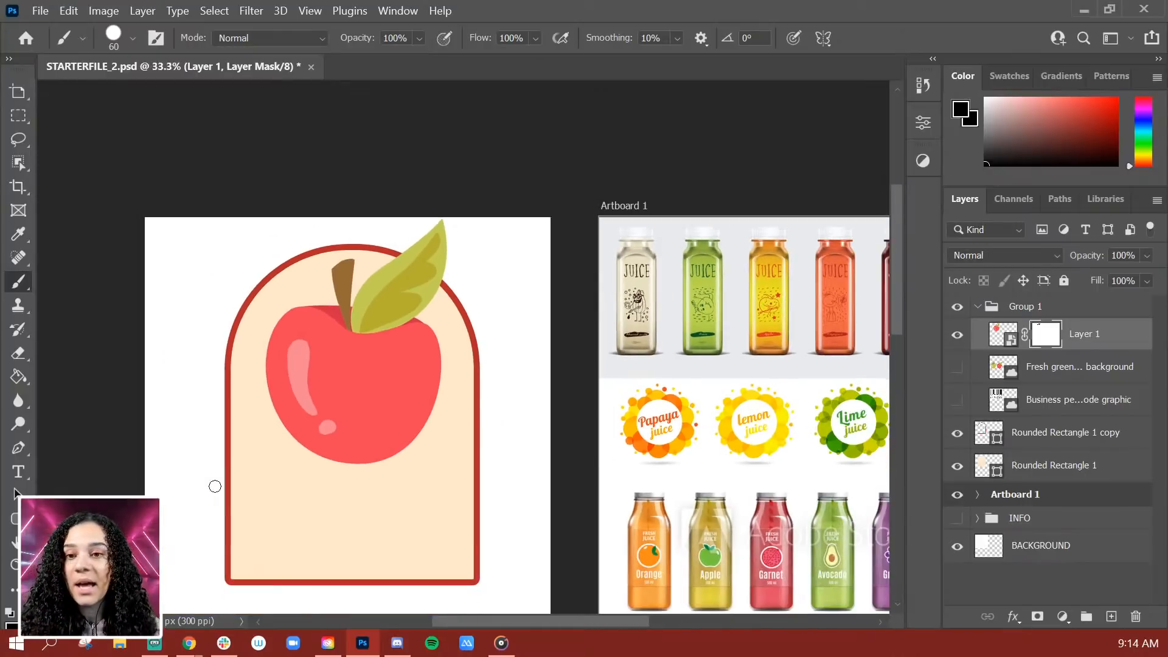
scroll(214, 486, up, 1)
scroll(215, 486, down, 1)
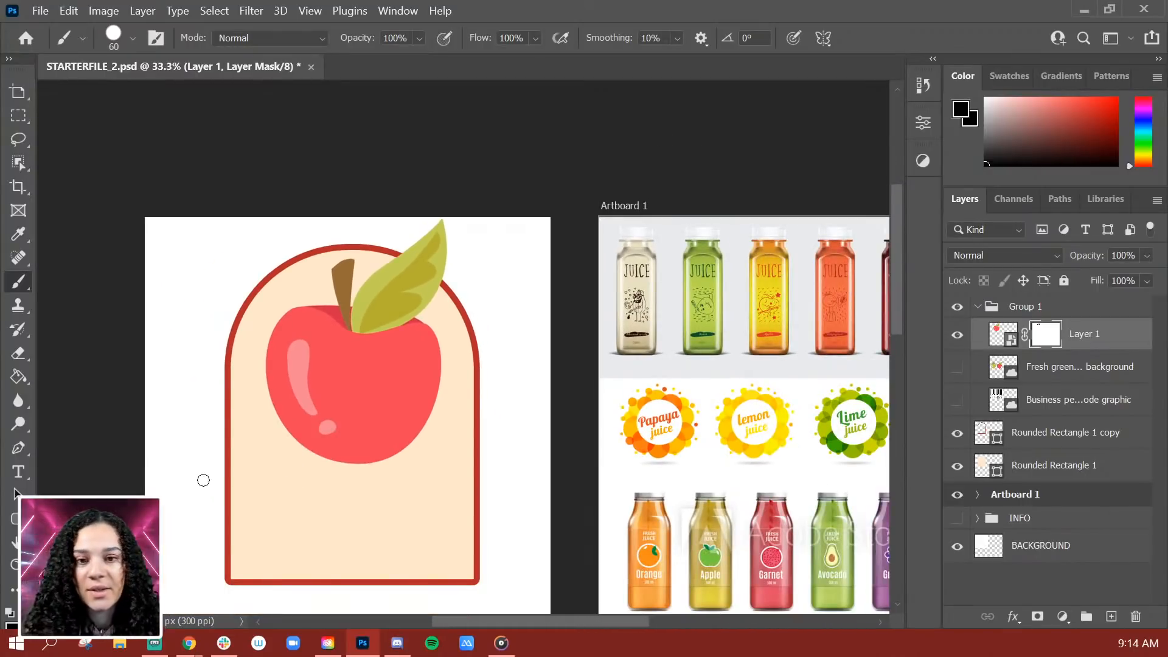
scroll(816, 446, down, 3)
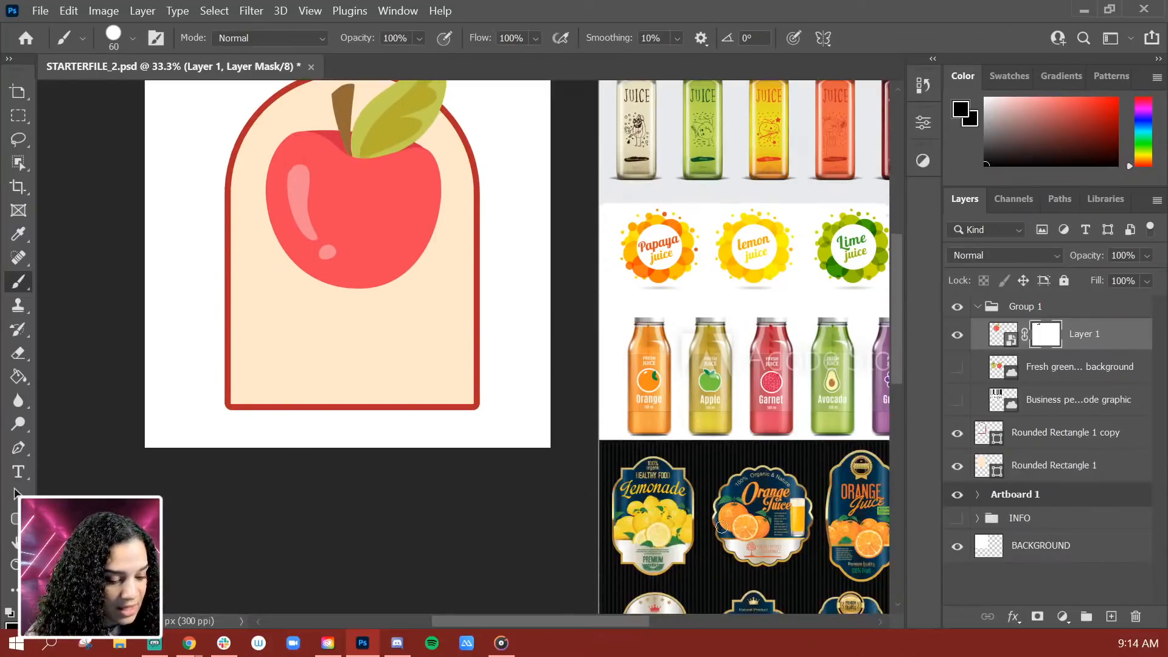
drag(790, 450, 641, 534)
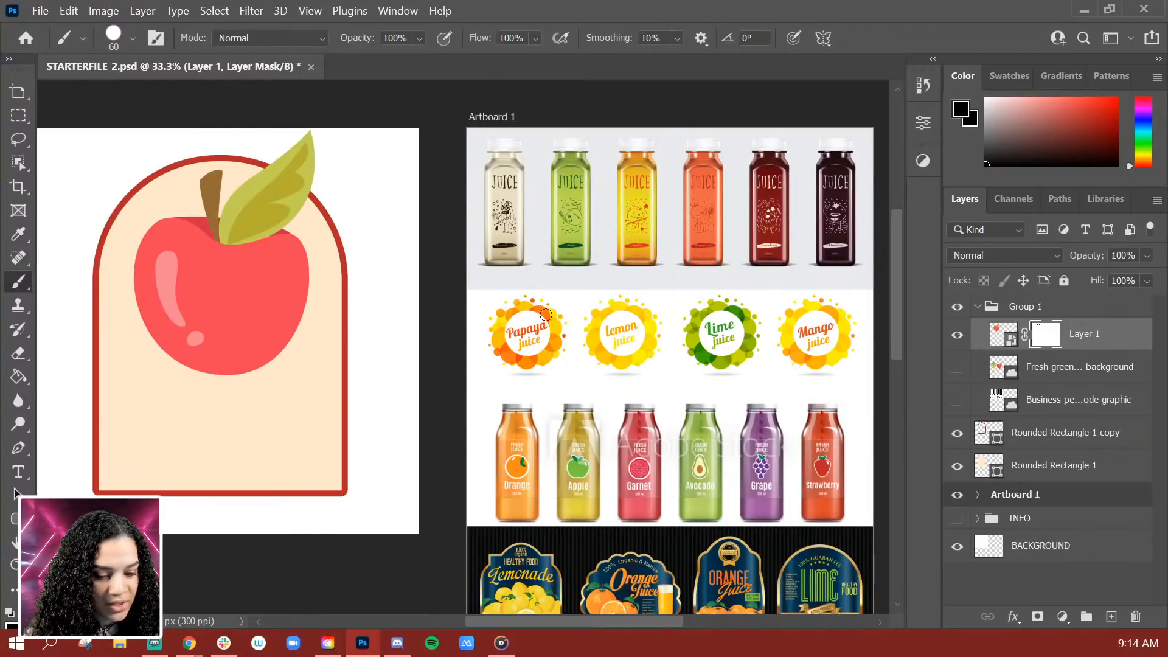
drag(693, 478, 677, 363)
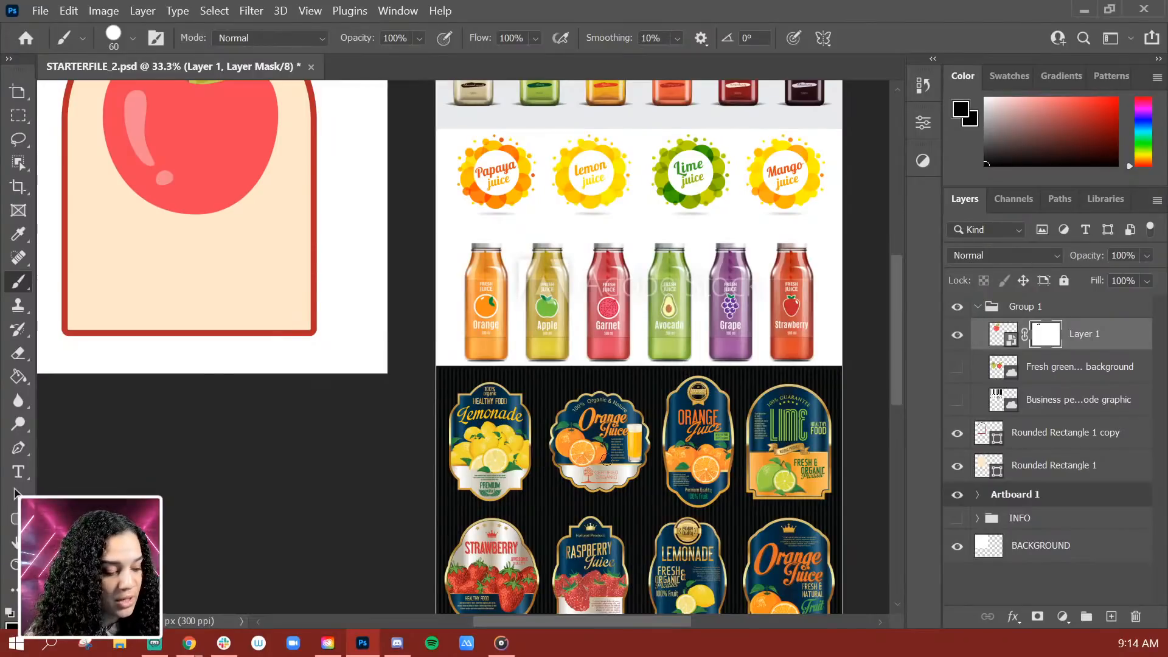
key(ctrl+minus)
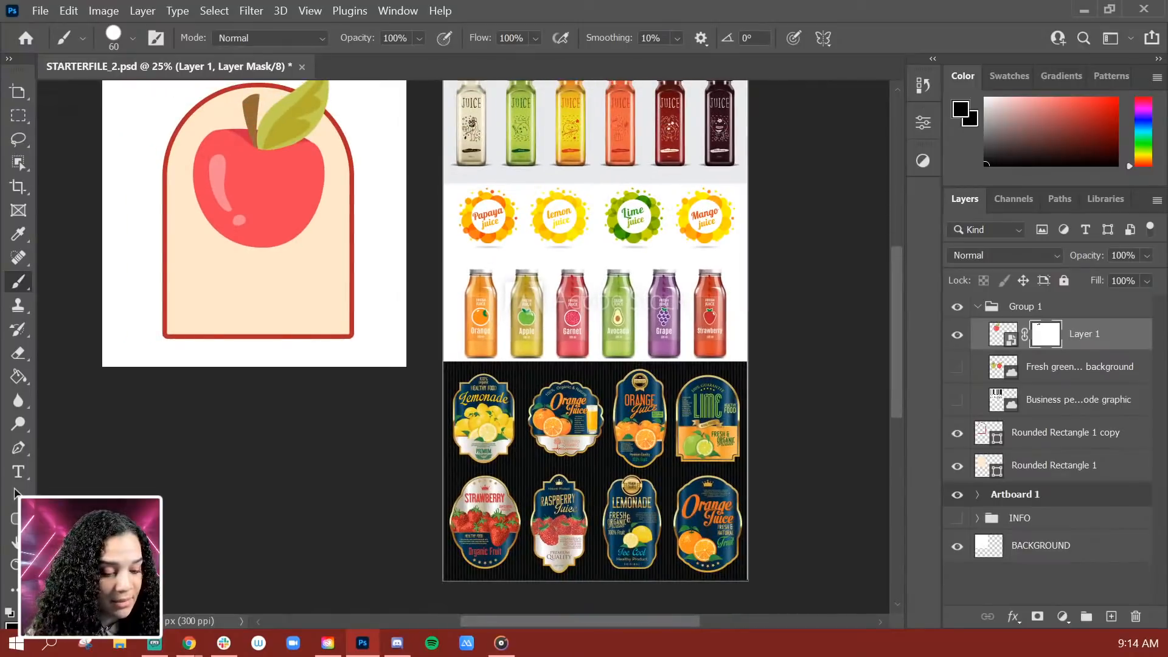
key(ctrl+plus)
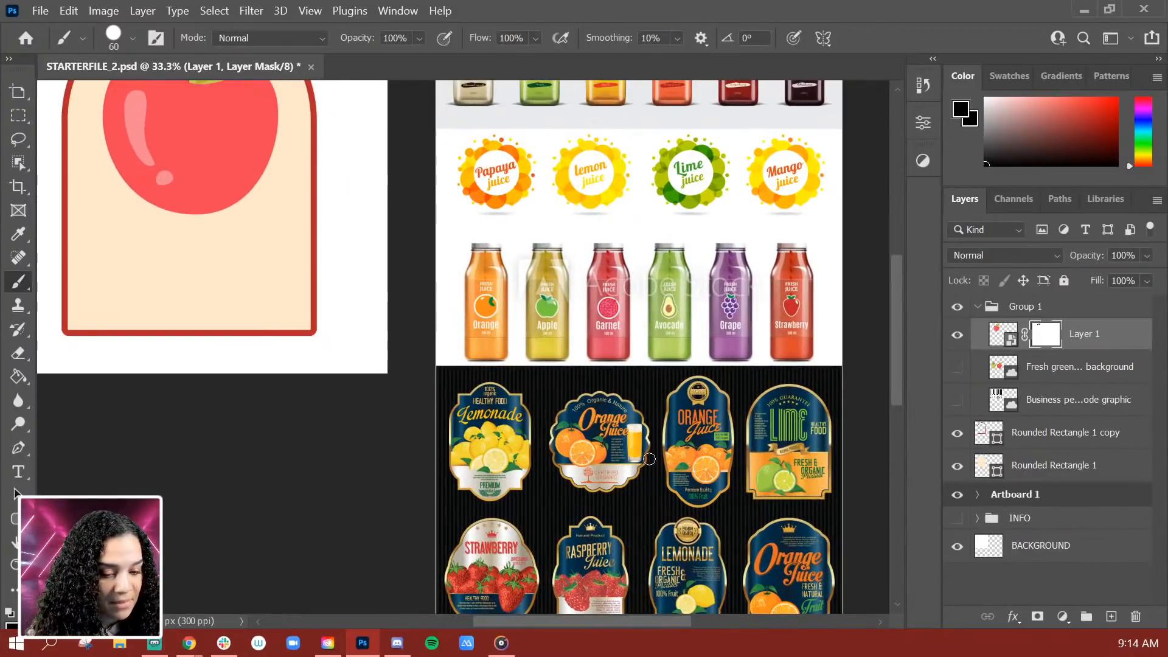
key(ctrl+minus)
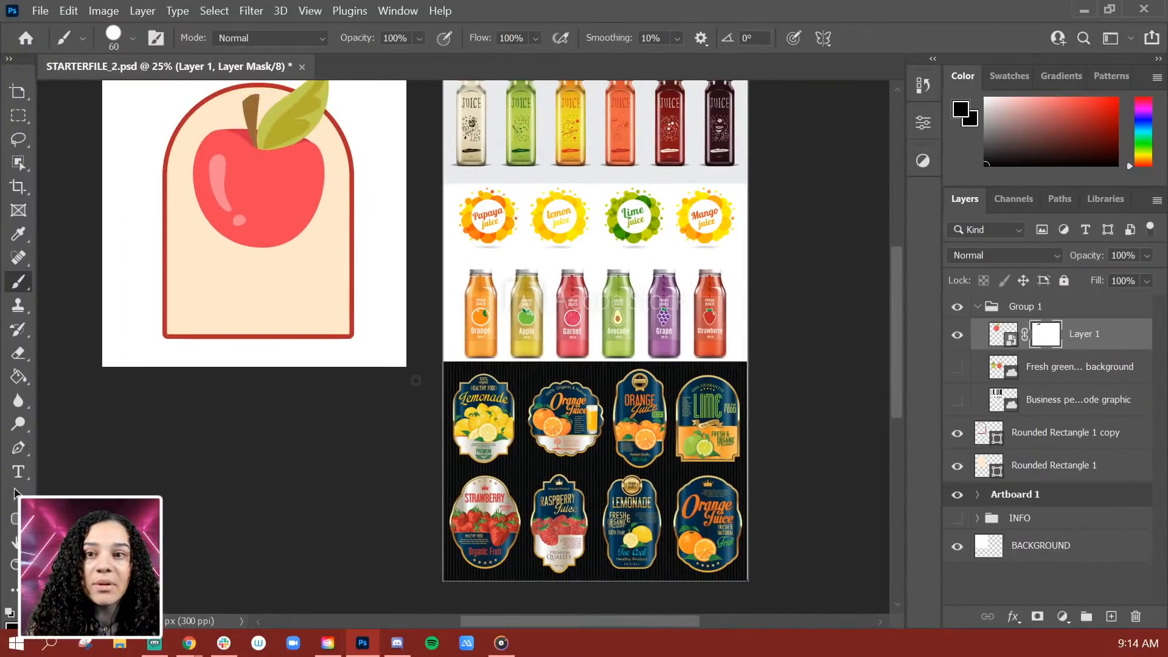
key(ctrl+plus)
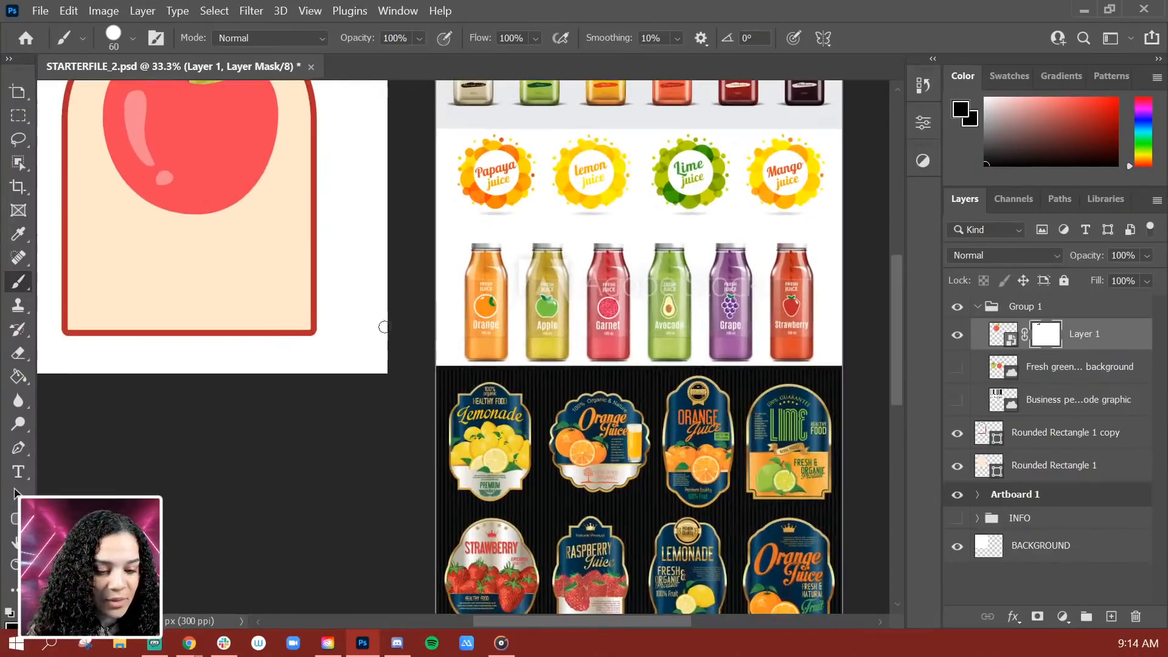
drag(233, 266, 377, 354)
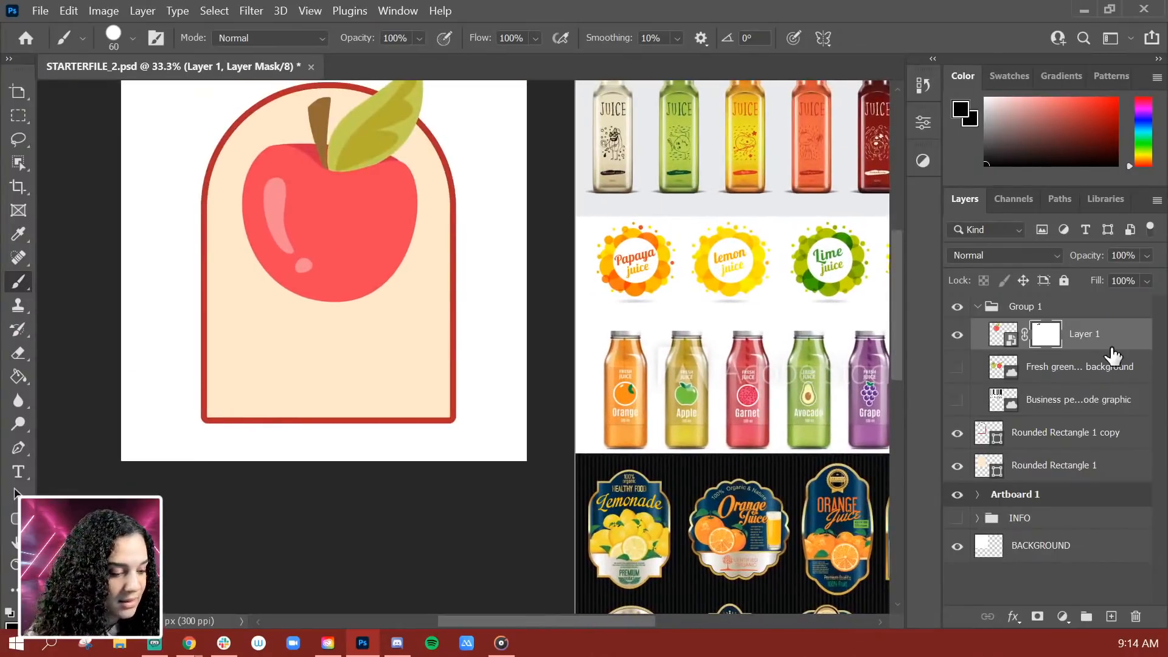
With the cream Rounded Rectangle 1 layer active, make a rectangular selection across the label's lower middle, overlapping the apple's lower part
click(1106, 466)
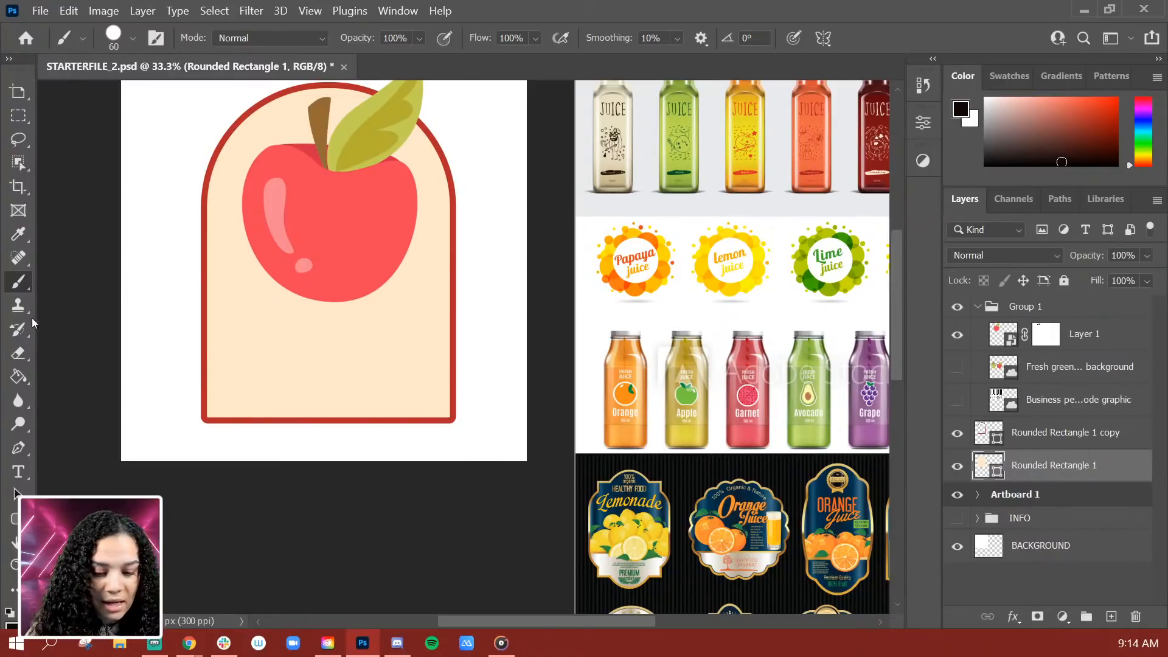
click(28, 116)
drag(539, 477, 60, 257)
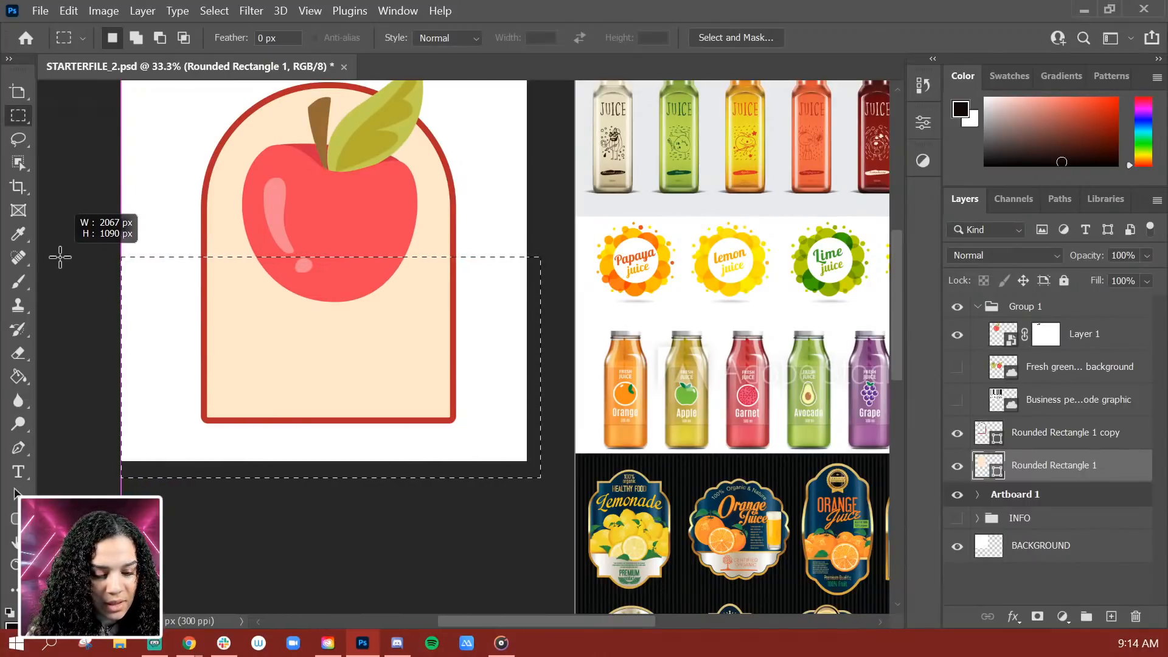
drag(60, 257, 60, 257)
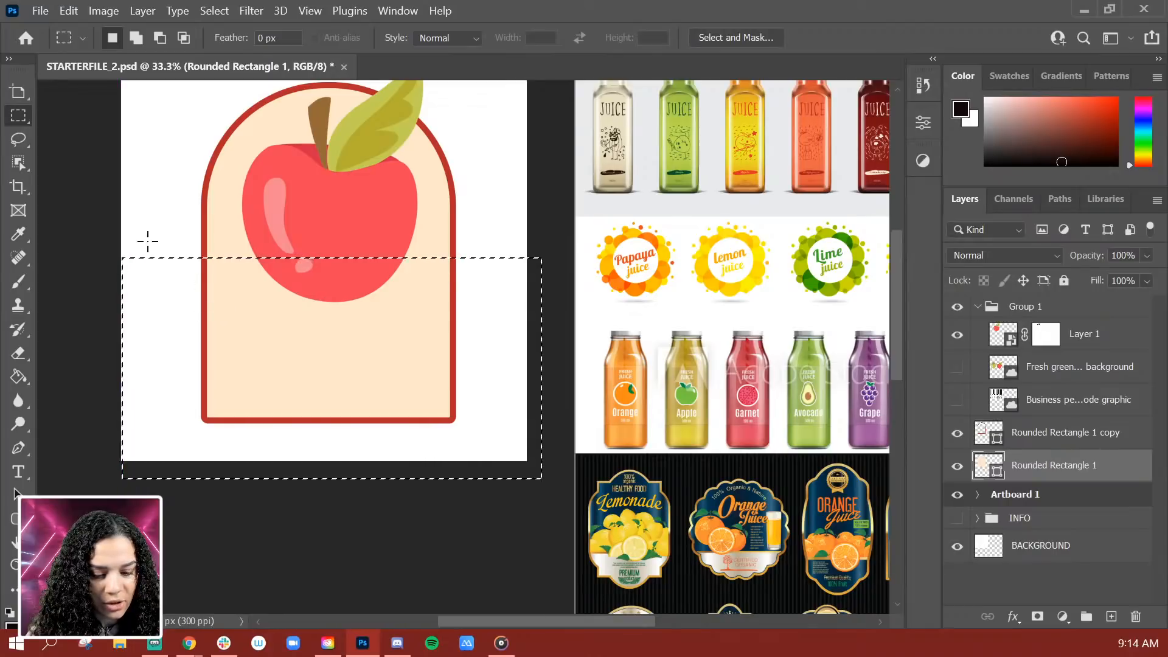
mouse_move(487, 383)
mouse_down()
mouse_move(418, 315)
mouse_move(230, 280)
mouse_move(141, 233)
mouse_up()
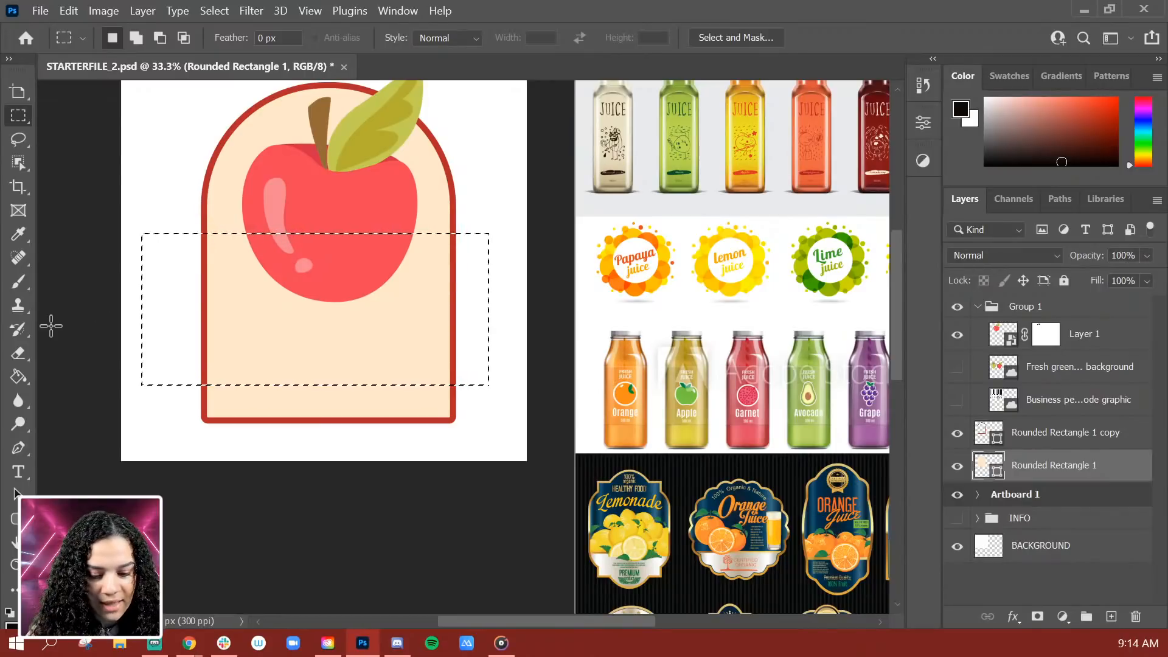
Sample the olive green from the apple's leaf and fill the selection with it on a new layer above the cream arch shape
click(18, 376)
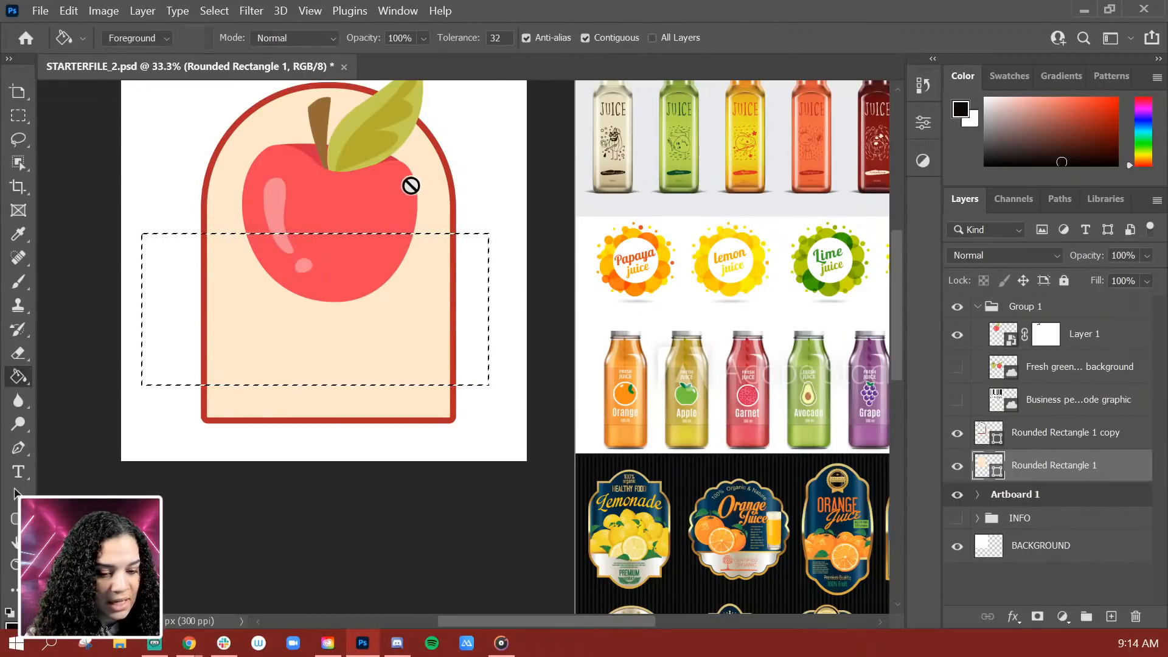
alt+click(360, 139)
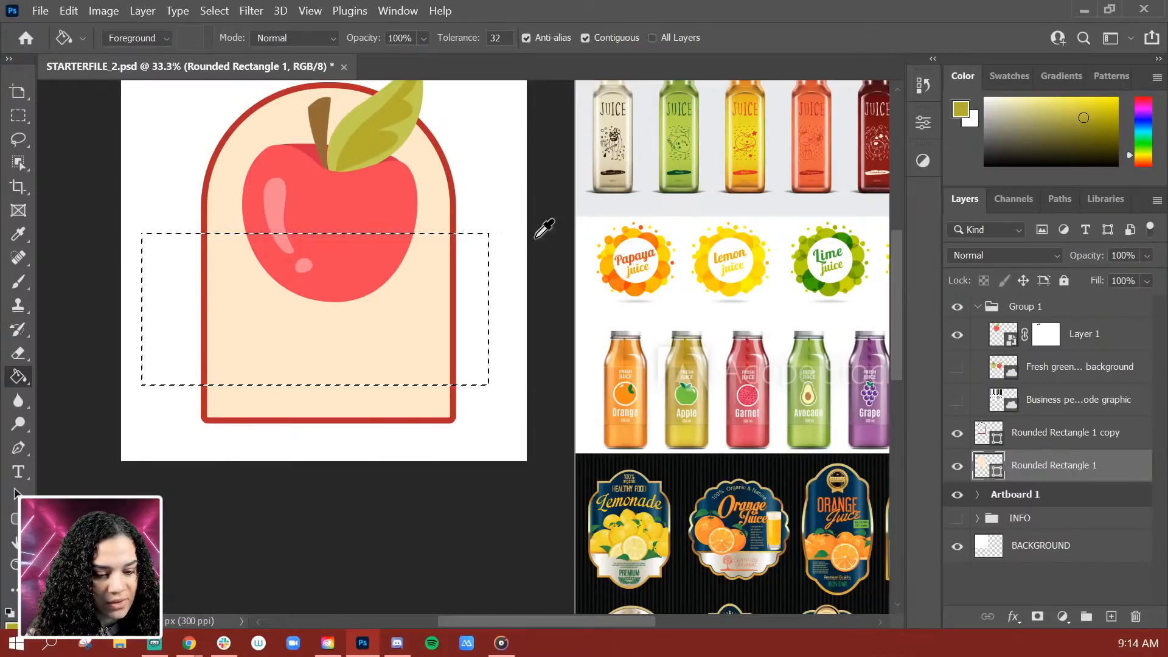
click(425, 328)
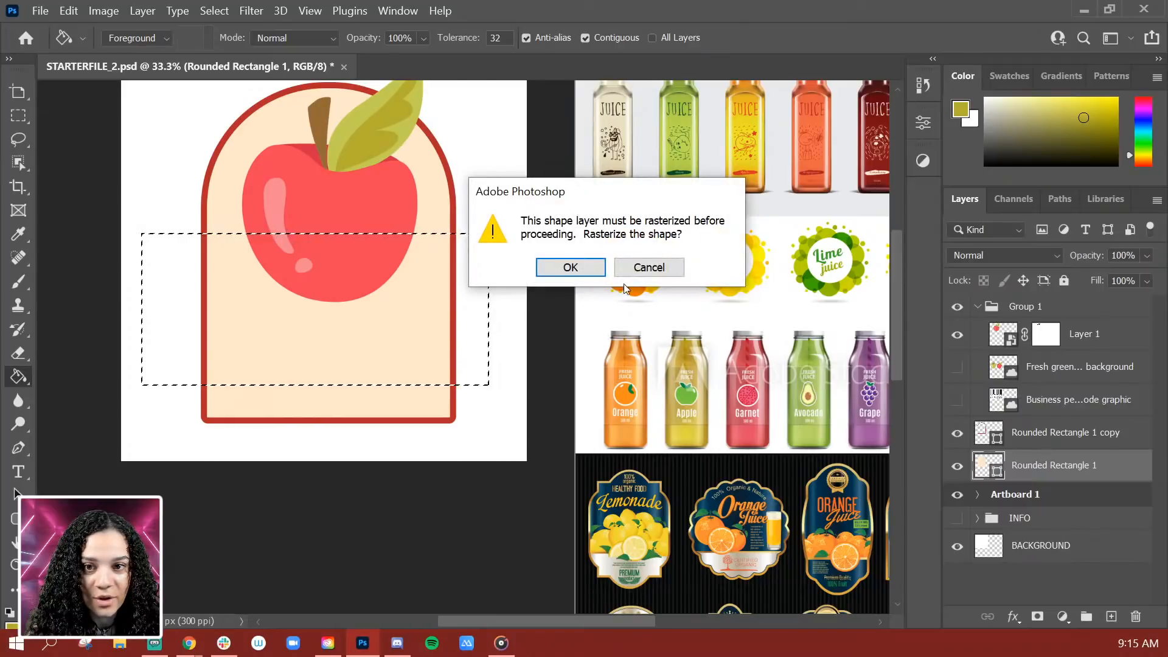
click(672, 279)
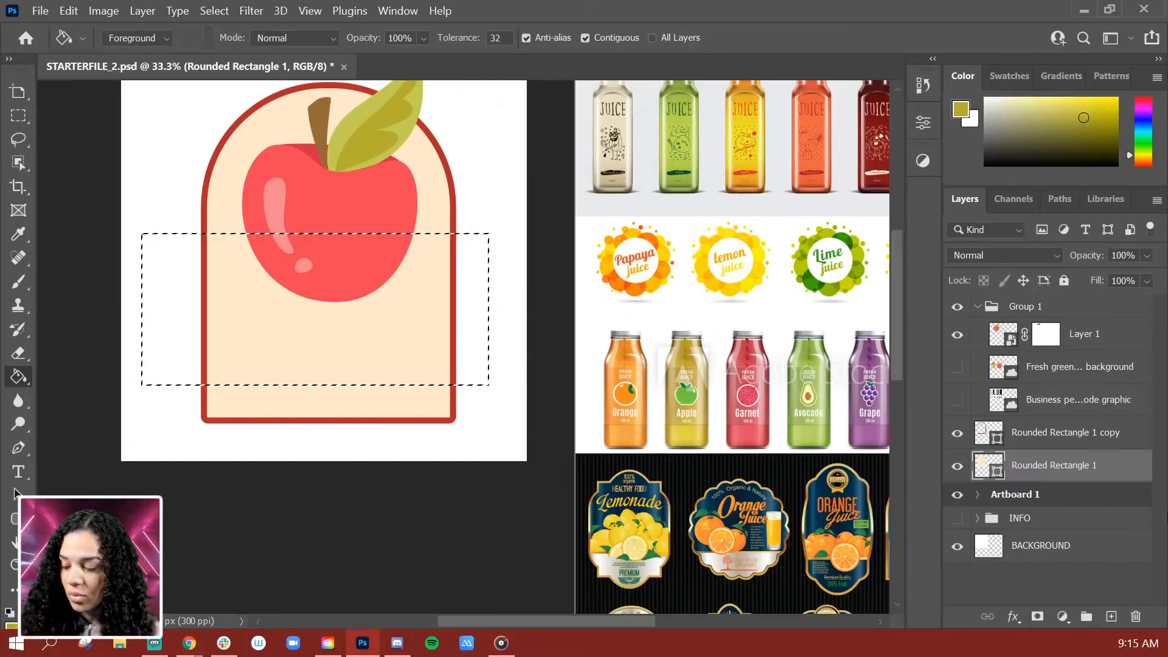
key(ctrl+shift+n)
key(Return)
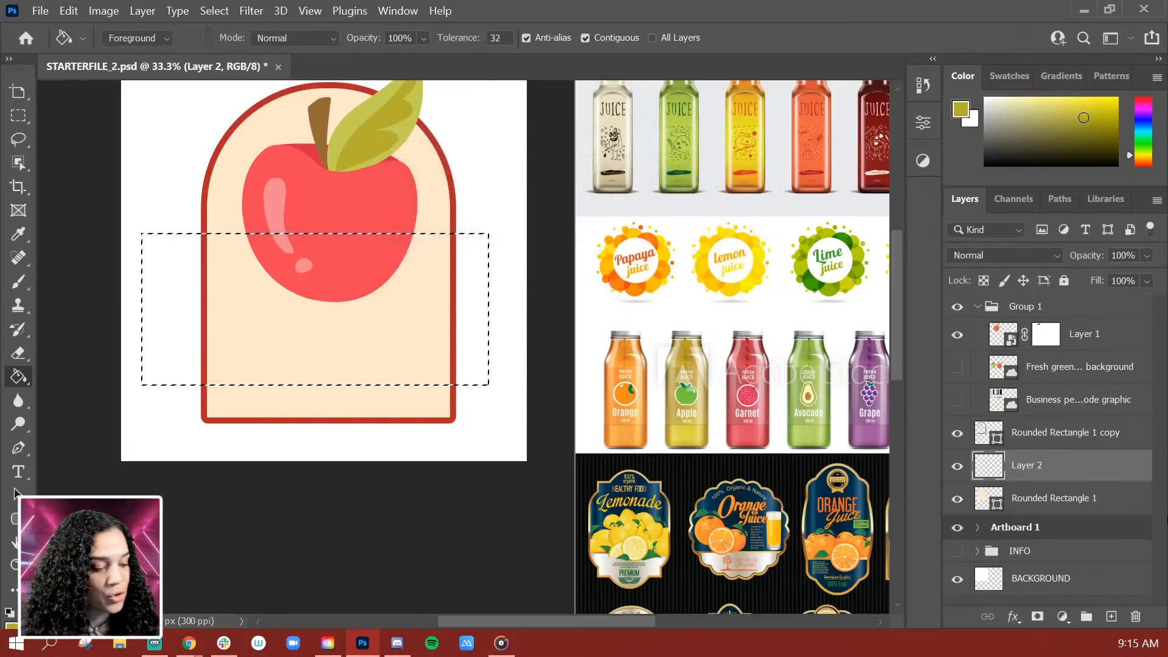
click(390, 316)
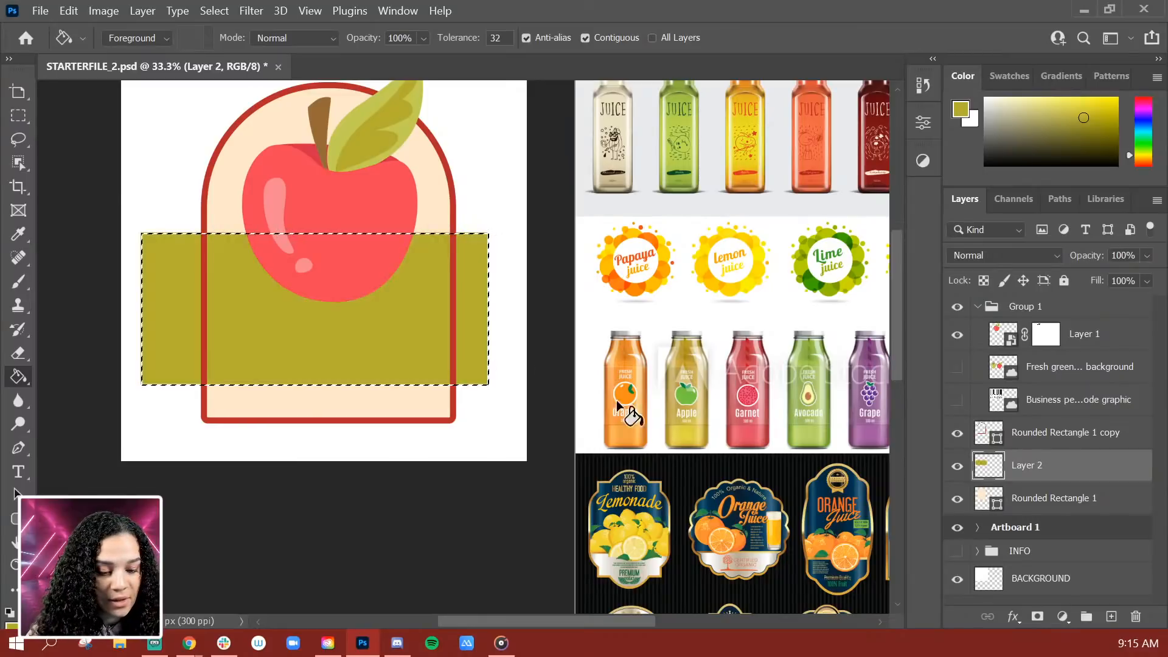
Clip the olive band layer to the cream arch shape and clear the selection
right_click(1108, 468)
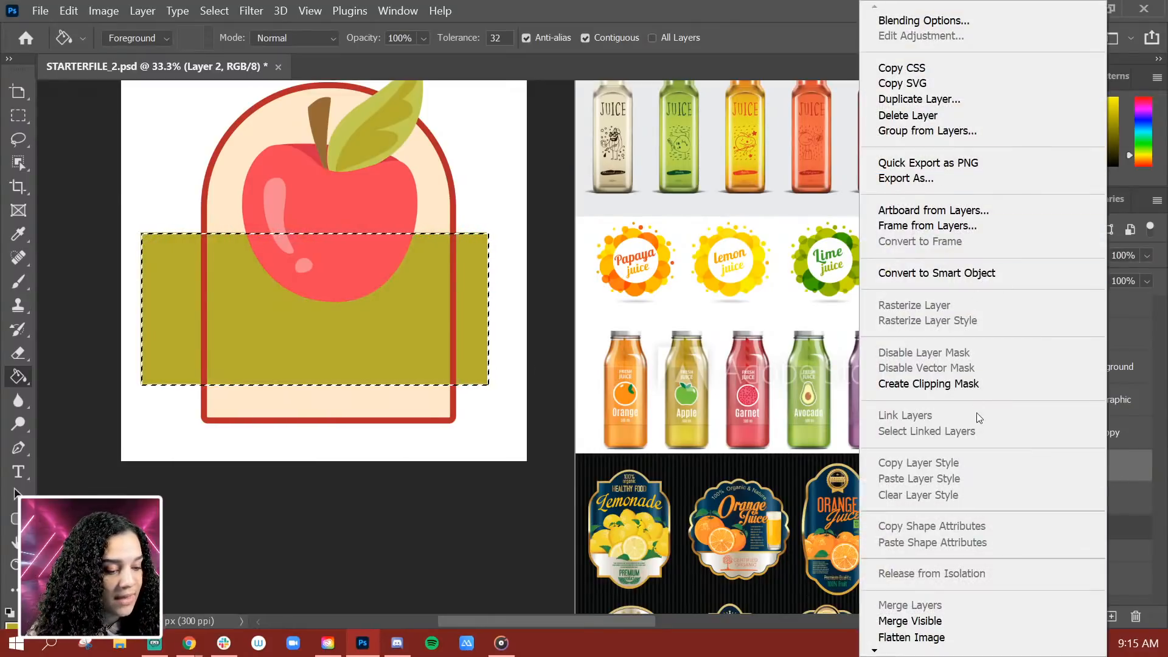
click(973, 384)
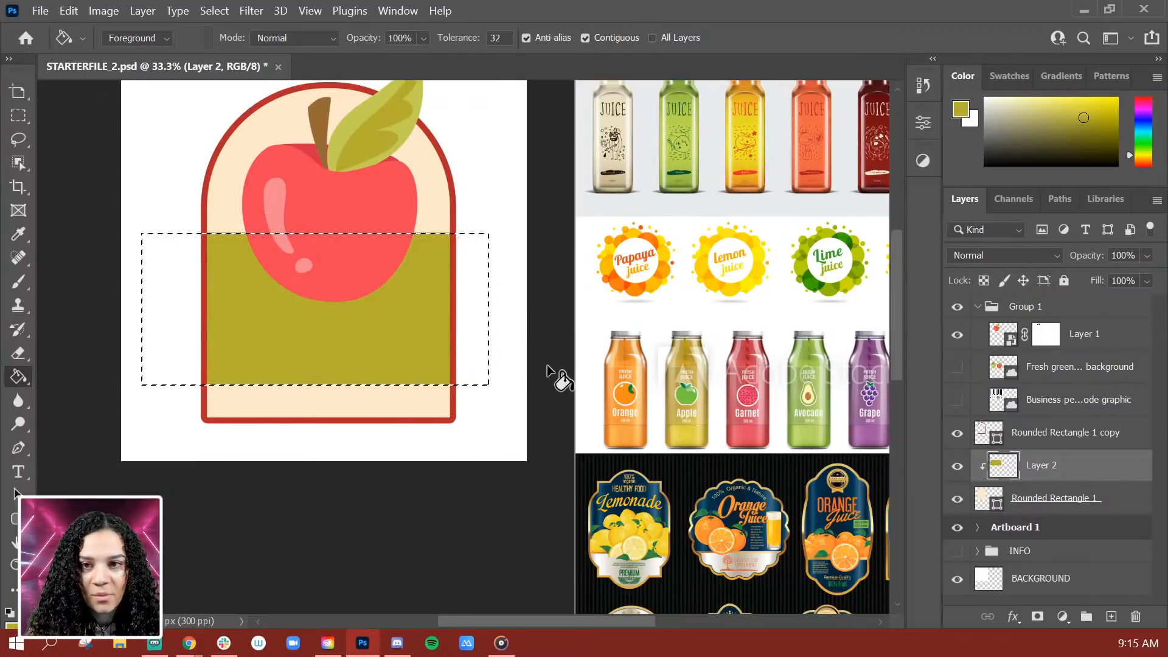
click(19, 116)
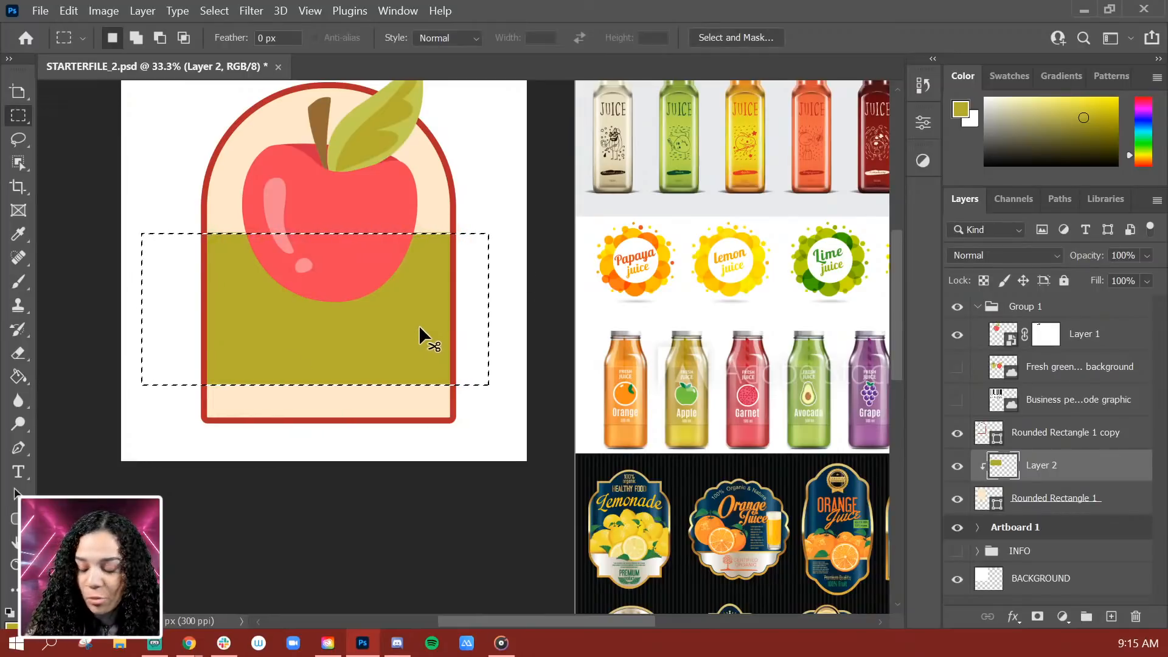
key(ctrl+d)
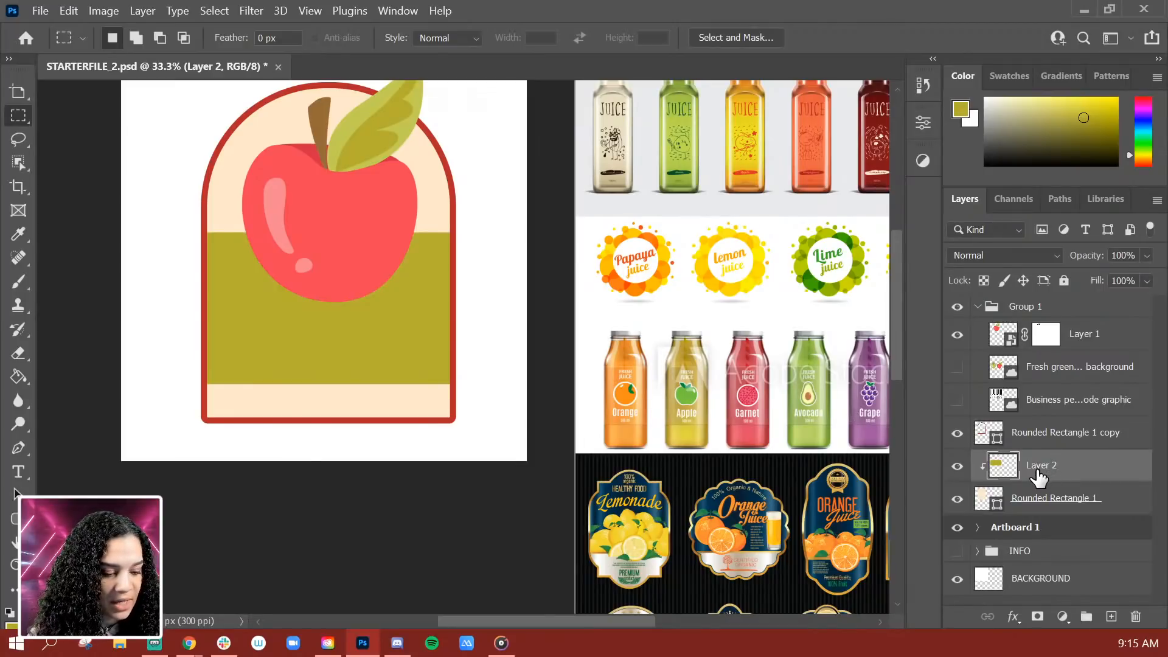
Recolour the olive band to golden orange with Hue/Saturation, setting Hue to -16 and Saturation to +38
drag(808, 531, 789, 493)
drag(705, 377, 708, 426)
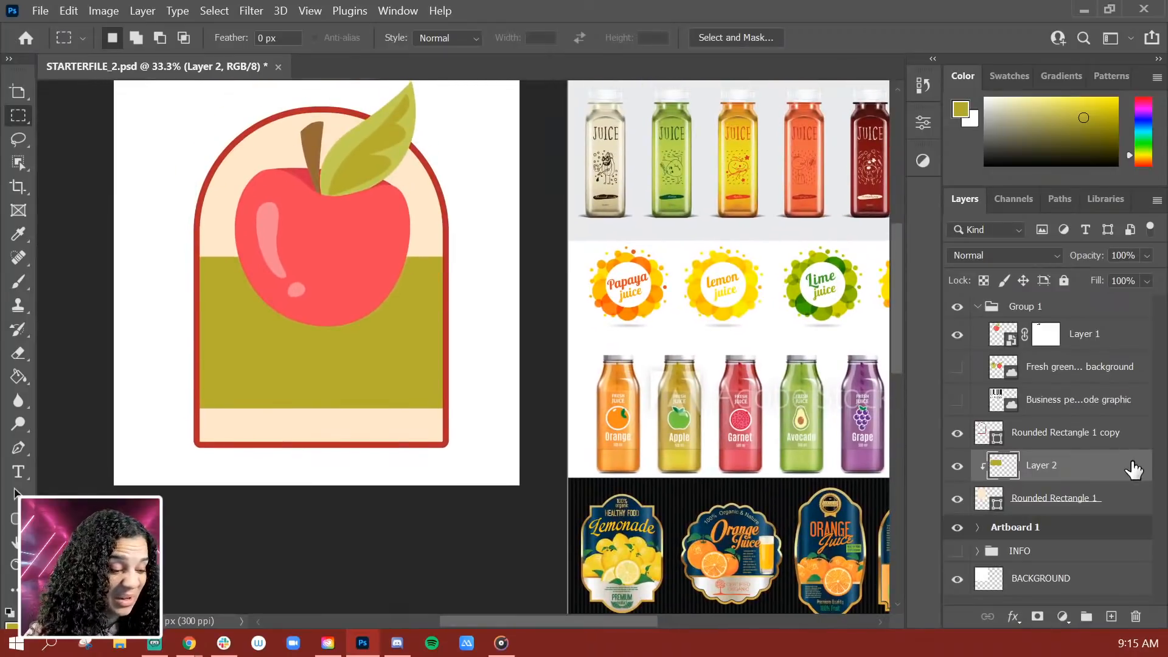
key(ctrl+u)
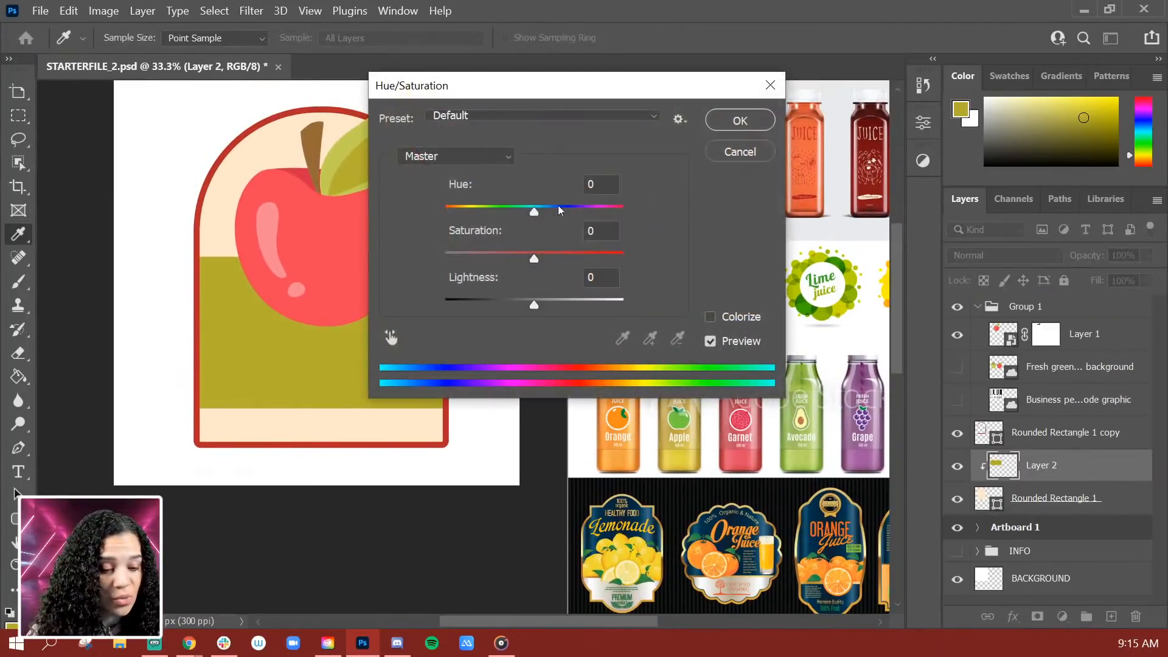
drag(552, 93, 781, 83)
mouse_move(761, 201)
mouse_down()
mouse_move(844, 206)
mouse_move(736, 212)
mouse_move(741, 202)
mouse_up()
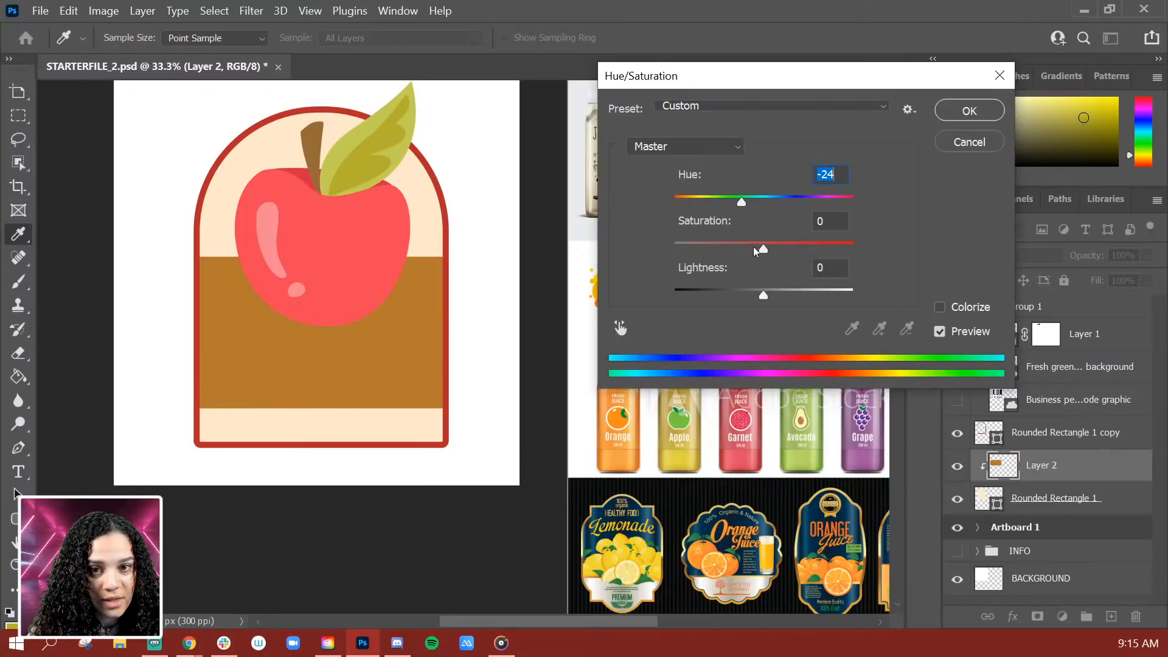
click(797, 246)
drag(740, 203, 751, 202)
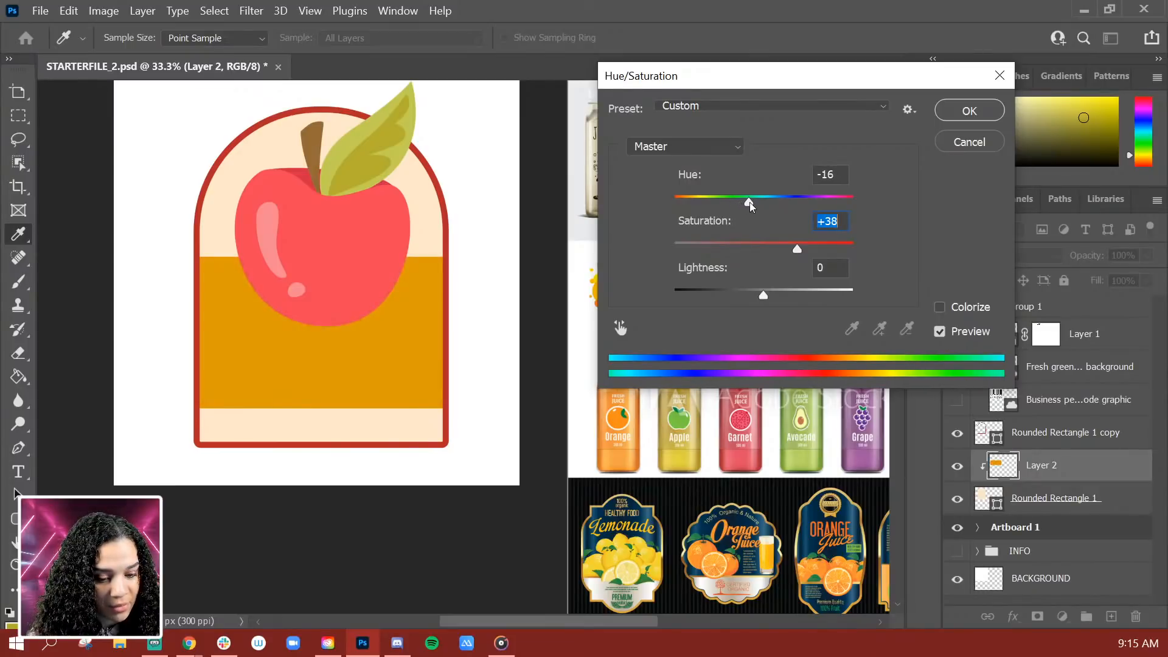
click(749, 201)
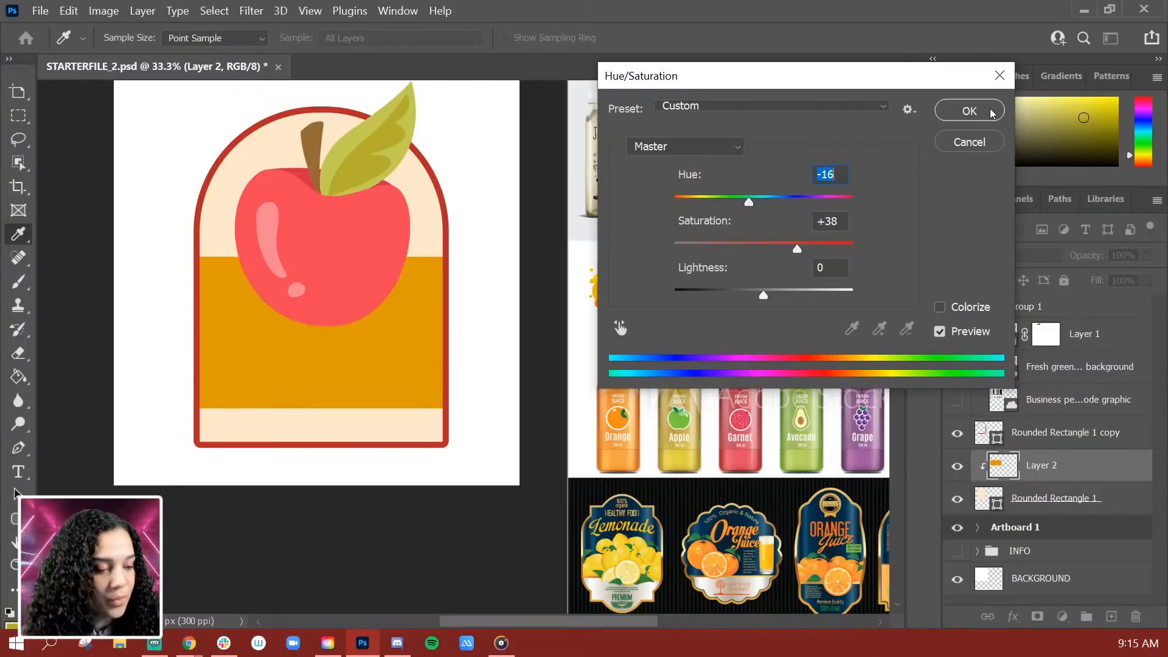
click(969, 111)
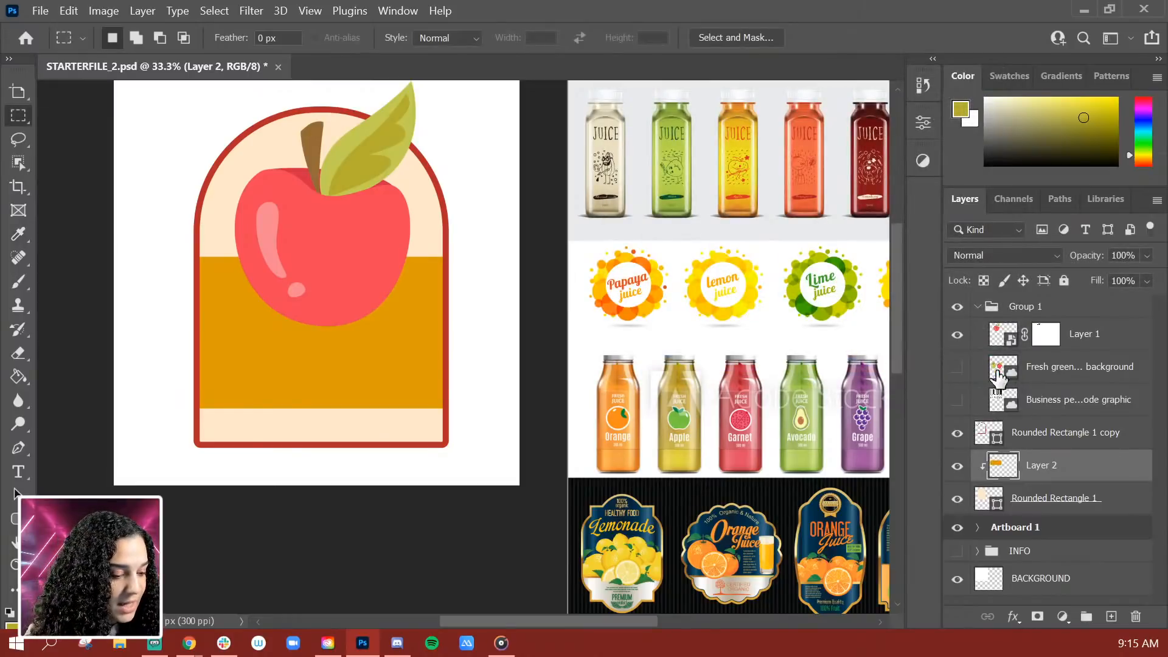
Duplicate the green and red apple illustration layer, hide the original, and place the copy beneath the orange band within the clipped layers
click(957, 367)
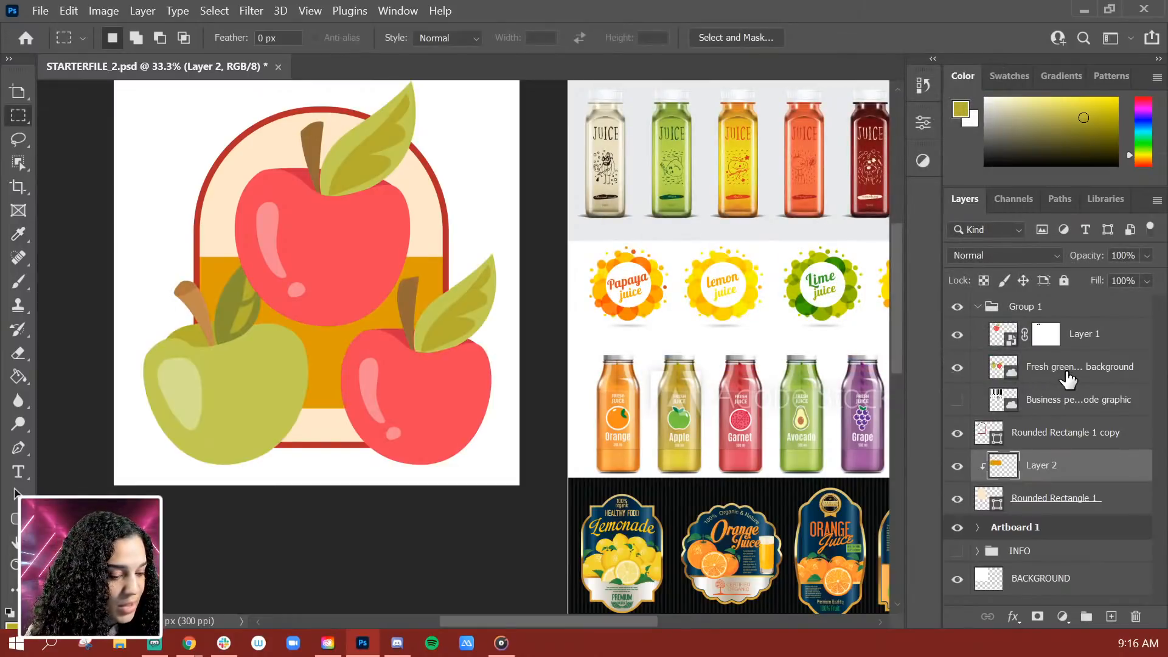
click(1113, 374)
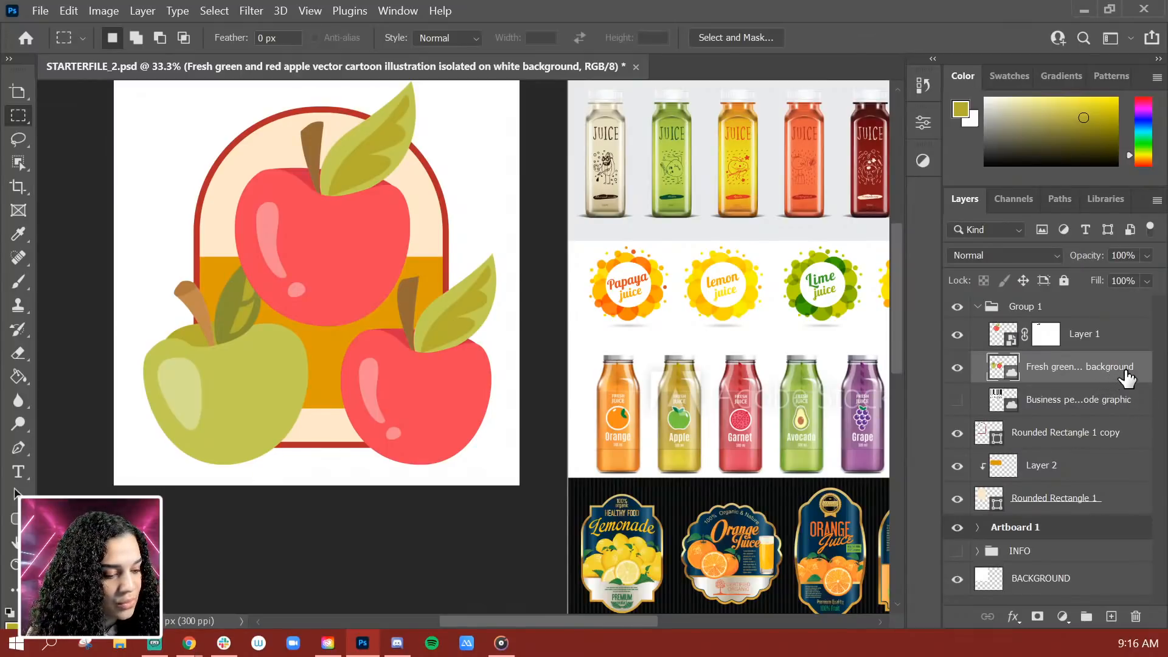
key(ctrl+j)
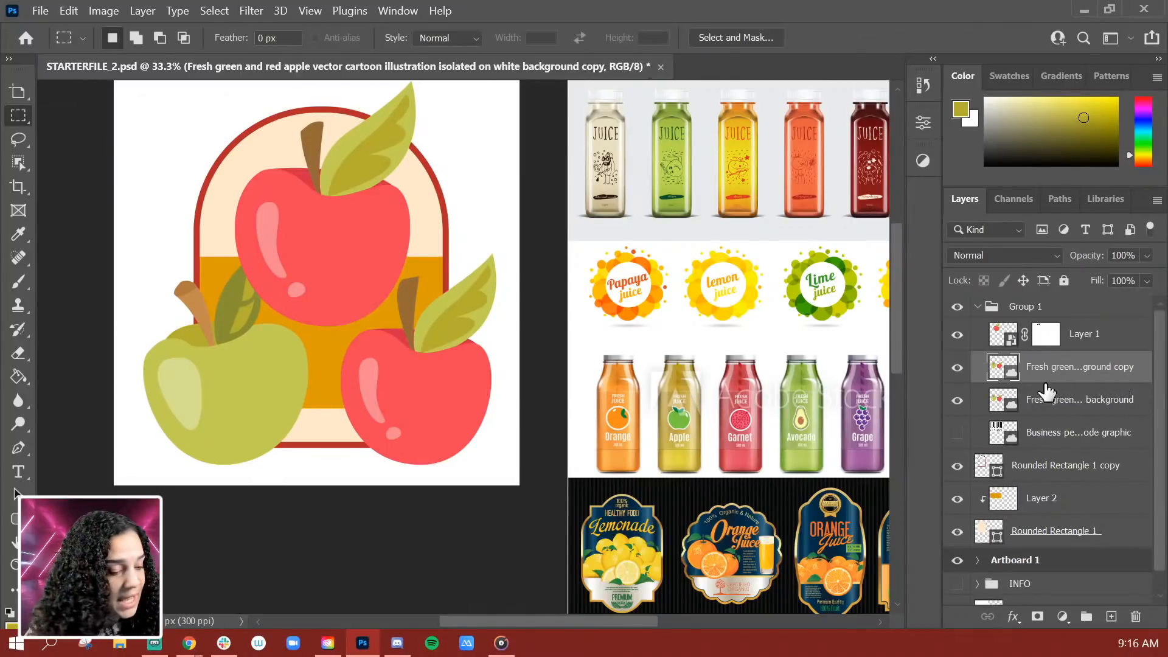
click(954, 400)
drag(1132, 377, 1154, 510)
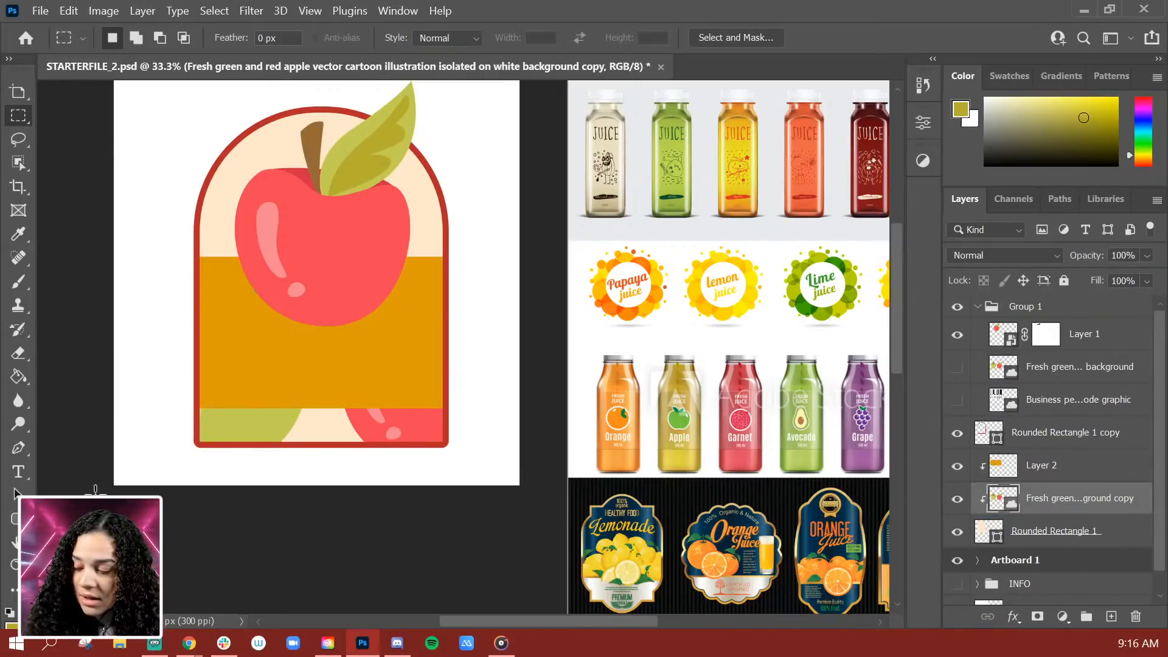
Shrink the apple illustration copy to 11.46% and position it behind the large apple at the label's left edge, just above the band
key(ctrl+t)
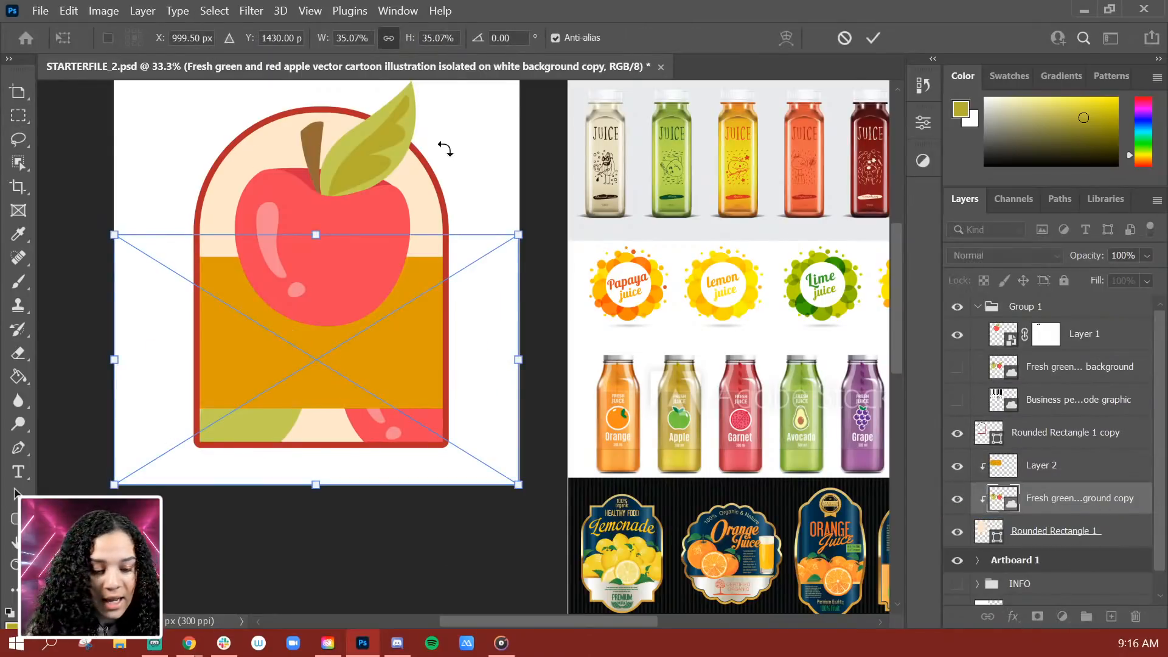
drag(529, 240, 332, 349)
drag(250, 404, 323, 227)
drag(390, 176, 306, 227)
drag(259, 262, 203, 240)
key(Return)
Duplicate the small apple pair, place the copy beside the first at the label's left edge, and clip it to the arch
key(ctrl+j)
key(ctrl+t)
key(Return)
key(m)
right_click(1084, 506)
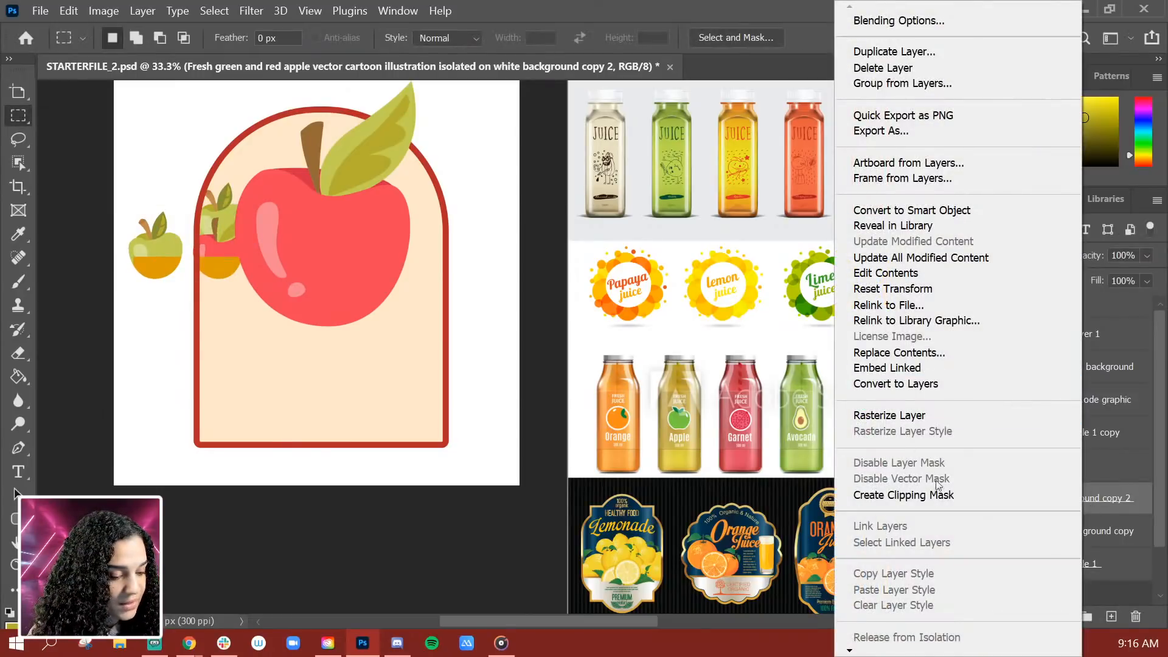
click(903, 494)
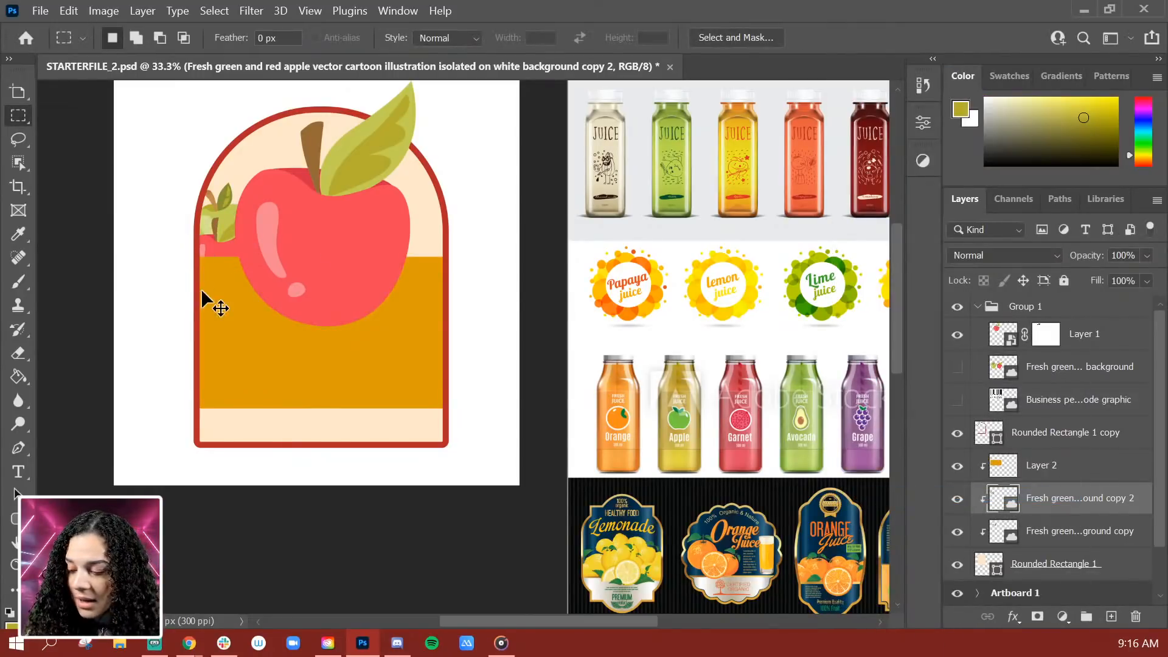
Tuck the second small apple pair partly behind the large apple and add two more copies on the label's right side
key(ctrl+t)
drag(204, 269, 370, 247)
key(Return)
key(ctrl+j)
key(ctrl+t)
key(Return)
key(m)
key(ctrl+j)
key(ctrl+t)
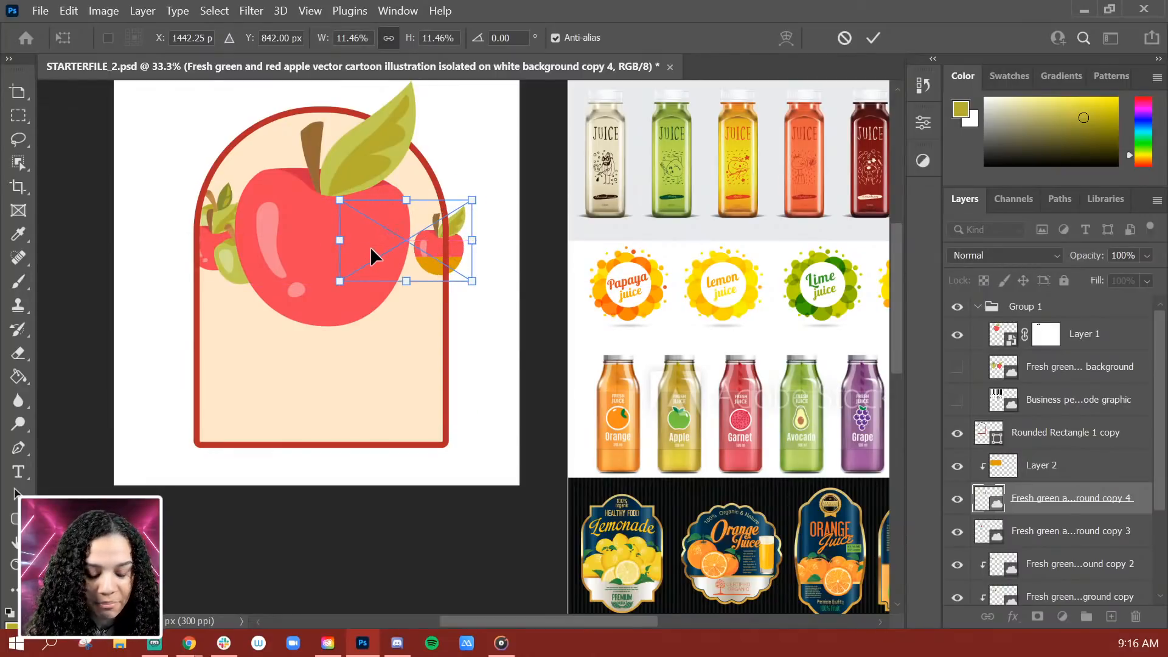
key(Return)
key(m)
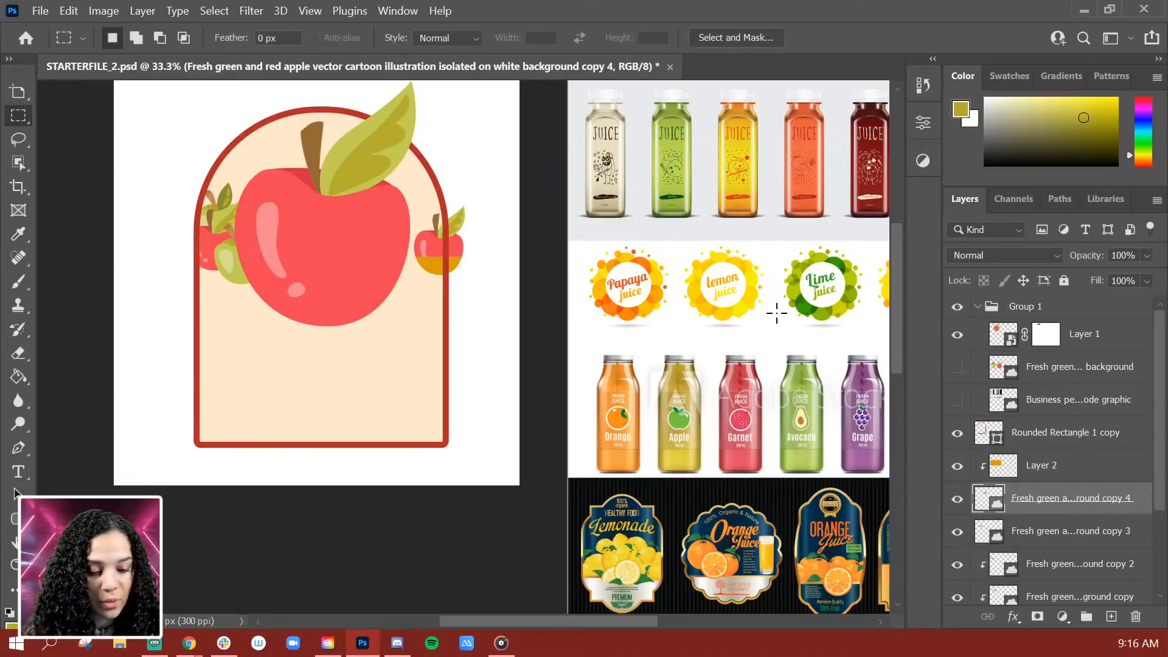
Rotate the newest small apple pair to about 20° and position it behind the large apple's right side
key(ctrl+t)
drag(409, 241, 473, 218)
drag(527, 163, 535, 185)
drag(485, 226, 395, 236)
key(Return)
Add two more copies of the rotated small apple pair, adjusting their angle and position to fill the label's right edge
key(ctrl+j)
key(ctrl+t)
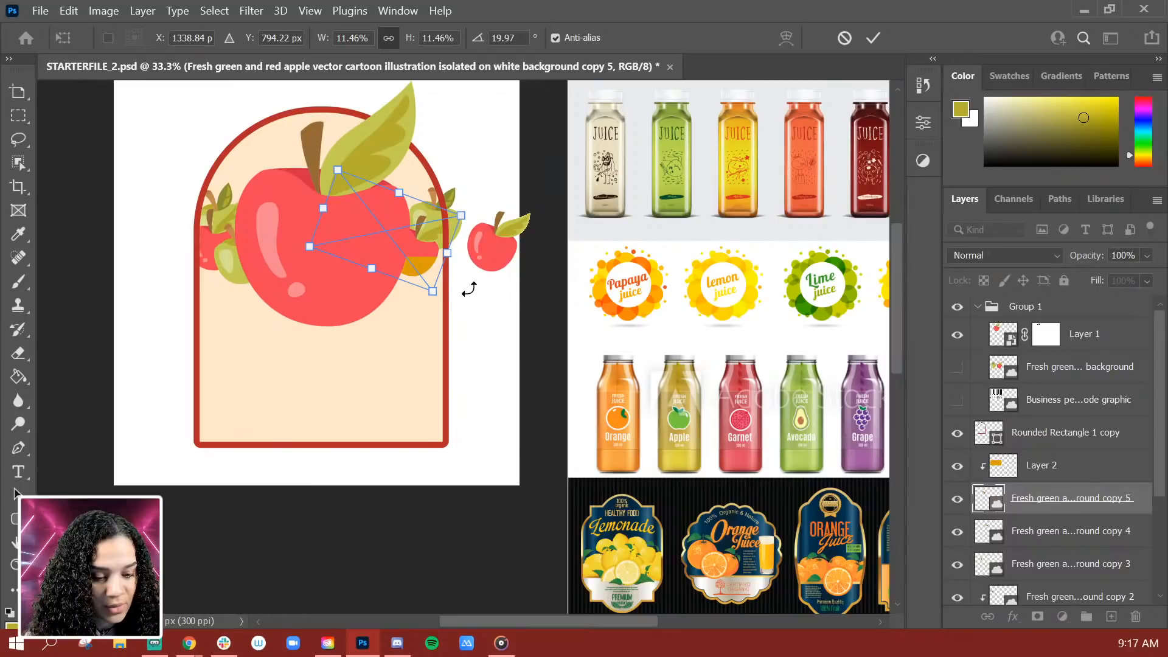
drag(469, 286, 471, 271)
drag(399, 259, 461, 257)
key(Return)
key(ctrl+j)
key(ctrl+t)
key(Return)
key(m)
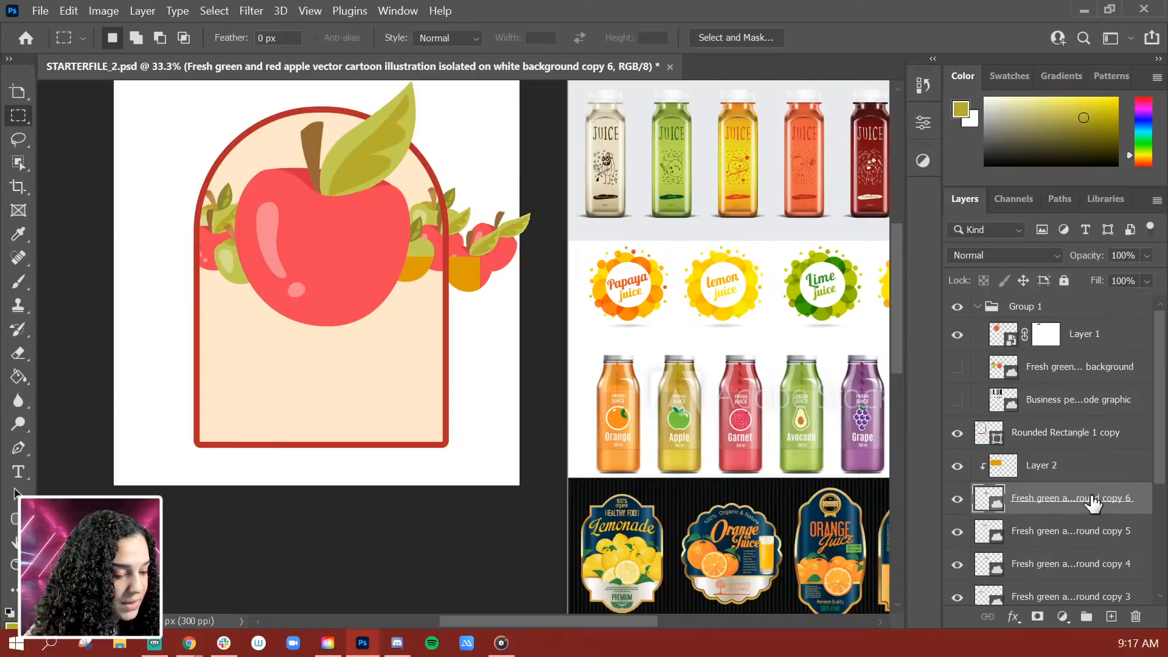
Clip the unclipped apple copies 3 through 6 to the cream arch shape together
scroll(1086, 469, down, 3)
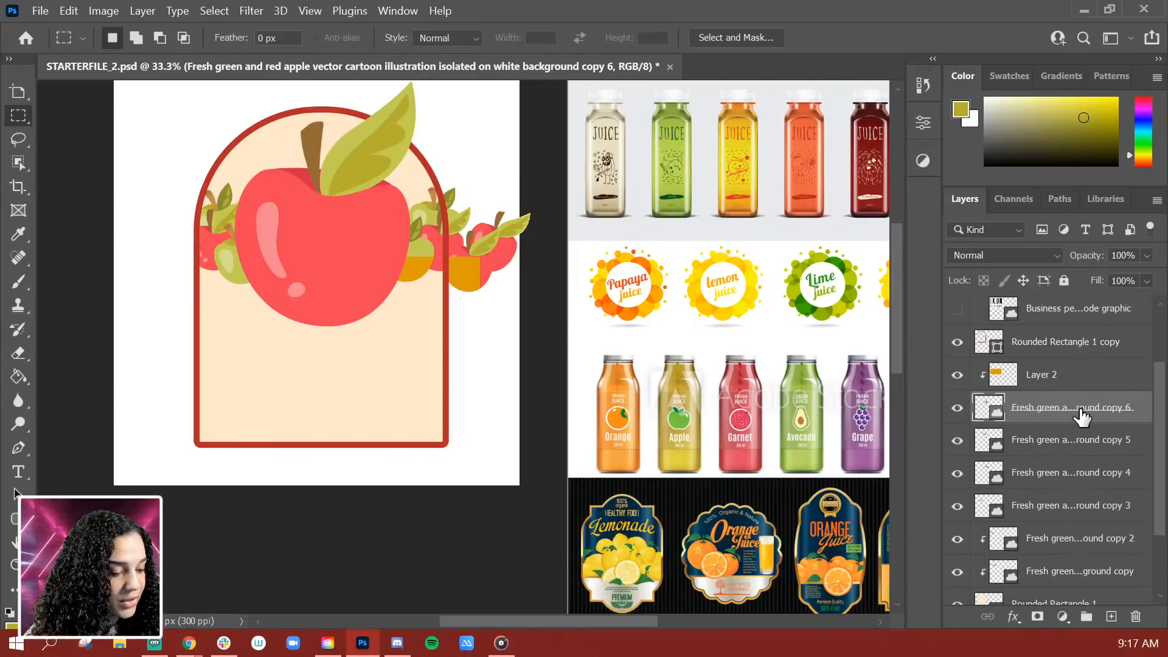
shift+click(1078, 510)
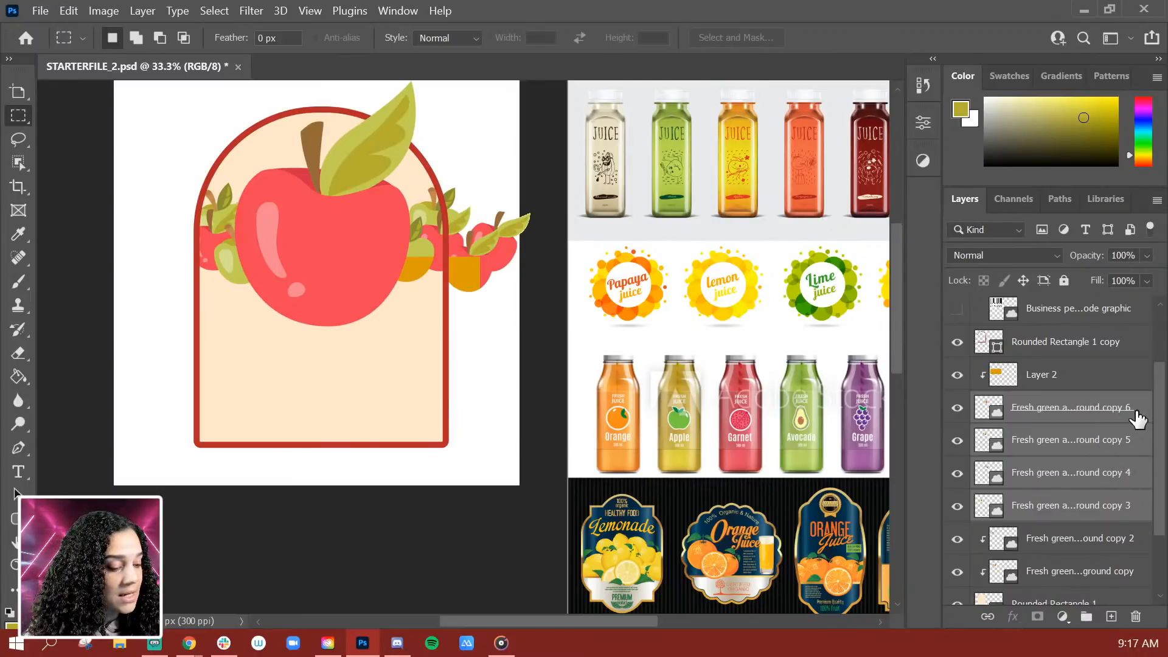
right_click(1119, 438)
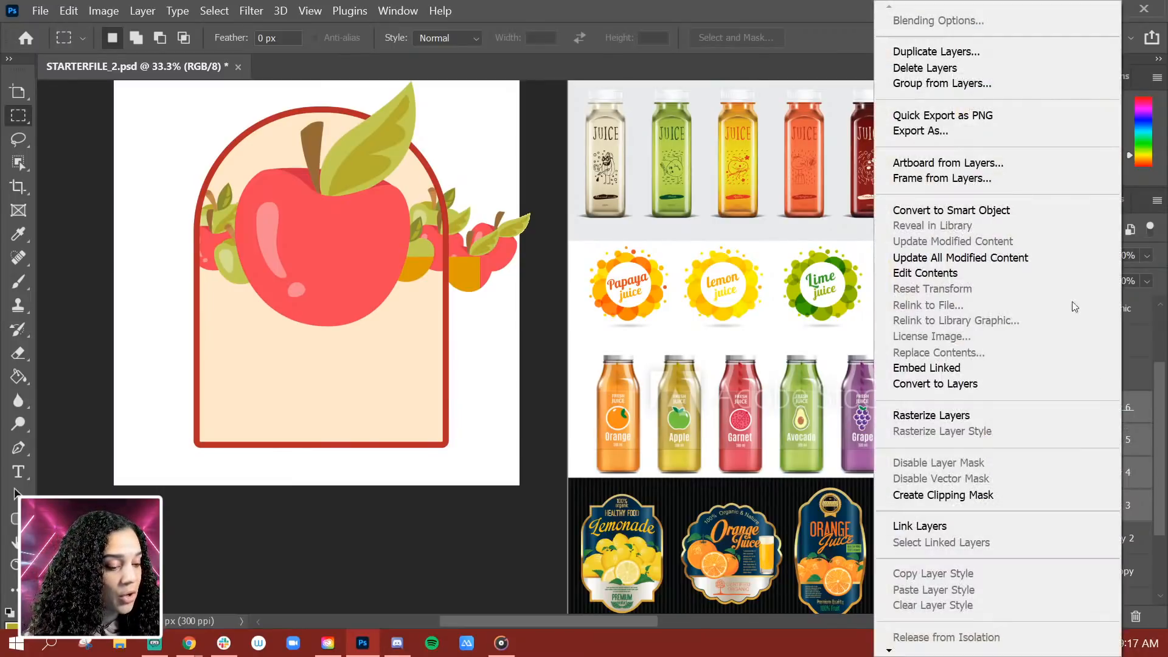
click(973, 494)
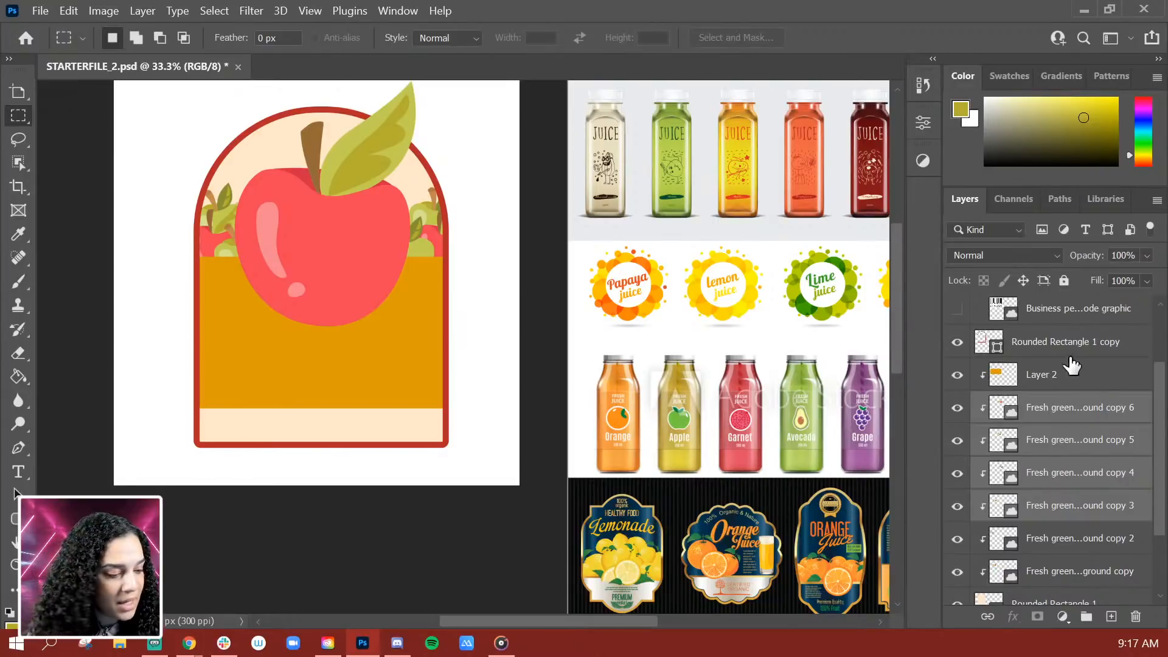
Scale the large red apple down slightly and reposition it over the top edge of the orange band
scroll(1089, 371, up, 3)
click(1125, 343)
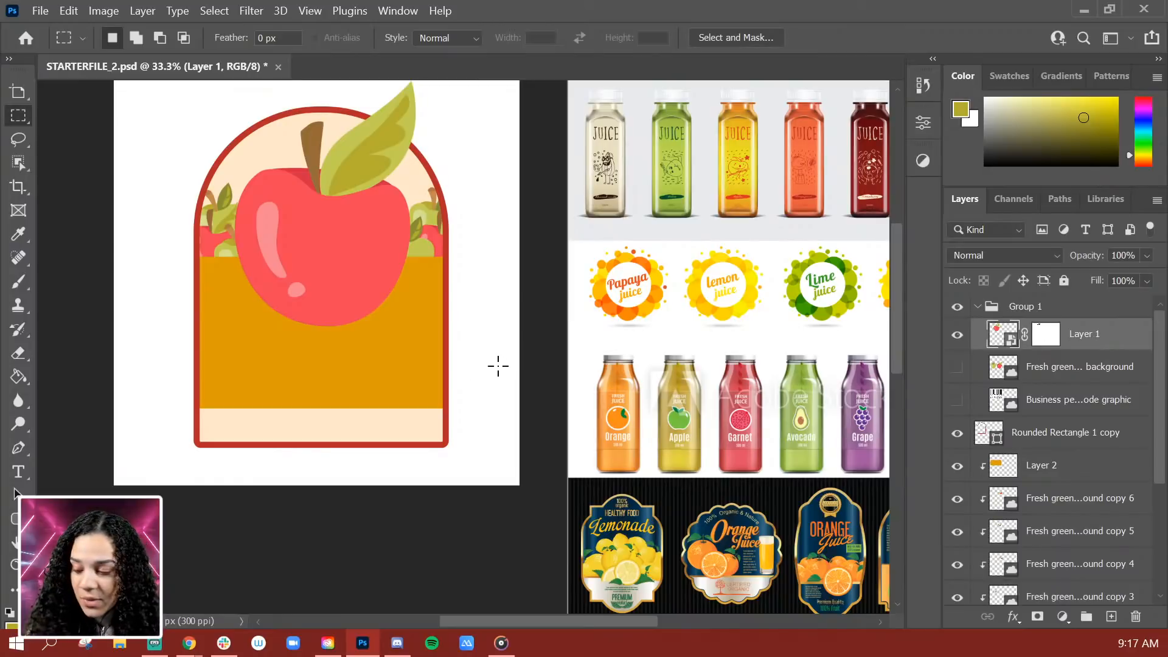
key(ctrl+t)
drag(415, 324, 404, 311)
drag(373, 258, 375, 261)
key(Return)
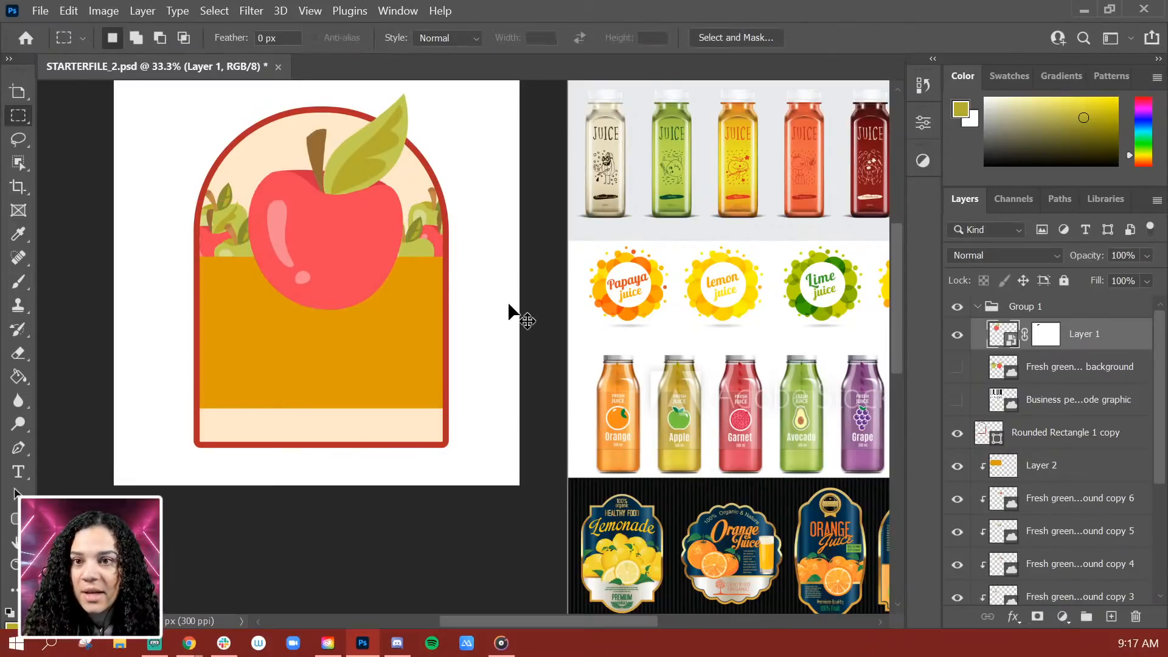
key(ctrl+minus)
key(ctrl+minus)
key(ctrl+plus)
key(ctrl+plus)
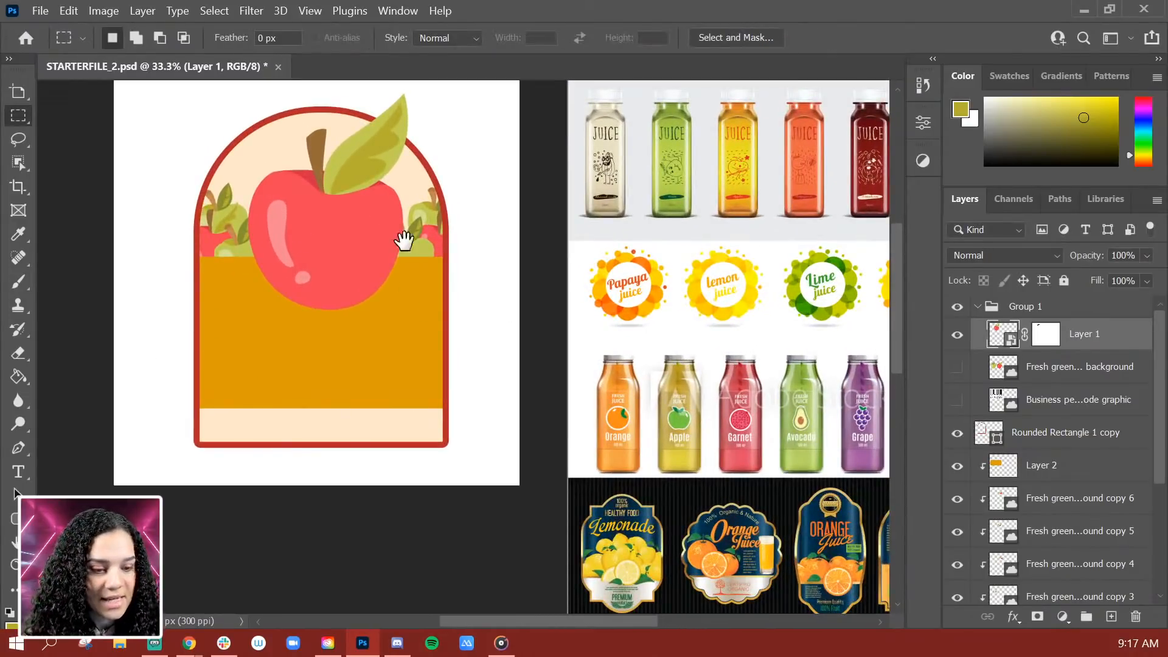
drag(403, 240, 421, 299)
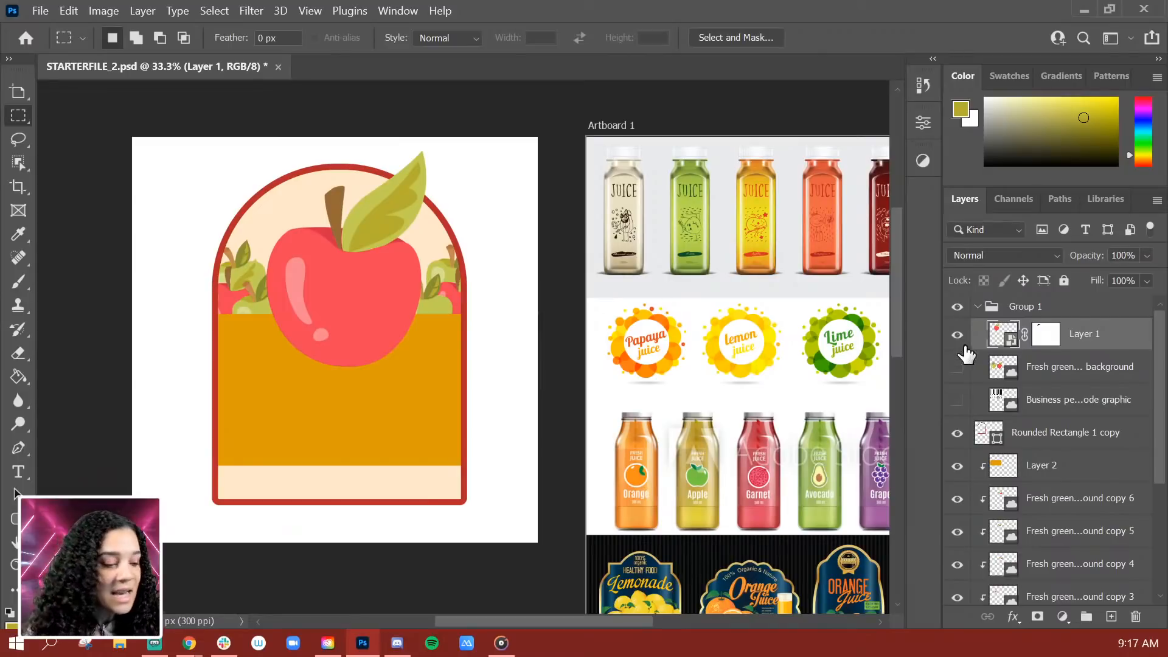
Select all six clipped small apple layers together, from copy 6 down to the first copy
scroll(1095, 485, down, 1)
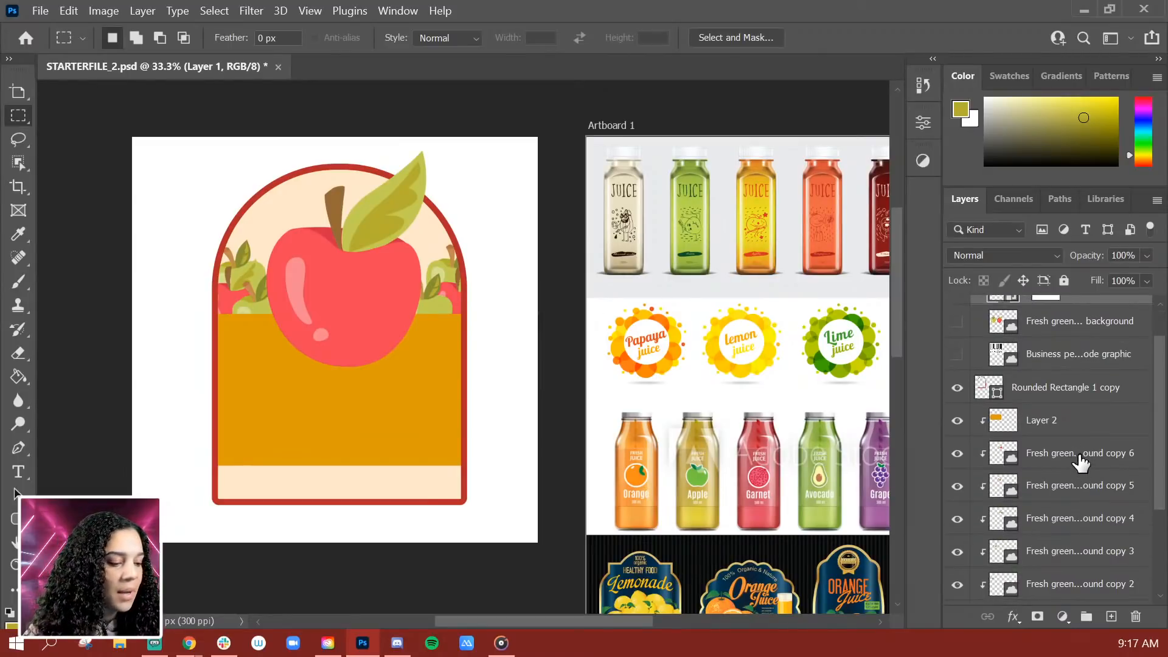
click(1080, 463)
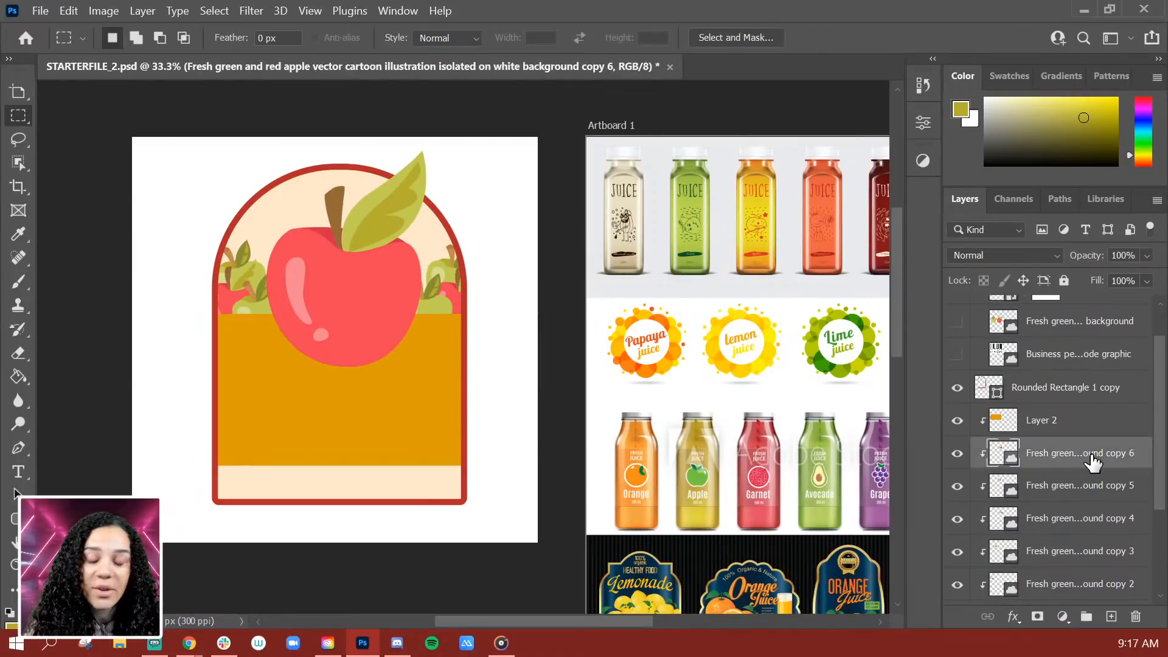
scroll(1091, 470, down, 3)
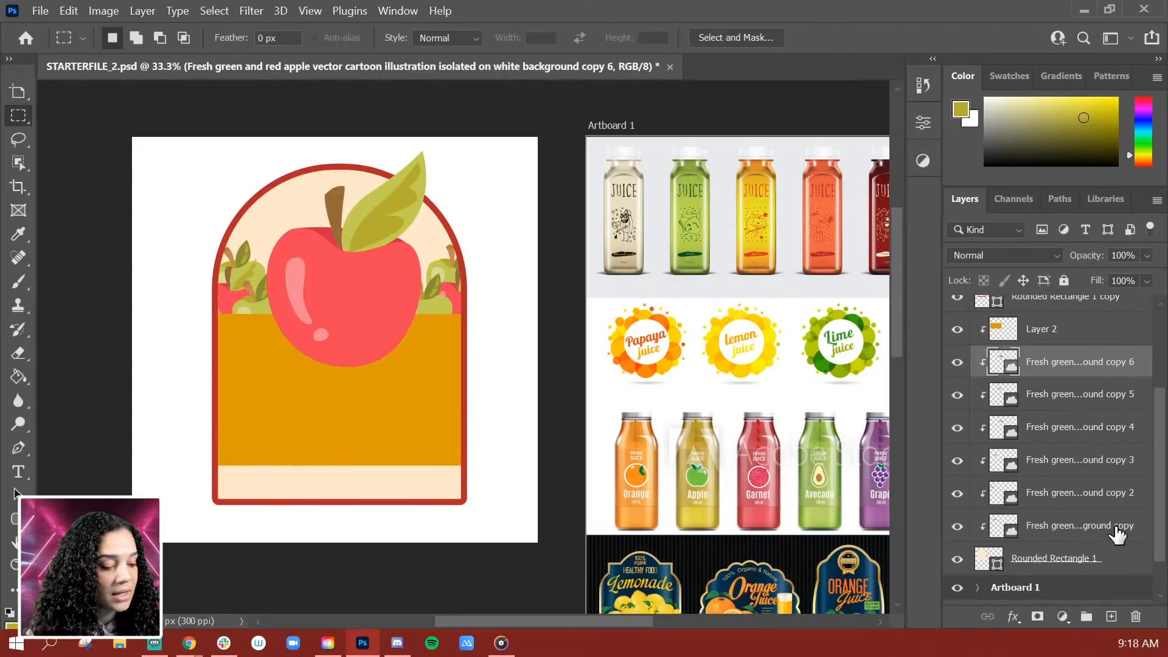
shift+click(1118, 534)
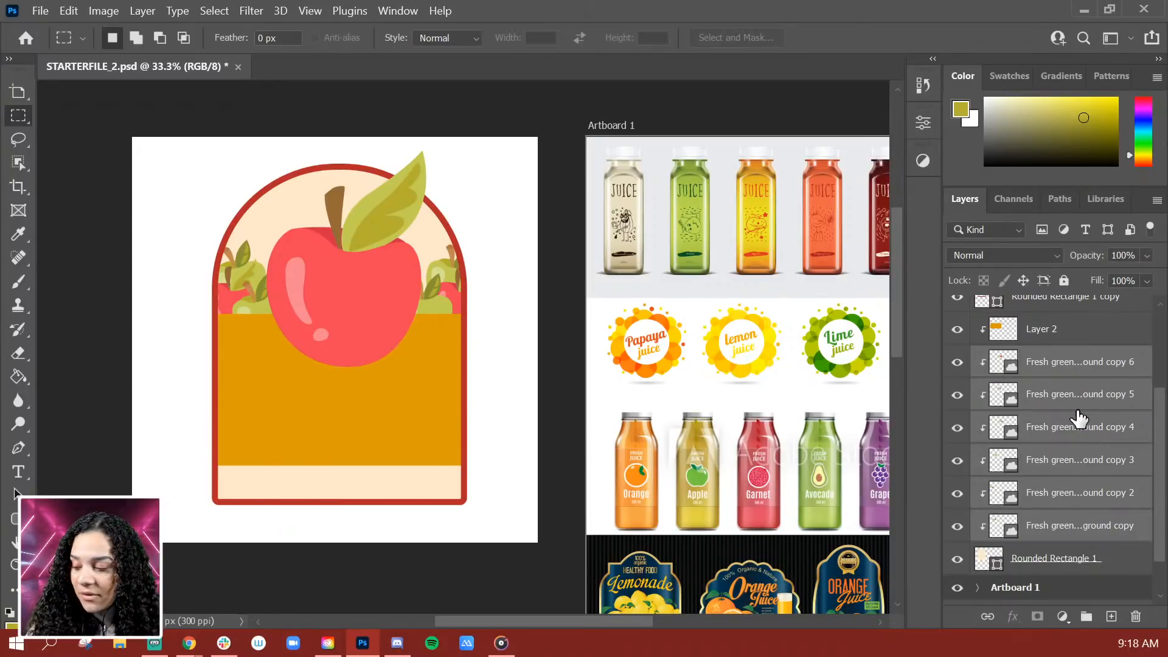
ctrl+click(1106, 395)
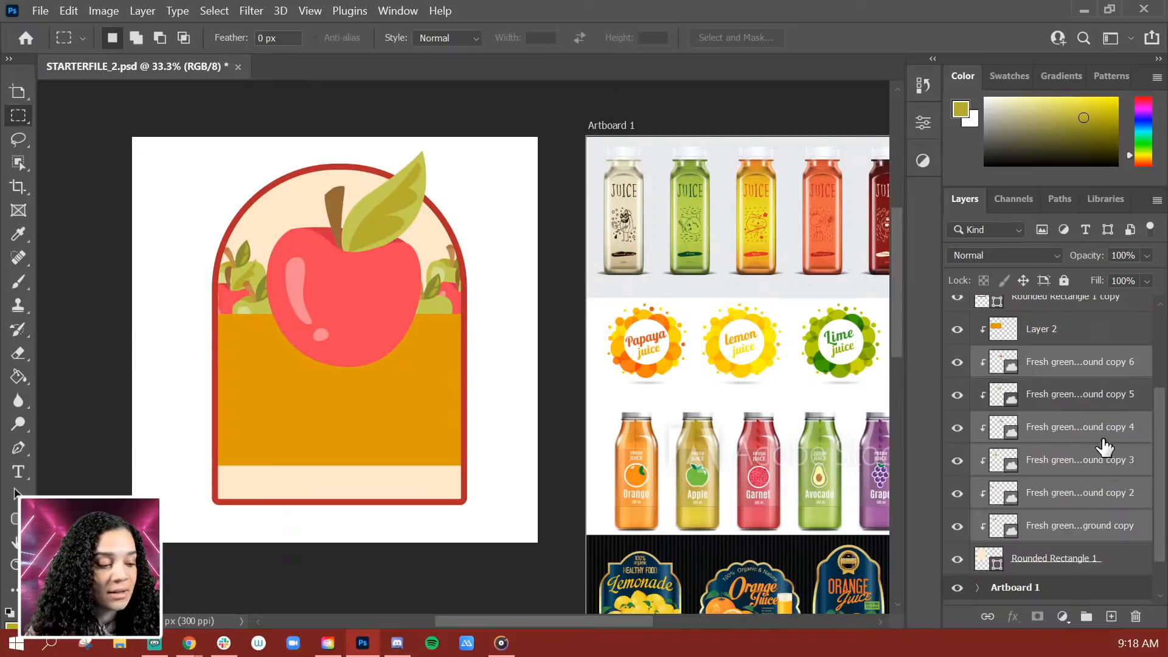
ctrl+click(1106, 396)
ctrl+click(1107, 463)
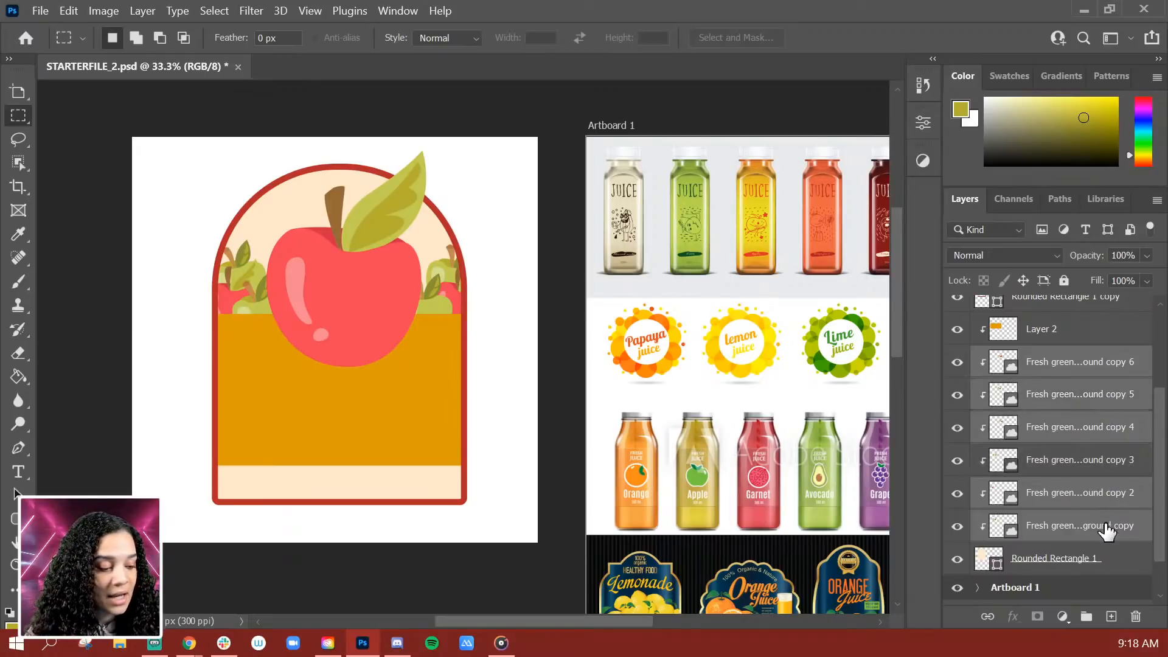
ctrl+click(1107, 528)
ctrl+click(1105, 530)
drag(1104, 464, 1105, 472)
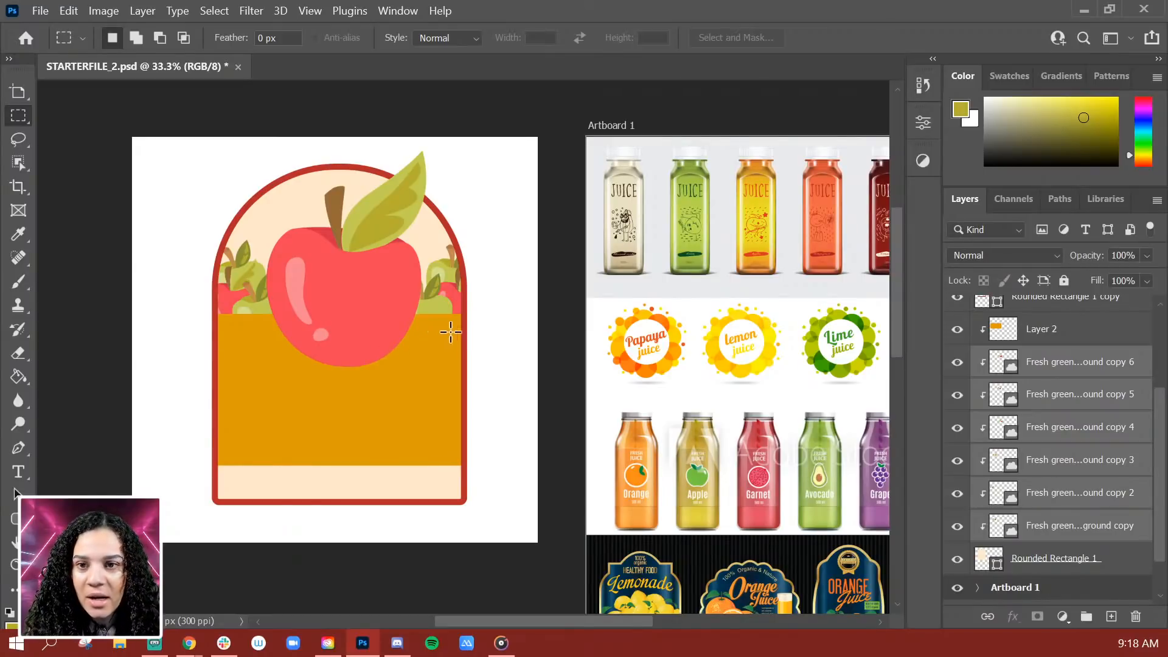
click(1013, 202)
click(976, 206)
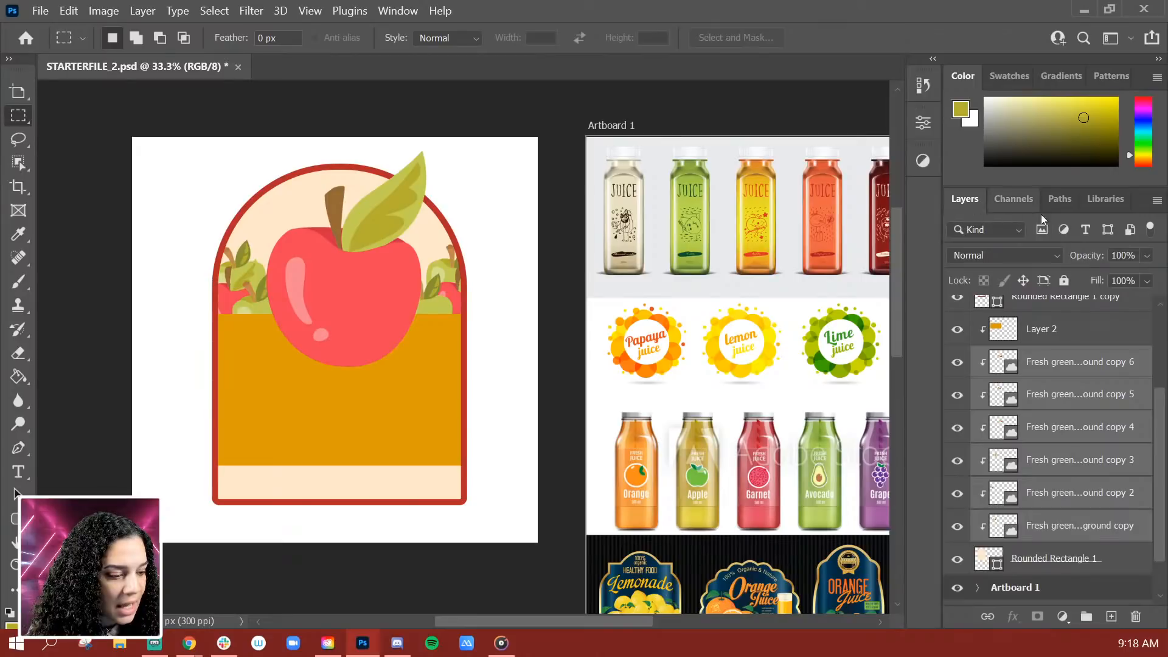
scroll(1033, 401, down, 2)
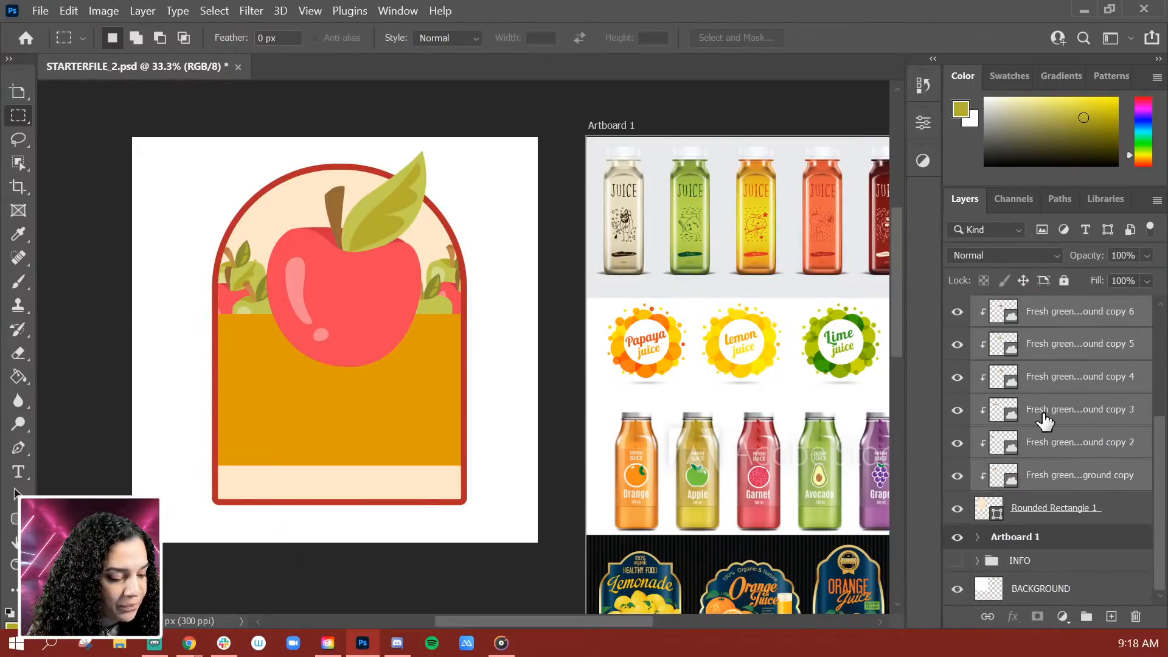
Fill the BACKGROUND layer with the coral red sampled from a small apple on the label
click(1073, 538)
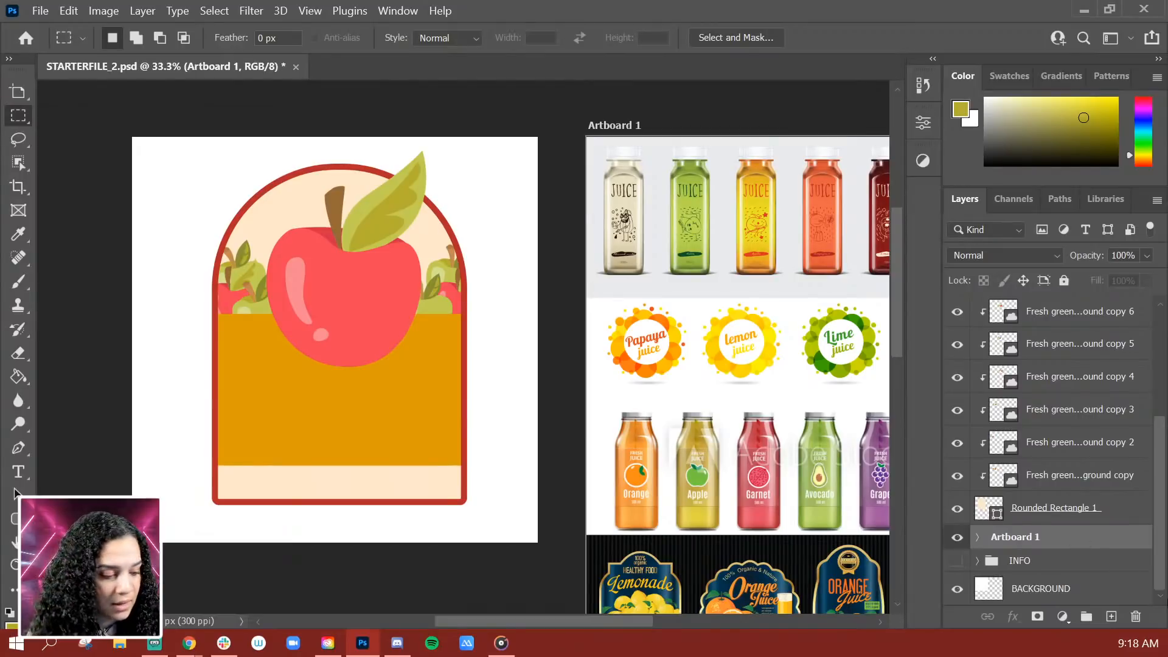
click(1087, 594)
click(19, 377)
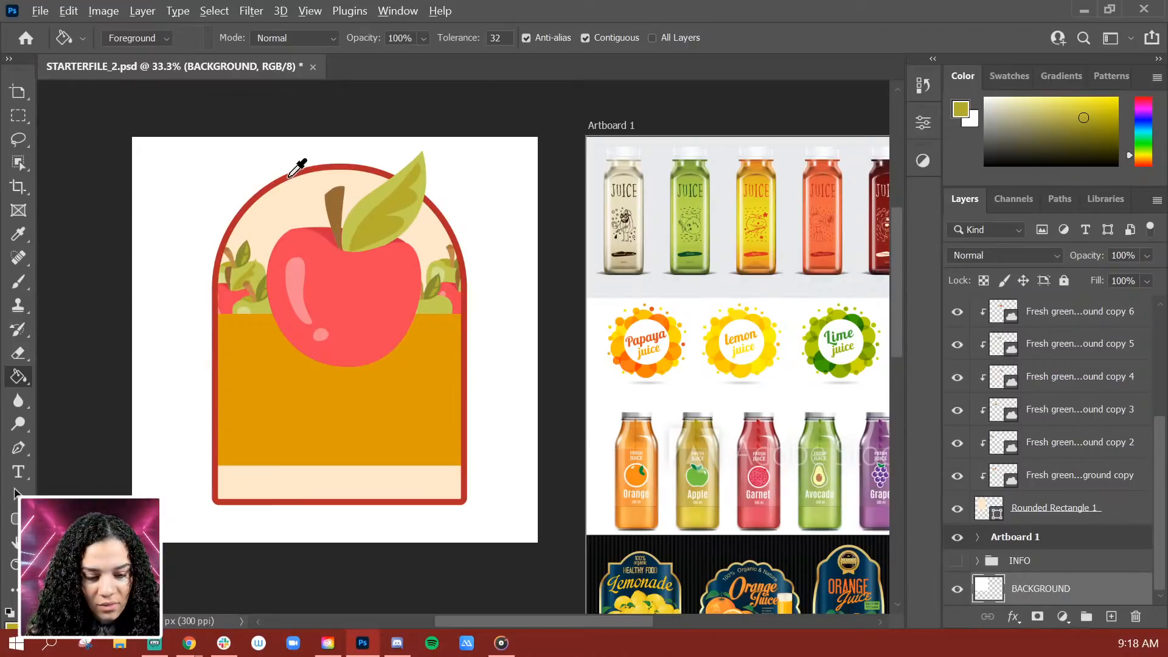
alt+click(237, 292)
click(366, 418)
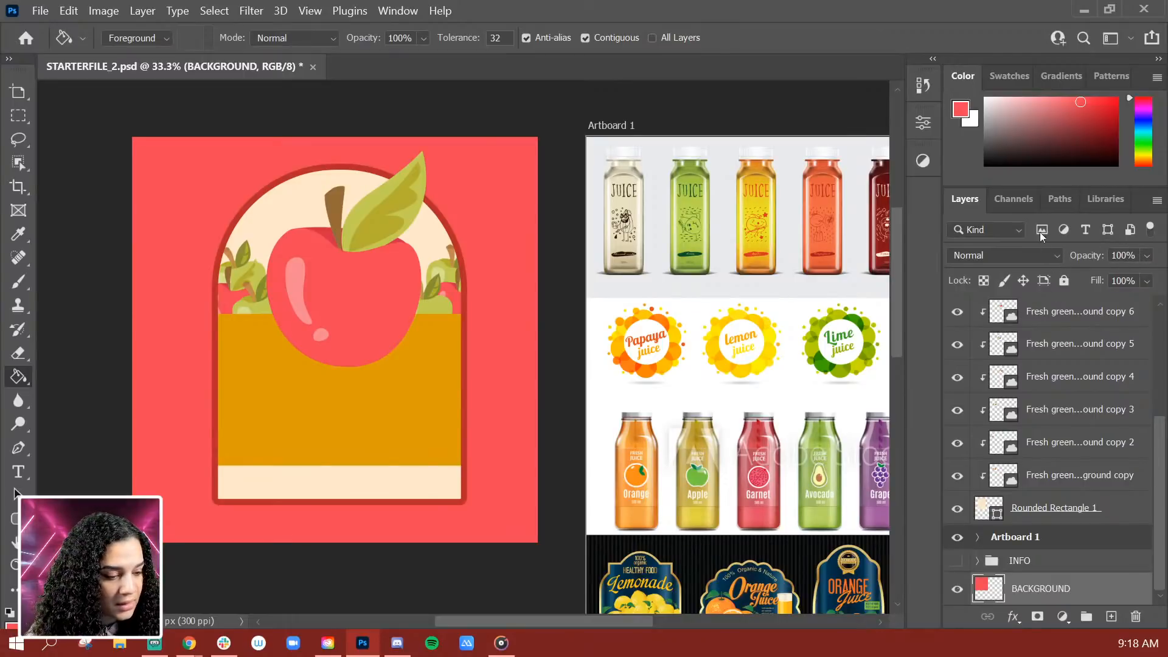
Try a softer pink fill on the background, enlarge the colour picker area, and undo the pink fill
click(1054, 108)
click(480, 328)
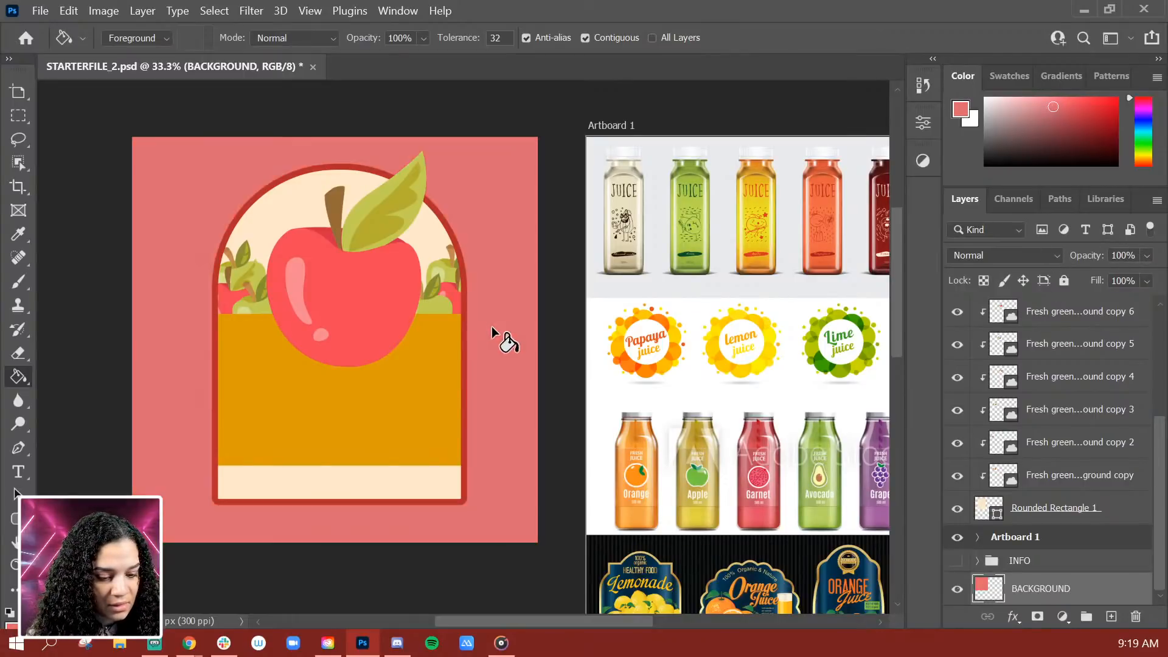
click(1149, 160)
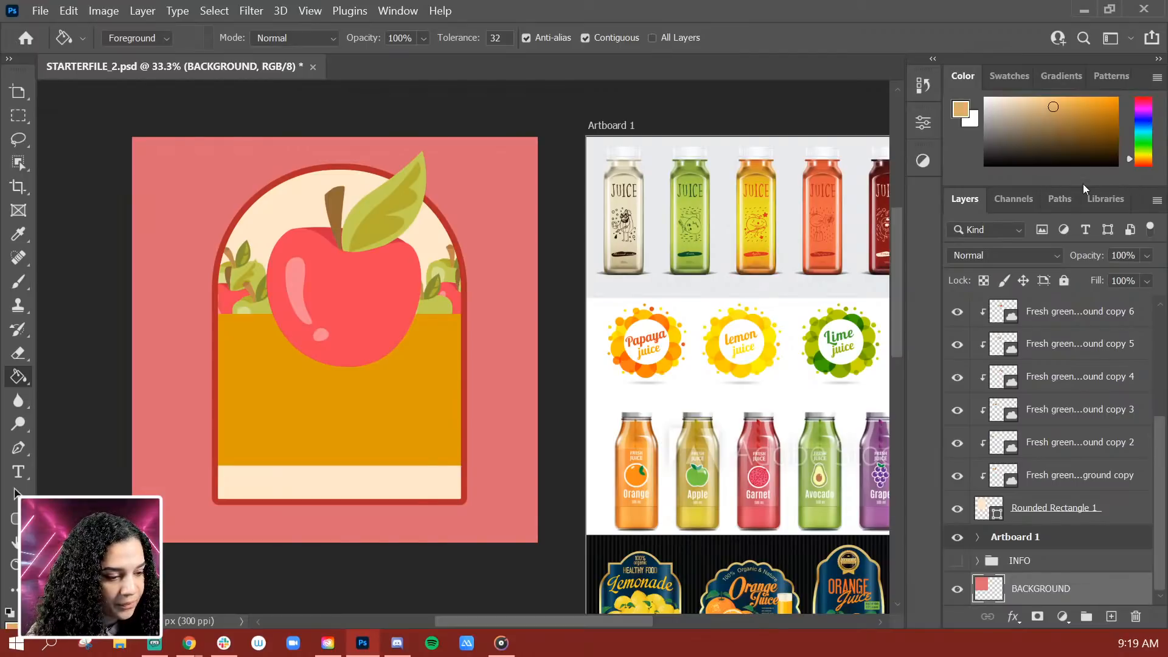
drag(1083, 184, 1092, 281)
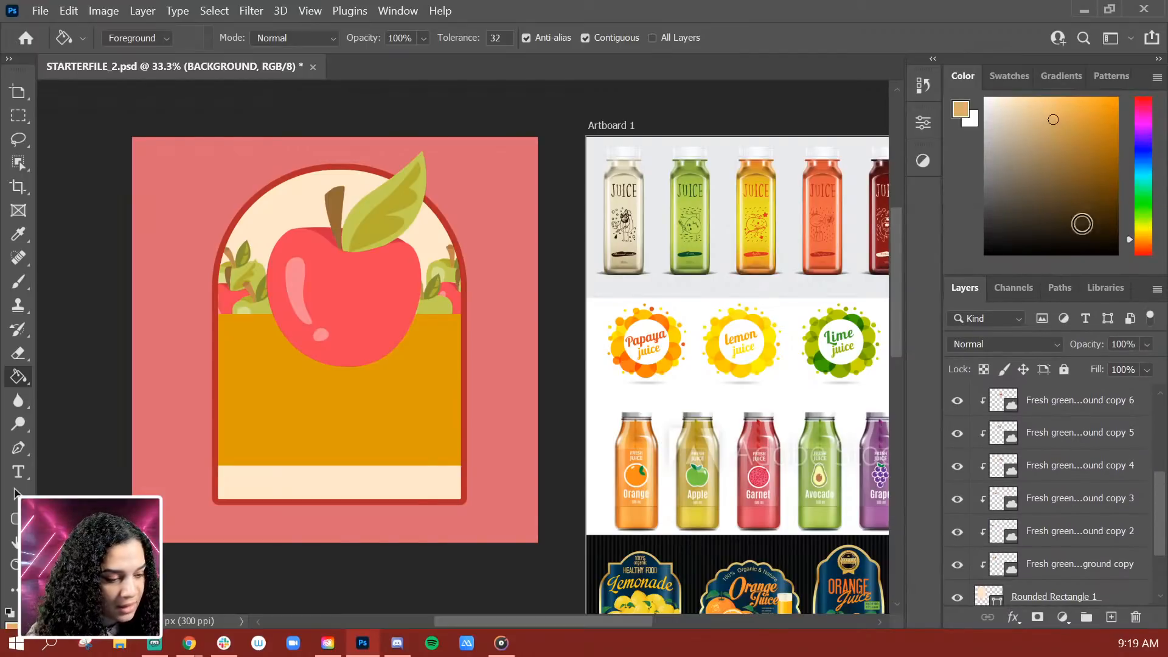
key(ctrl+z)
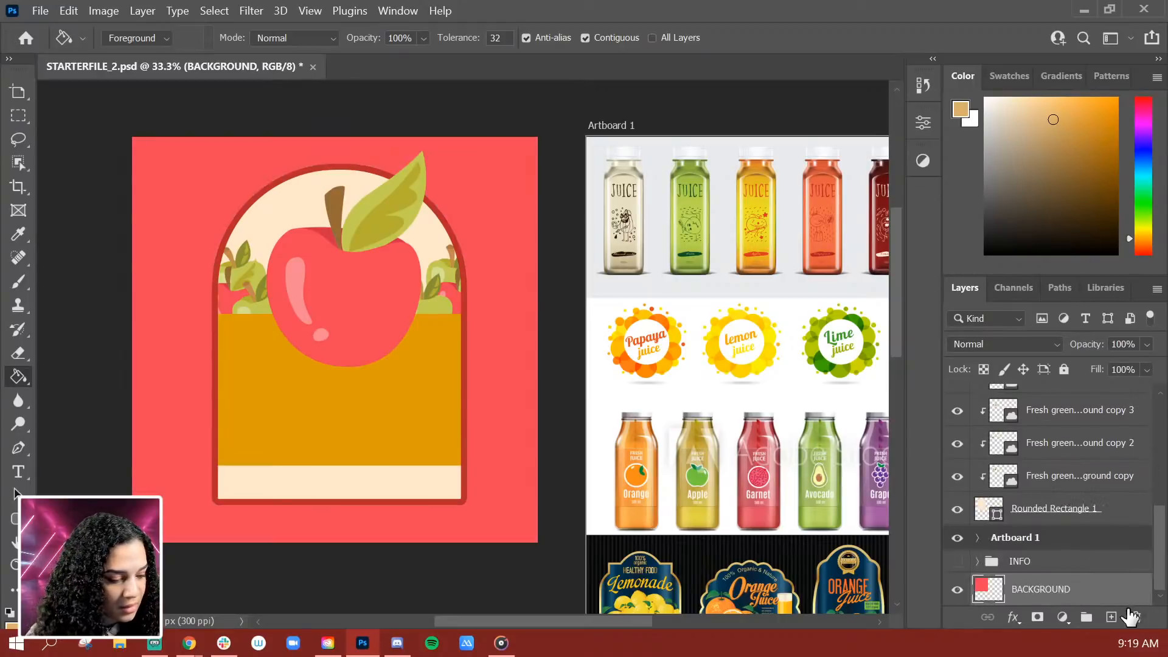
Add a new layer directly above BACKGROUND, try filling it with orange sampled from the label's band, and undo the fill
key(ctrl+shift+n)
key(Return)
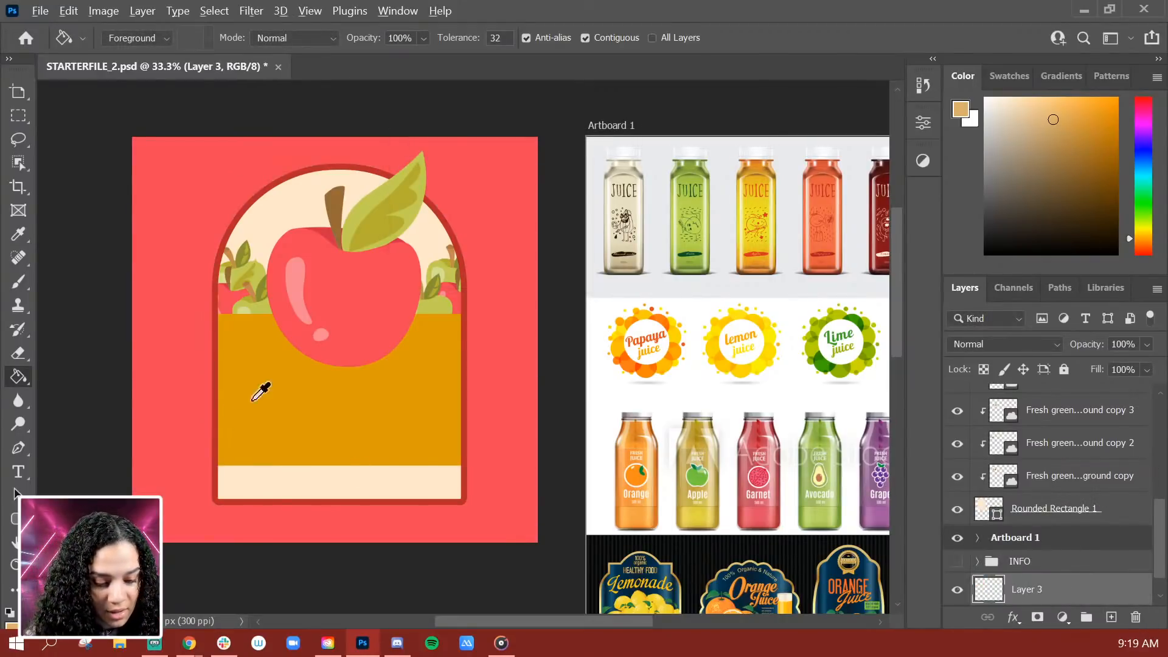
alt+click(373, 395)
key(alt+BackSpace)
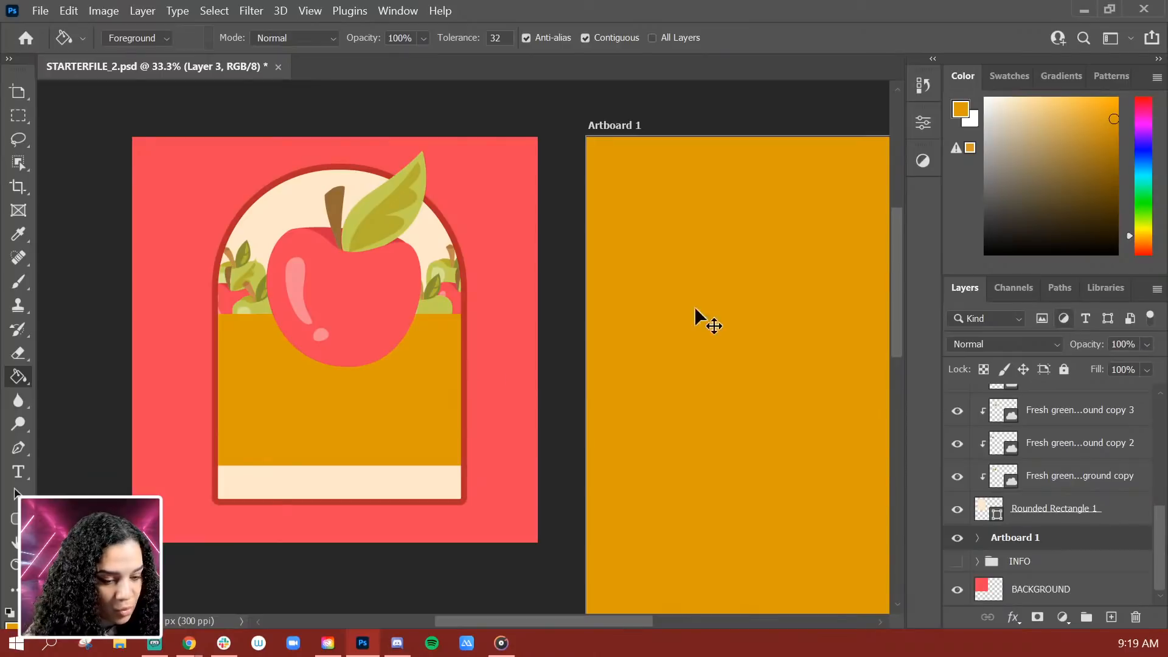
key(ctrl+z)
scroll(1109, 517, down, 1)
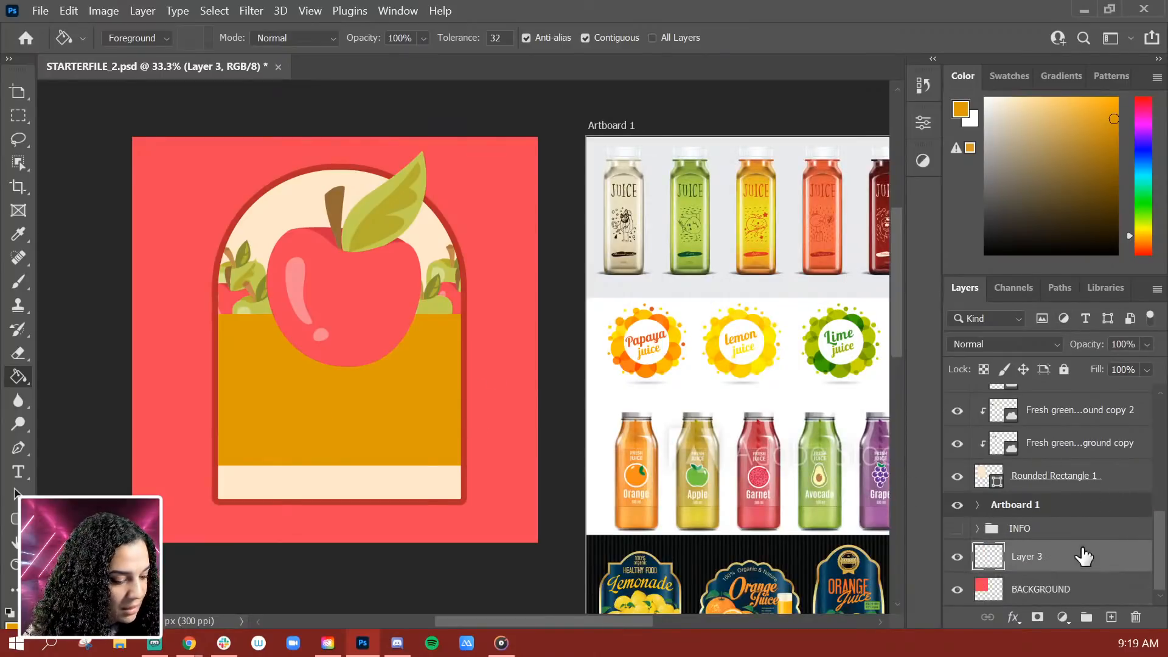
Add another new layer above Artboard 1, try to fill it with the band's orange, and undo the attempt
click(1000, 599)
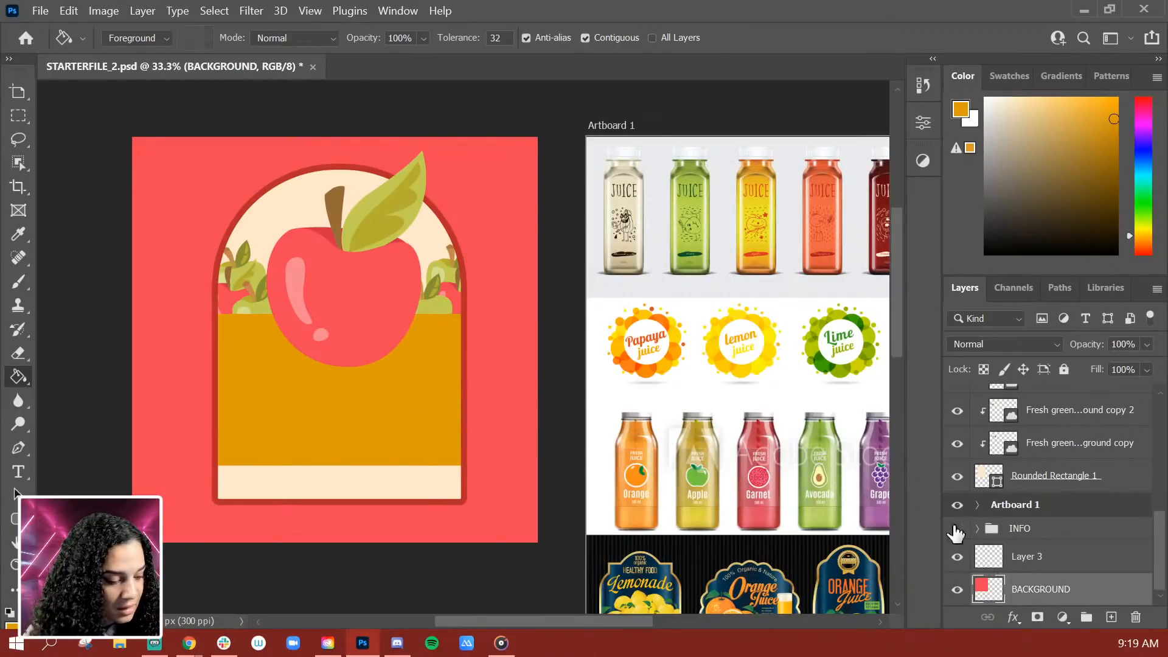
scroll(1046, 495, up, 1)
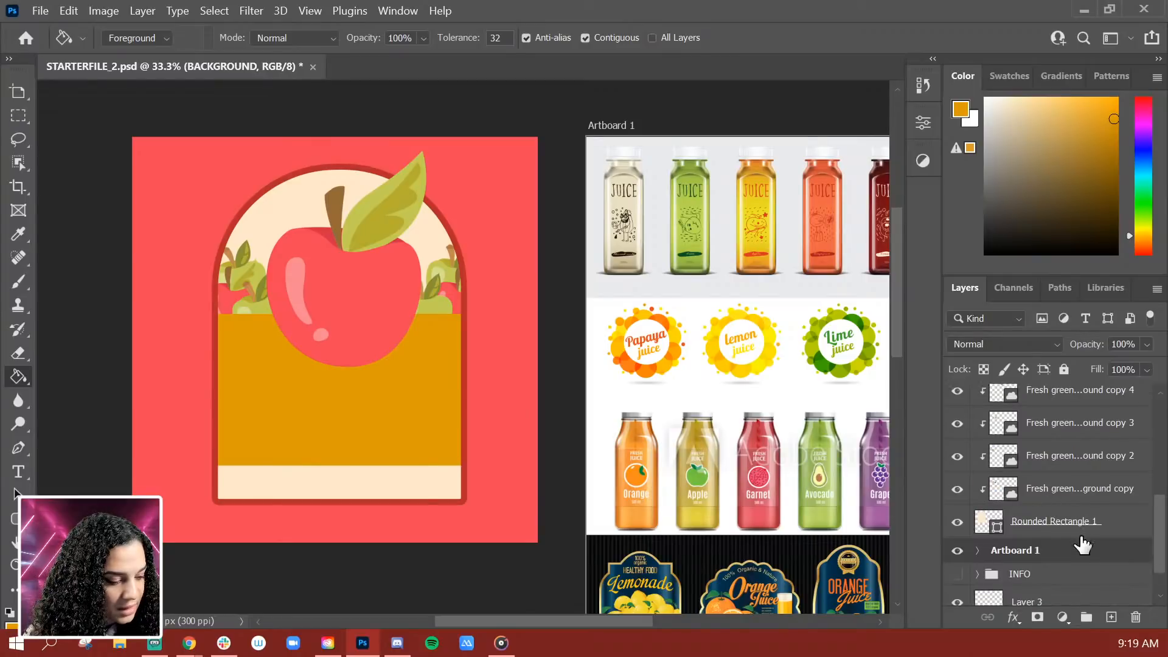
click(1092, 554)
key(ctrl+shift+n)
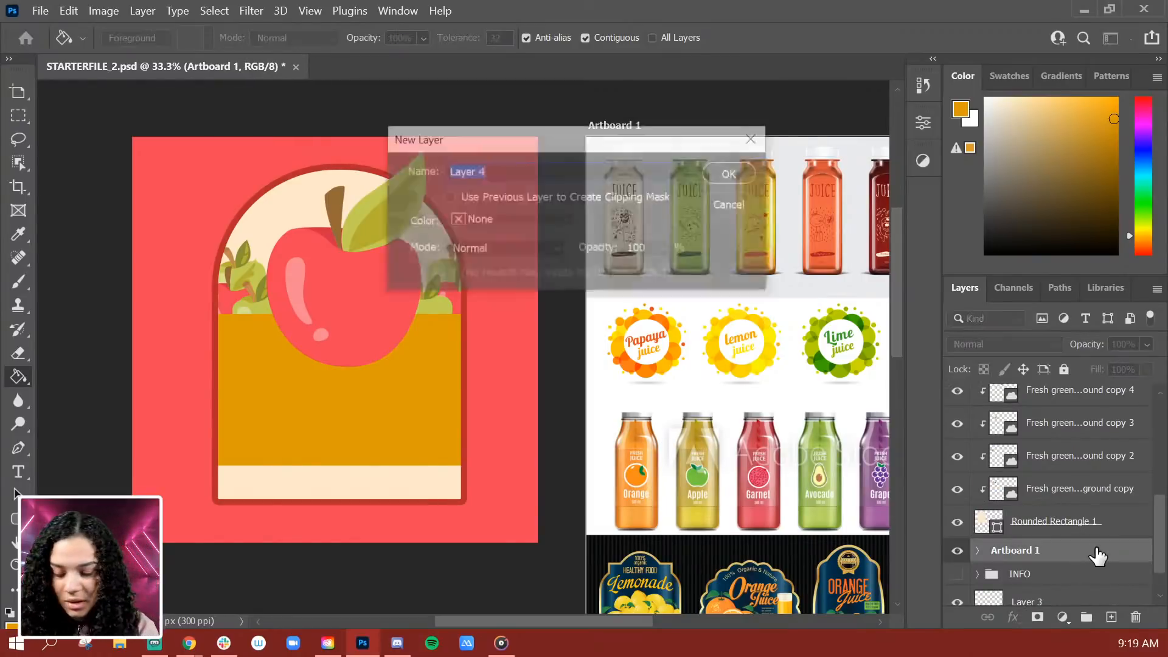
key(Return)
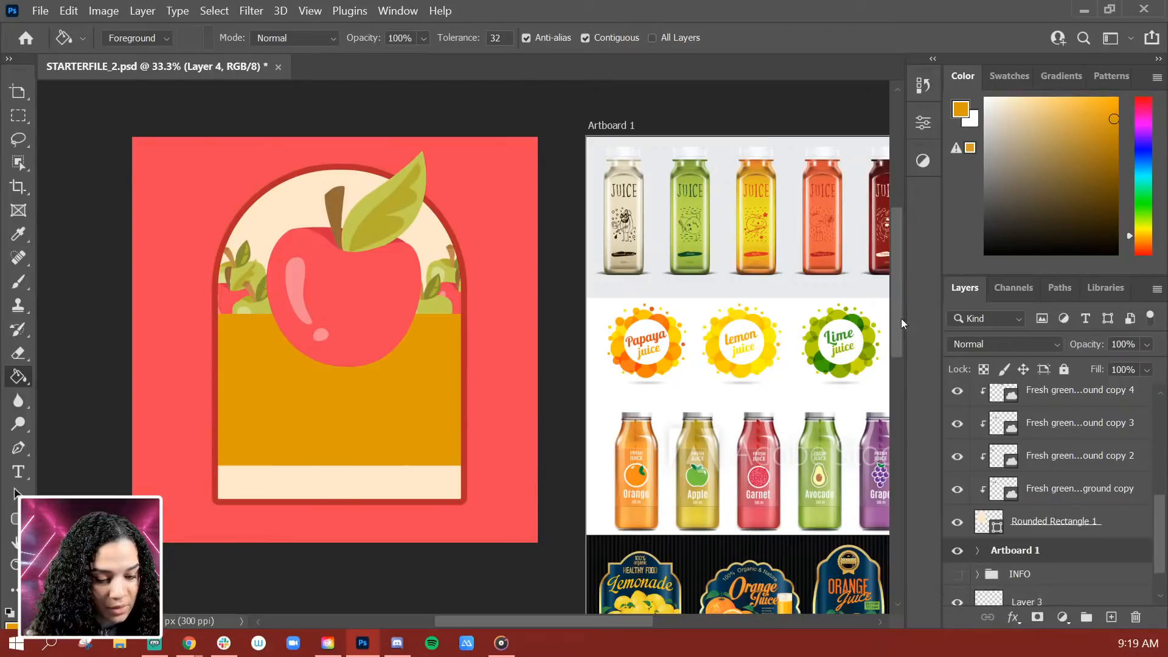
click(886, 320)
key(ctrl+z)
scroll(1028, 505, down, 2)
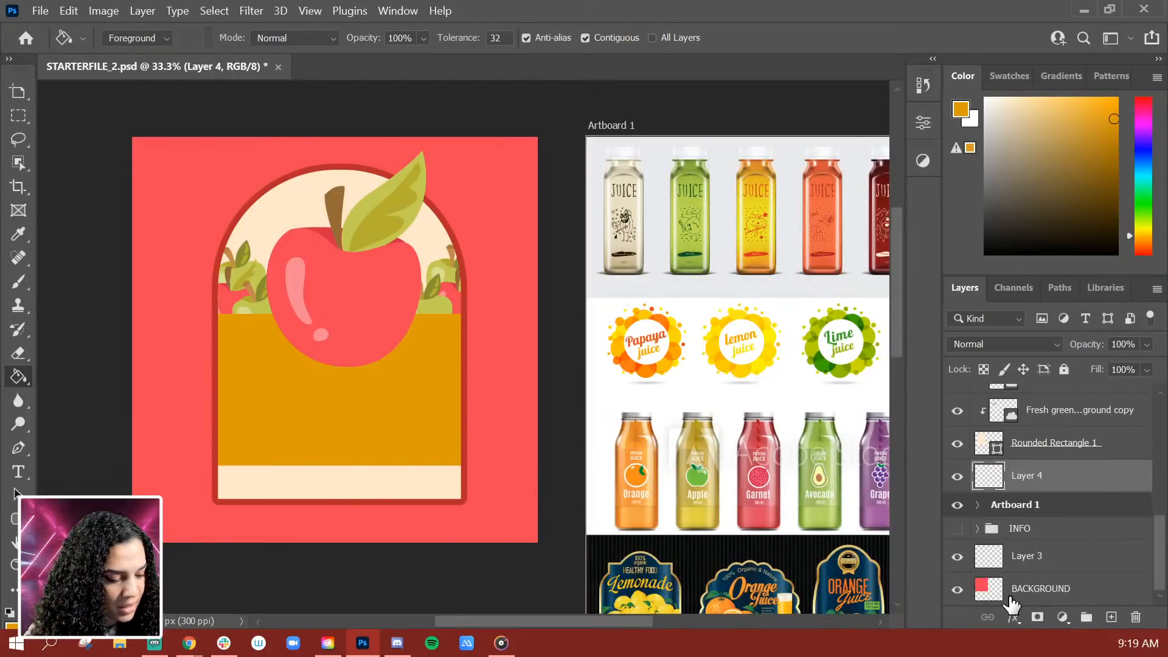
Try the band's orange as the BACKGROUND layer's fill, and undo it
click(997, 589)
click(501, 374)
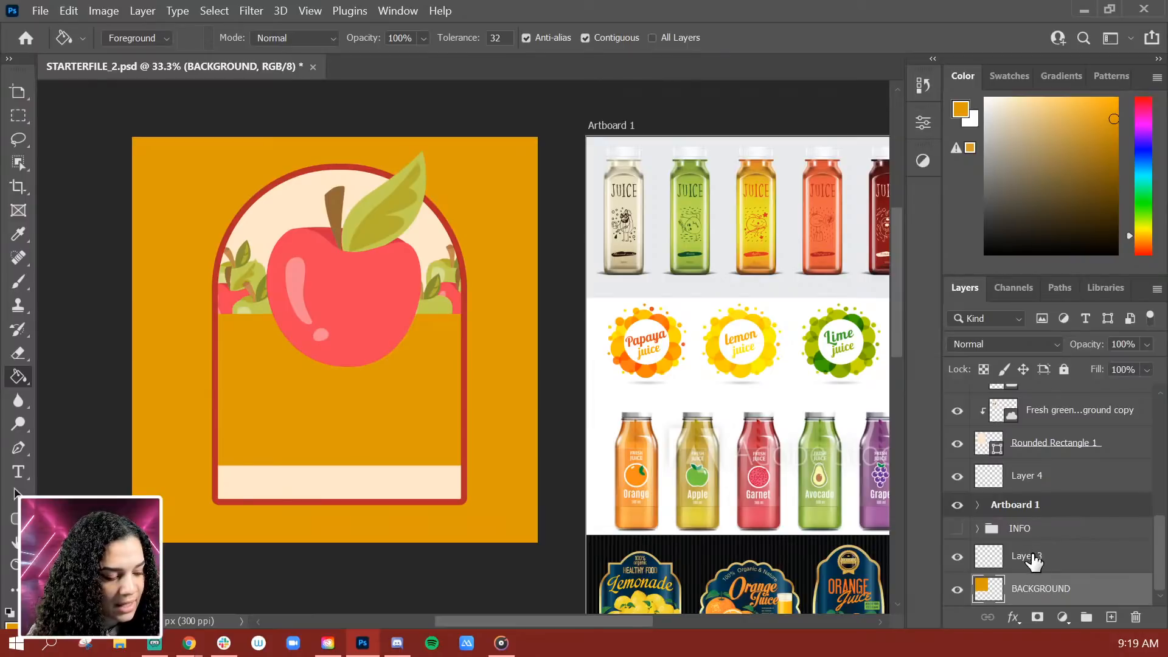
right_click(1063, 556)
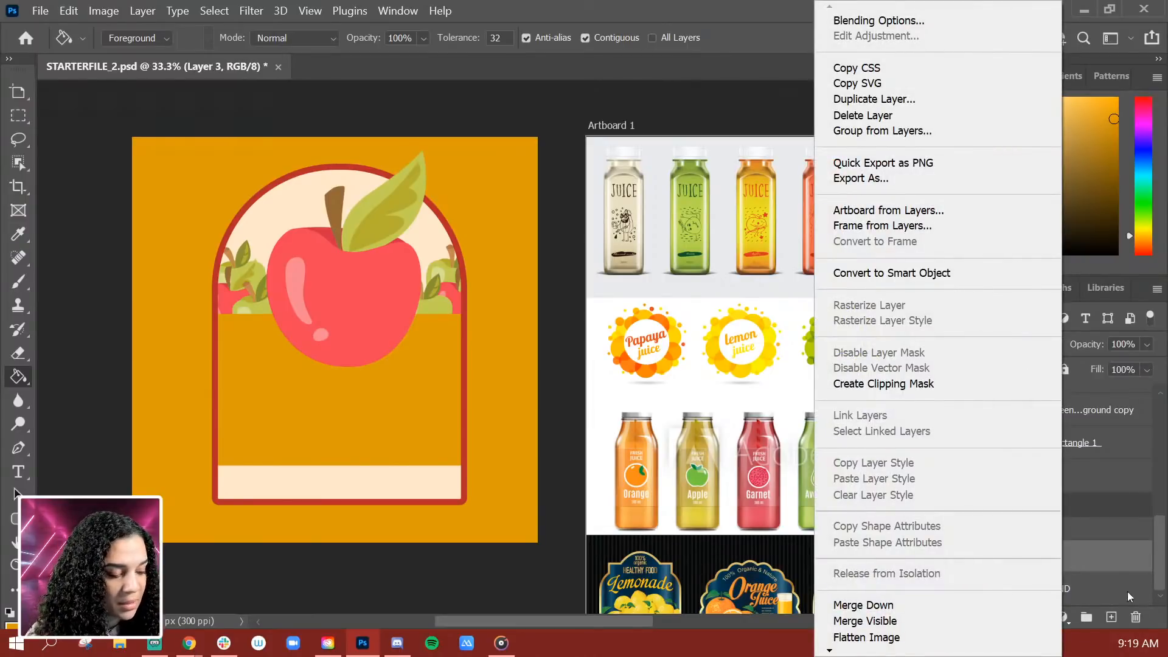
click(1127, 591)
key(ctrl+z)
Clip Layer 3 to the BACKGROUND layer, try filling it with the orange, and undo the fill
right_click(1094, 565)
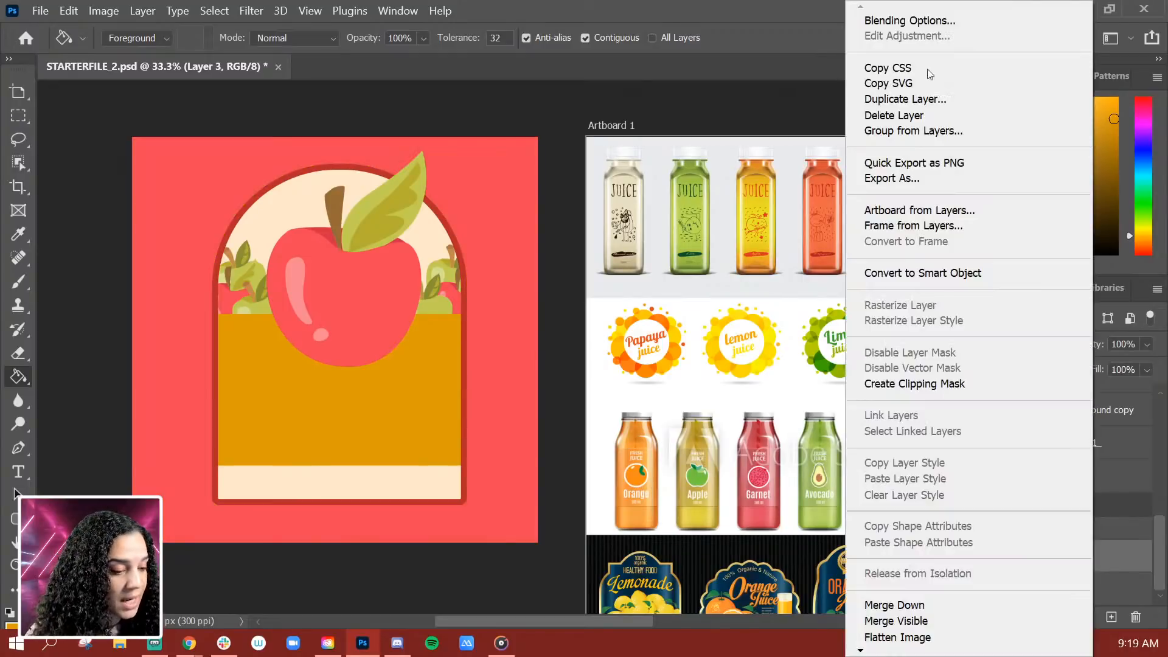
click(961, 385)
click(451, 374)
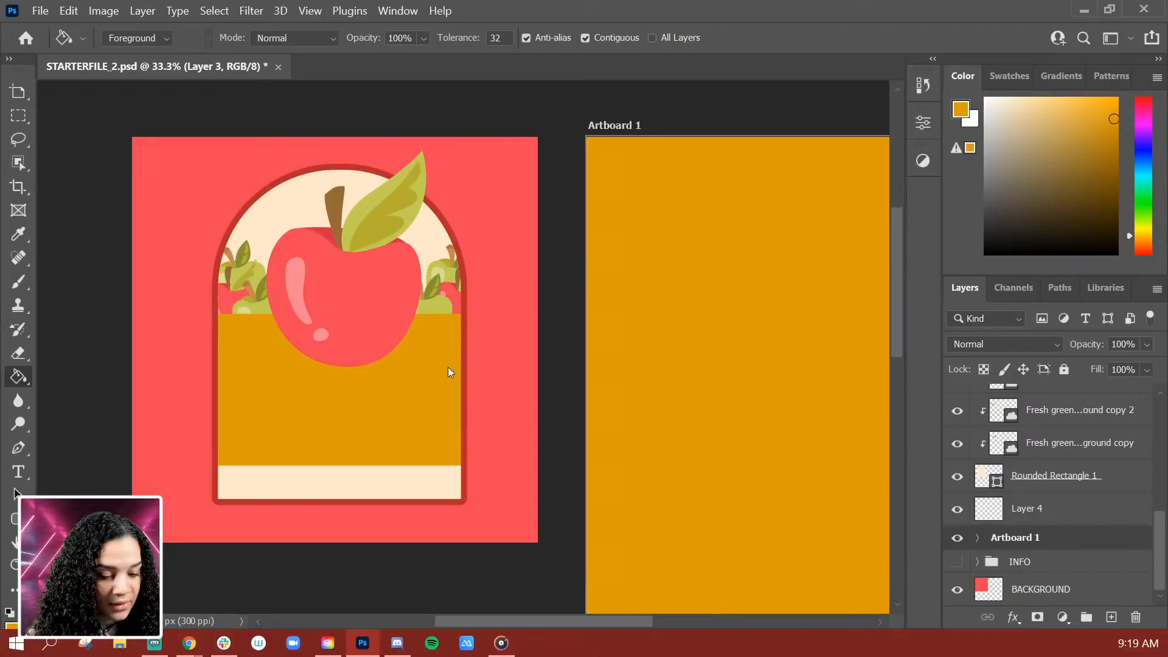
key(ctrl+z)
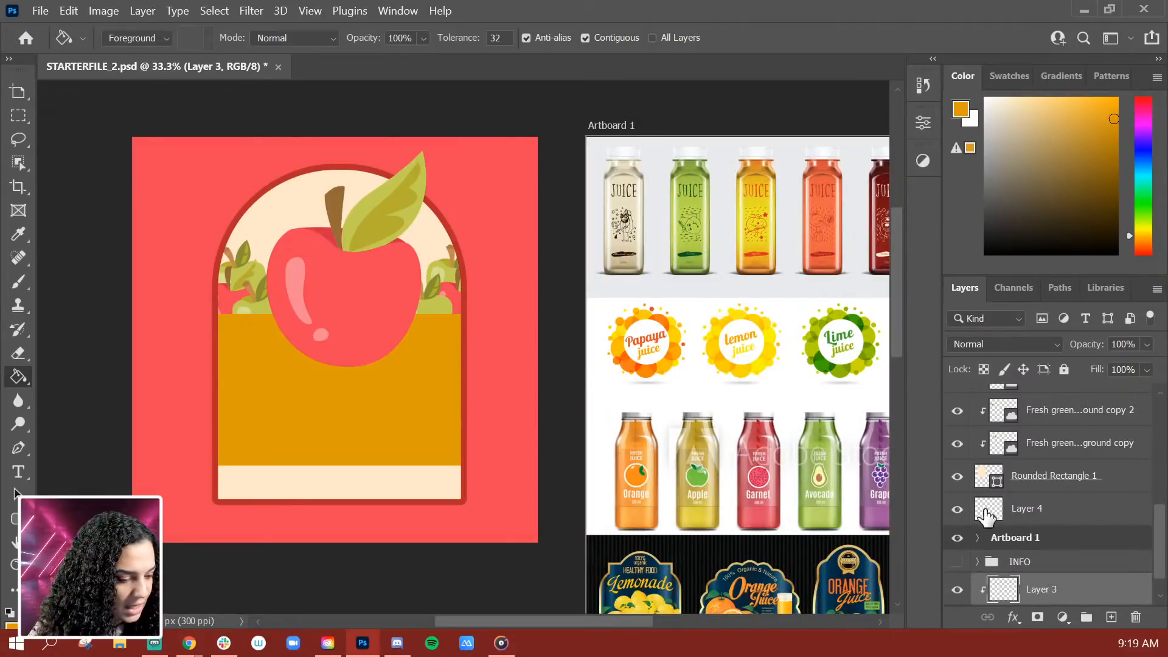
Move Layer 3 and the BACKGROUND layer above Artboard 1 in the layer stack, with Layer 3 directly above BACKGROUND
click(1042, 542)
mouse_move(1089, 550)
mouse_down()
mouse_move(1094, 487)
mouse_move(1094, 547)
mouse_up()
scroll(1098, 551, down, 1)
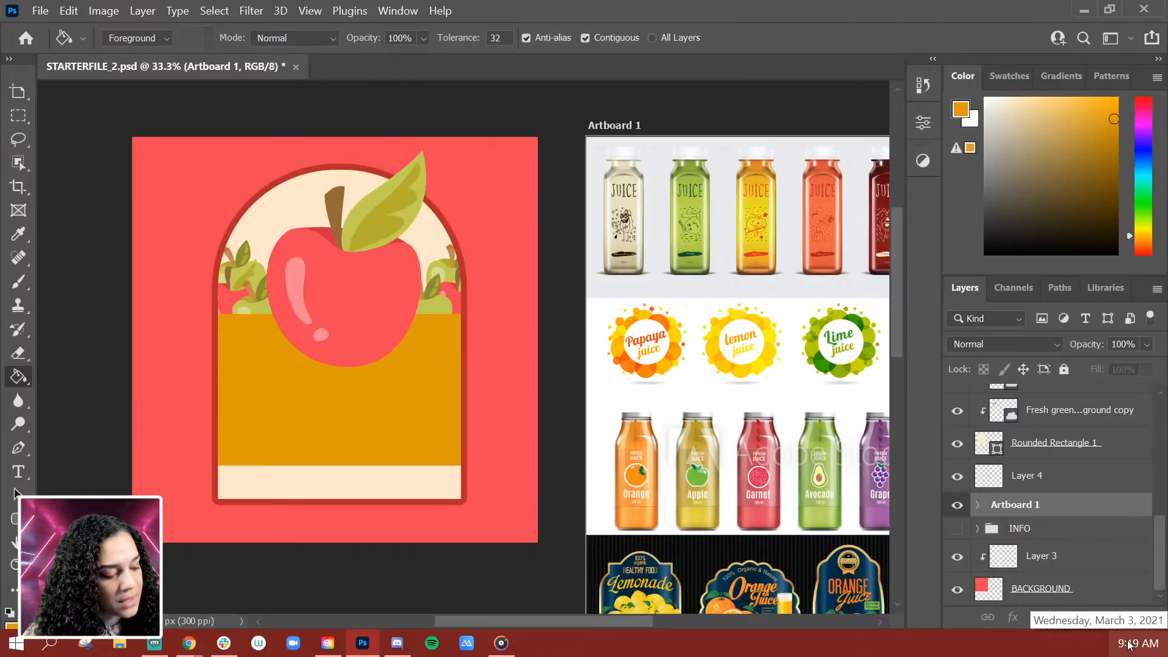
click(1090, 564)
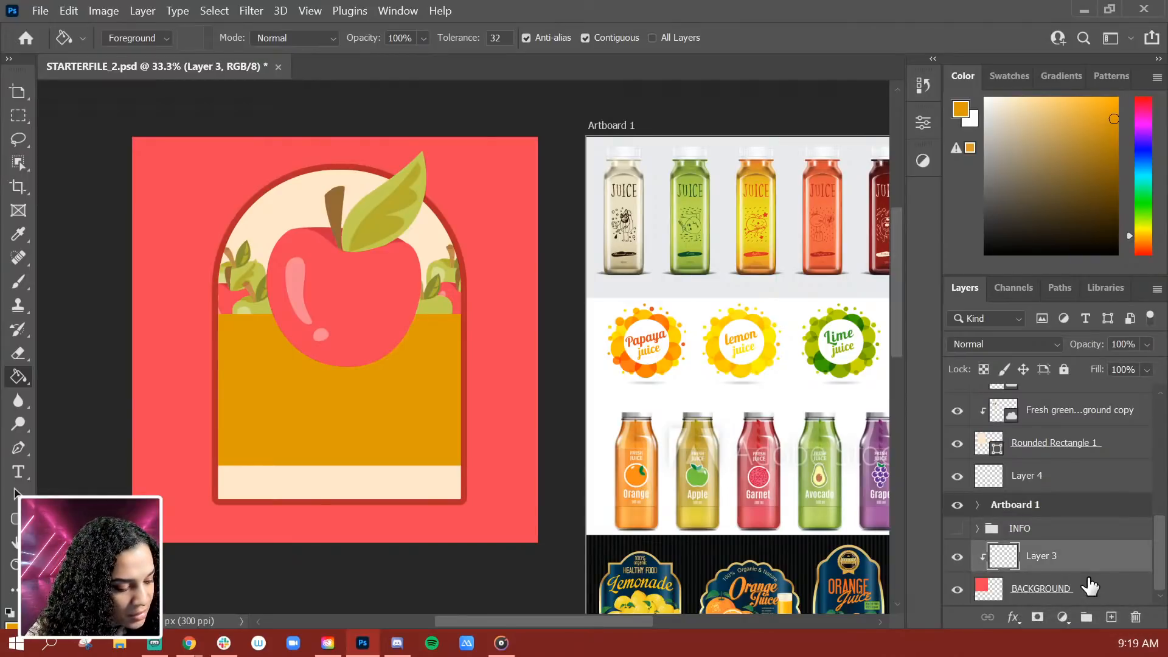
drag(1086, 561, 1077, 489)
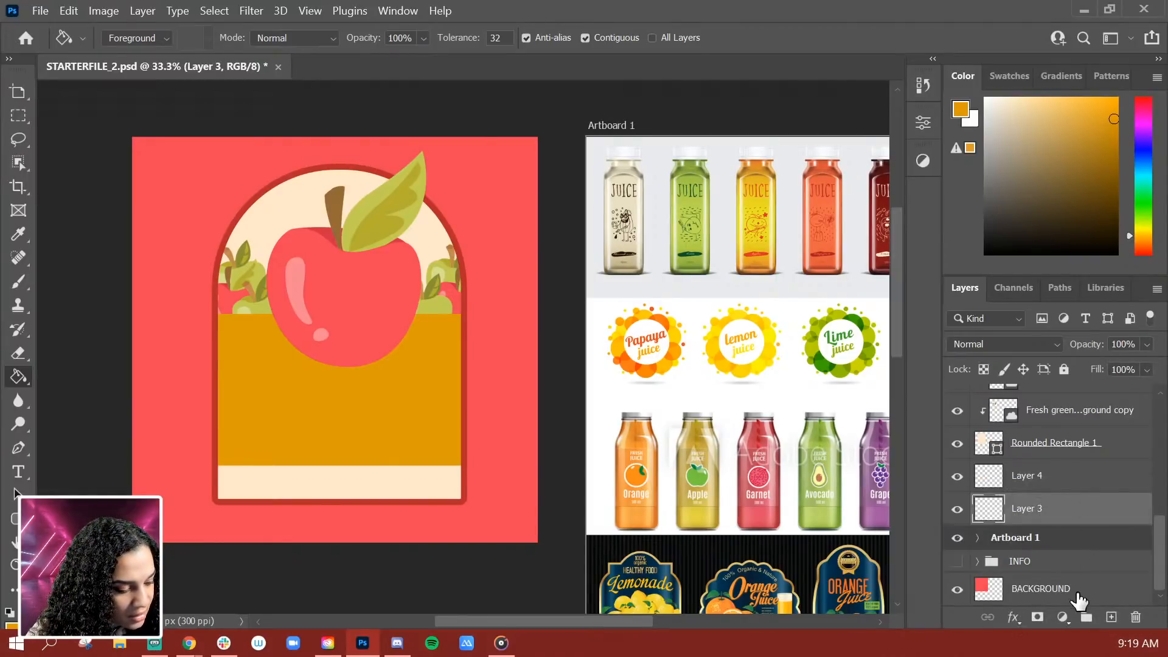
drag(1079, 599, 1076, 529)
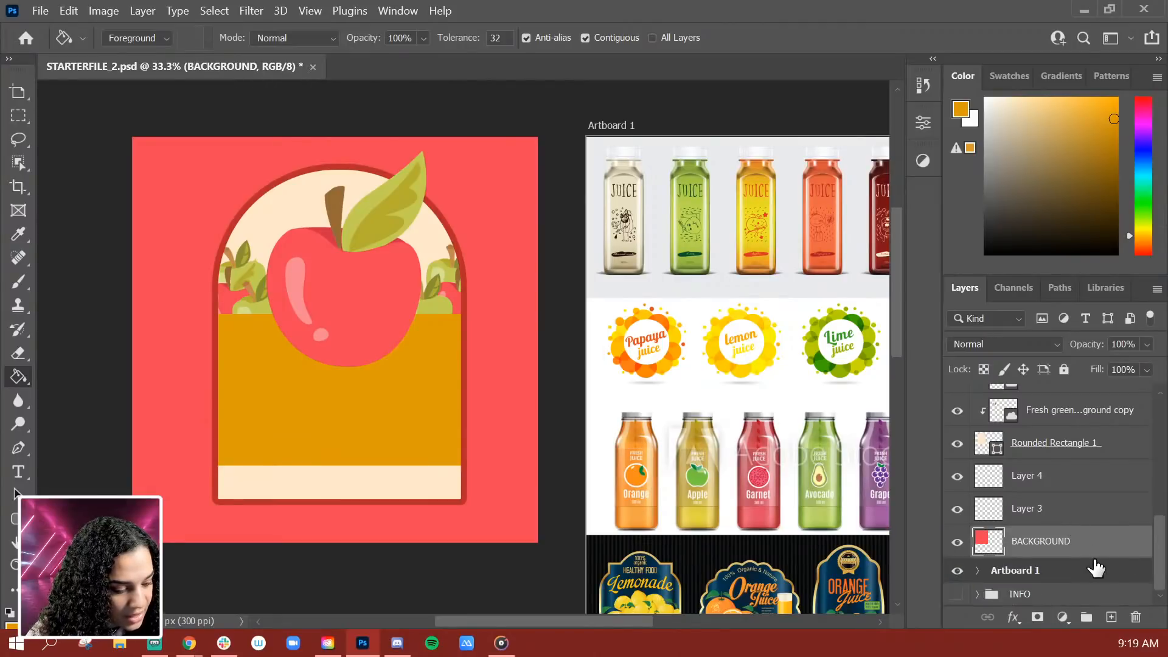
Try filling Layer 3 with orange from its new place above Artboard 1, and undo the fill
click(1059, 514)
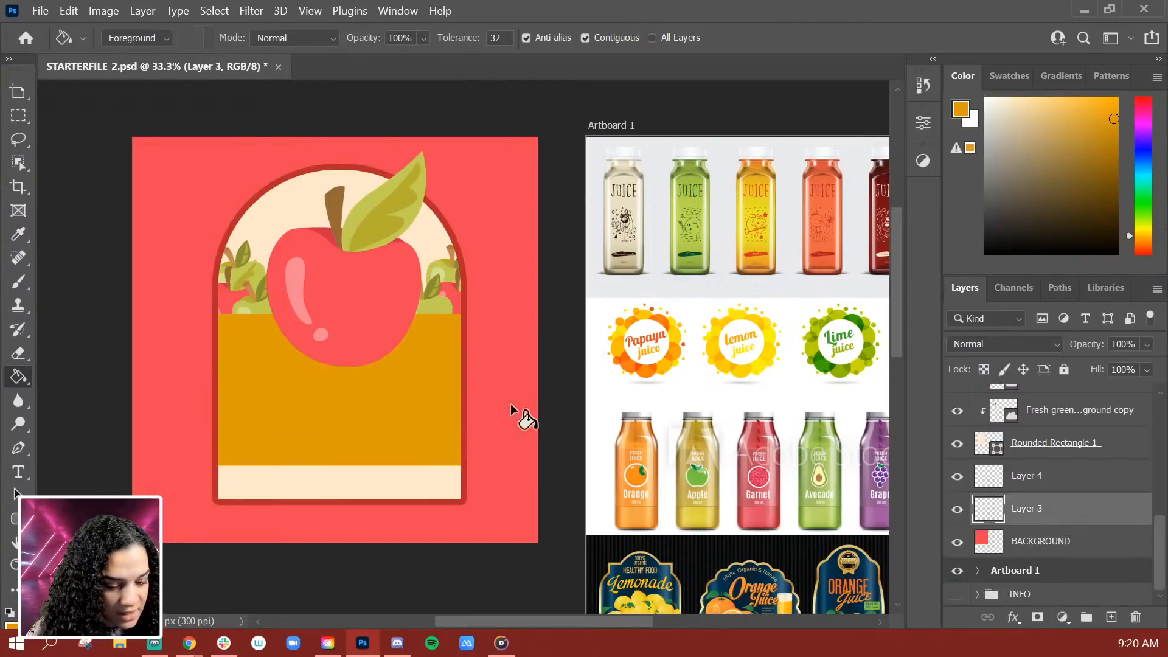
click(500, 420)
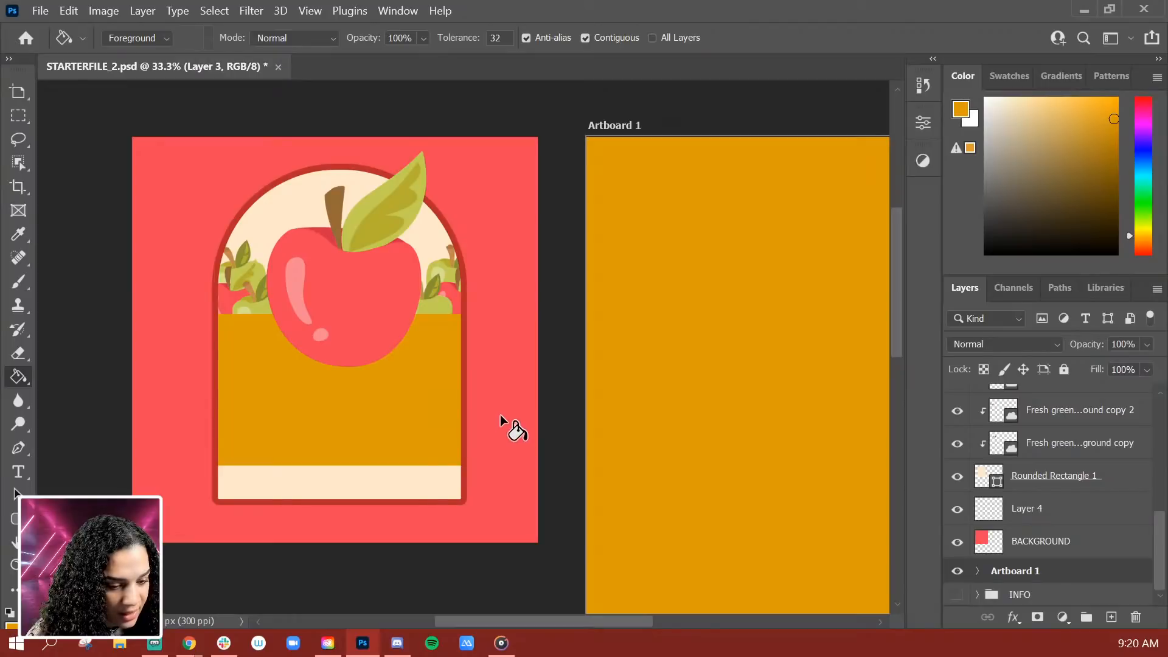
key(ctrl+z)
key(ctrl+minus)
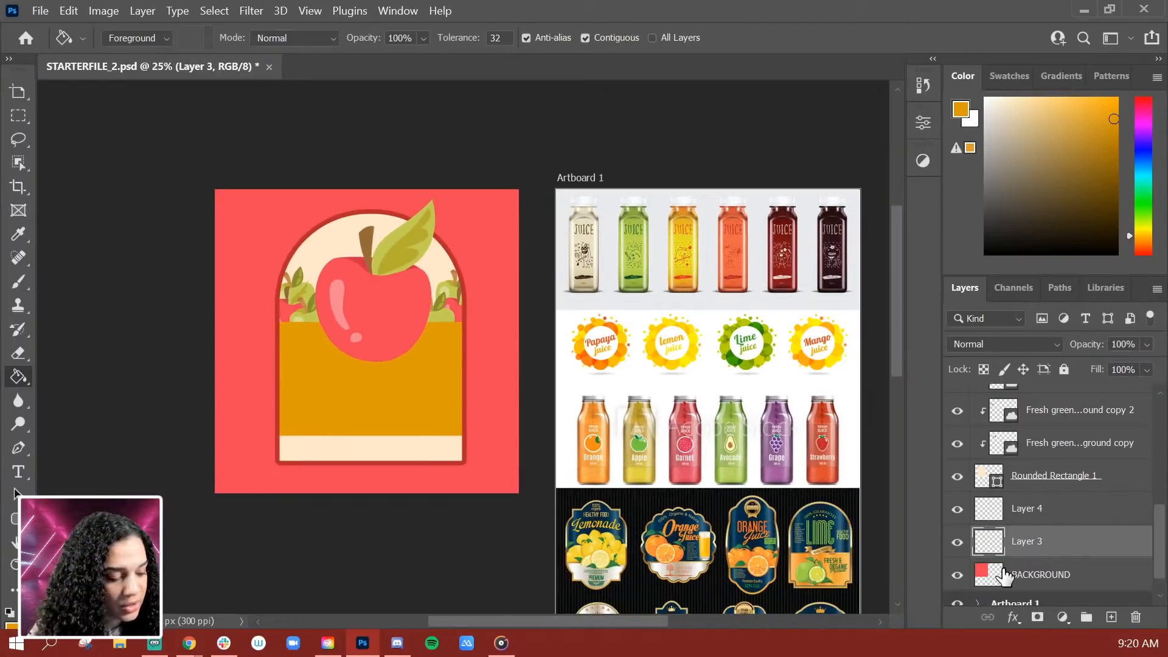
Fill the label's BACKGROUND layer with a pale yellow-orange tint
click(986, 578)
drag(1042, 115, 1035, 104)
click(496, 295)
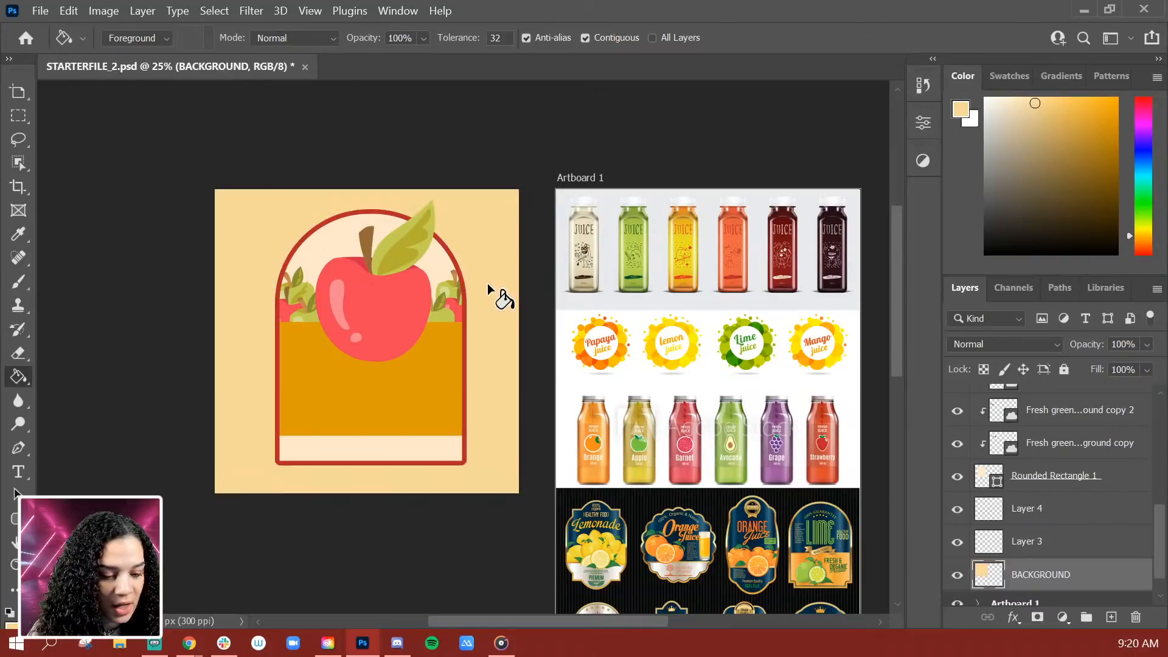
key(ctrl+plus)
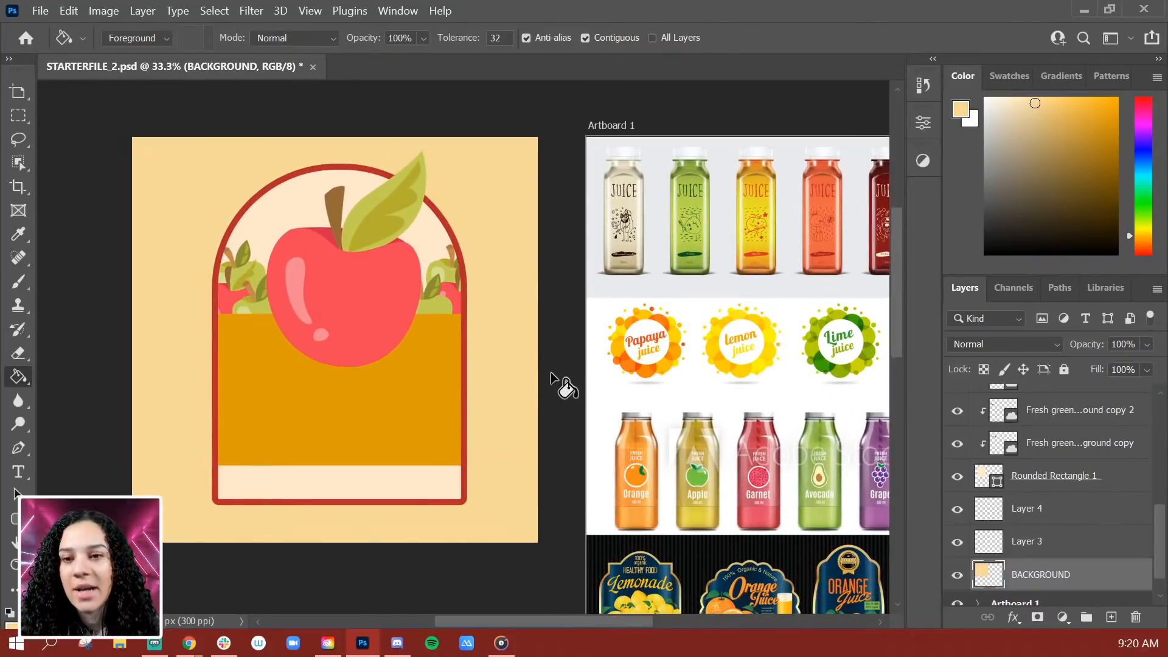
Change the stroke colour of the arched frame, Rounded Rectangle 1 copy, to white
ctrl+click(464, 338)
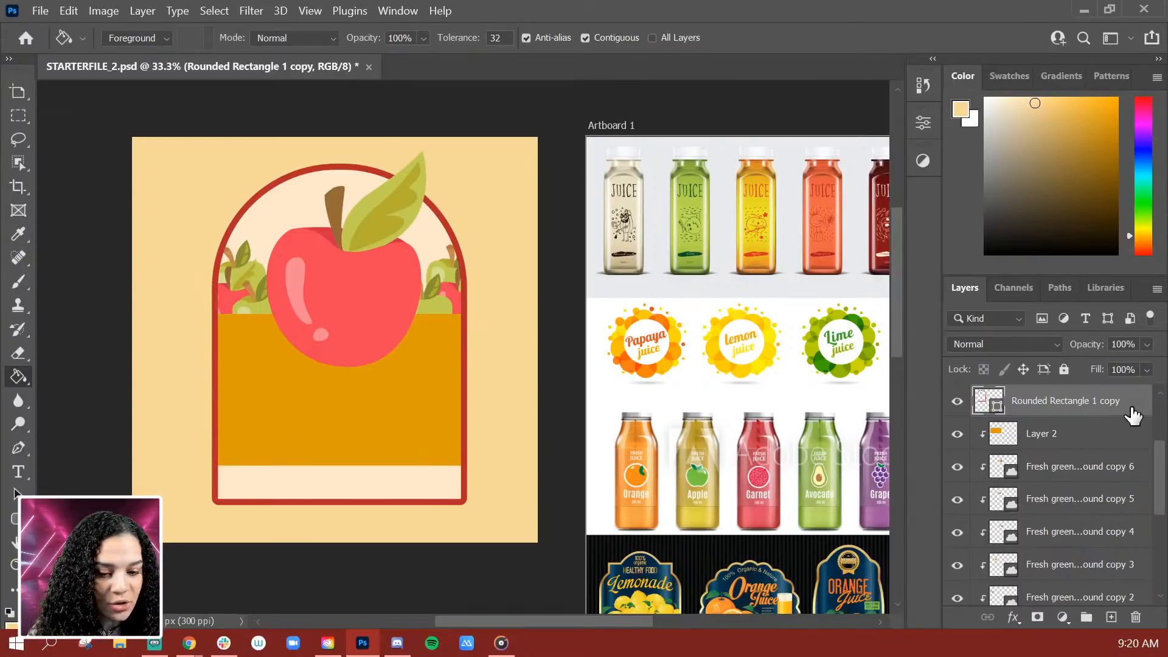
click(922, 123)
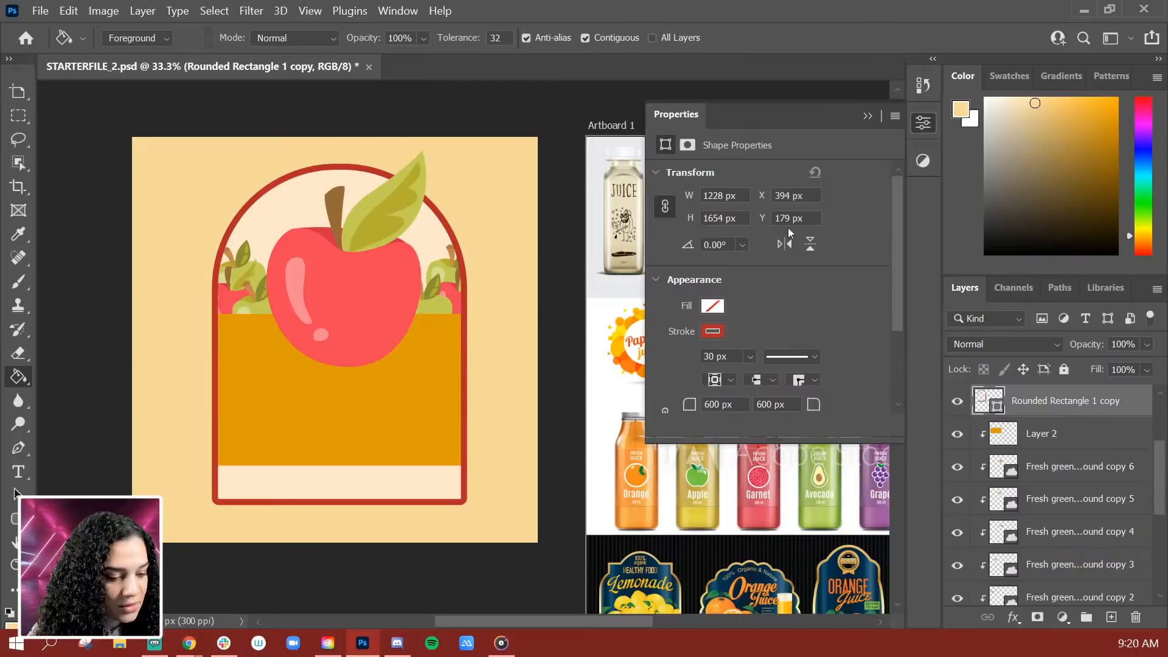
click(712, 331)
click(832, 415)
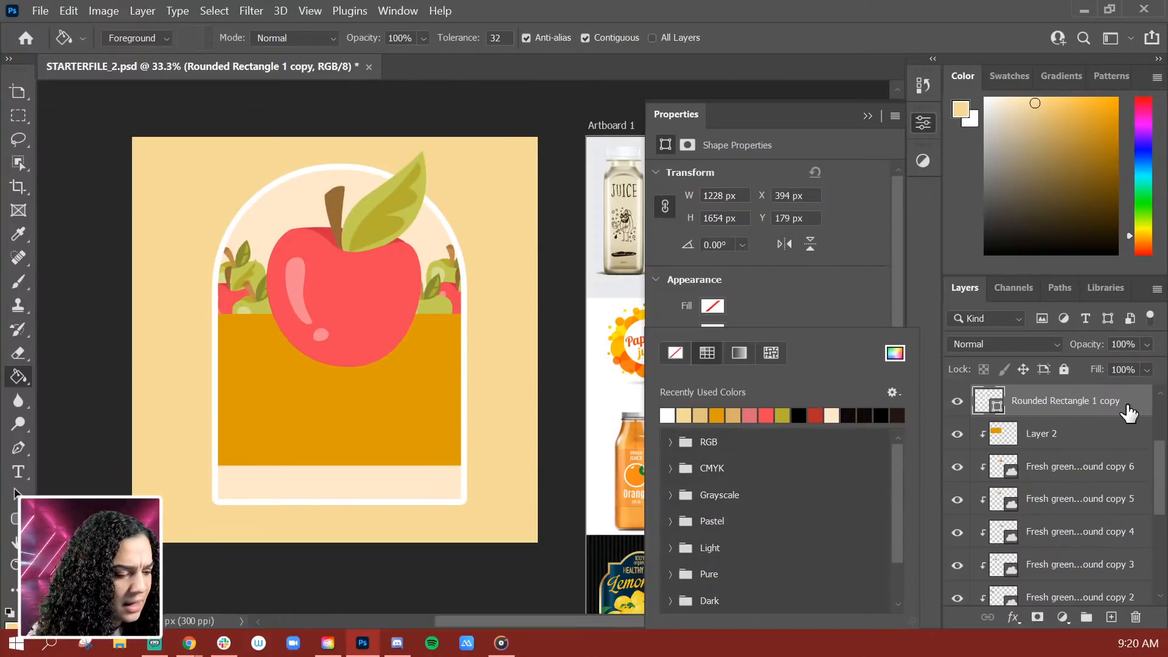
click(1122, 407)
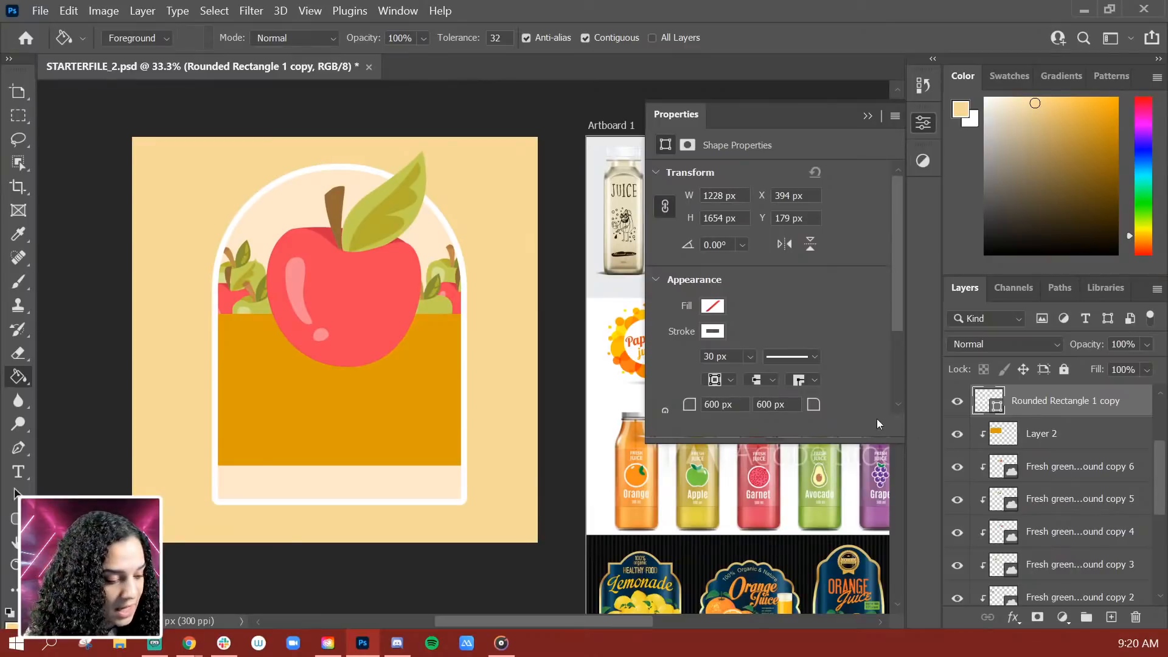
Convert the masked large apple, Layer 1 in Group 1, to a smart object
scroll(1082, 495, up, 3)
scroll(1060, 486, down, 2)
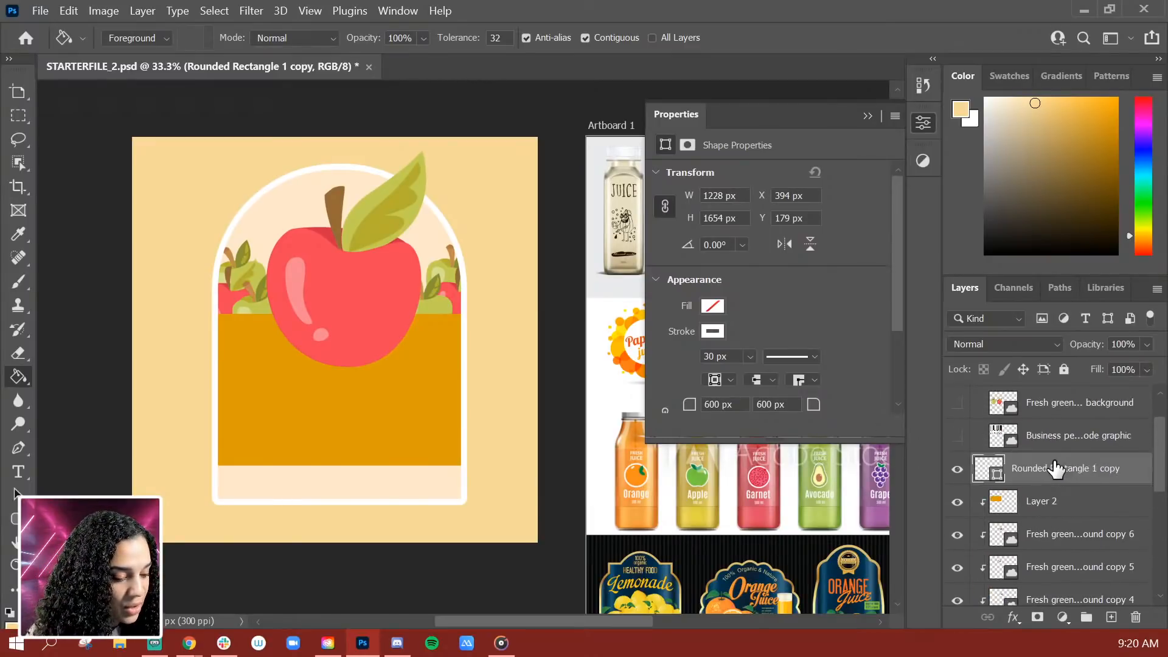
scroll(1055, 468, up, 2)
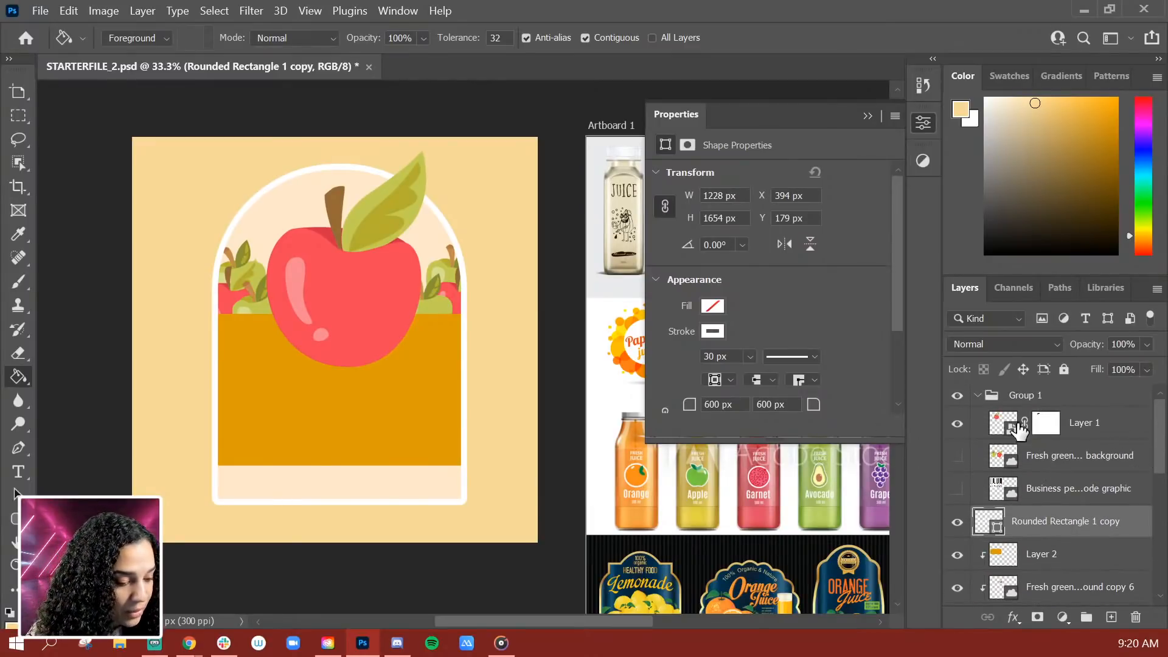
right_click(1100, 432)
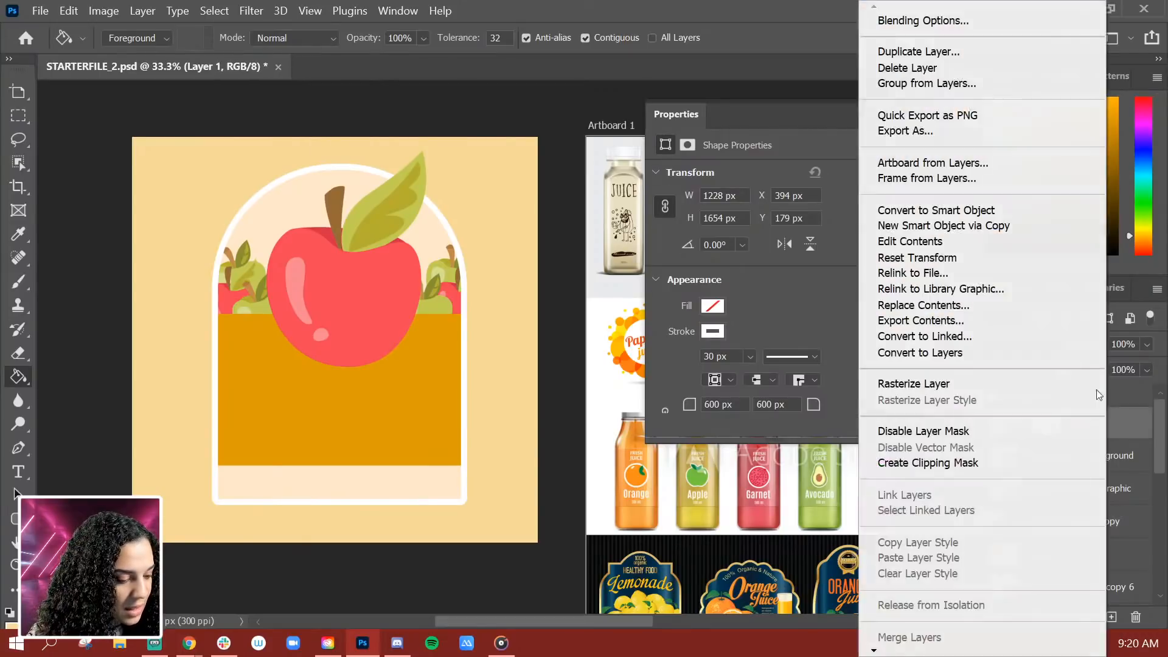
click(969, 211)
right_click(1091, 433)
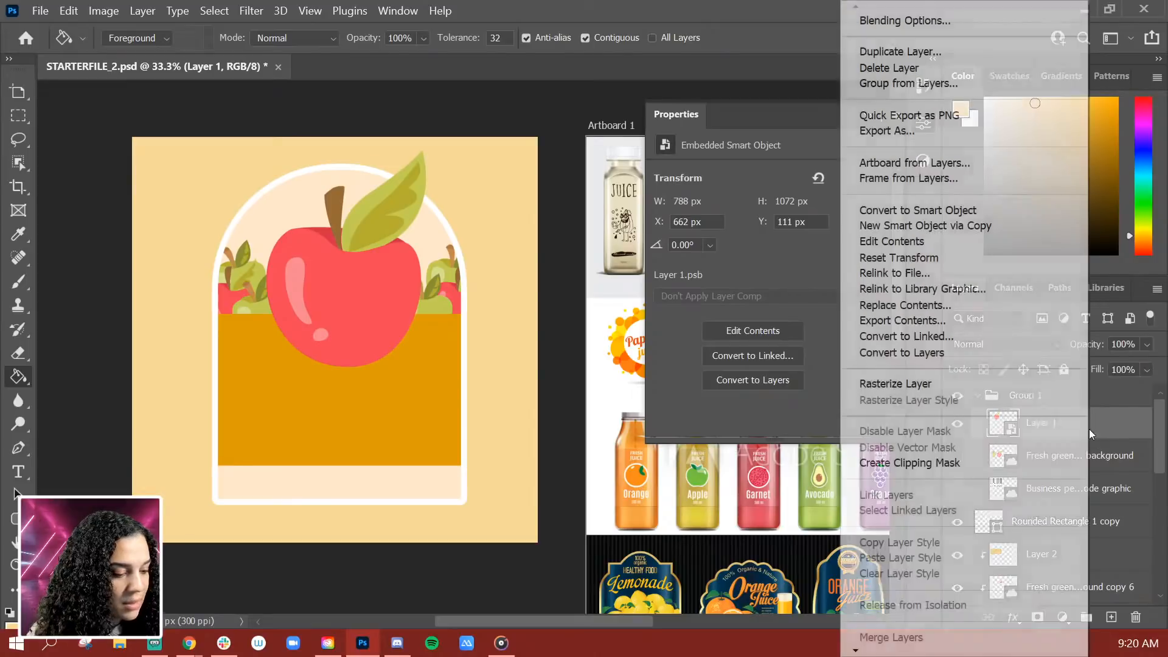
click(1117, 433)
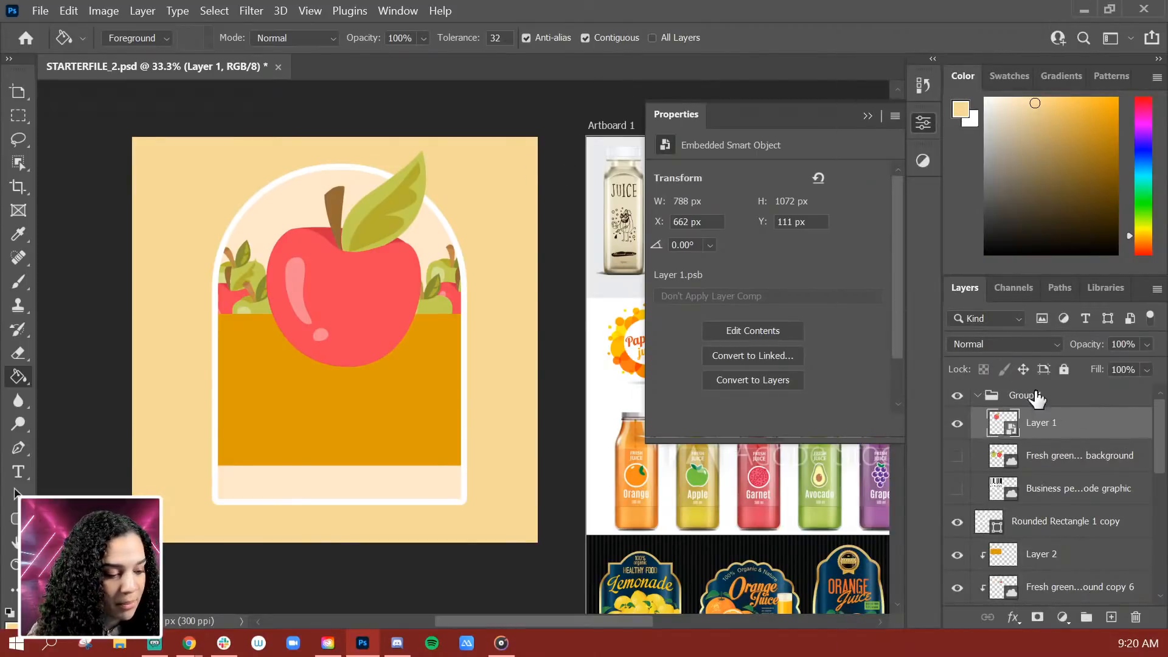
Add a Stroke layer style in white (ffffff) to the large apple on Layer 1
double_click(1101, 433)
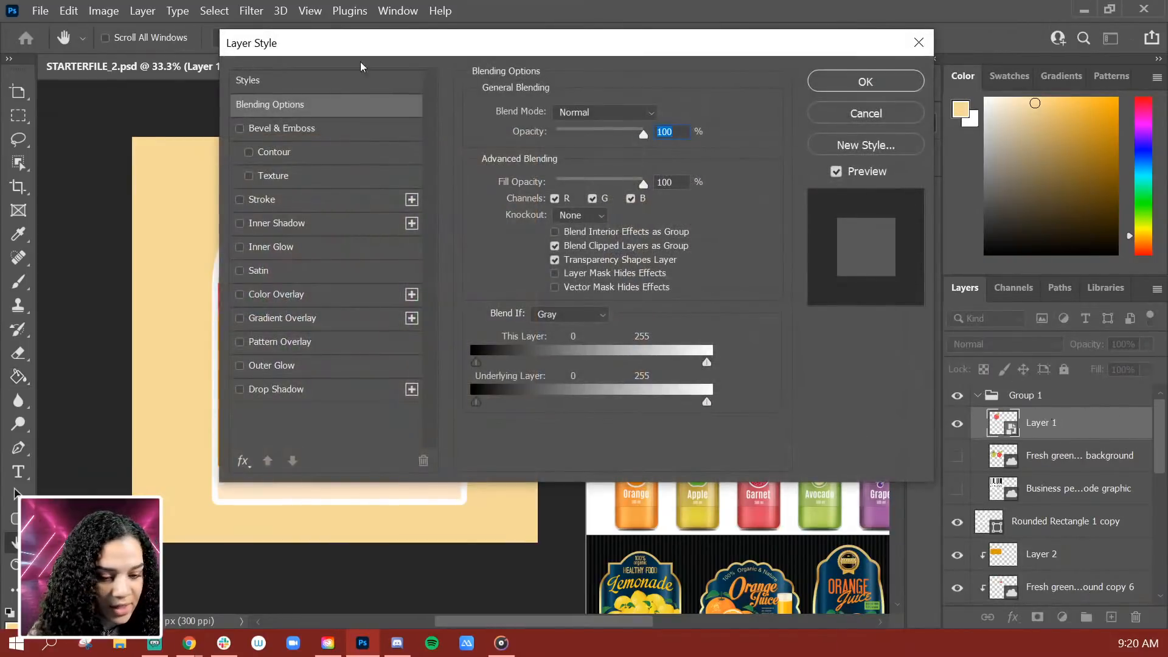
click(296, 202)
drag(628, 52, 894, 51)
click(783, 242)
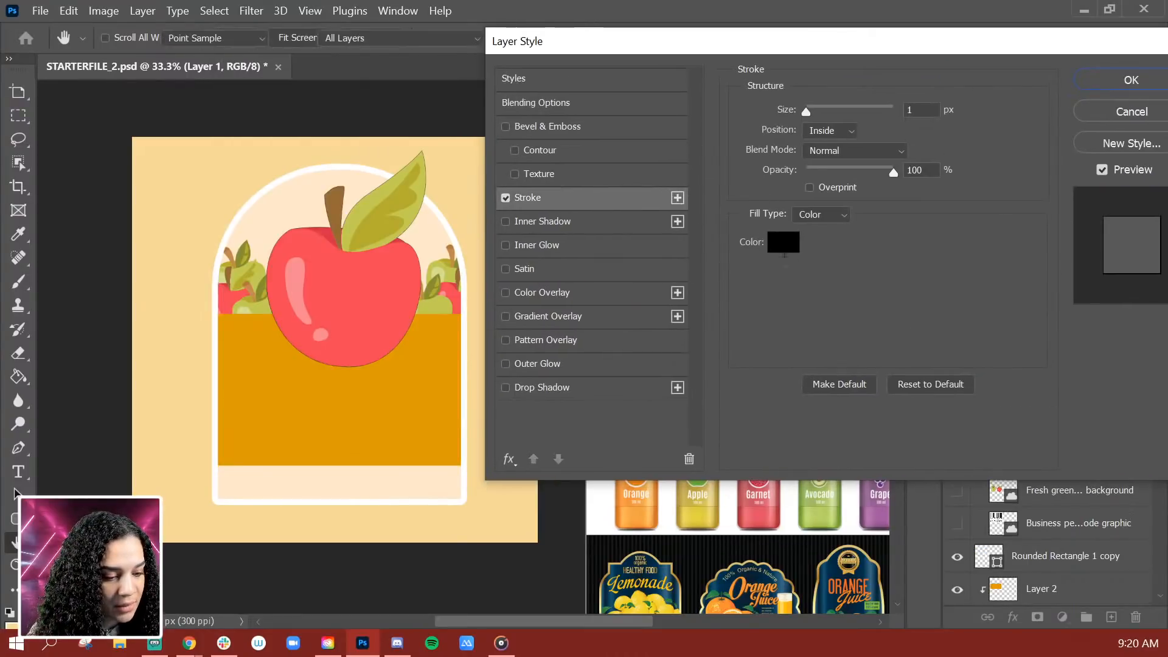
text(ffffff)
click(710, 108)
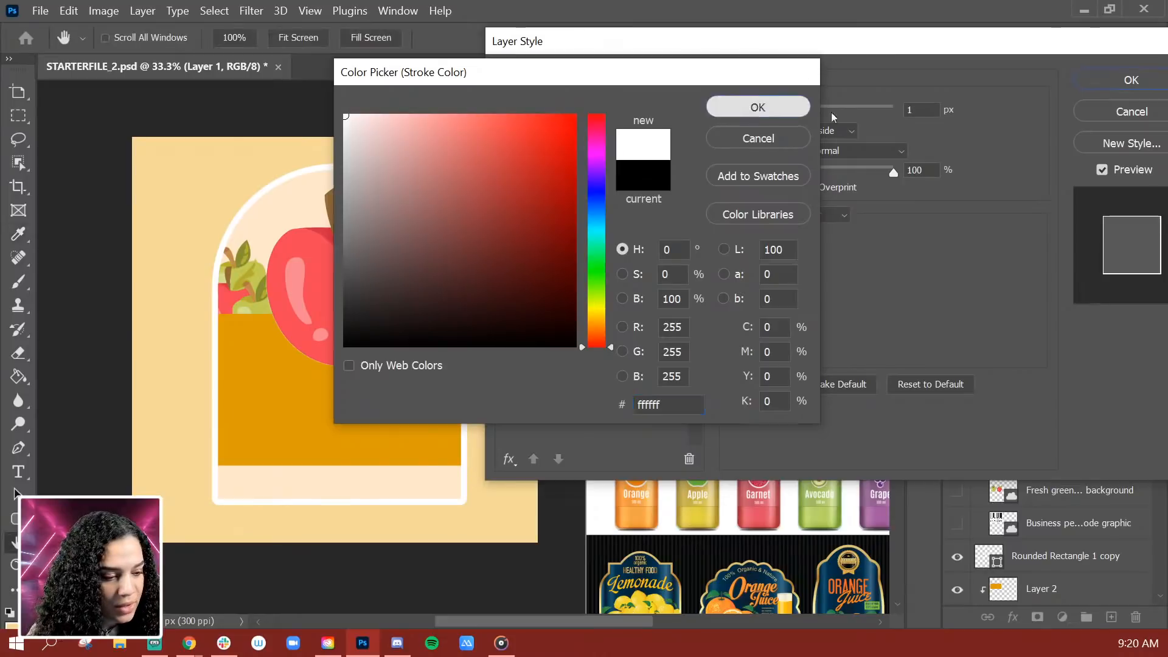
Position the large apple's stroke outside, set its size to 30 px, and apply the layer style
drag(805, 115, 820, 111)
click(821, 133)
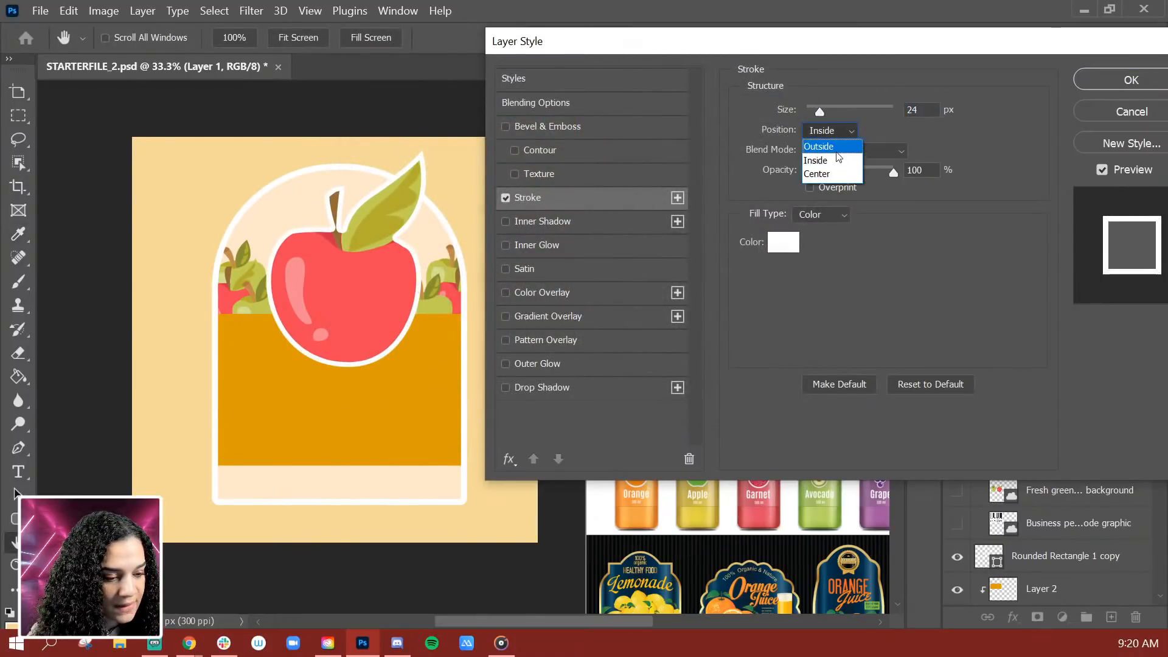
click(835, 151)
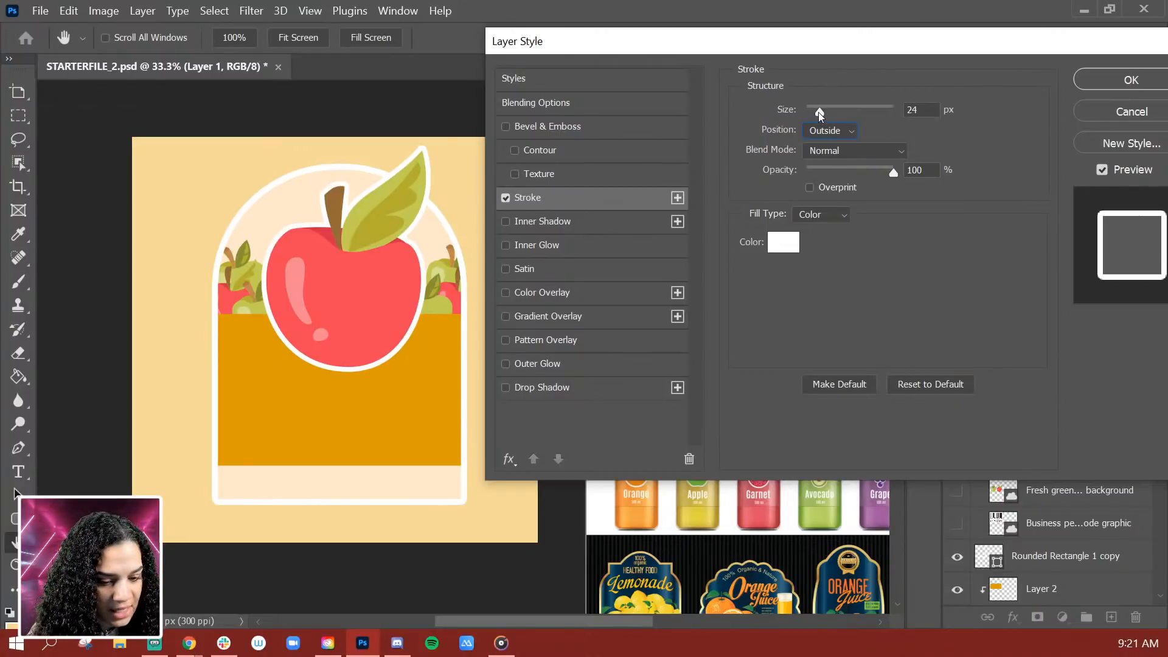
key(shift+Tab)
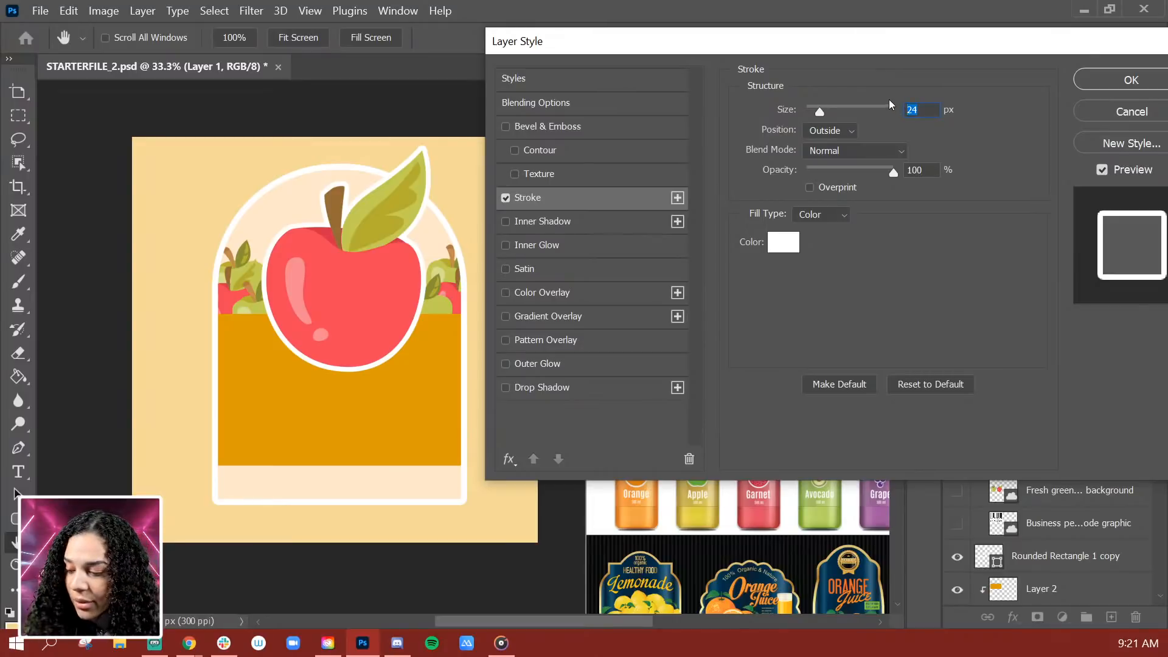
text(30)
key(Return)
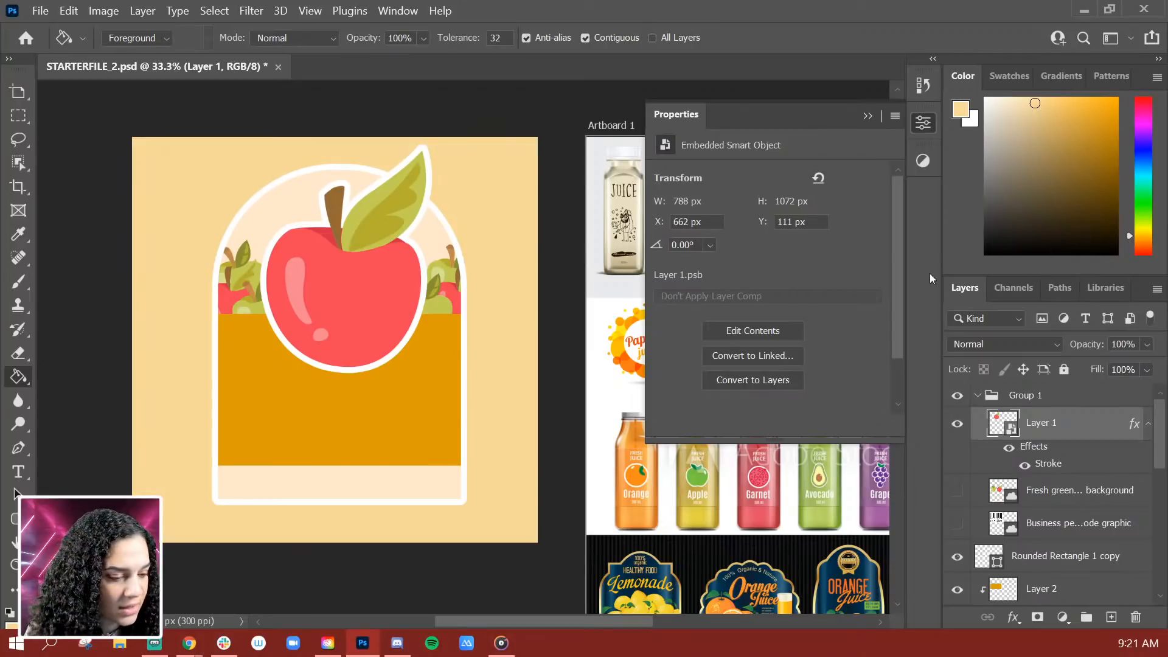
click(924, 124)
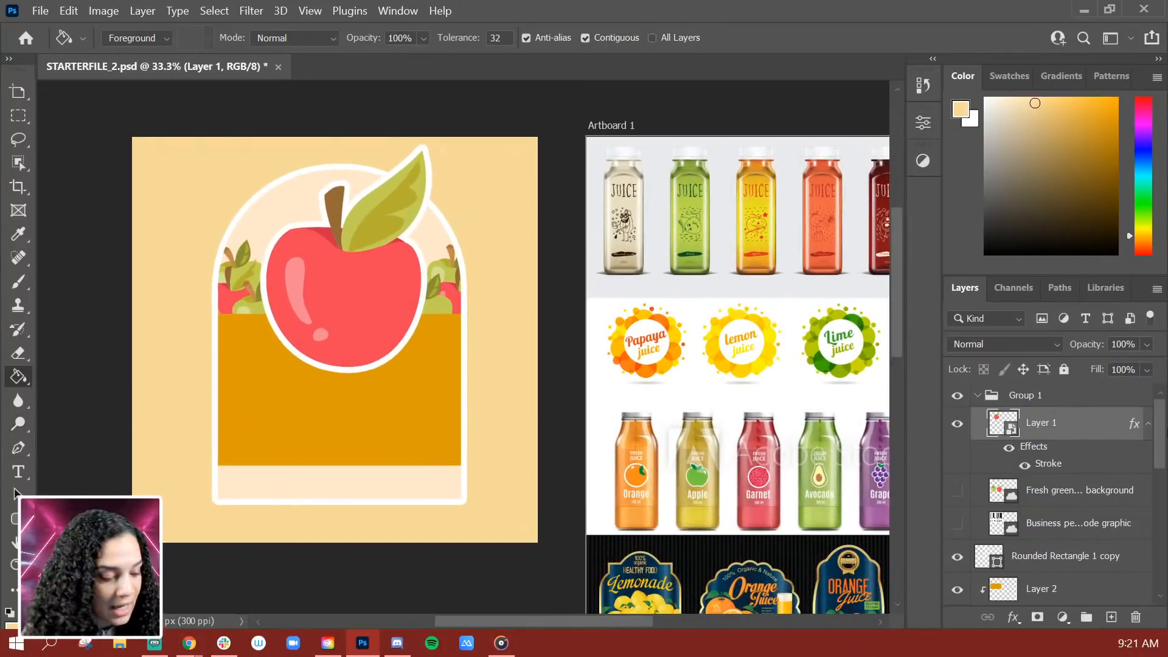
Duplicate the clustered small apple layers and move the copies down into the cream strip below the orange band
ctrl+click(258, 306)
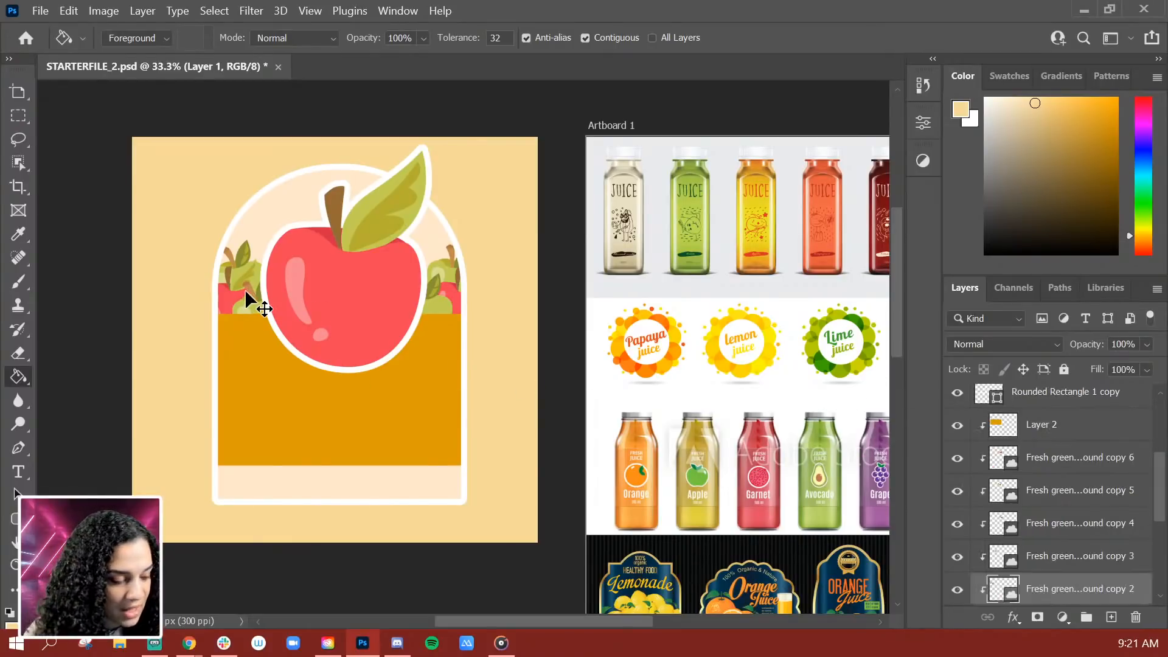
click(1065, 460)
scroll(1095, 472, down, 4)
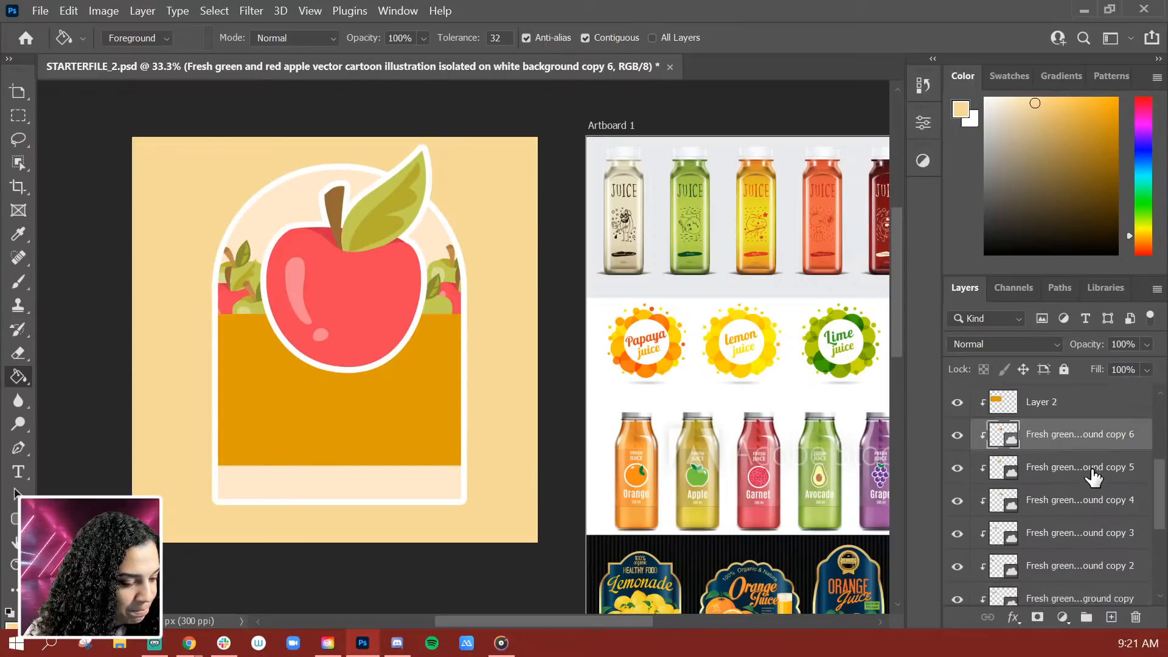
shift+click(1110, 496)
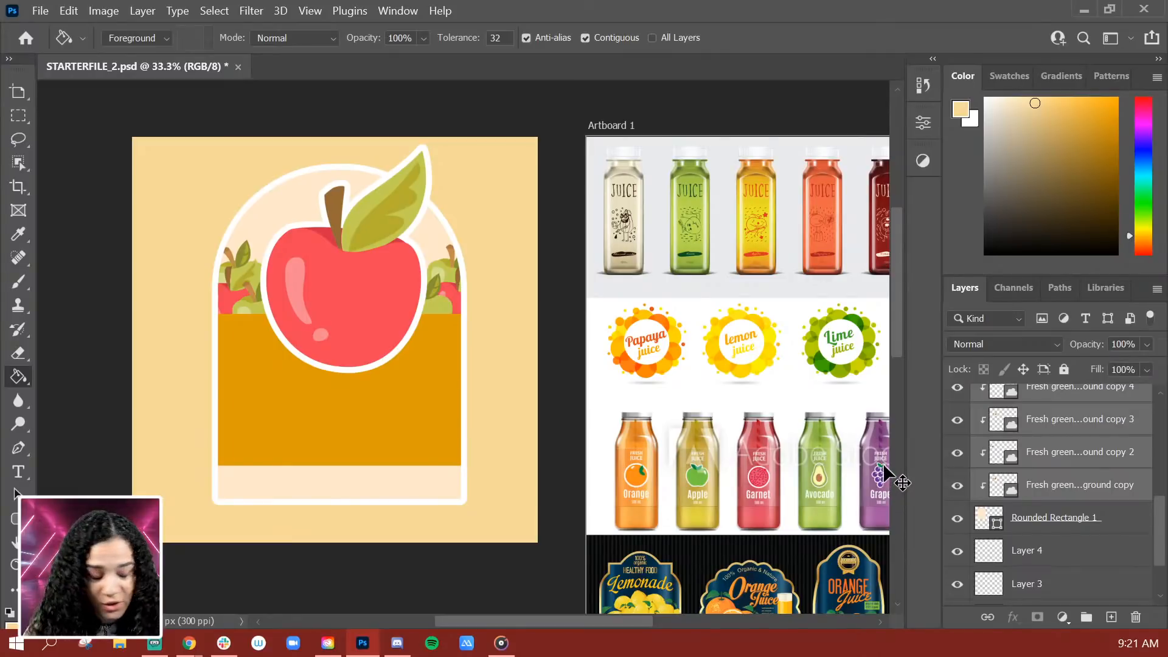
key(ctrl+j)
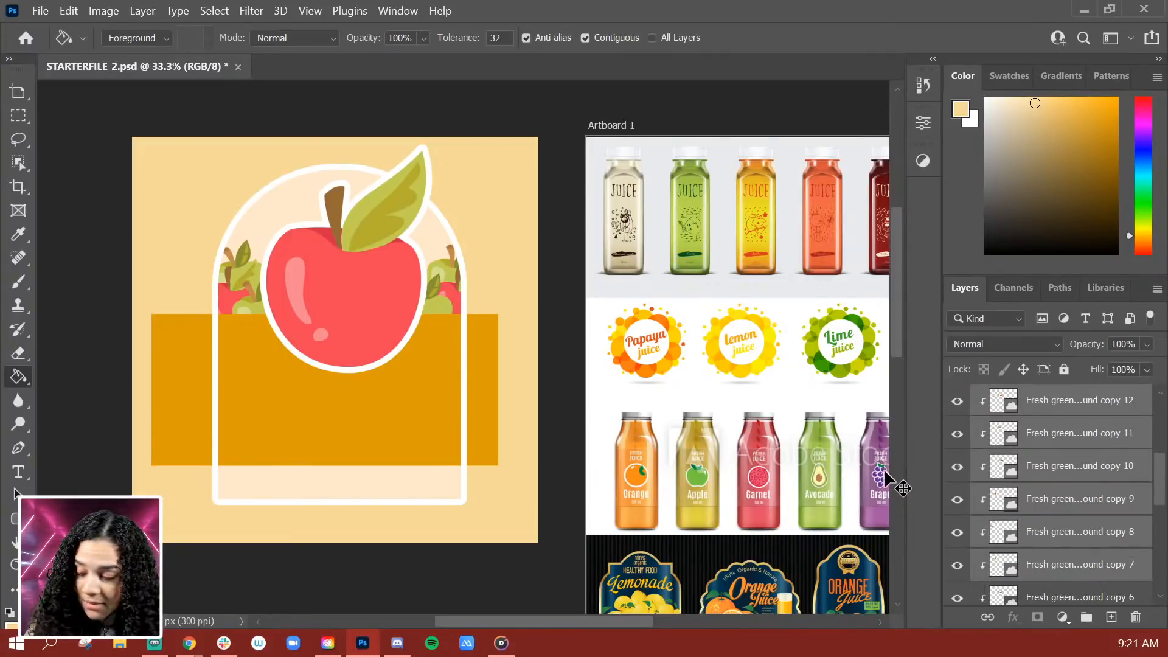
key(ctrl+t)
mouse_move(490, 315)
mouse_down()
mouse_move(498, 520)
mouse_move(496, 507)
mouse_move(379, 478)
mouse_move(374, 467)
mouse_up()
key(Return)
Duplicate the lower apple cluster again and shift the new copies to fill the strip below the orange band
key(ctrl+j)
key(ctrl+t)
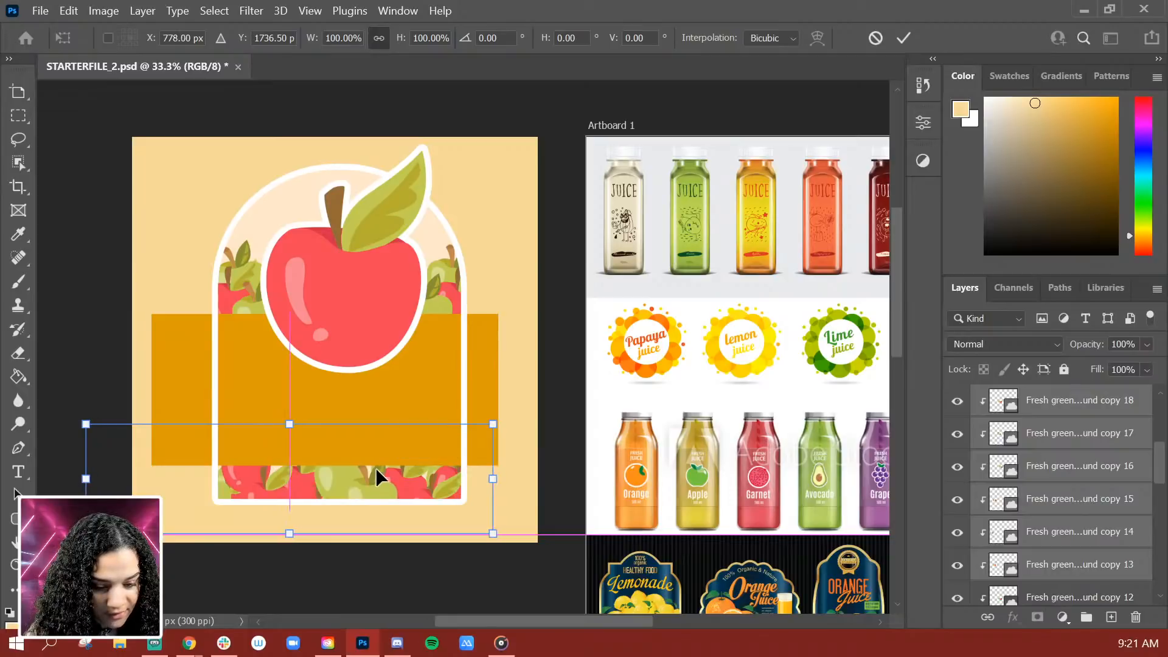
key(g)
key(Return)
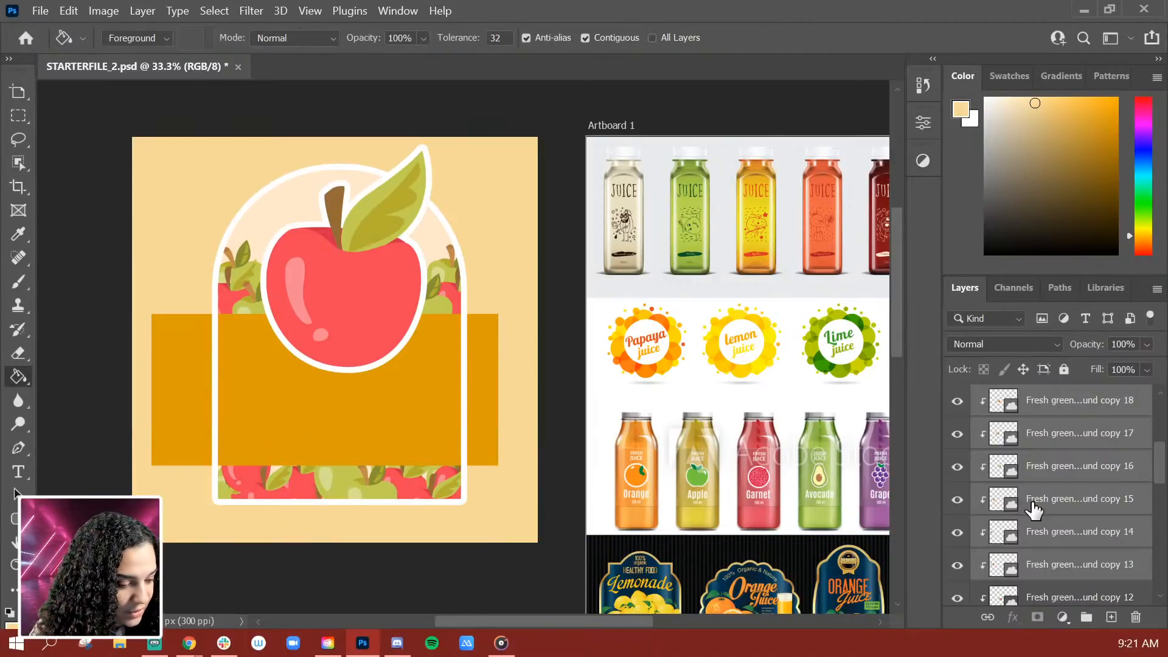
Clip the orange band on Layer 2 back inside the arched label shape with a clipping mask
scroll(1037, 517, up, 5)
right_click(1075, 533)
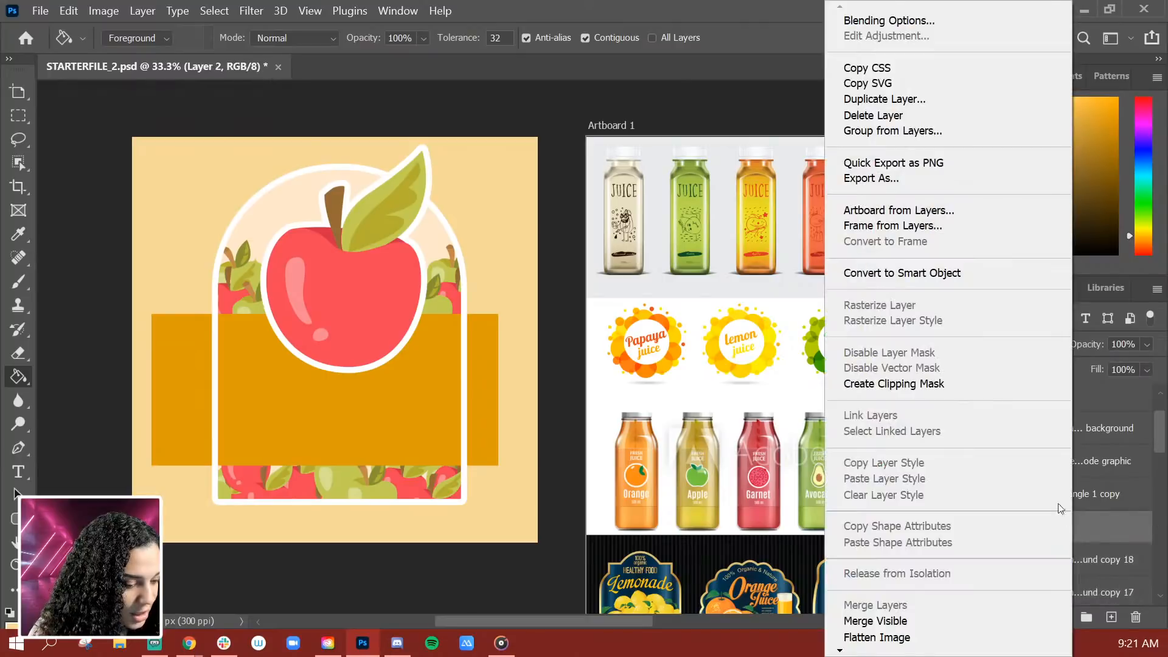
click(971, 386)
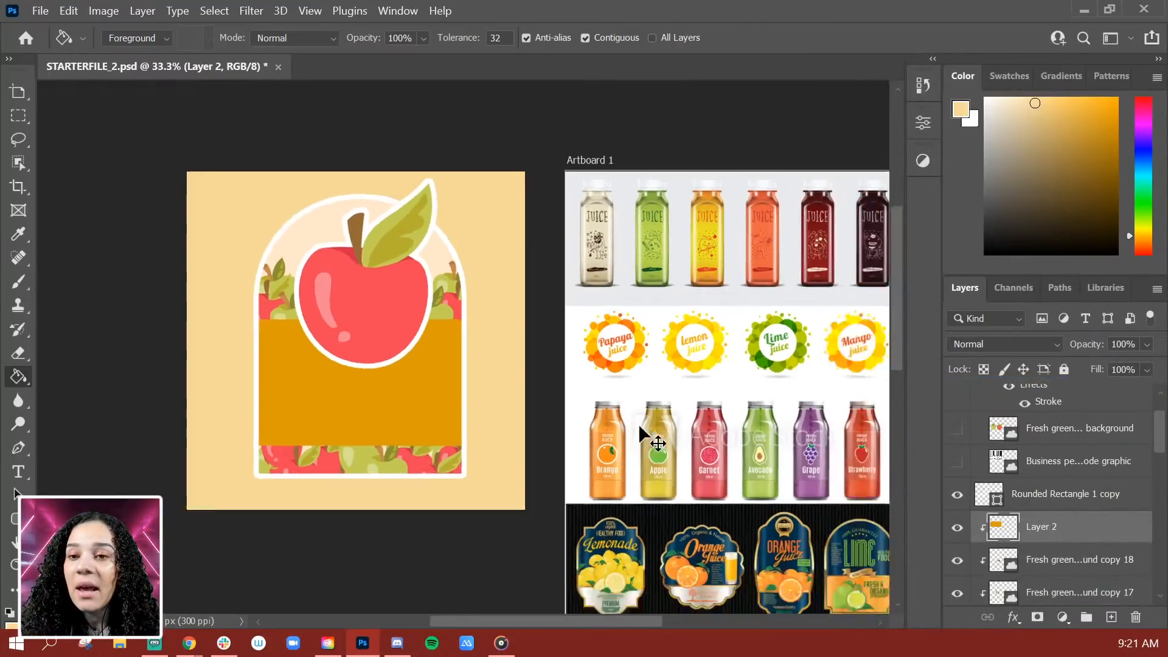
scroll(529, 432, up, 5)
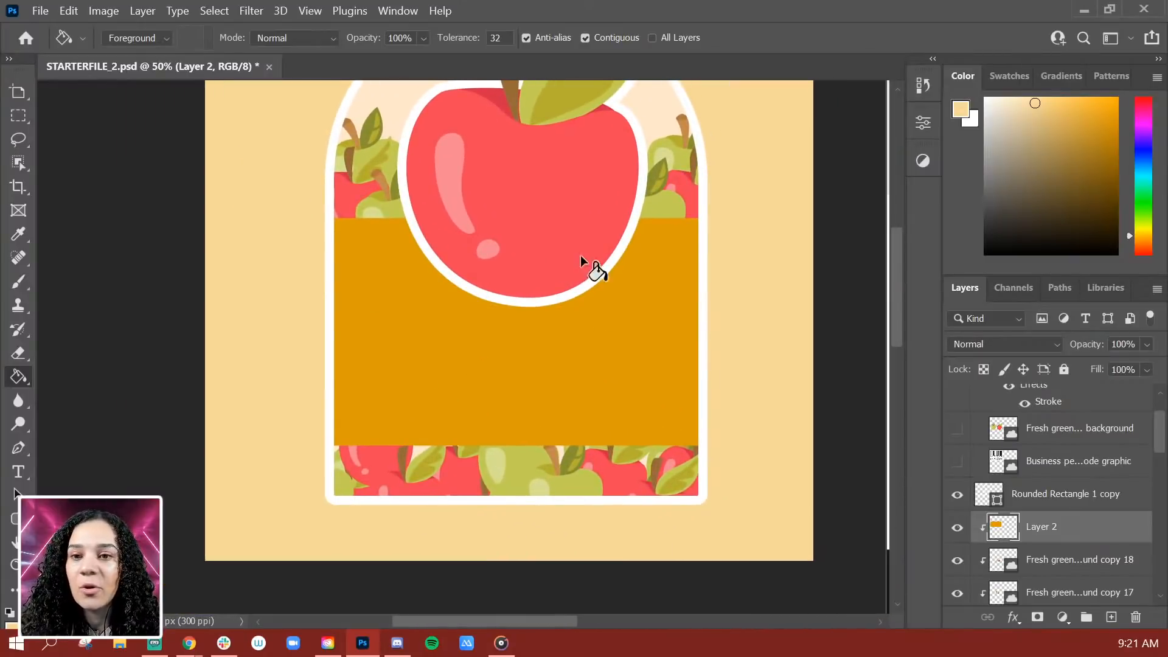
Add a centre-aligned text layer reading "Fresh" at the top of Group 1, over the orange band
drag(505, 356, 461, 430)
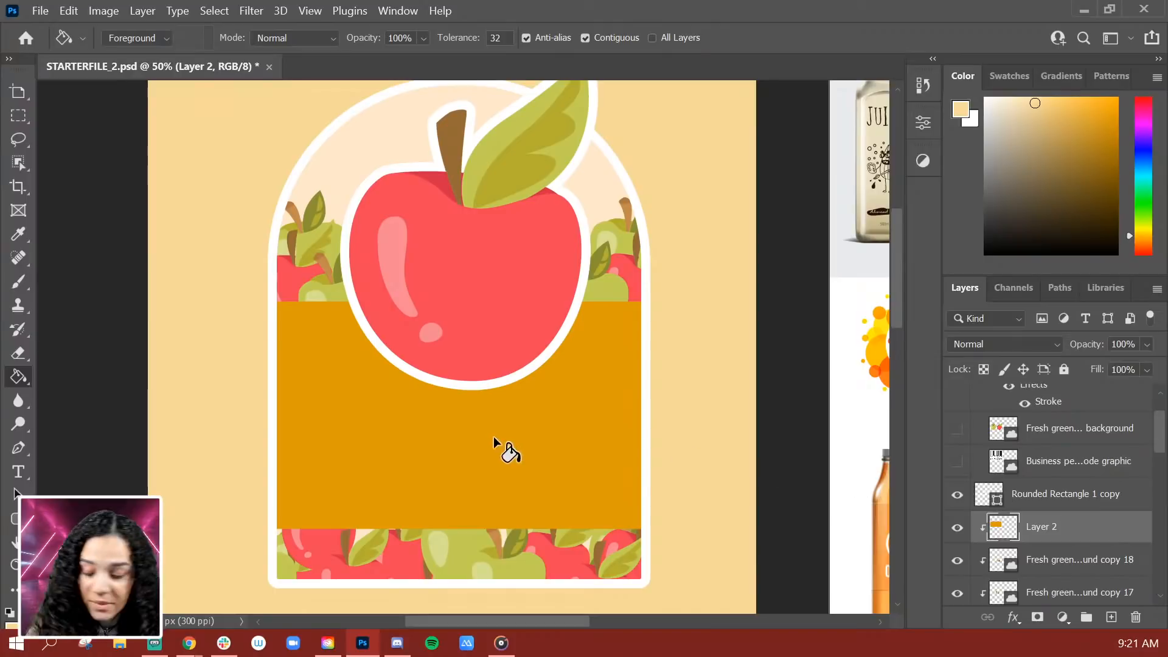
key(t)
scroll(1095, 489, up, 2)
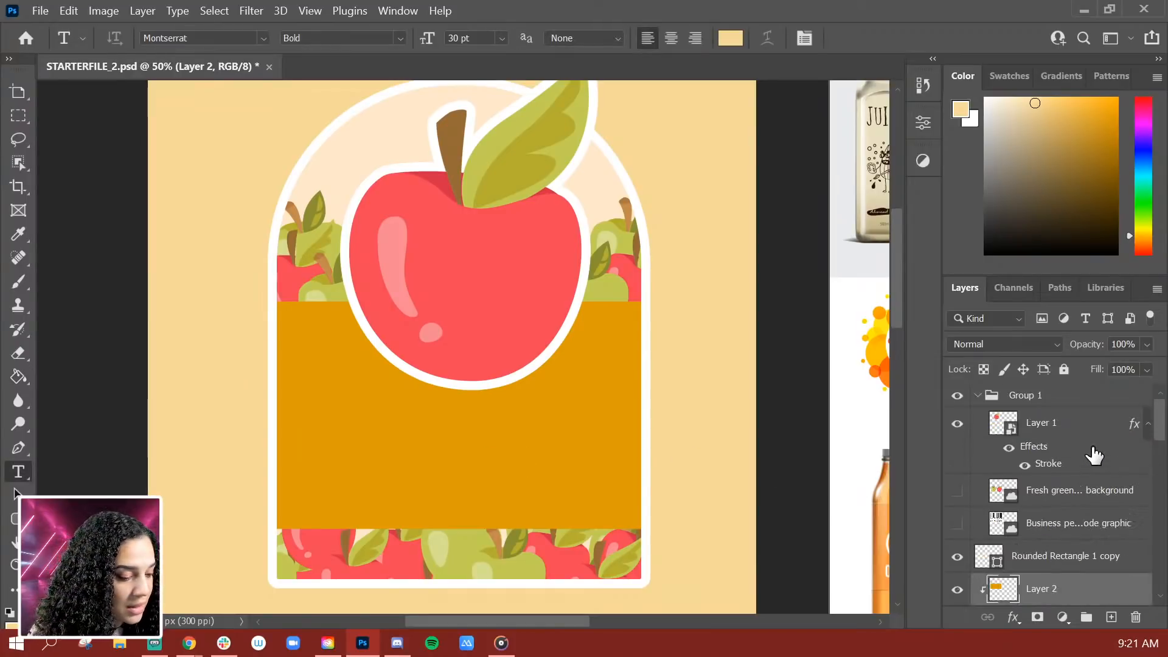
click(1093, 398)
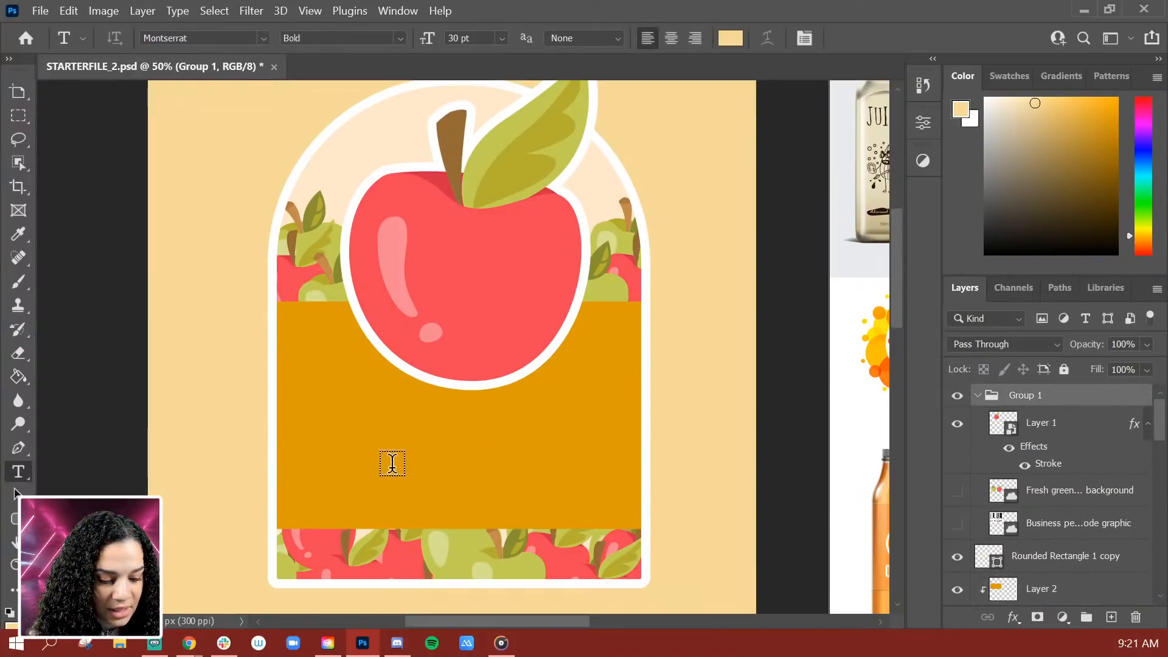
click(450, 466)
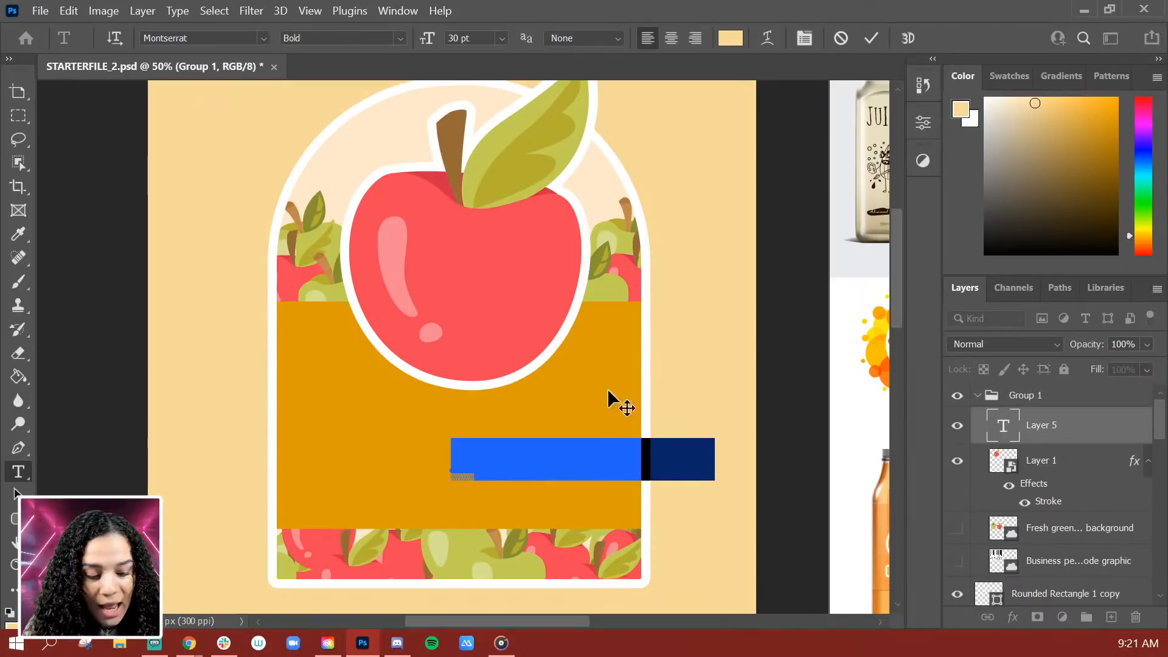
click(671, 38)
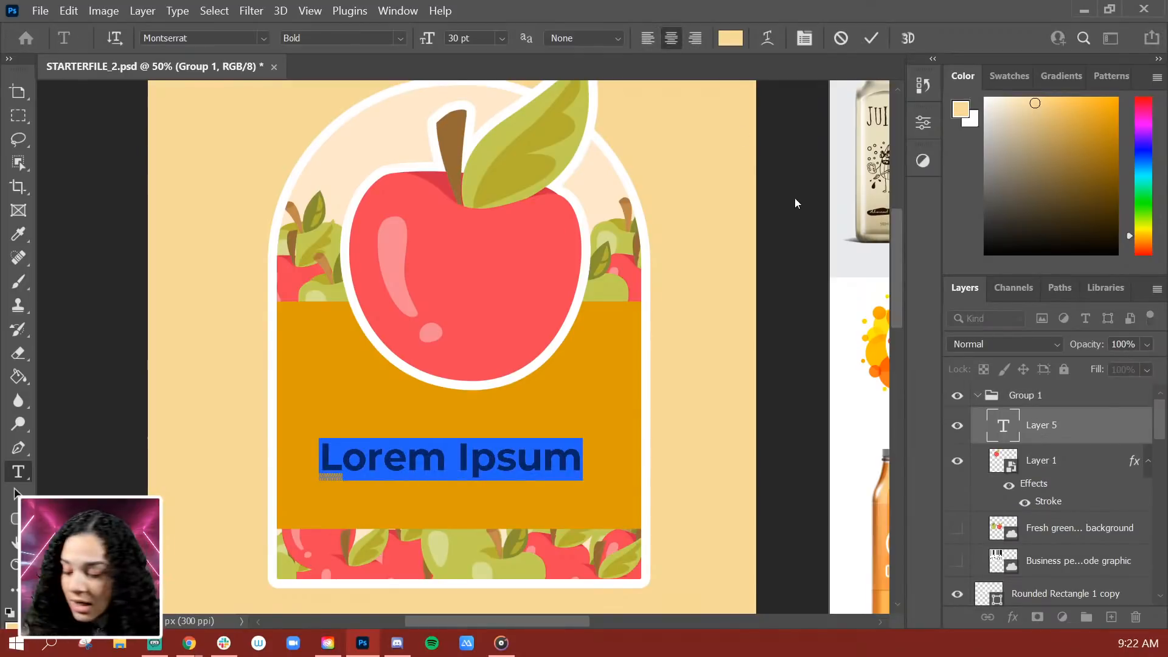
text(F)
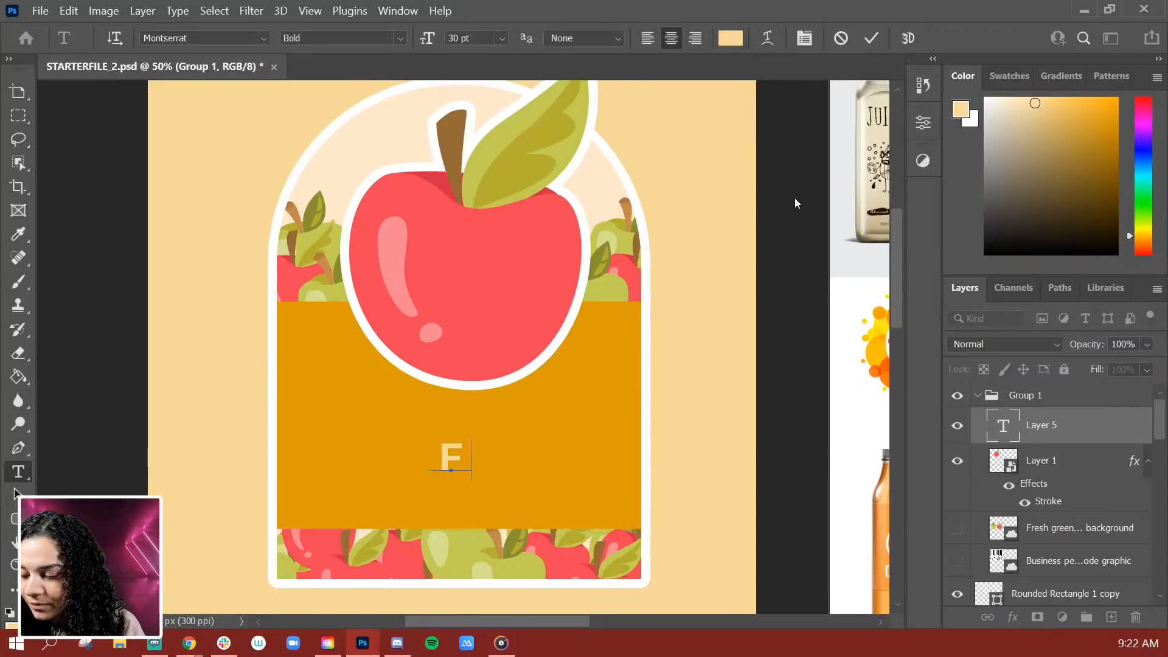
text(resh)
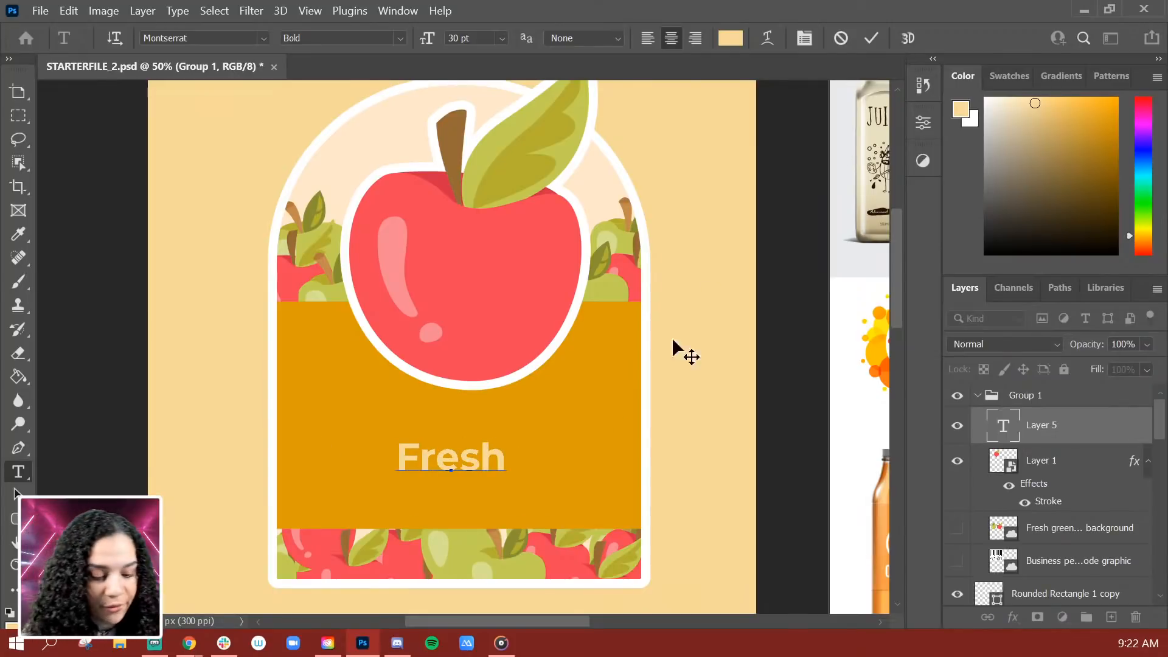
Change the font of the "Fresh" text to Lust Script Regular
double_click(478, 456)
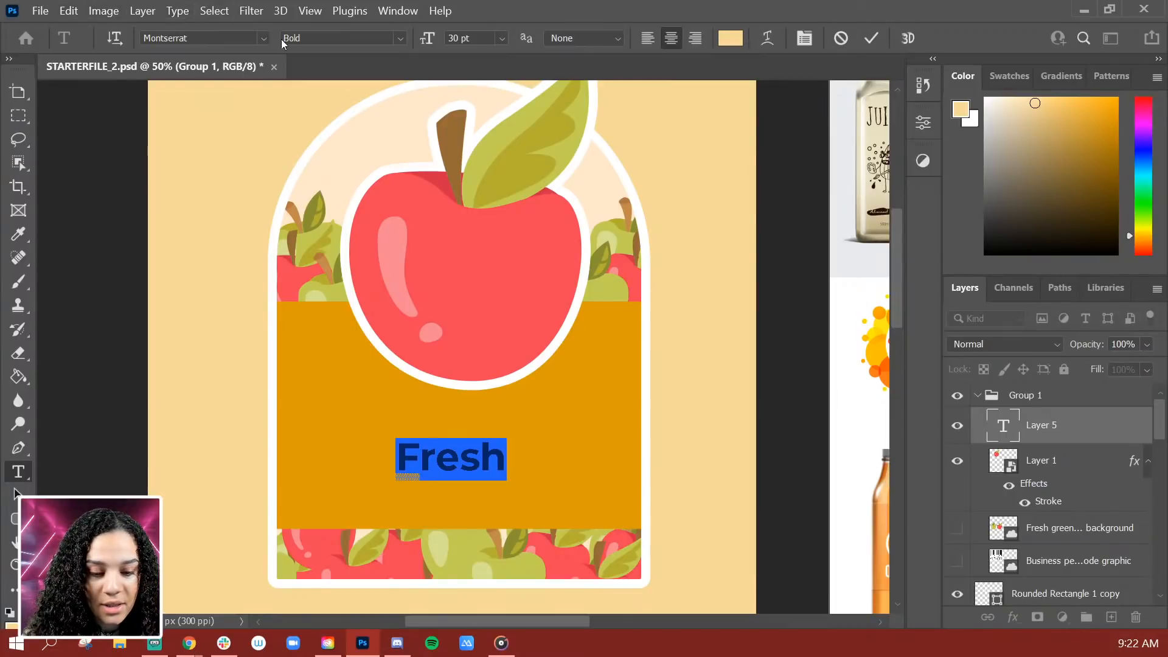
click(263, 38)
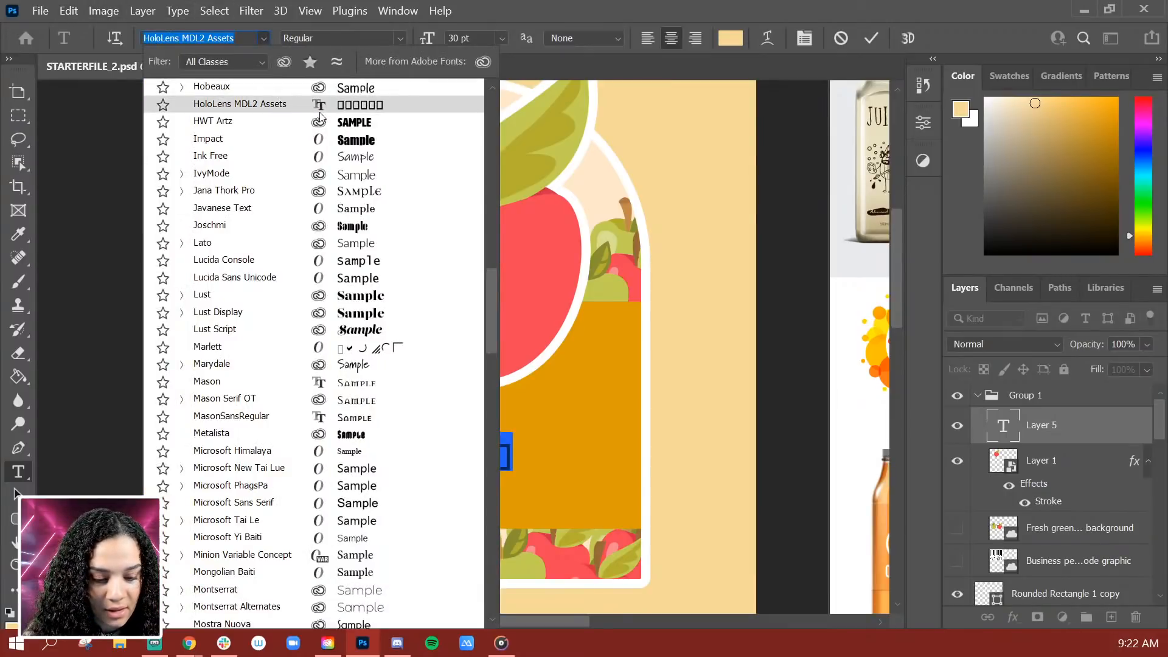
click(360, 330)
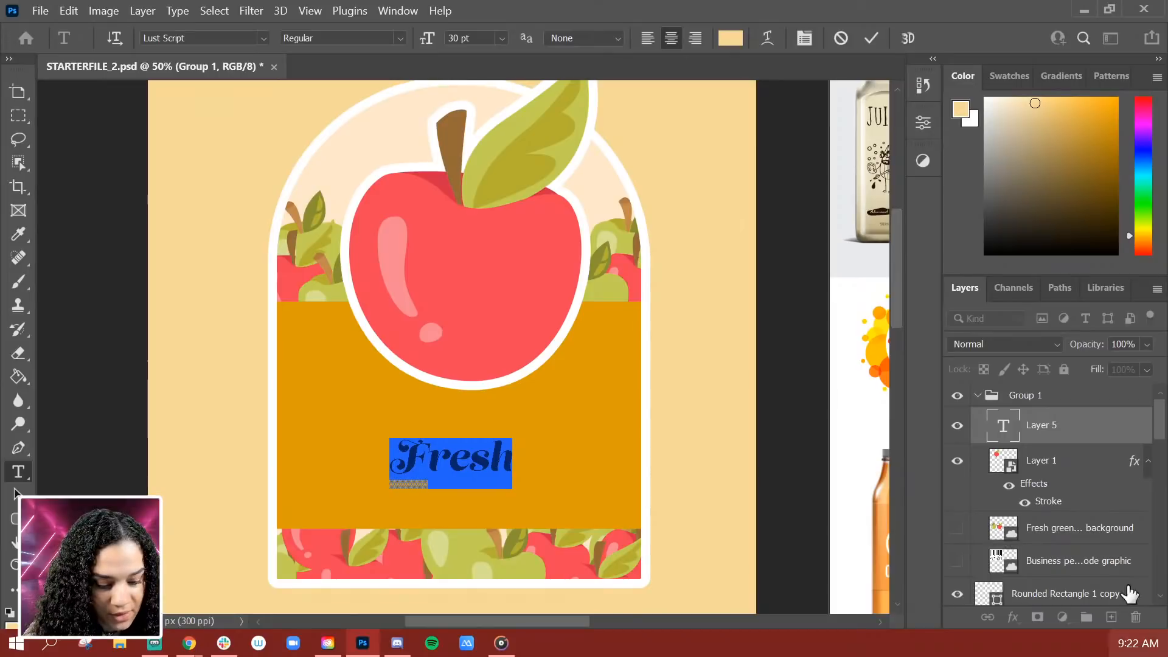
click(400, 38)
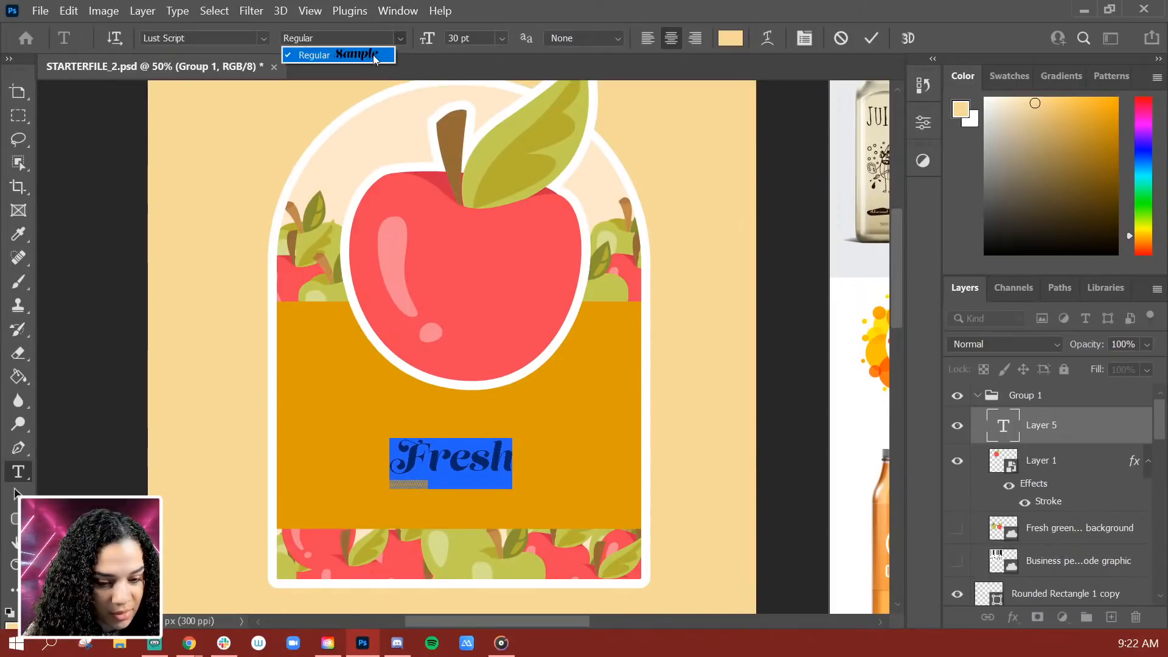
click(261, 36)
click(262, 37)
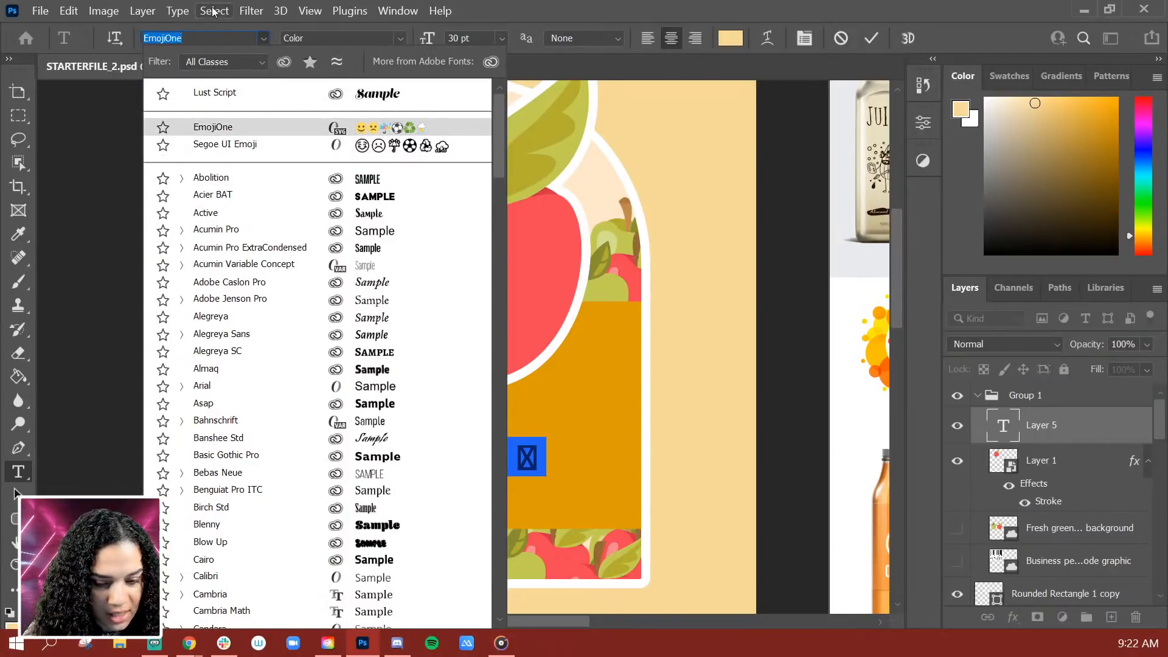
text(lust)
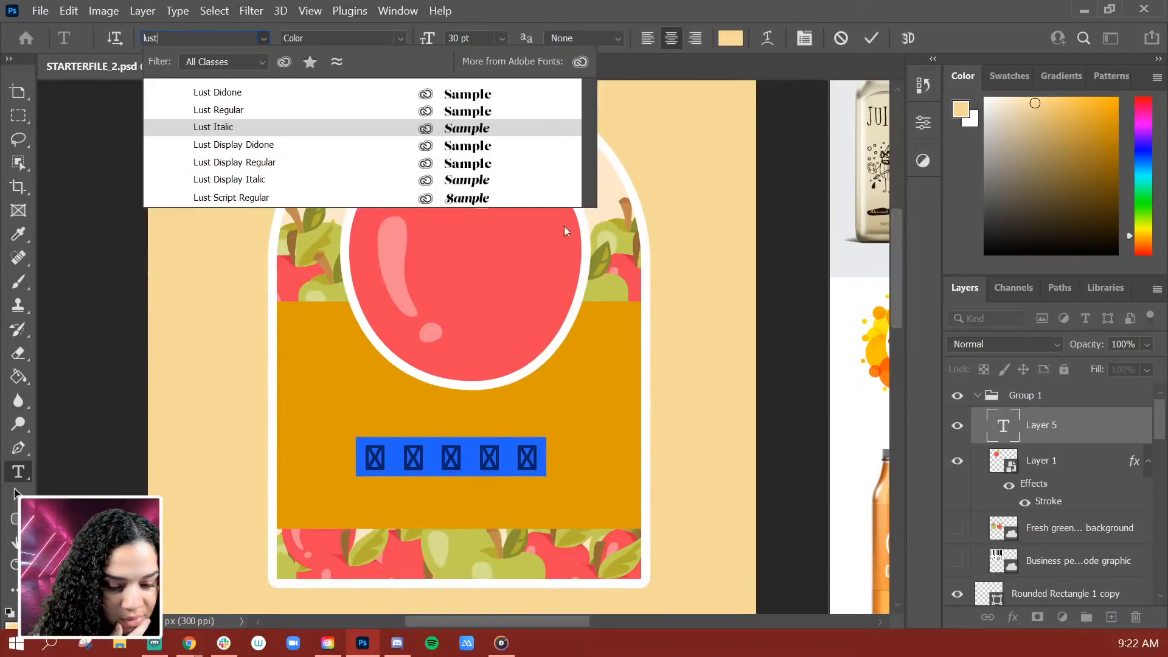
click(462, 202)
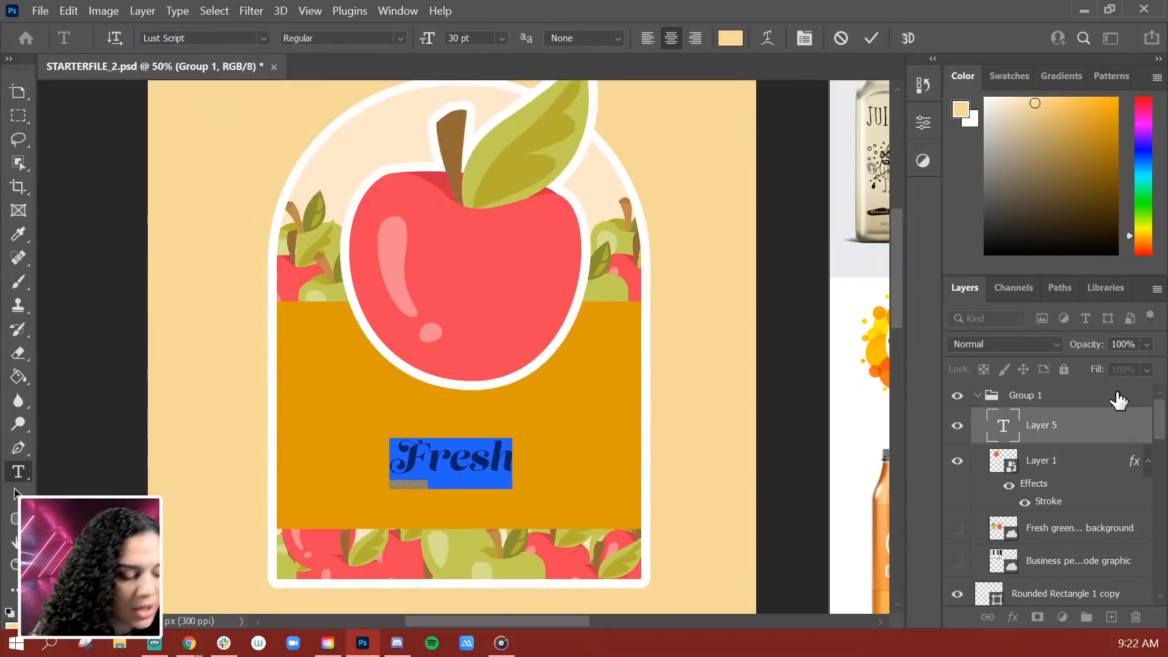
Enlarge the "Fresh" text to about 75 pt and centre it on the orange band below the apple
click(1133, 424)
key(ctrl+t)
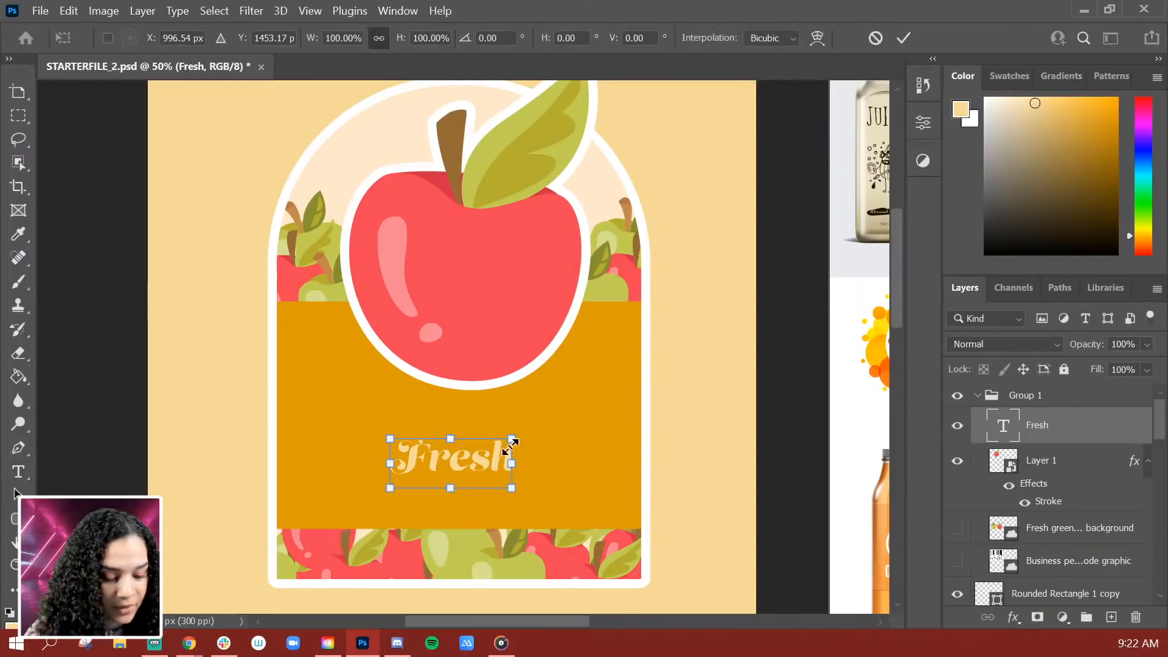
drag(512, 436, 598, 381)
drag(462, 469, 477, 455)
key(Return)
Recolour the "Fresh" text to a lighter cream and enlarge it to about 86 pt to span the orange band
double_click(487, 447)
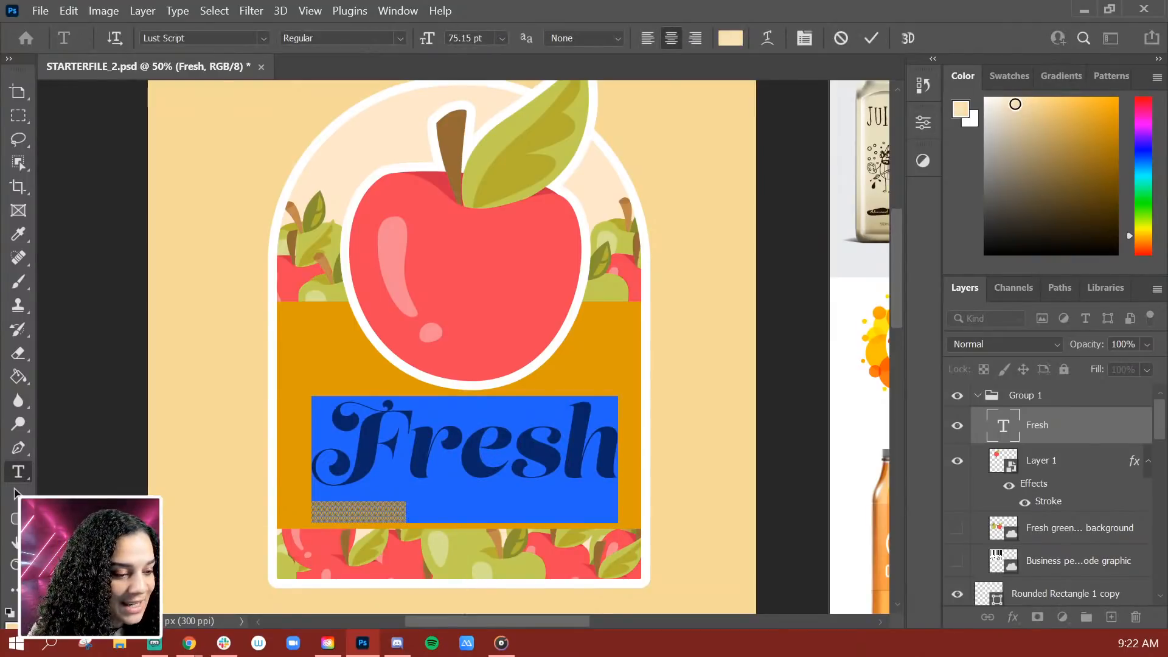
key(ctrl+Return)
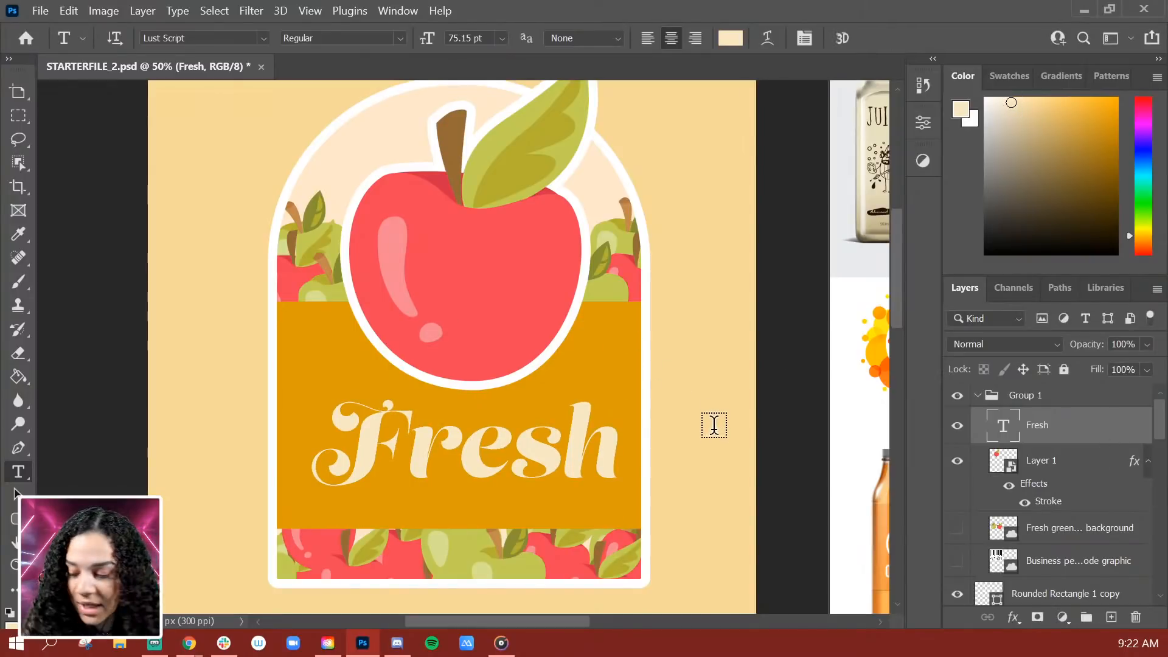
key(ctrl+t)
drag(620, 399, 639, 385)
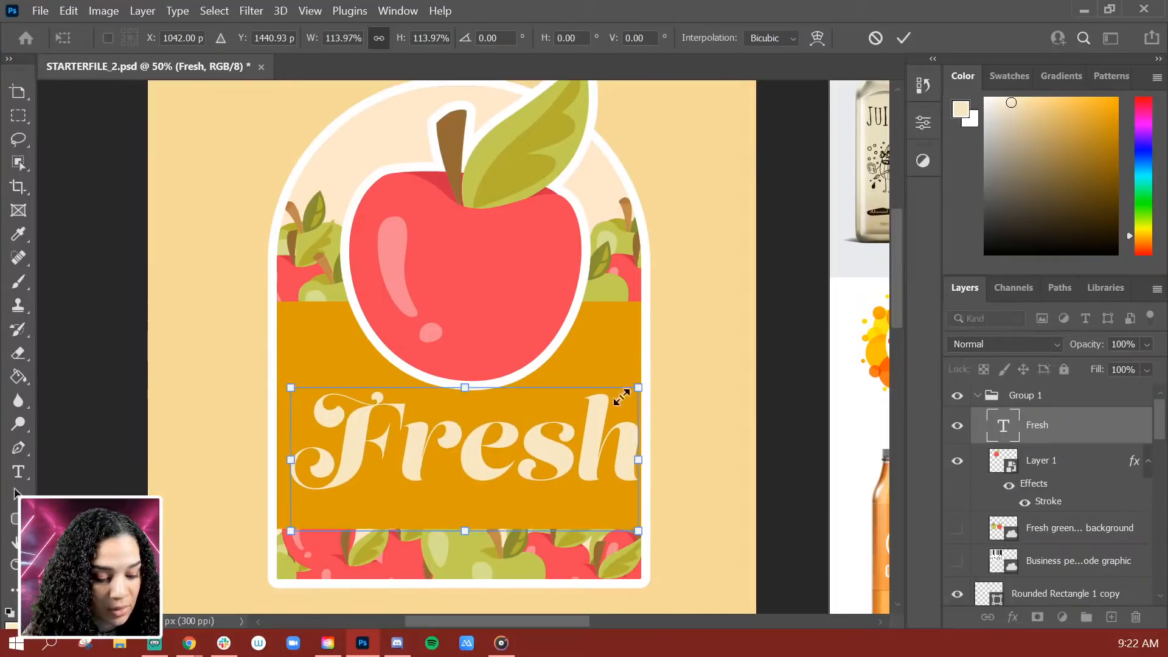
drag(587, 421, 581, 426)
key(Return)
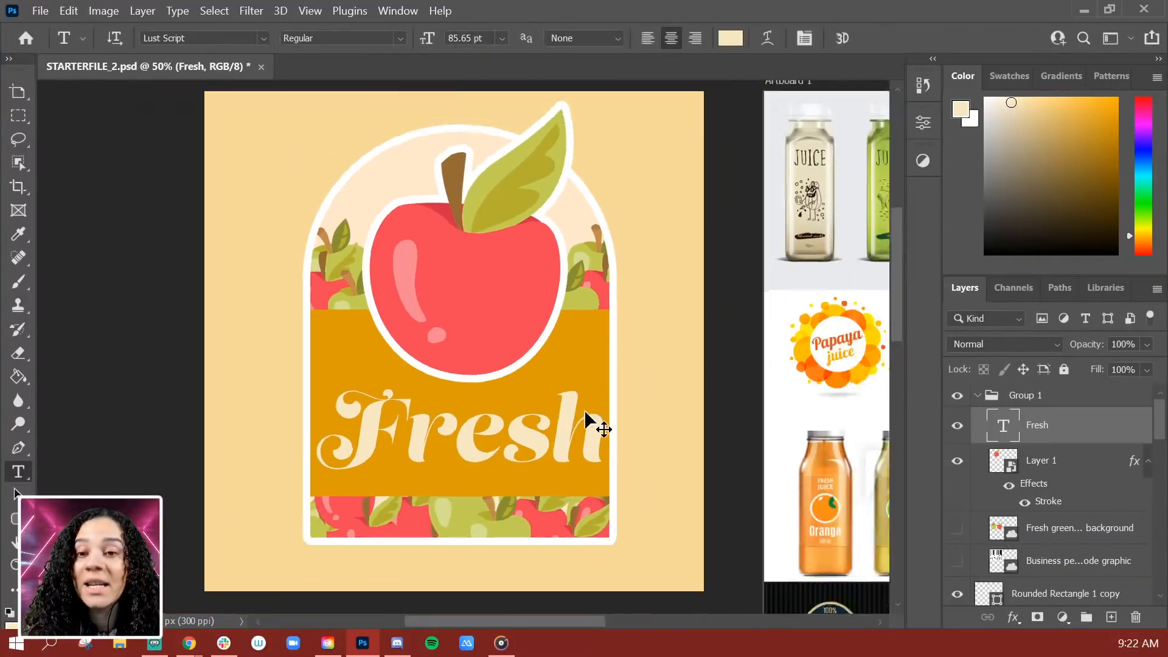
Group all layers from Group 1 down to BACKGROUND into one group and scale it to 99.13%
key(ctrl+minus)
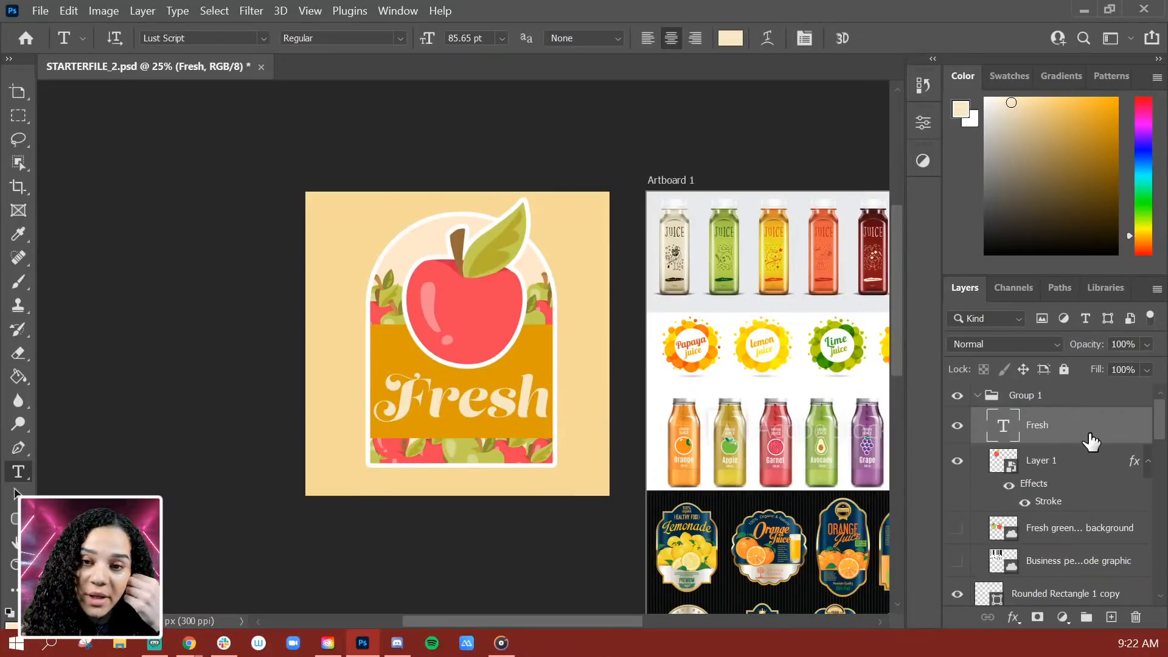
click(1067, 402)
scroll(1084, 468, down, 5)
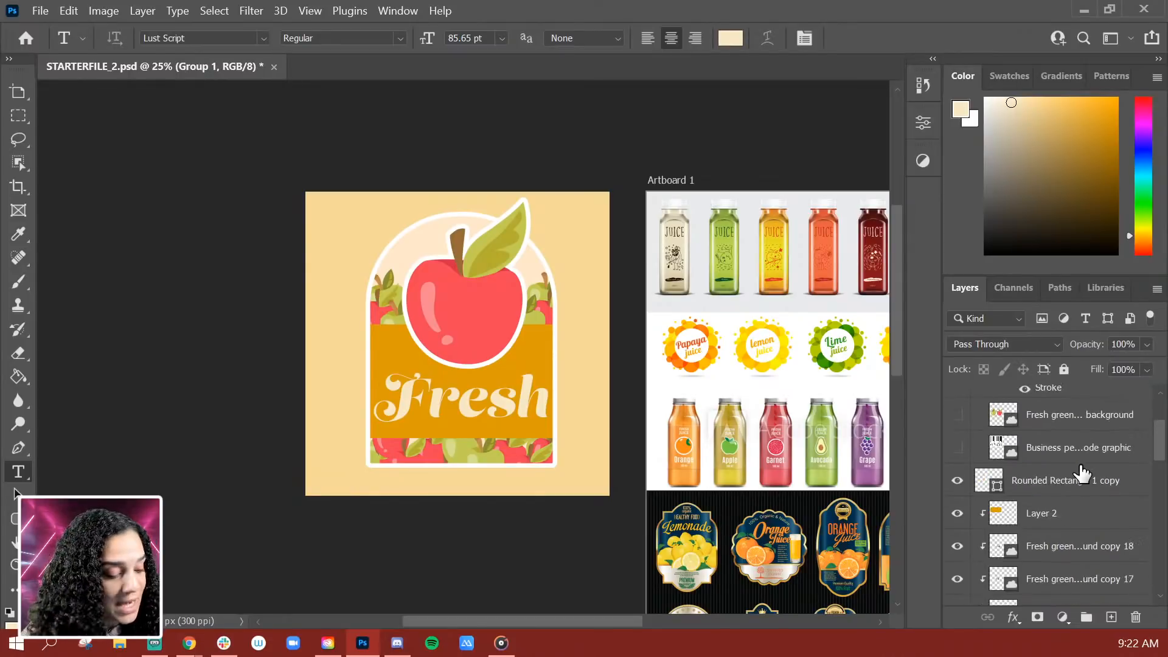
scroll(1082, 480, down, 10)
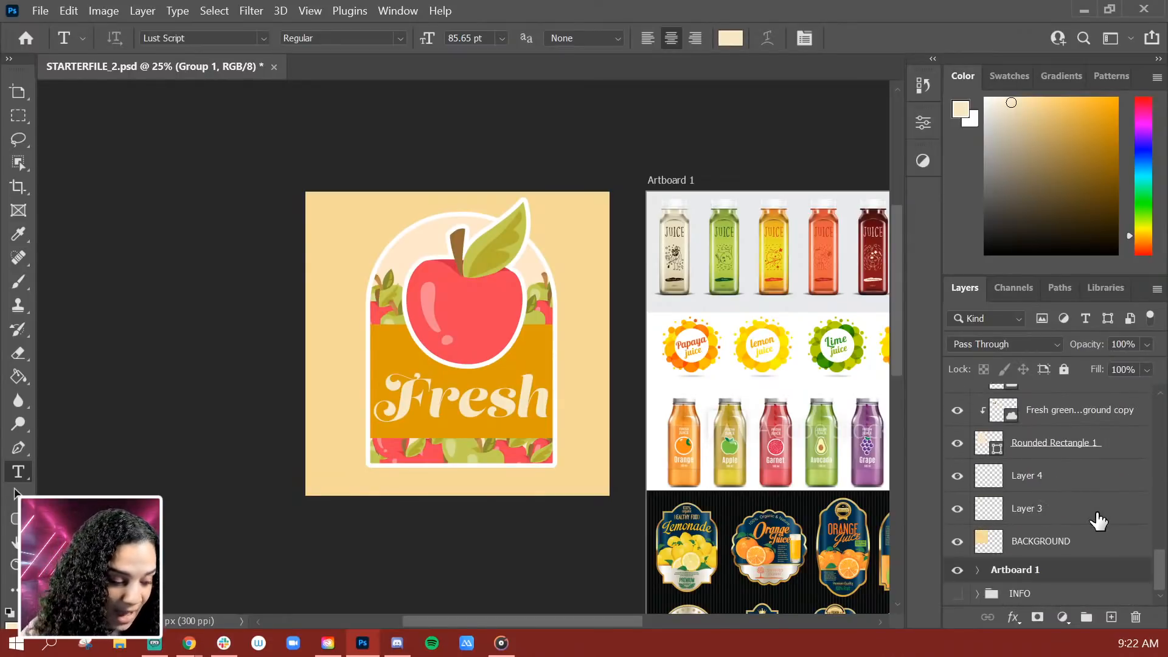
shift+click(1101, 548)
key(ctrl+g)
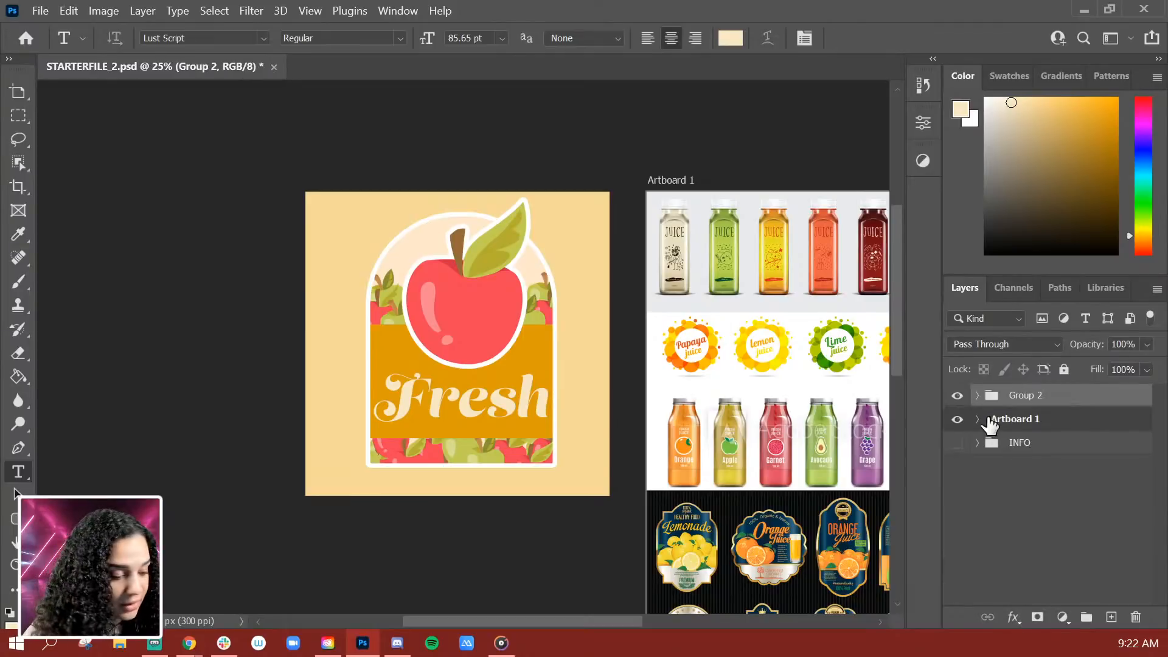
key(ctrl+t)
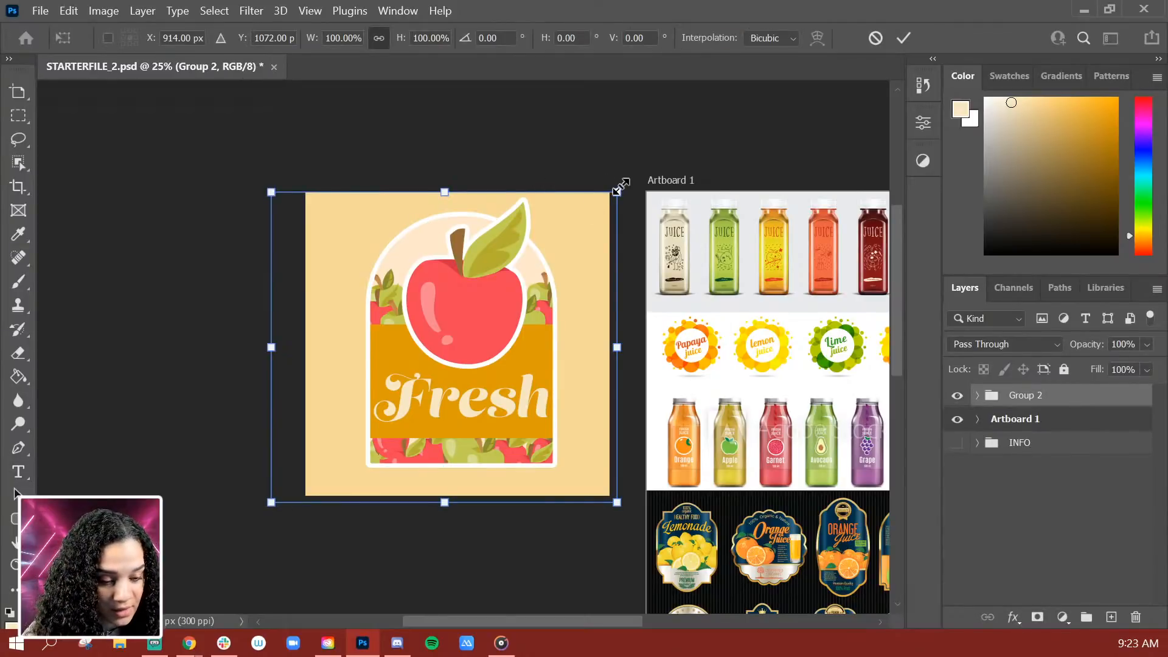
drag(617, 191, 621, 188)
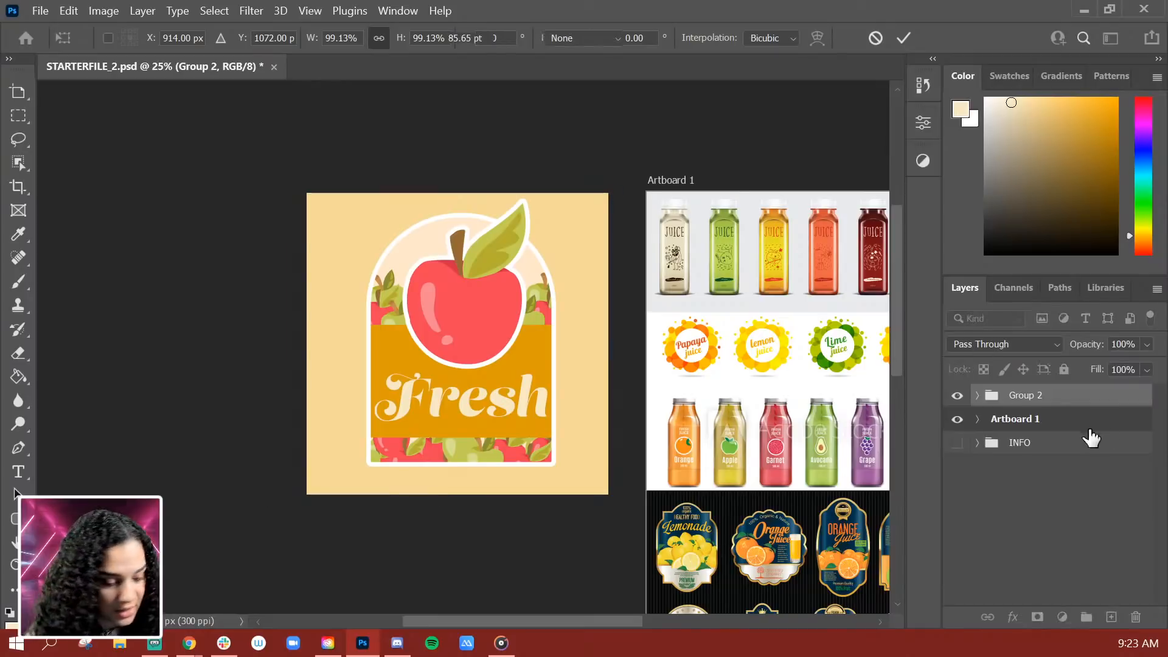
key(t)
Move the BACKGROUND layer out of Group 2 so it sits directly beneath the group, and collapse the group
click(977, 395)
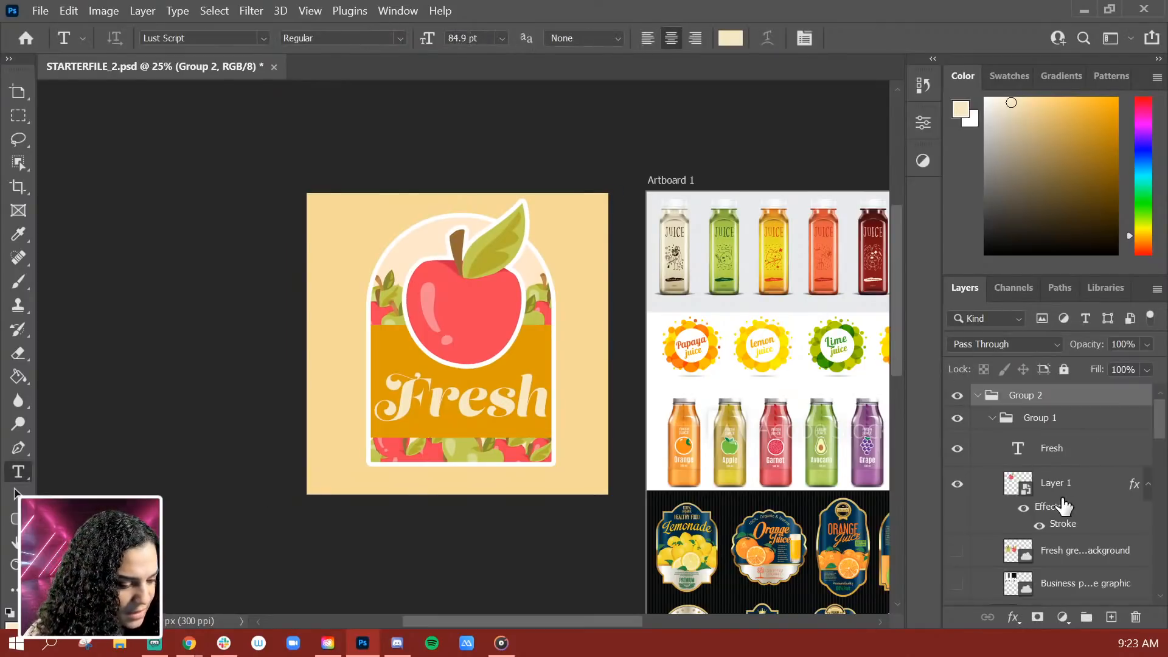
scroll(1063, 504, down, 10)
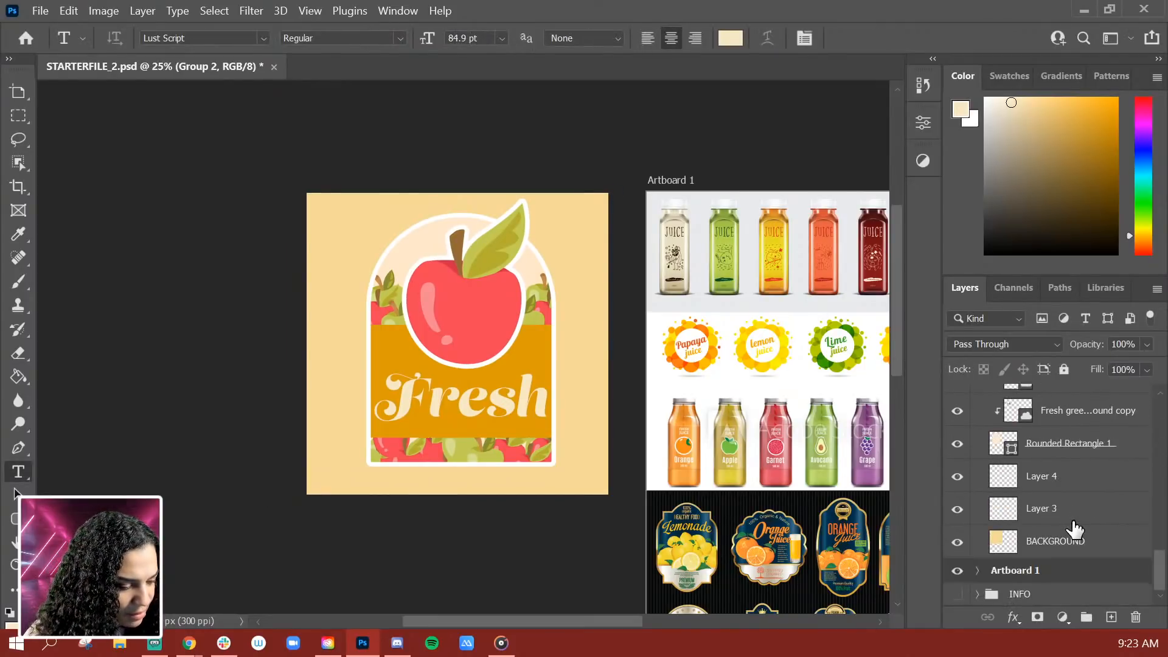
click(1056, 476)
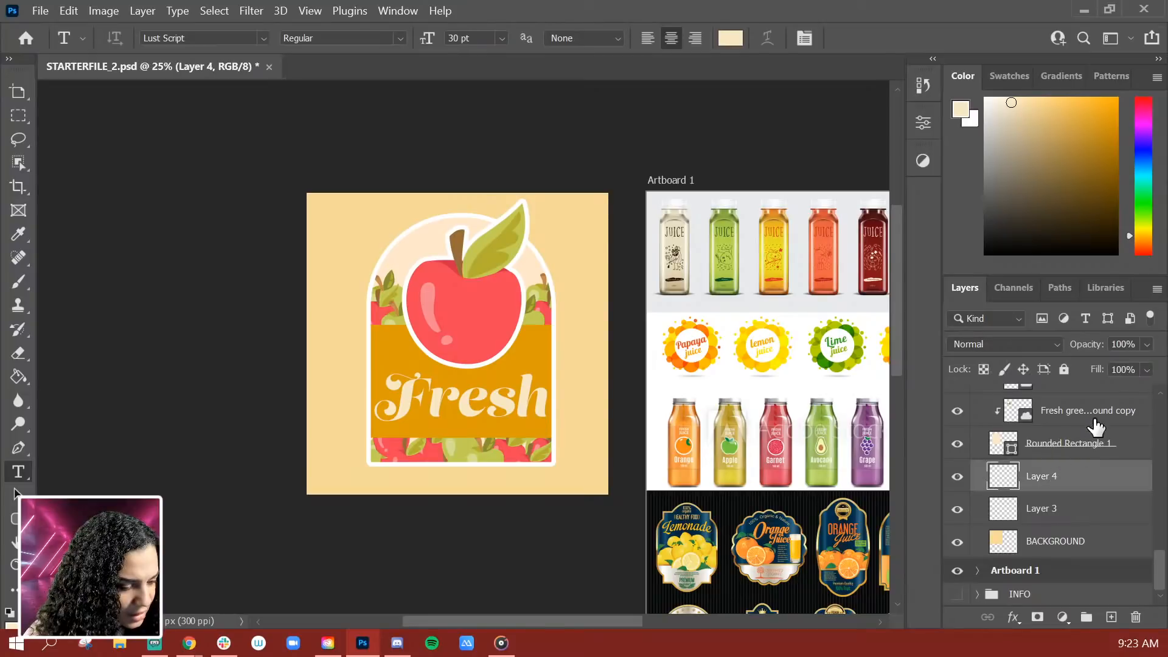
click(1121, 444)
click(1098, 484)
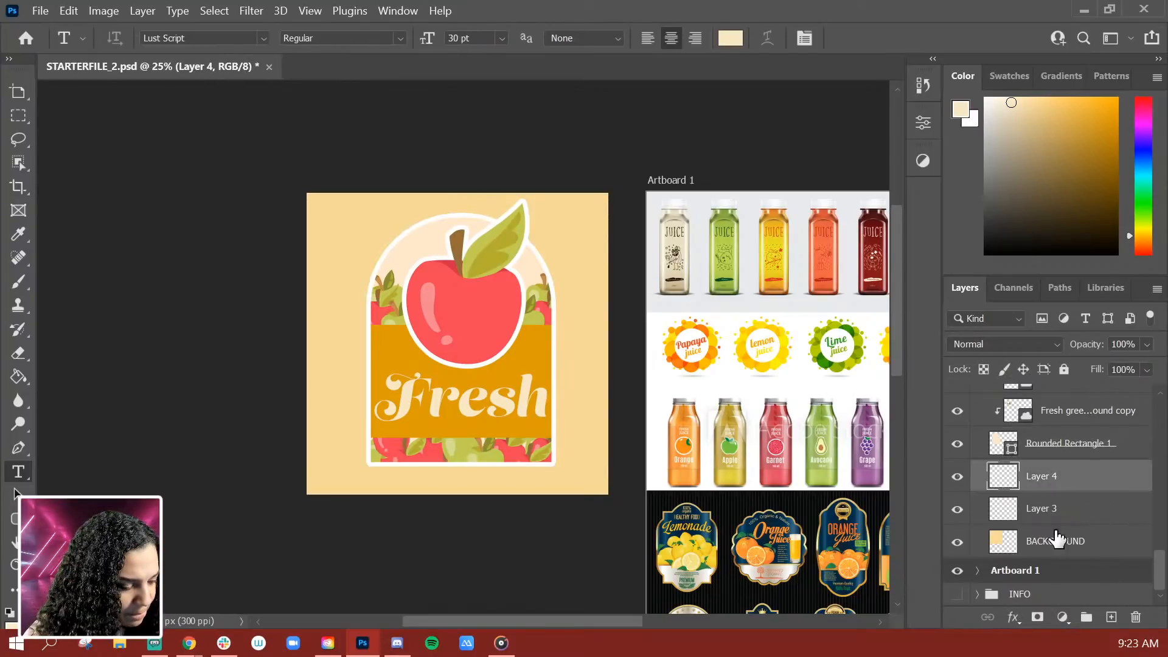
scroll(1076, 514, up, 2)
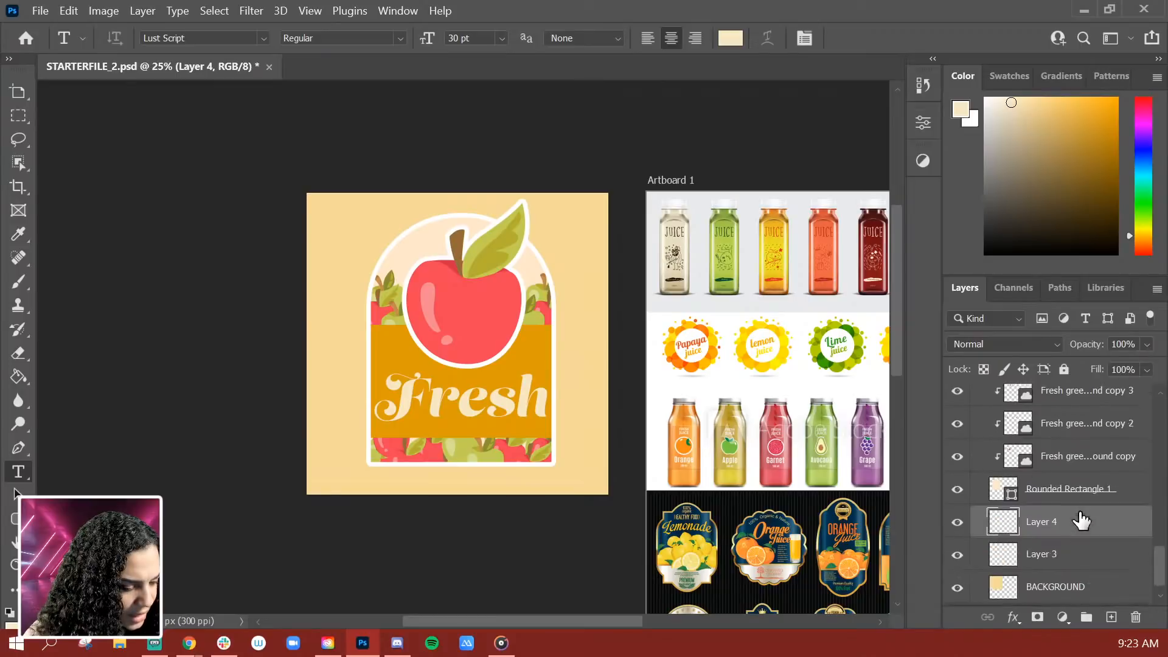
scroll(1076, 519, down, 2)
drag(1092, 539, 1101, 560)
scroll(1051, 469, up, 10)
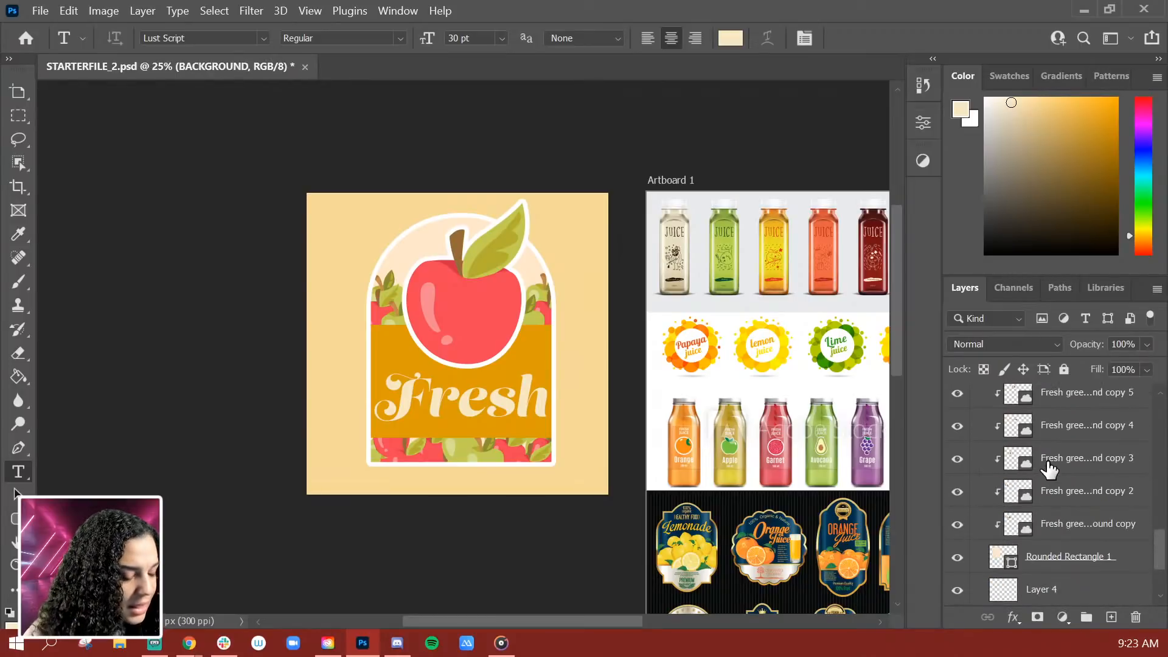
scroll(998, 413, up, 5)
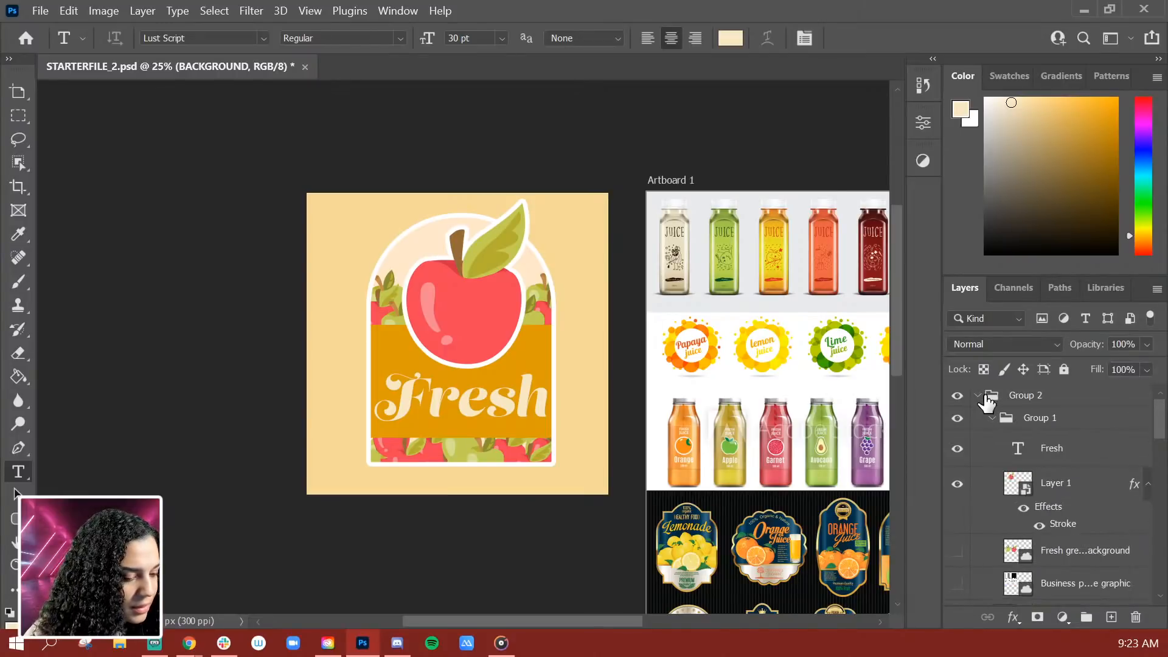
click(977, 395)
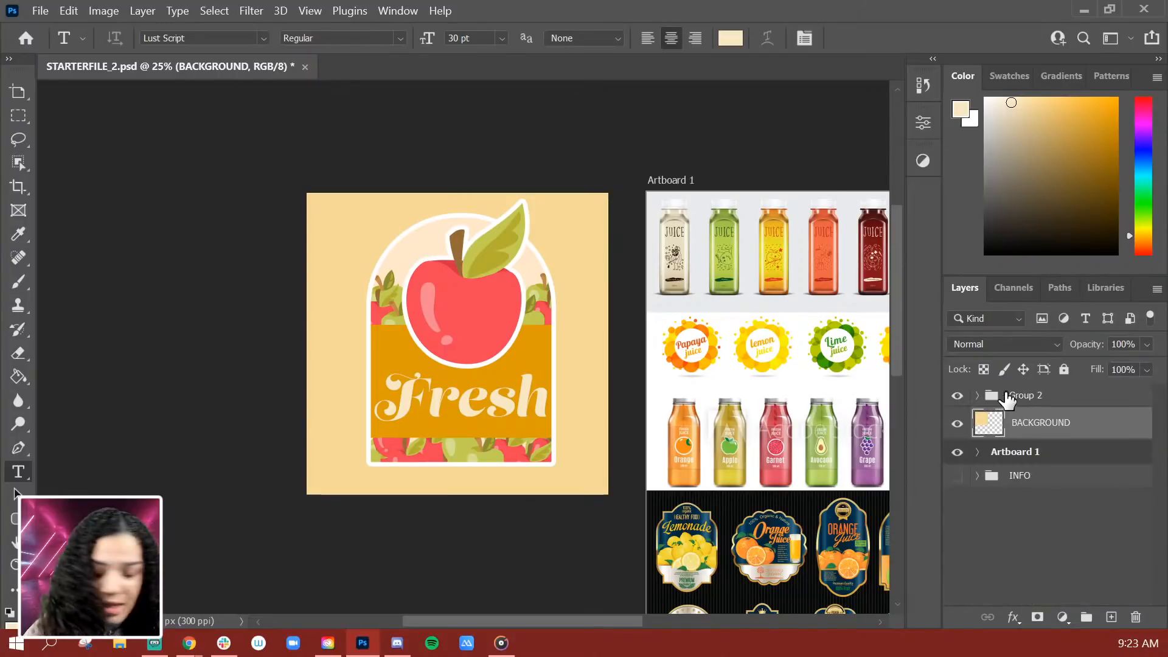
Scale Group 2 down to about 88% and move the label slightly up on the pale background
click(1122, 401)
key(ctrl+t)
drag(618, 191, 594, 208)
drag(516, 331, 518, 314)
key(Return)
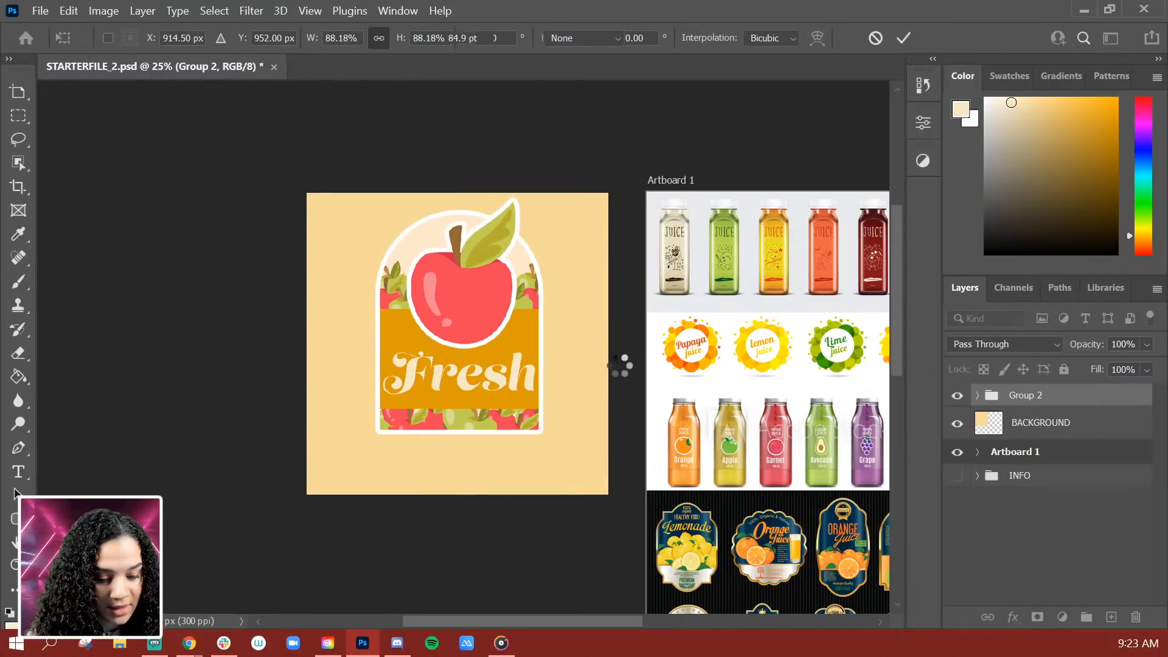
key(ctrl+plus)
key(t)
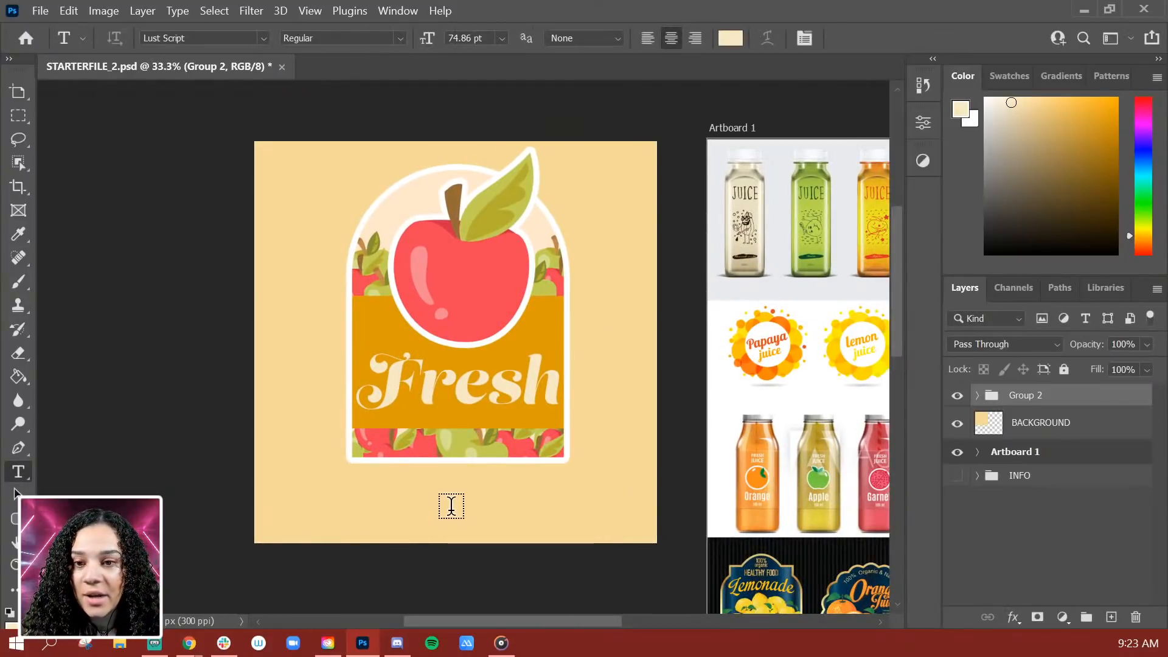
Add the text line "Fresh Pressed Apple Juice" centred on the pale background below the label
click(449, 504)
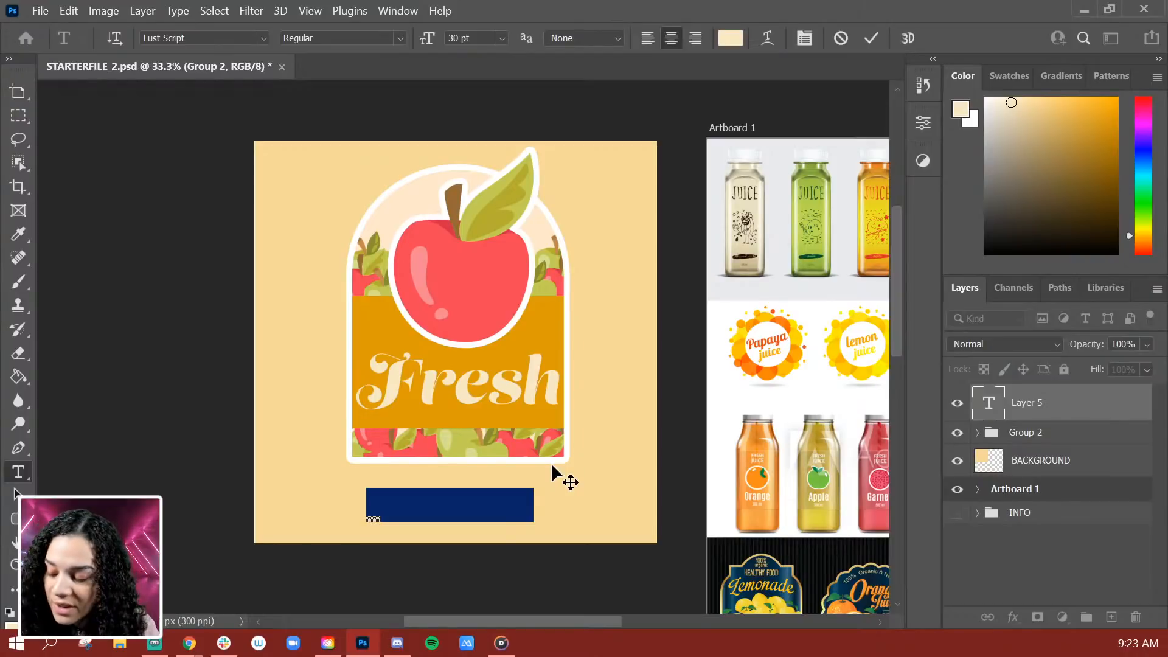
text(Fresh)
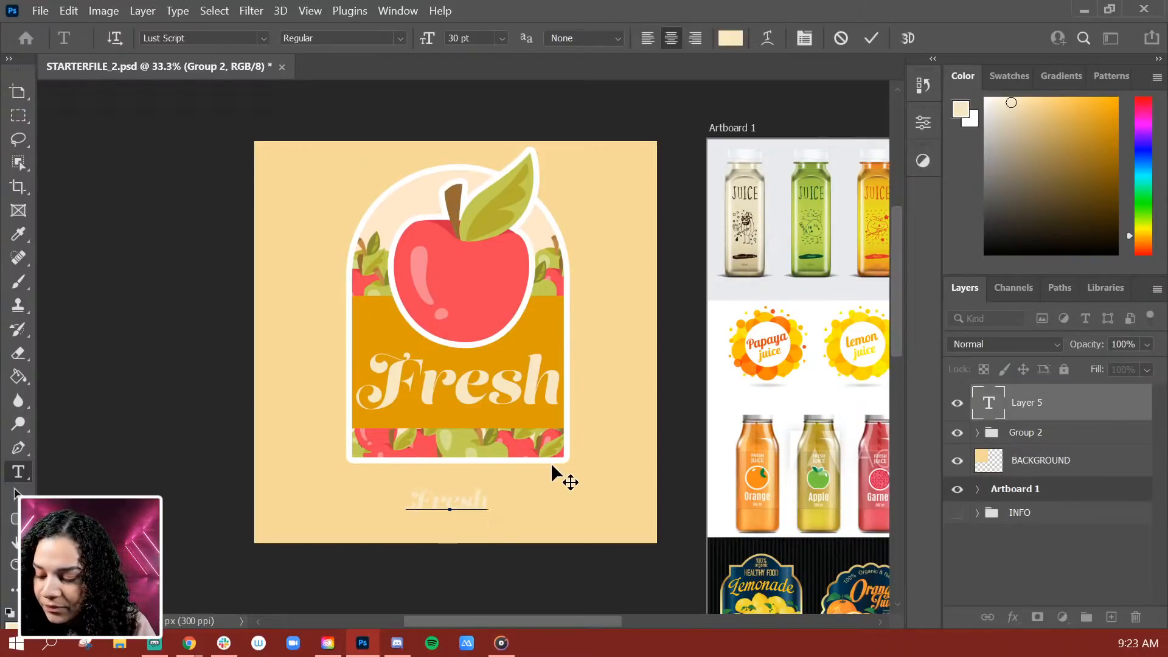
text( Pressed)
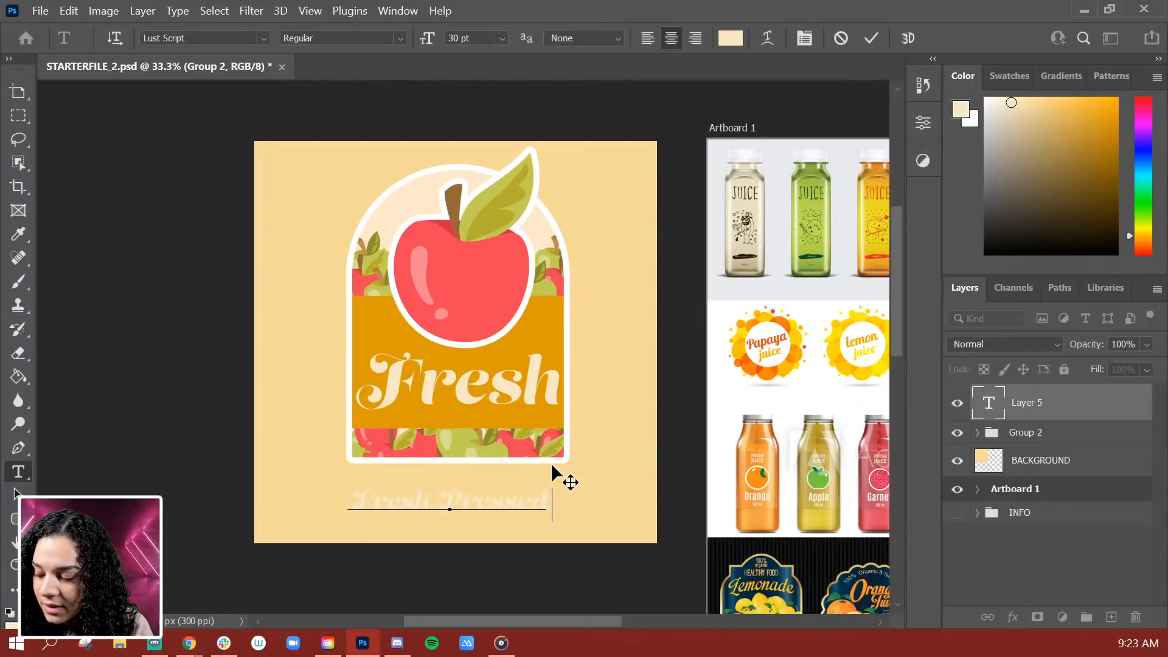
text( Apple Jui)
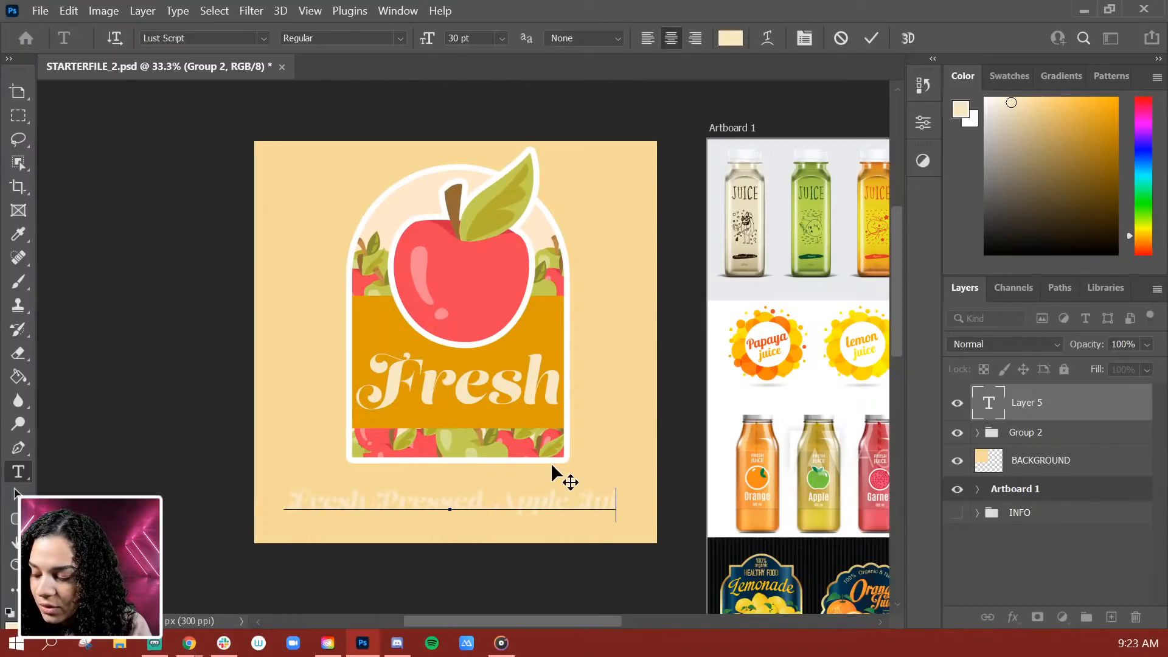
text(ce)
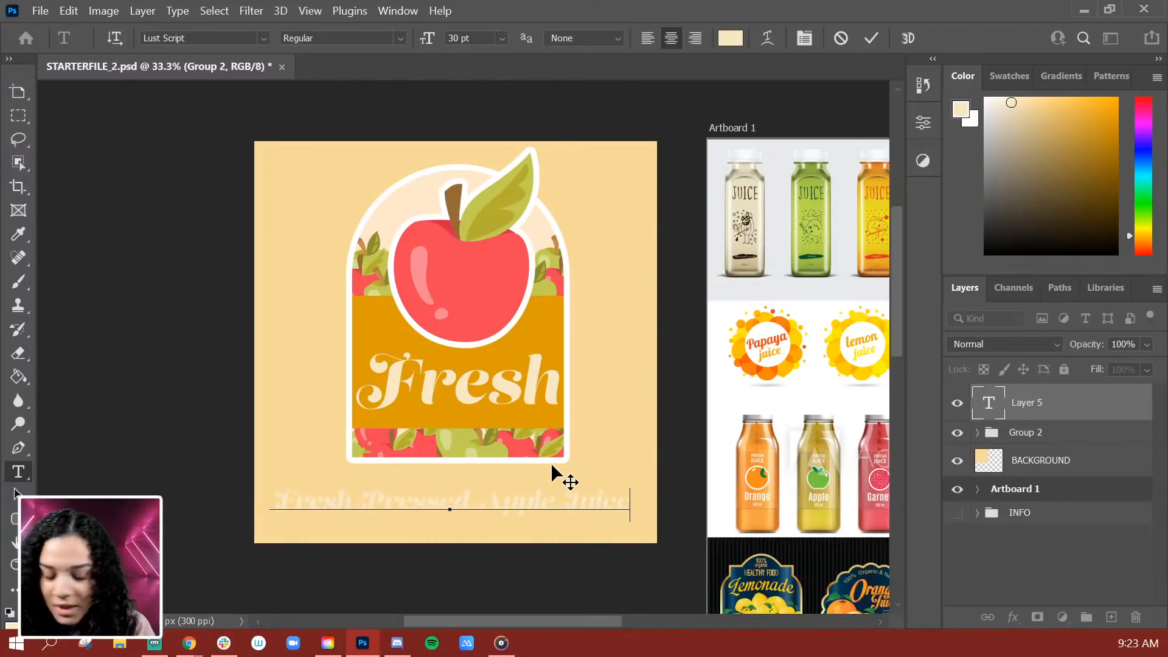
Set the font of the whole "Fresh Pressed Apple Juice" line to Great Fighter
triple_click(537, 507)
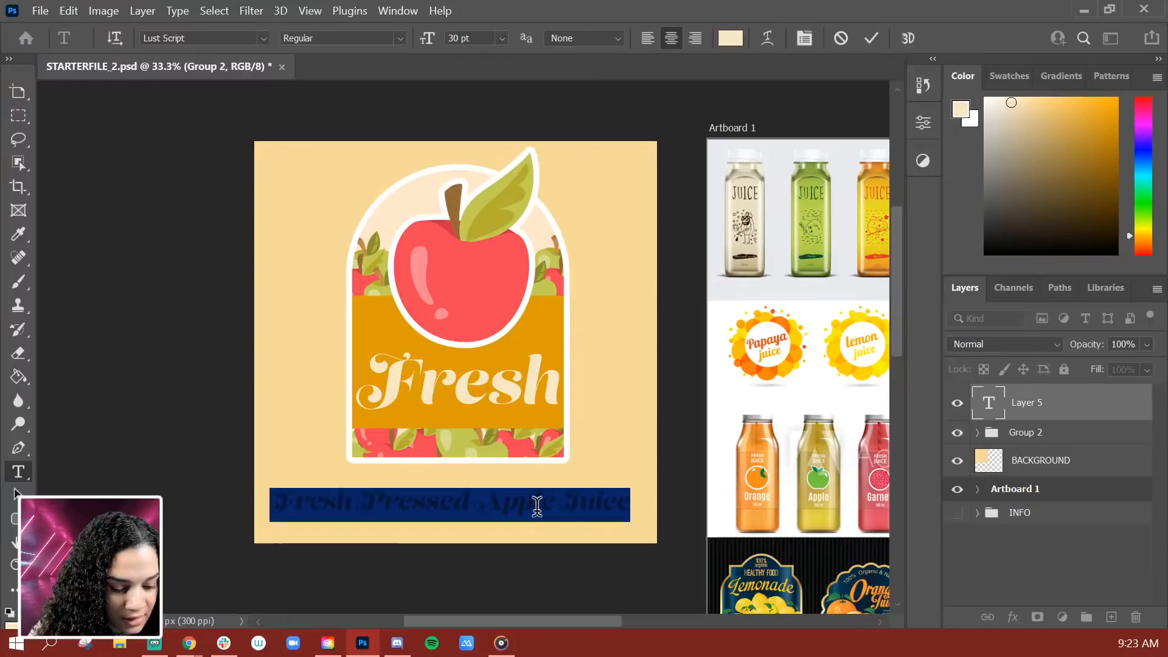
click(263, 38)
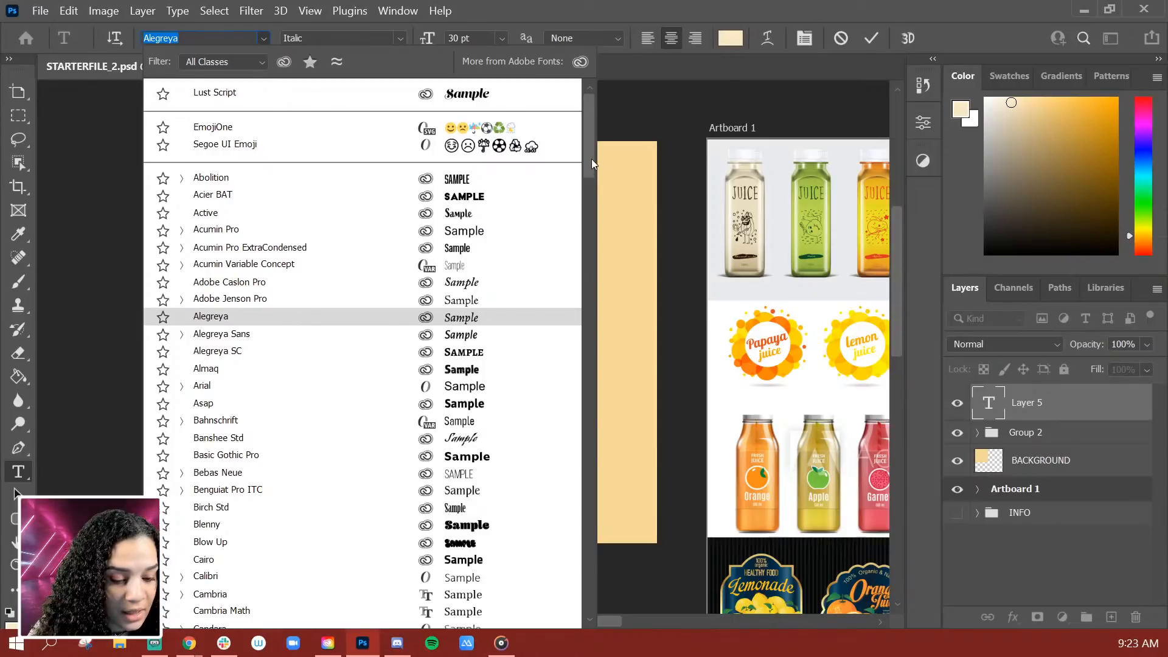
drag(592, 159, 603, 298)
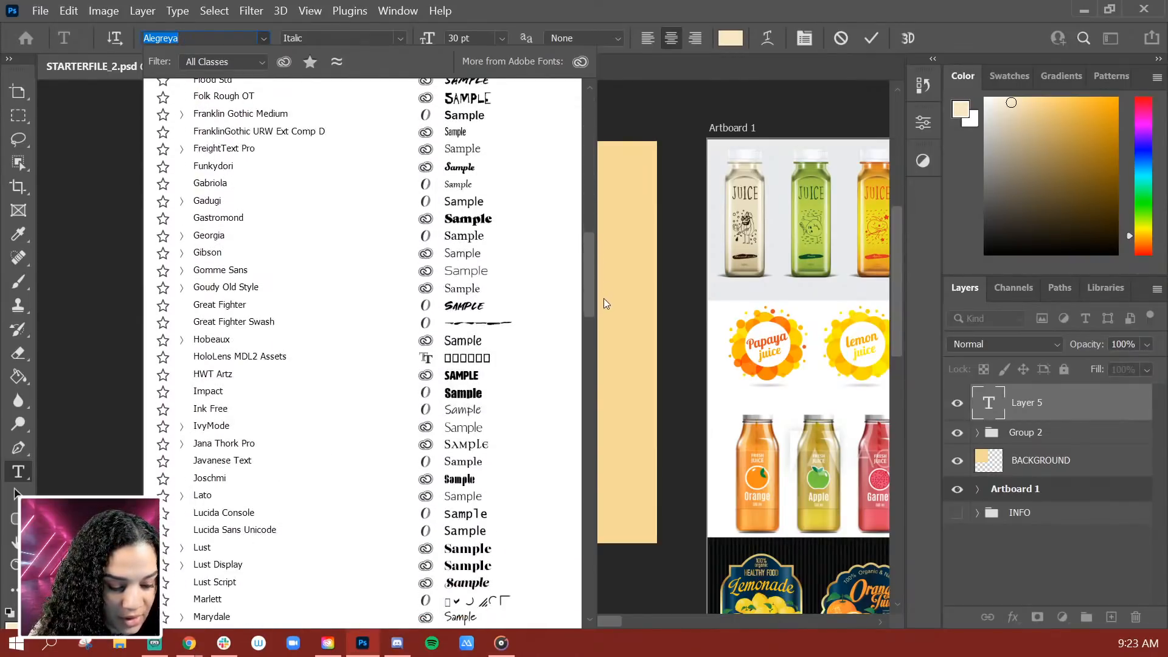
click(529, 306)
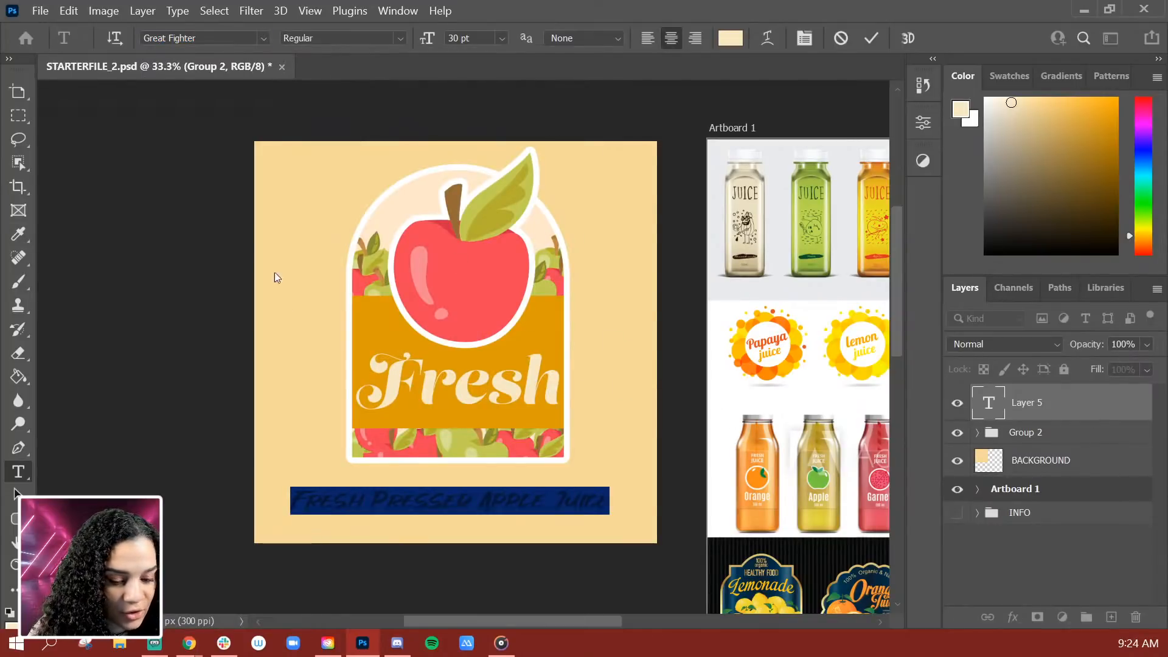
Recolour the "Fresh Pressed Apple Juice" text to the dark red d02c48 sampled from the apple's shading by the stem
click(729, 39)
drag(645, 85, 901, 114)
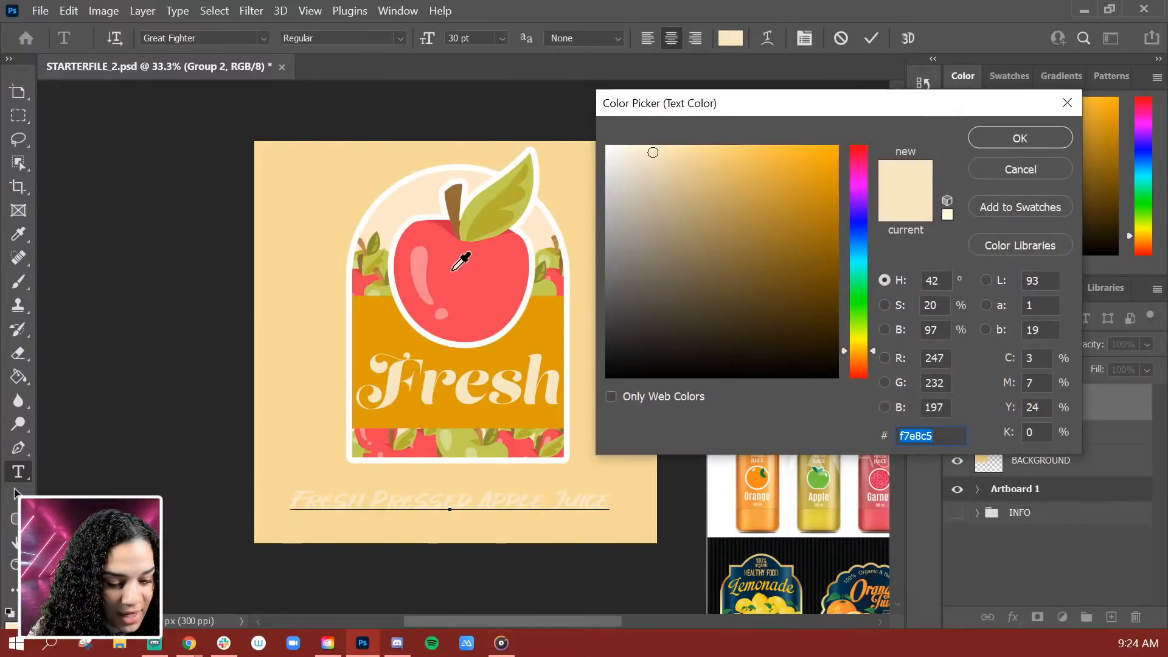
click(458, 255)
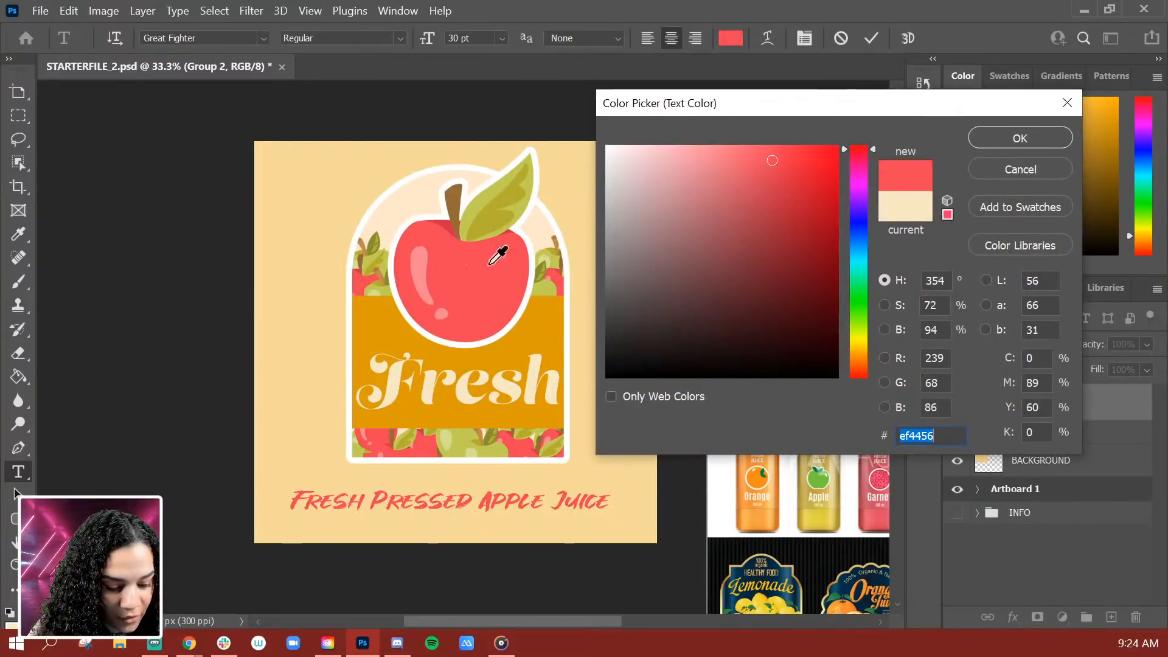
click(447, 226)
click(1052, 136)
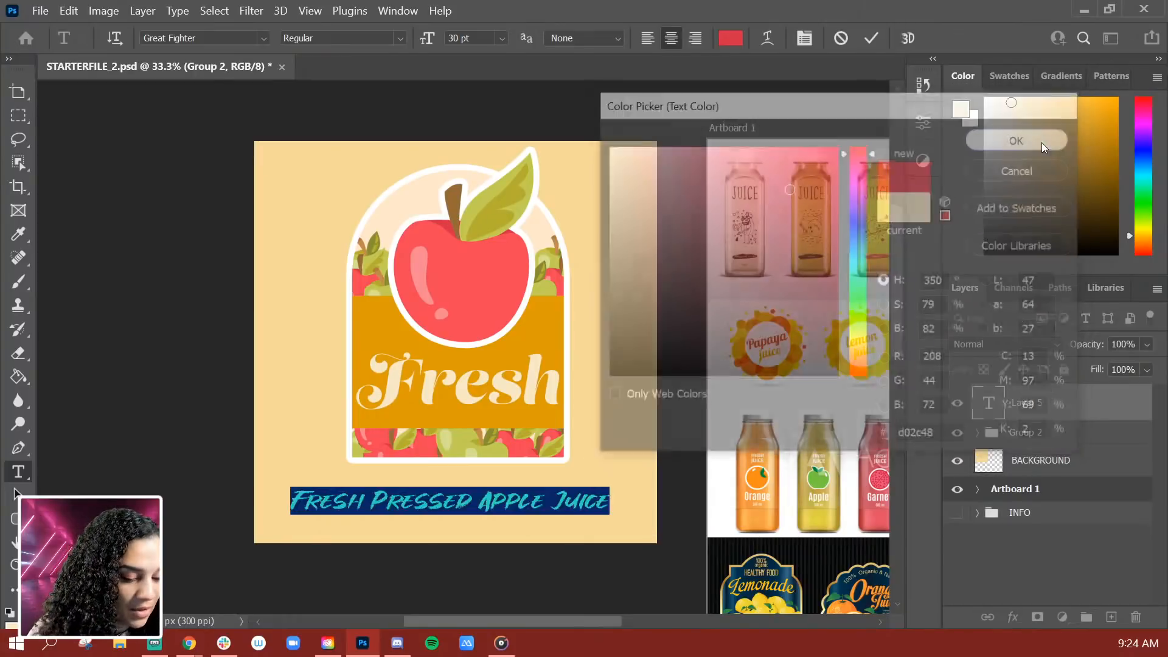
Change the font of the "Fresh Pressed Apple Juice" line to Cortado and commit the text
click(264, 37)
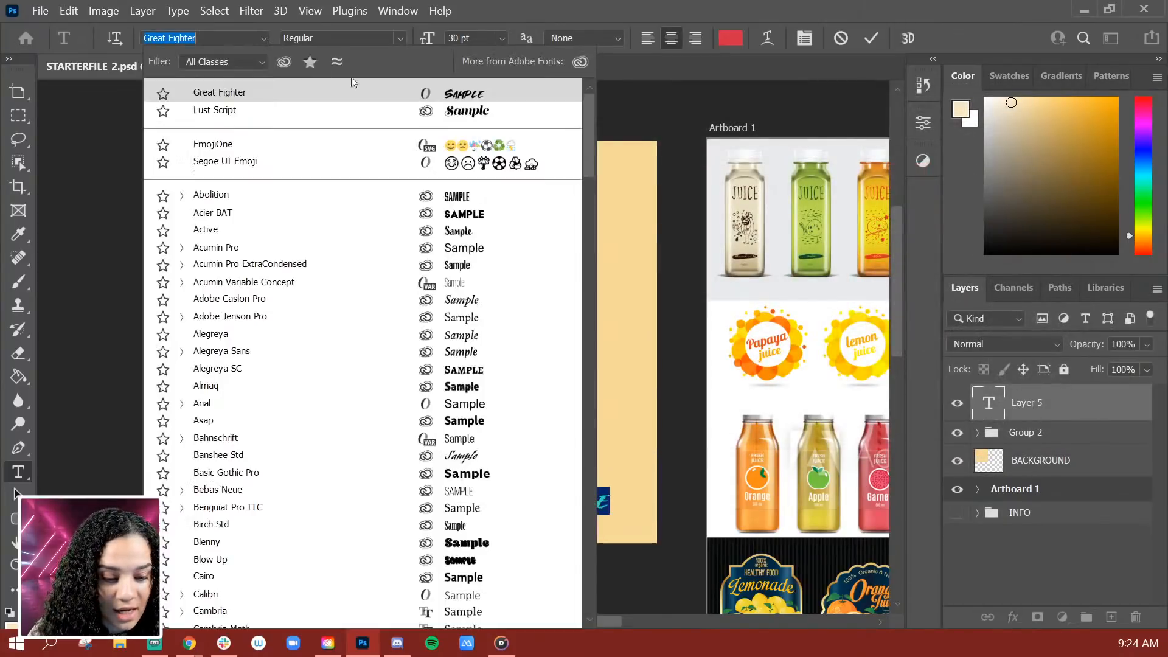
drag(590, 167, 597, 220)
click(463, 410)
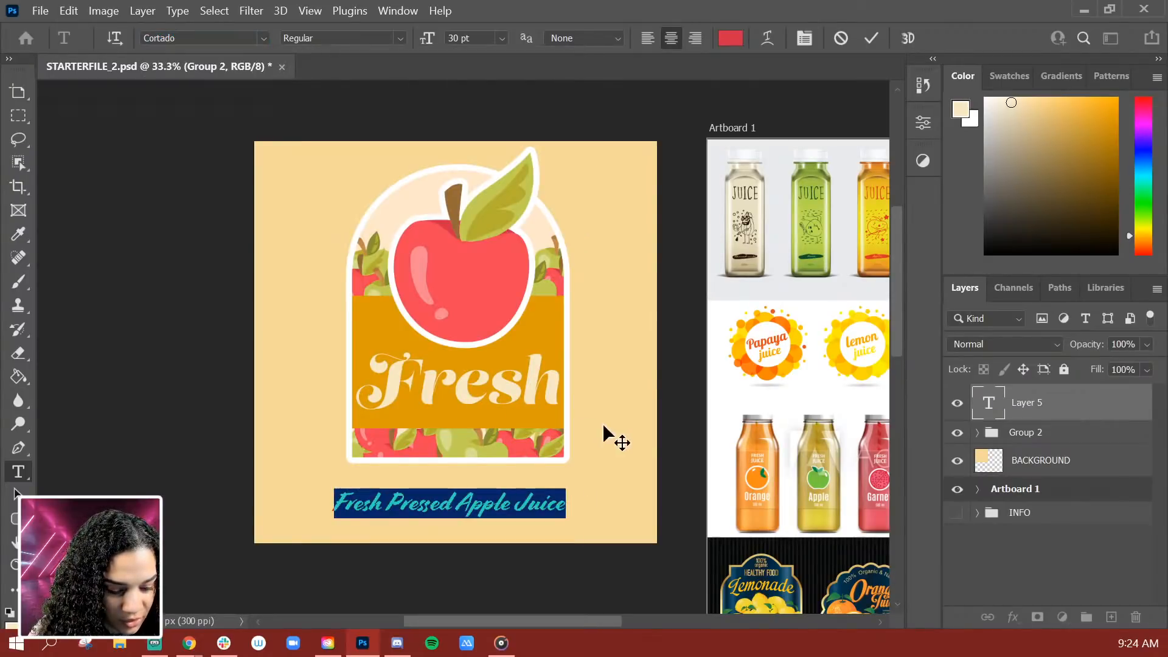
click(1110, 412)
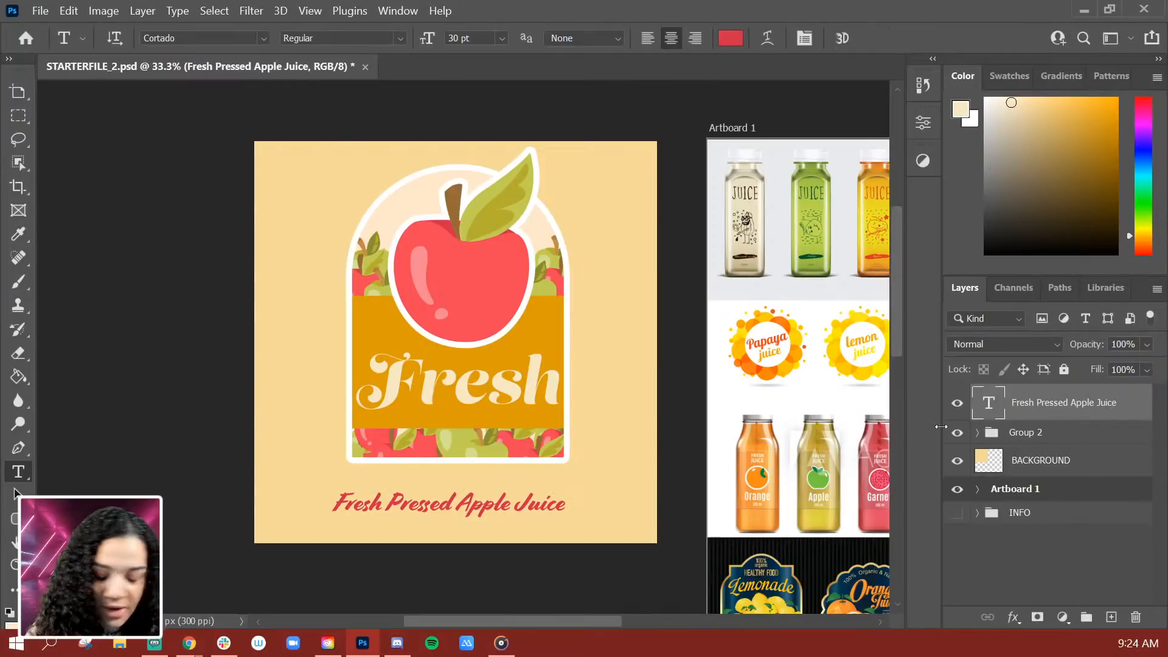
Scale the "Fresh Pressed Apple Juice" line down to about 27 pt and place it just below the label, matching the label's width
key(ctrl+t)
drag(562, 489, 508, 483)
key(Return)
key(t)
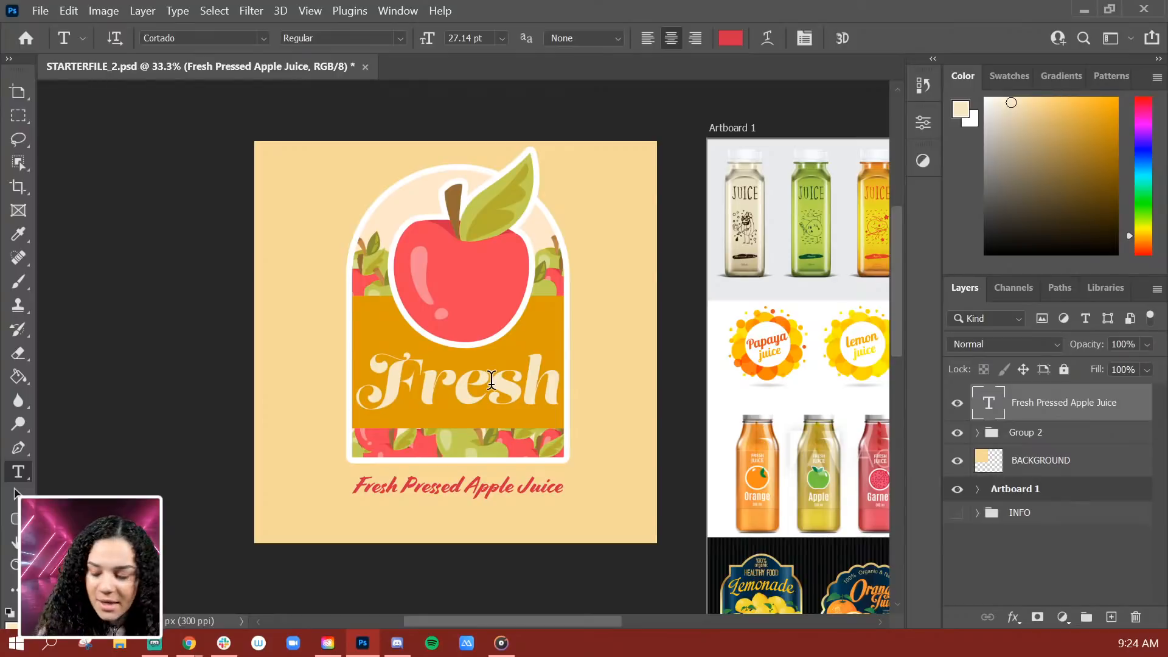
Enlarge the "Fresh" lettering to about 78 pt and move it slightly up within the orange band
click(493, 377)
text(a)
key(BackSpace)
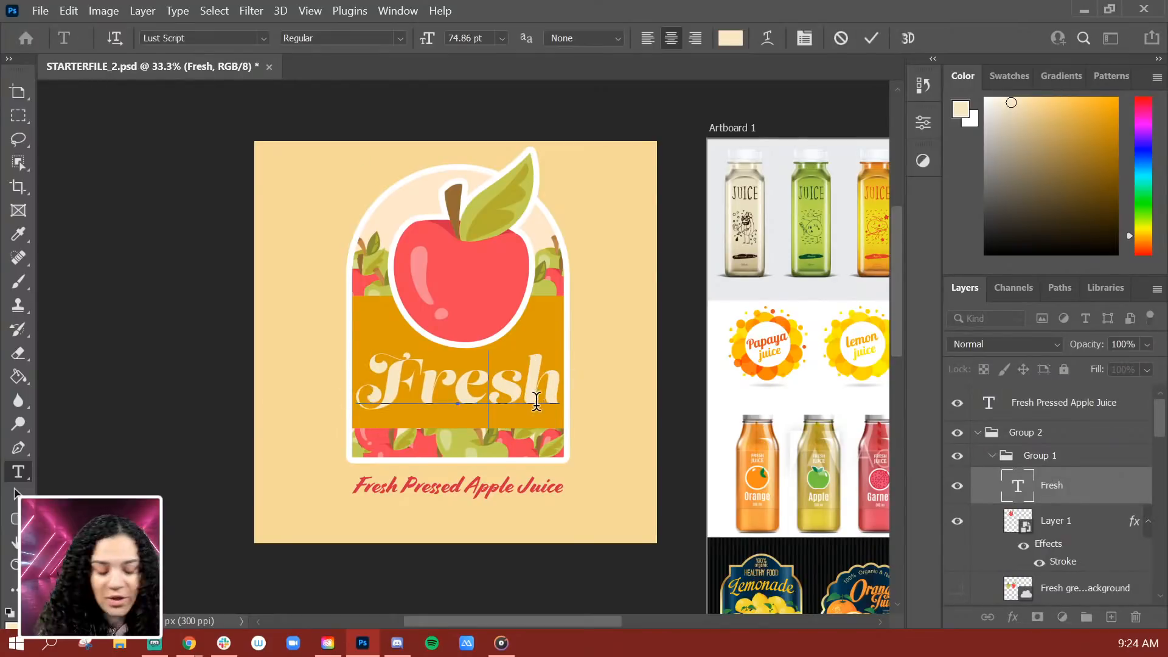
click(1134, 486)
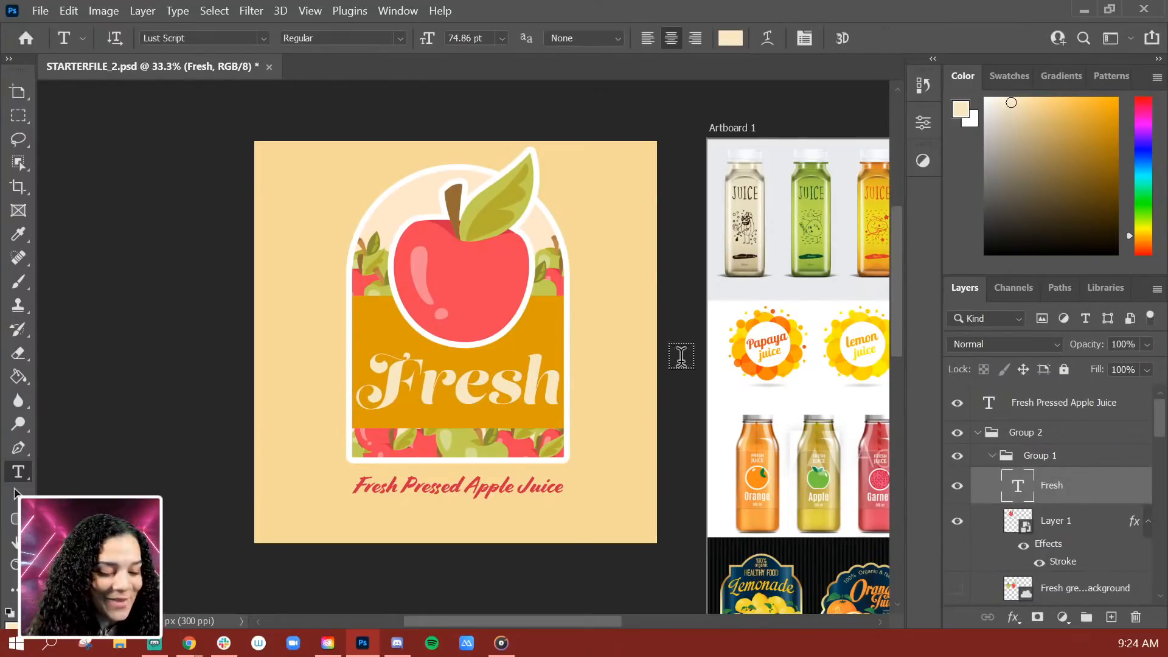
key(ctrl+t)
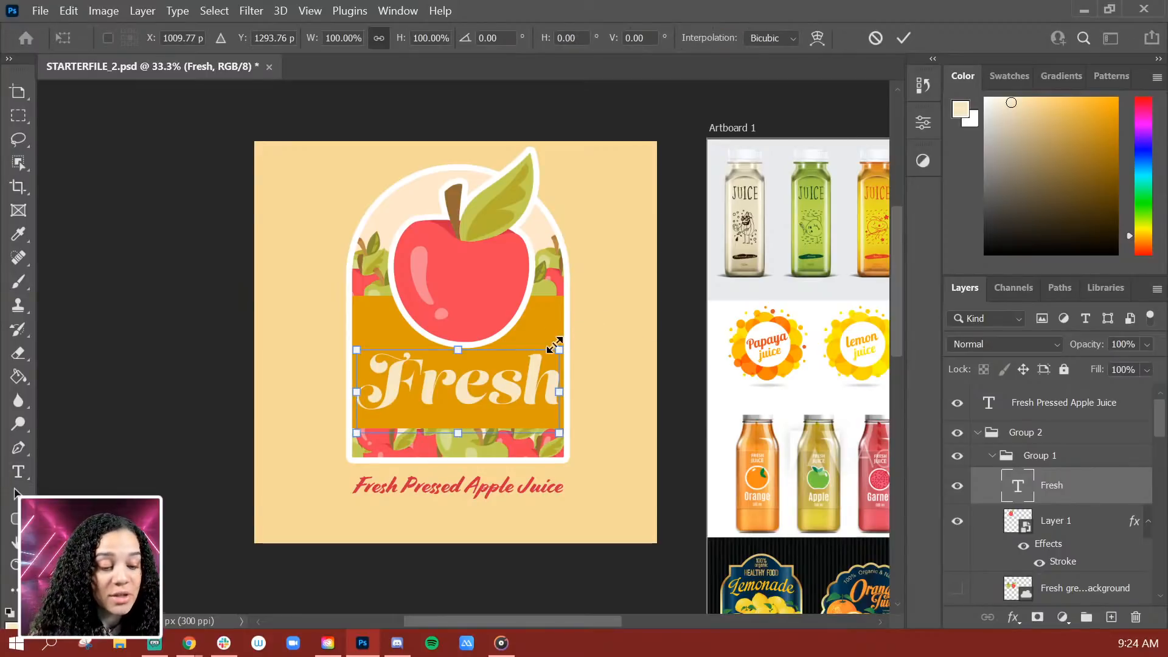
drag(554, 351, 503, 377)
key(Return)
key(t)
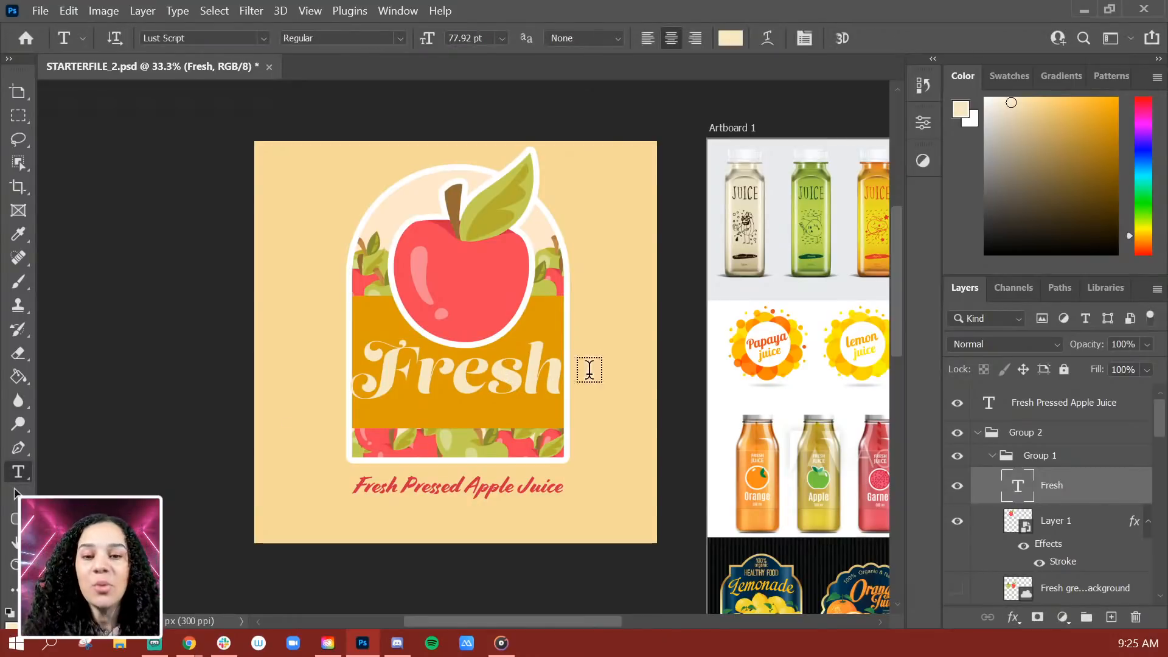
Examine the reference juice labels on Artboard 1 and compare them with the apple label design
scroll(625, 373, down, 5)
scroll(625, 373, right, 6)
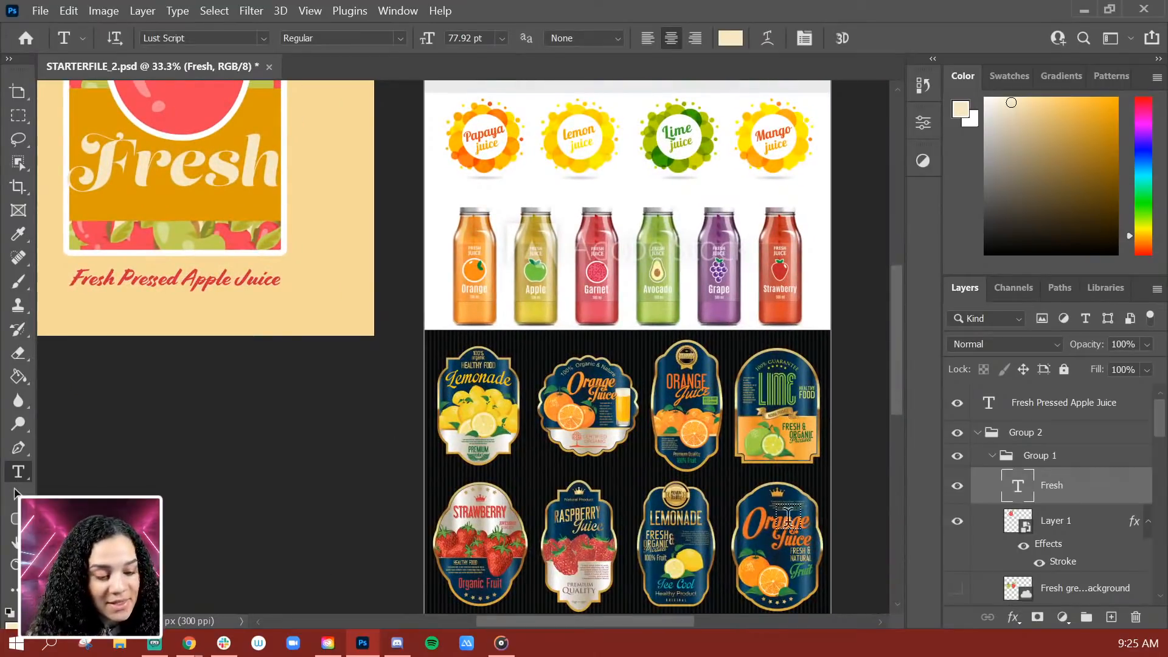
scroll(578, 255, up, 4)
scroll(578, 255, left, 1)
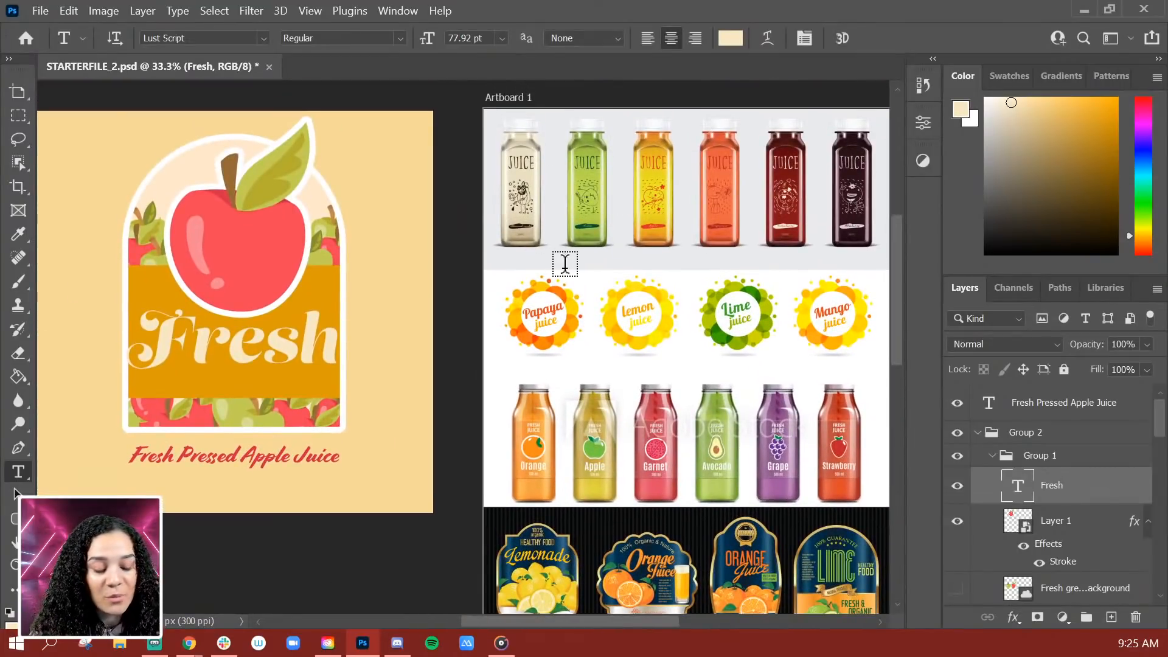
scroll(406, 357, up, 1)
scroll(406, 357, left, 1)
scroll(396, 332, down, 2)
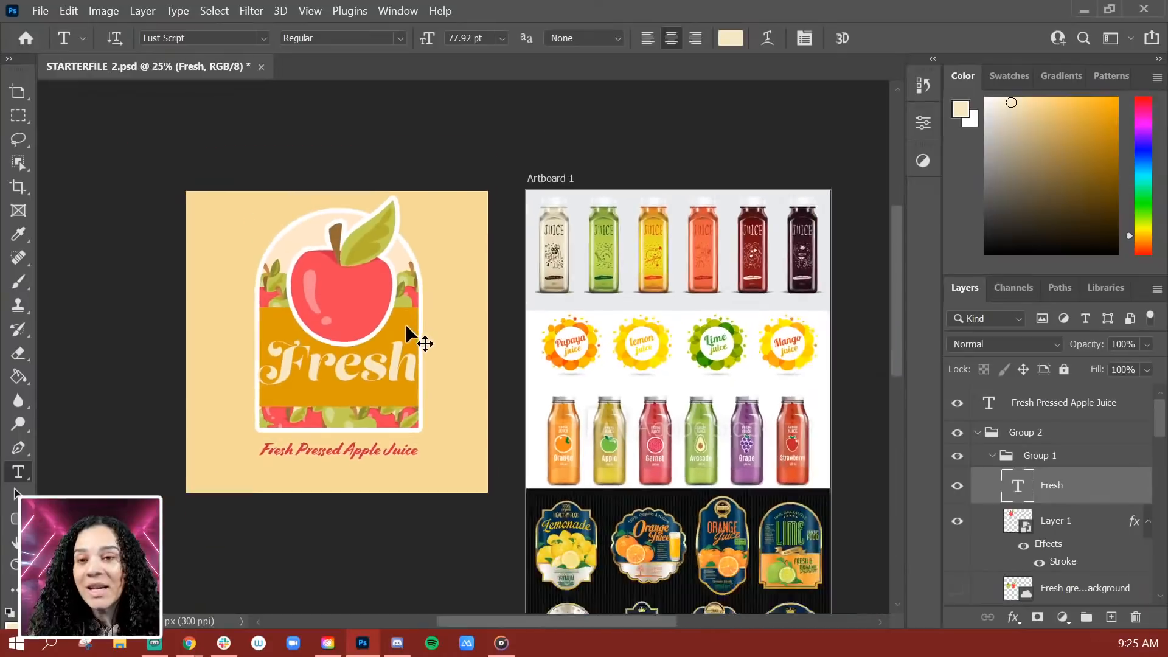